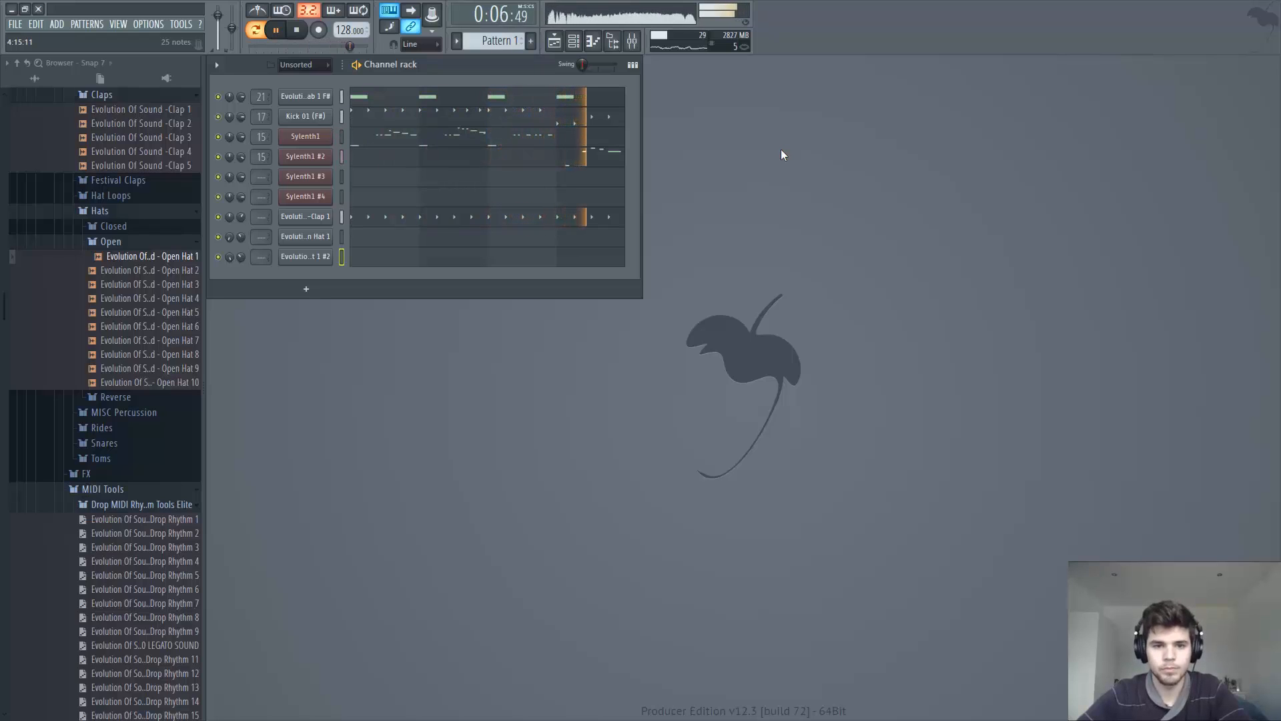
- Stop the playback of the finished example pattern
key(space)
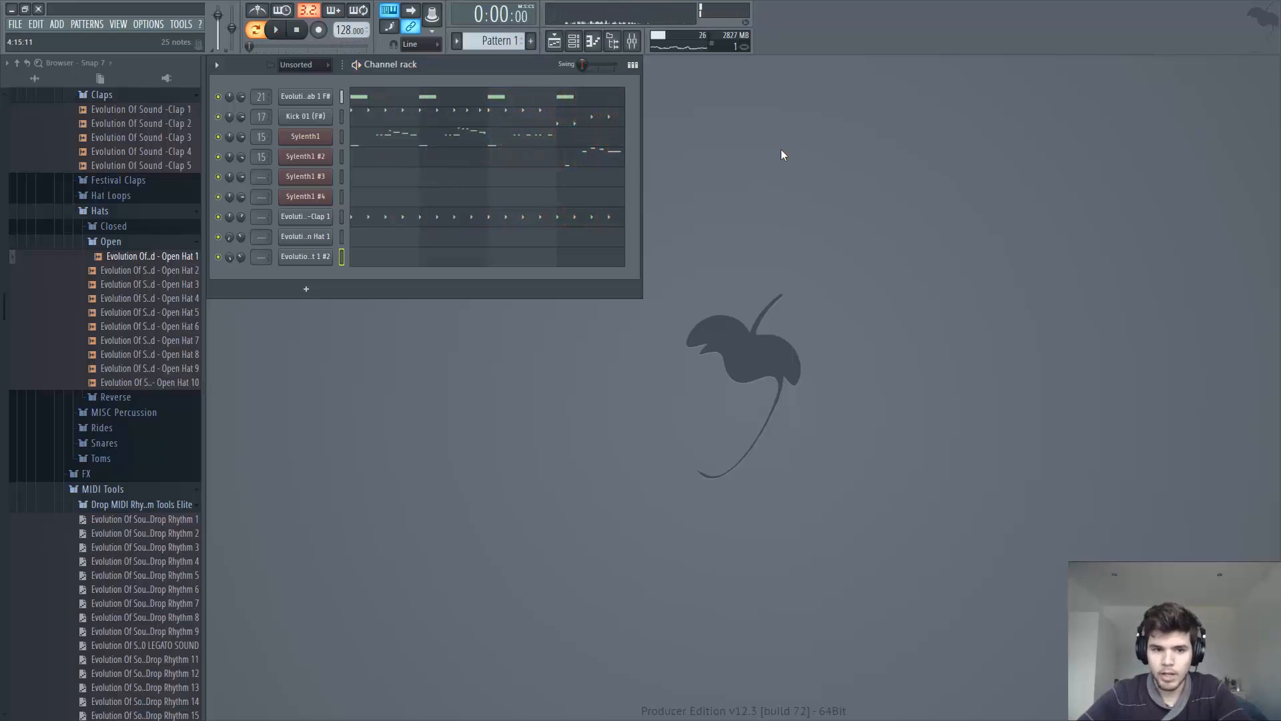
key(2)
key(space)
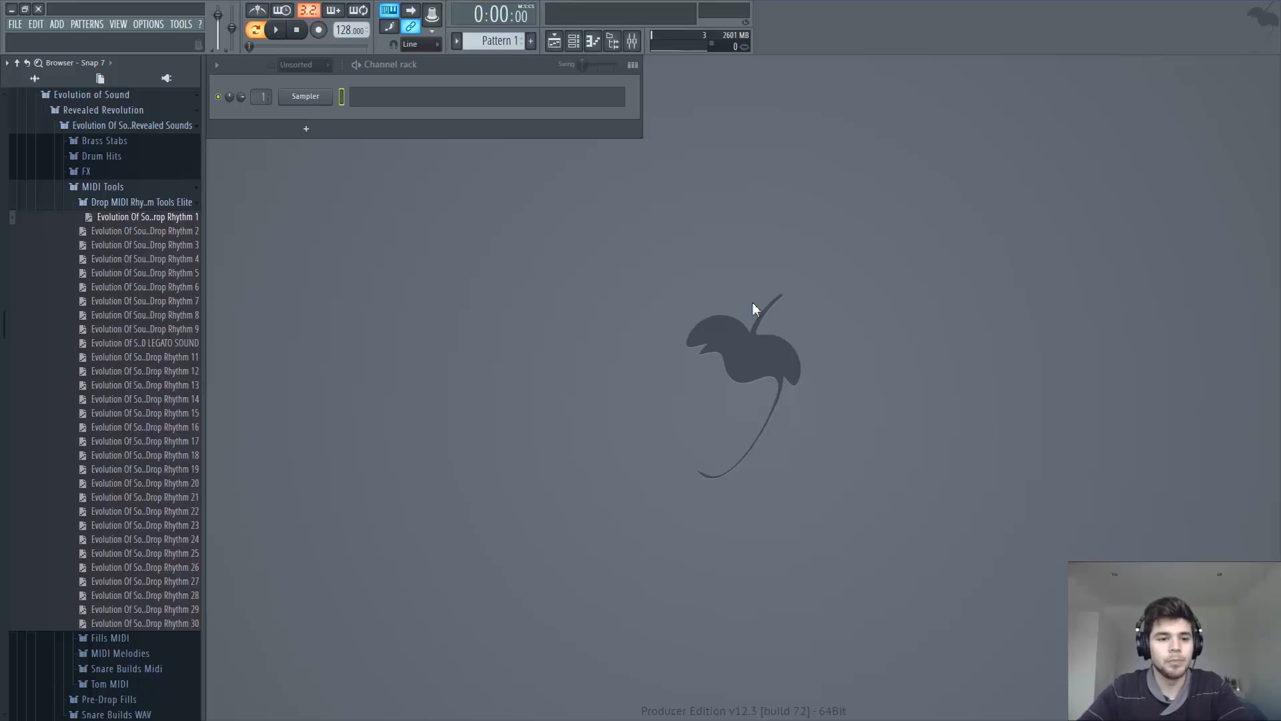
- Find Brass Stab 1 F# in the Brass Stabs sample folder, audition it and load it onto the existing Sampler channel
click(105, 189)
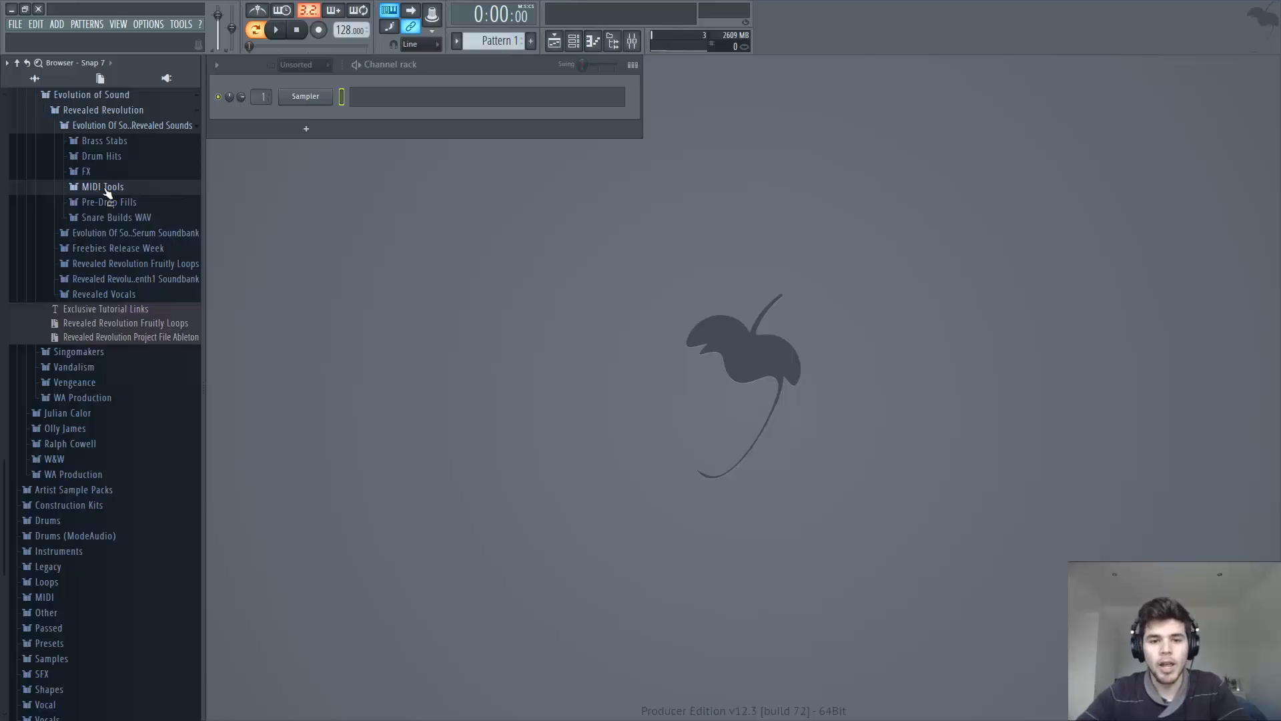
click(104, 141)
key(F9)
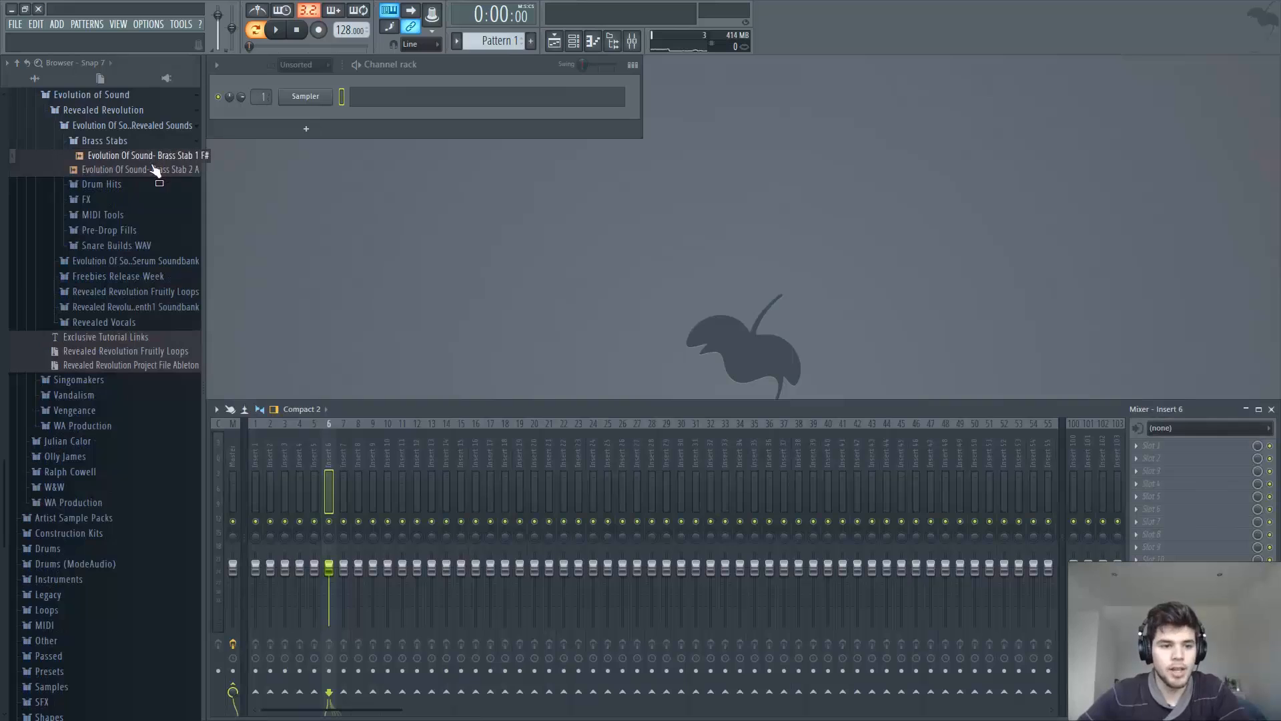
click(130, 160)
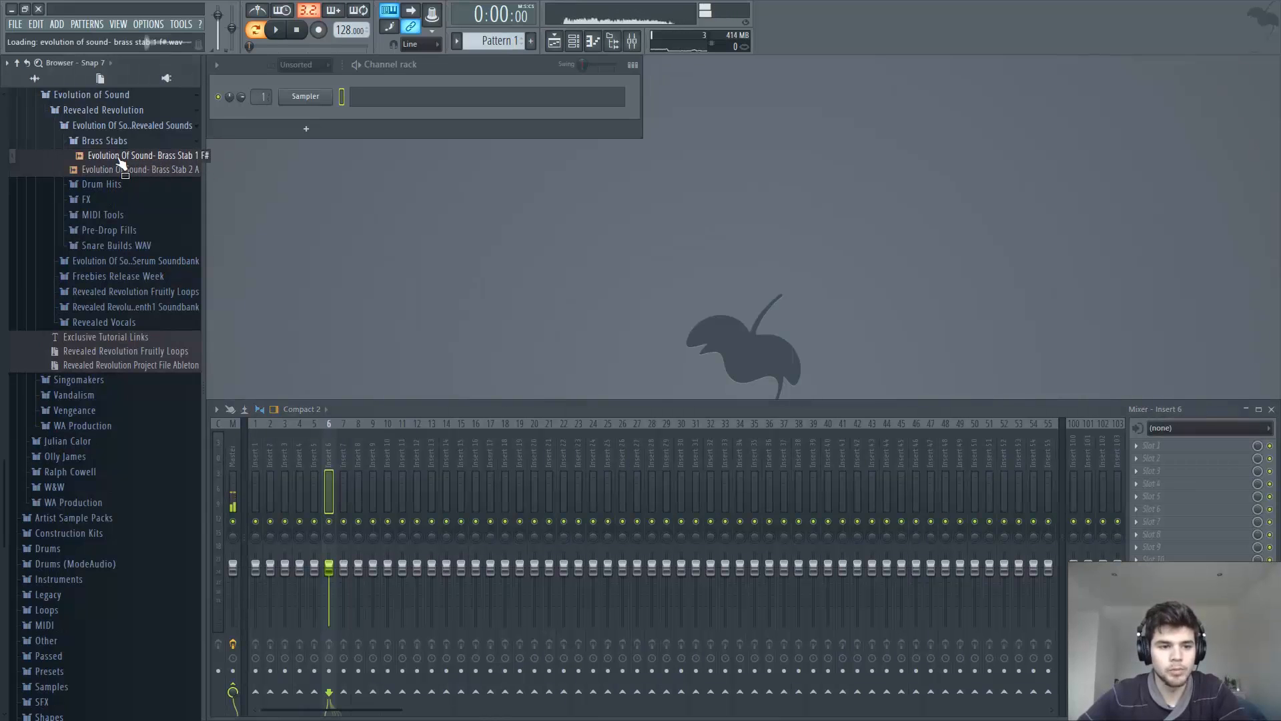
click(132, 167)
drag(131, 162, 311, 100)
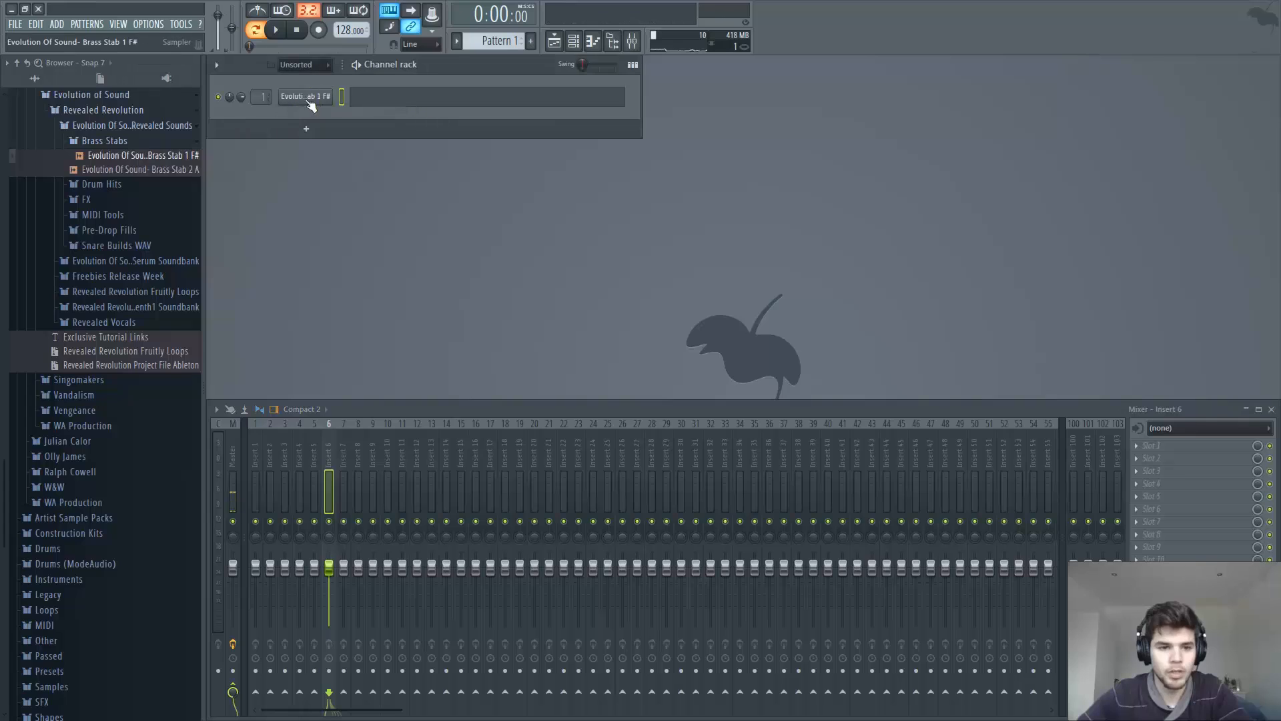
- Place a C5 note one beat long at the start of bar 1 in the brass stab's piano roll
click(359, 100)
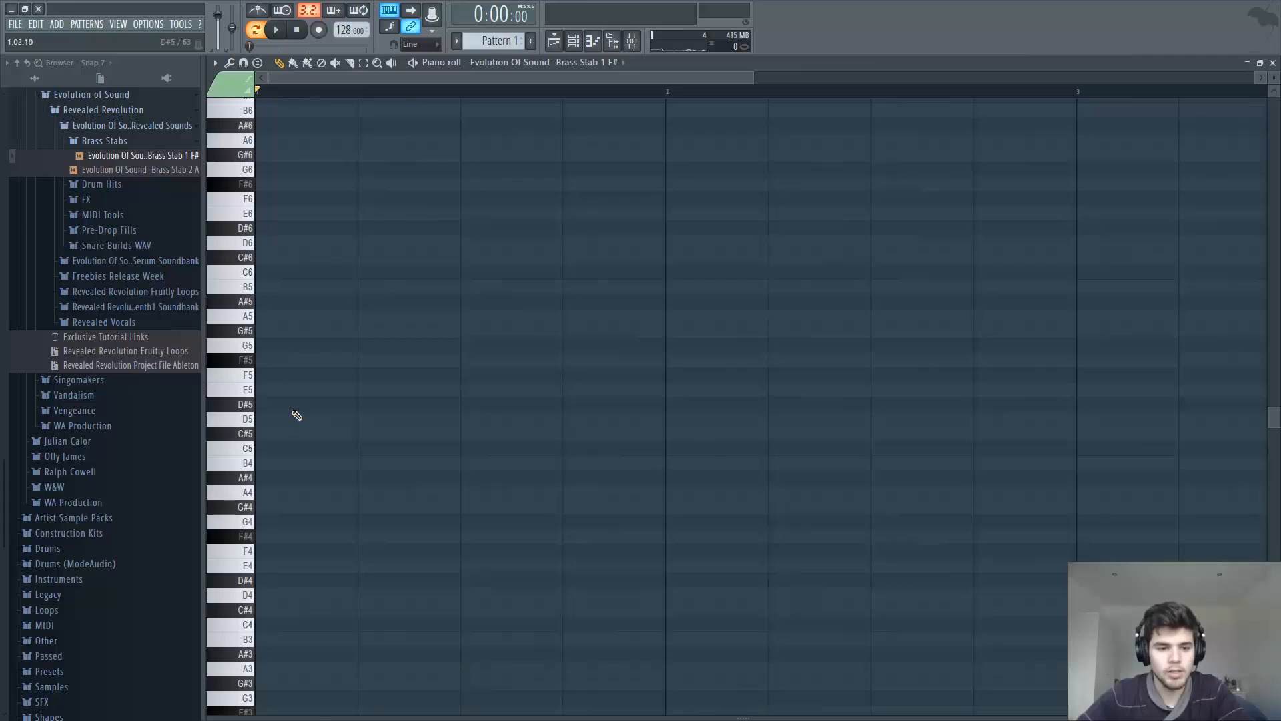
key(F7)
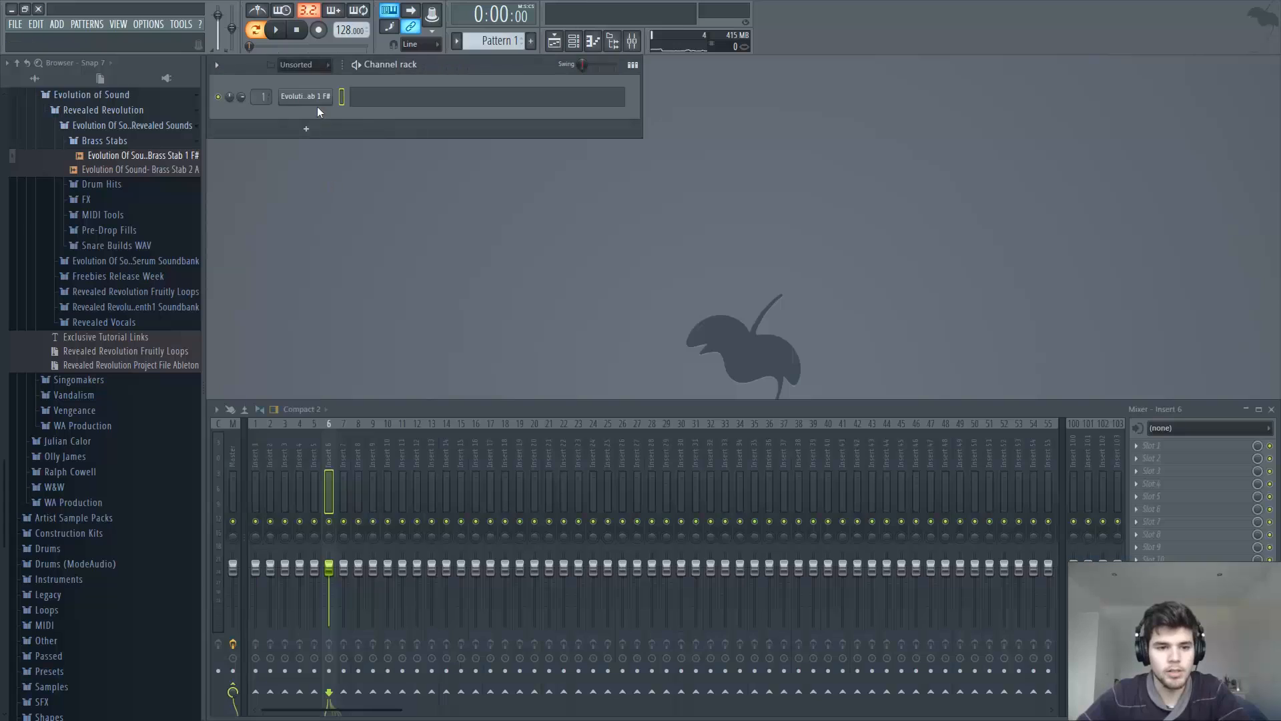
click(370, 103)
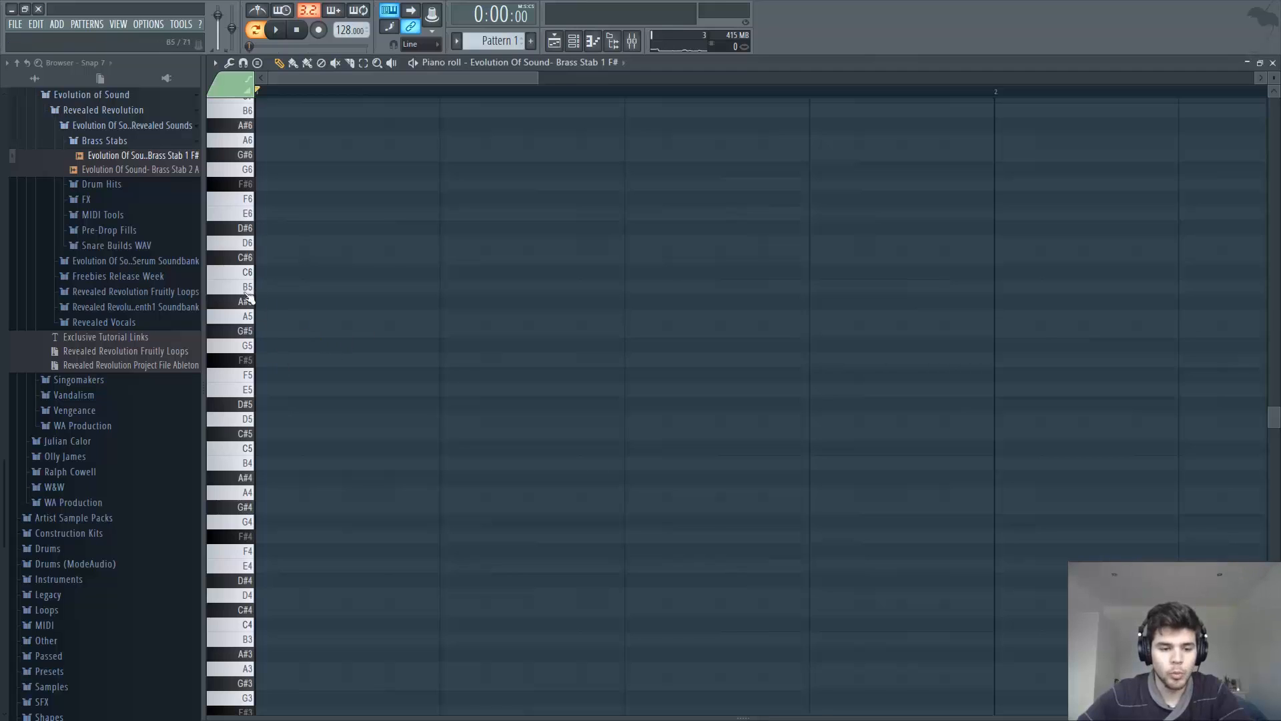
click(264, 451)
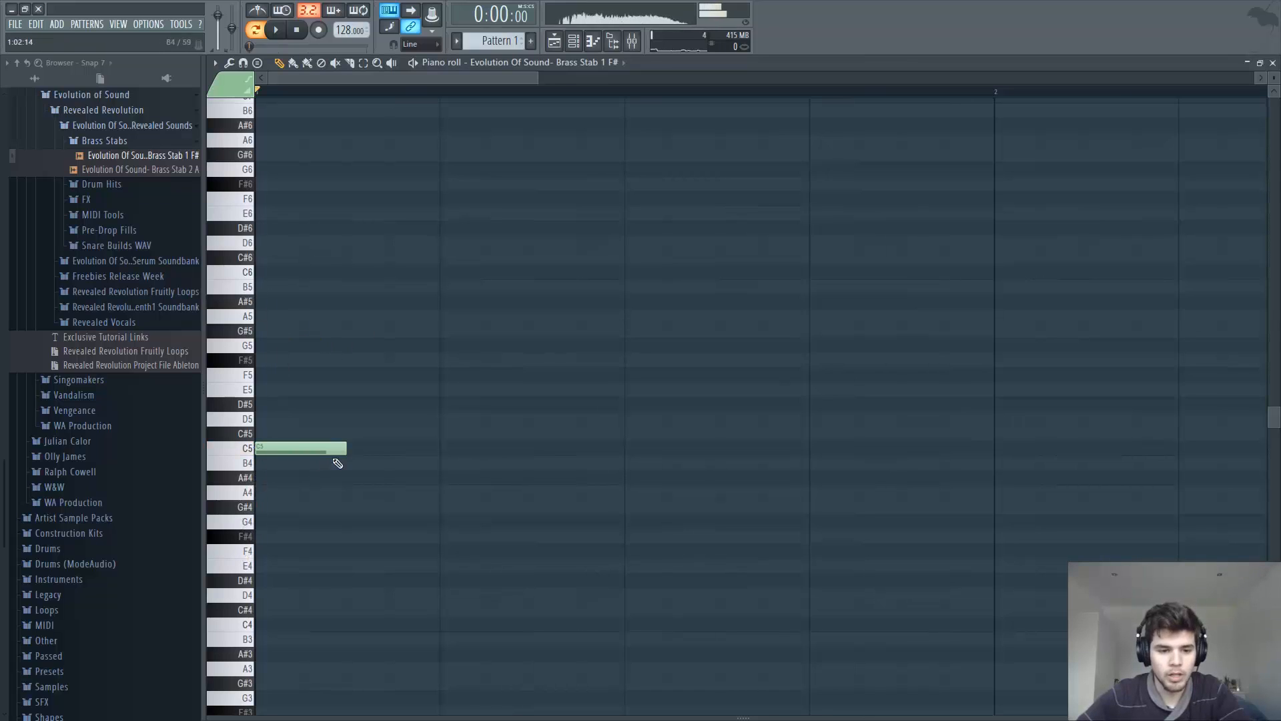
drag(340, 449, 438, 449)
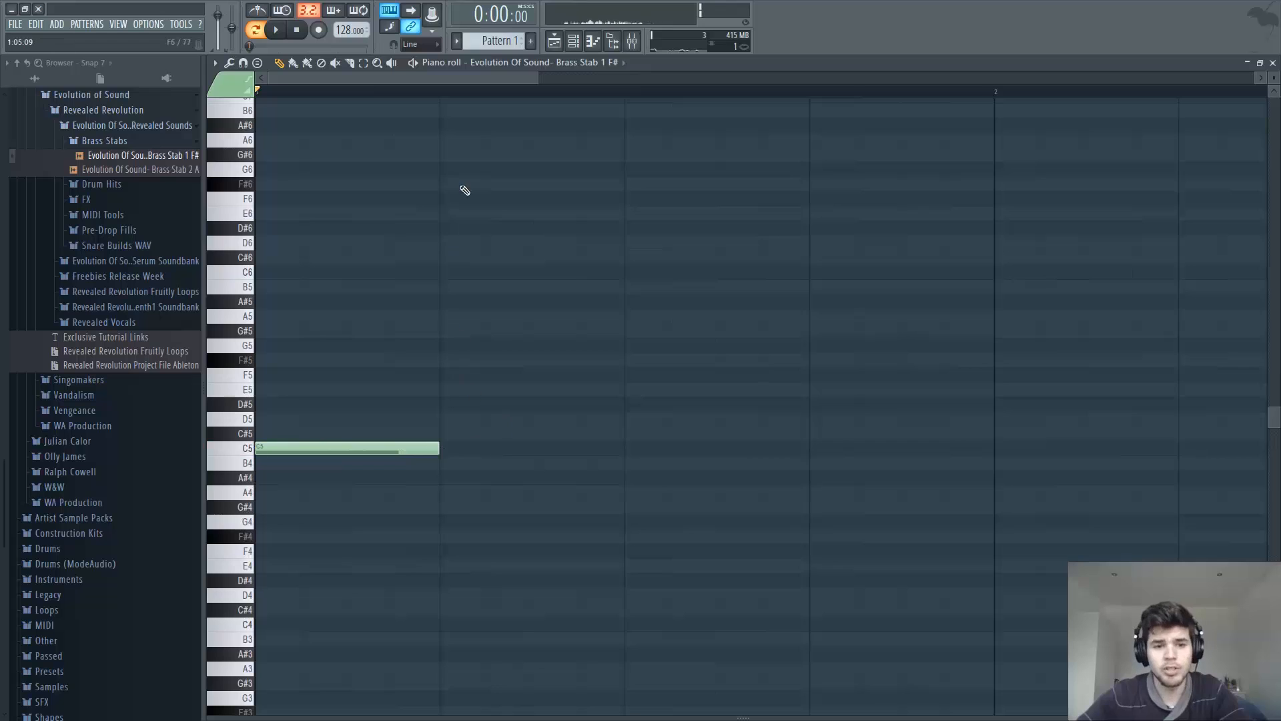
- Add one-beat C5 brass stab notes at the start of bars 2, 3 and 4, and play the pattern back
drag(537, 78, 945, 76)
click(857, 111)
right_click(874, 112)
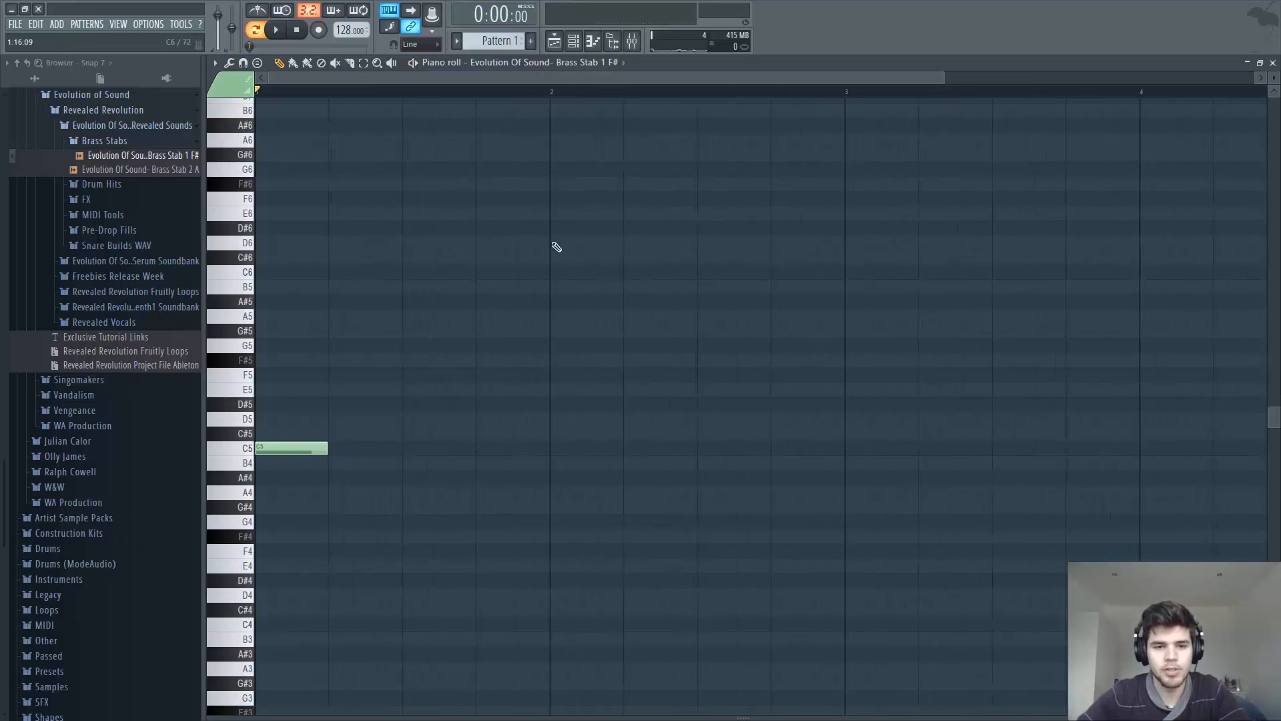
click(553, 447)
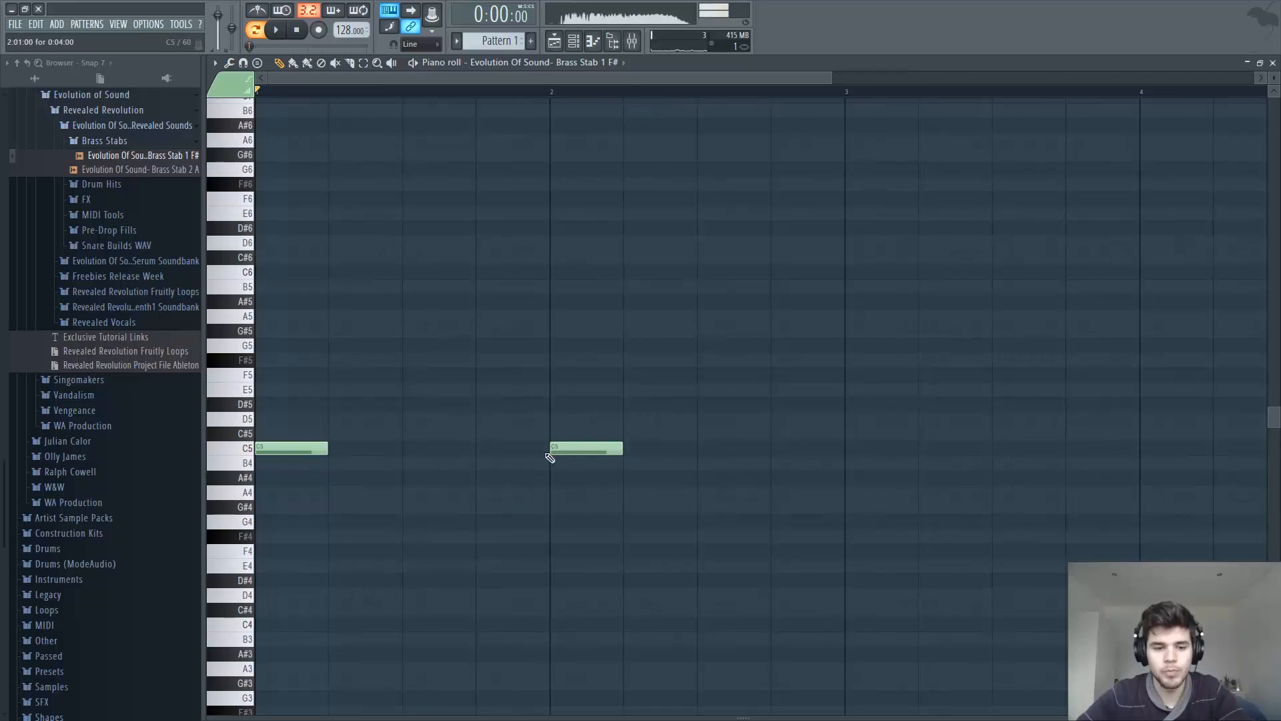
click(843, 449)
click(1142, 447)
key(F7)
key(space)
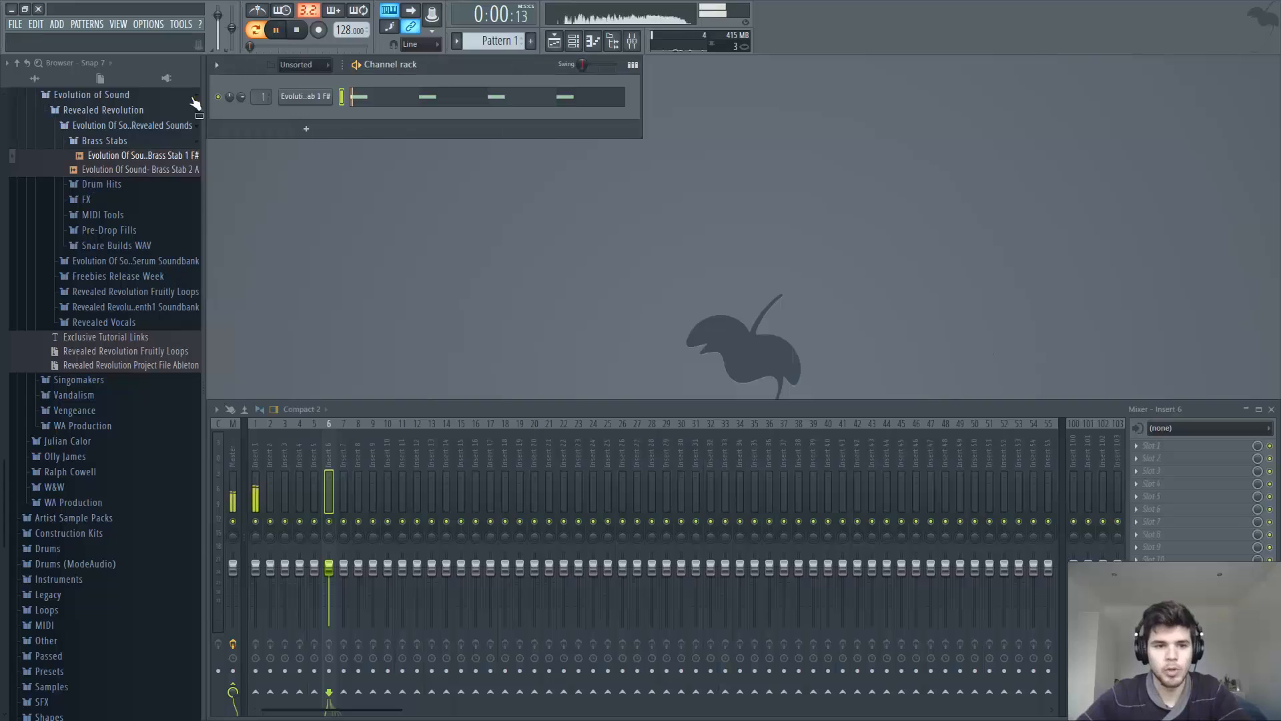
key(space)
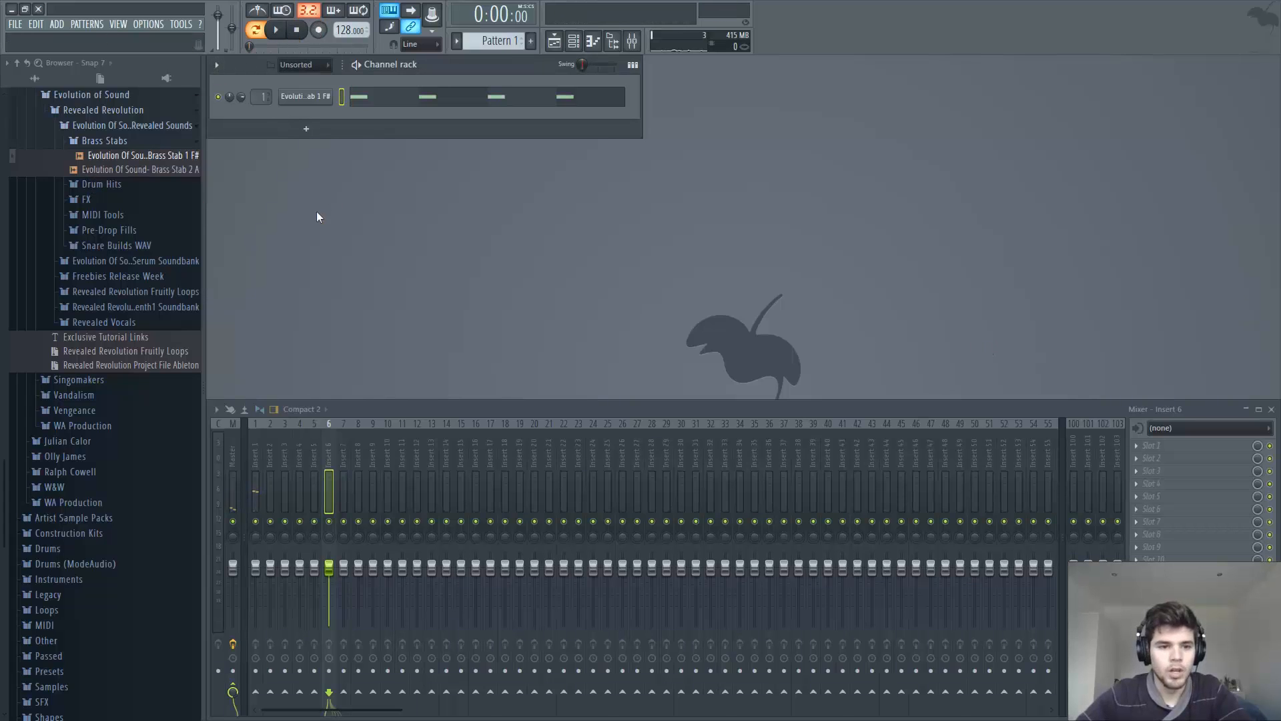
- Audition samples in the Drum Hits folder's Revealed Kicks and add Kick 01 (F#) as a new channel
click(127, 142)
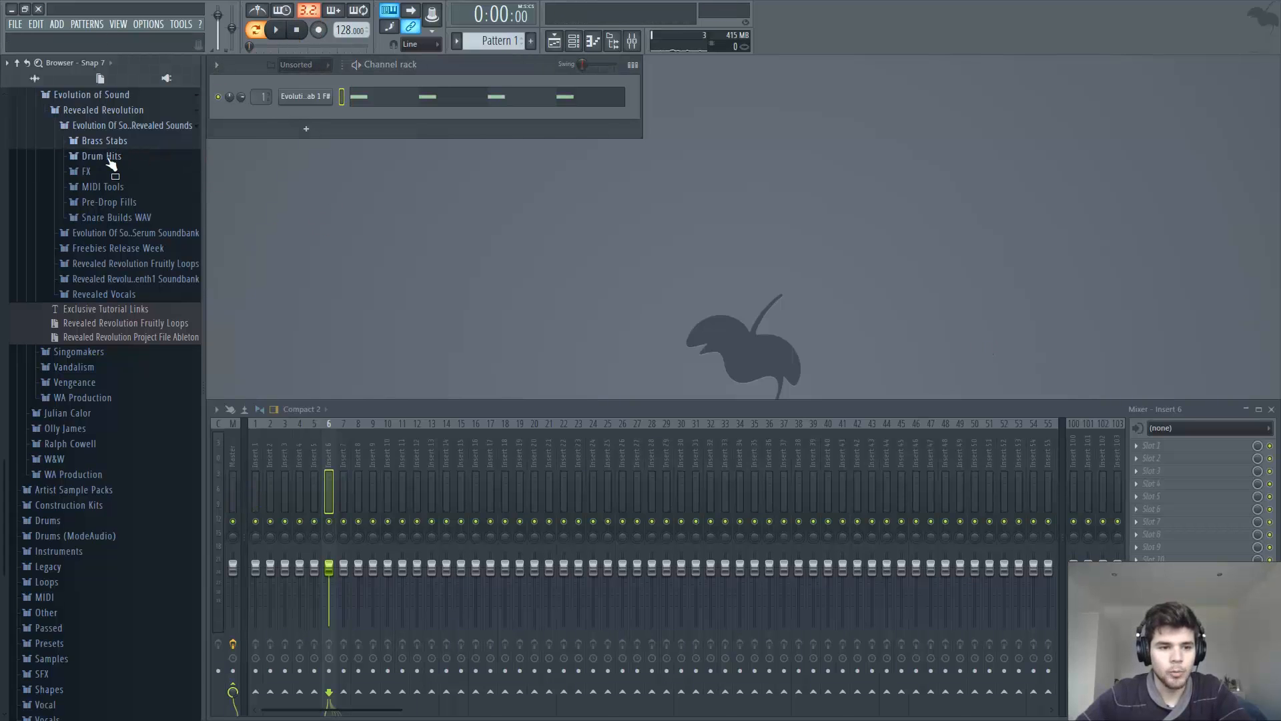
click(109, 157)
click(121, 175)
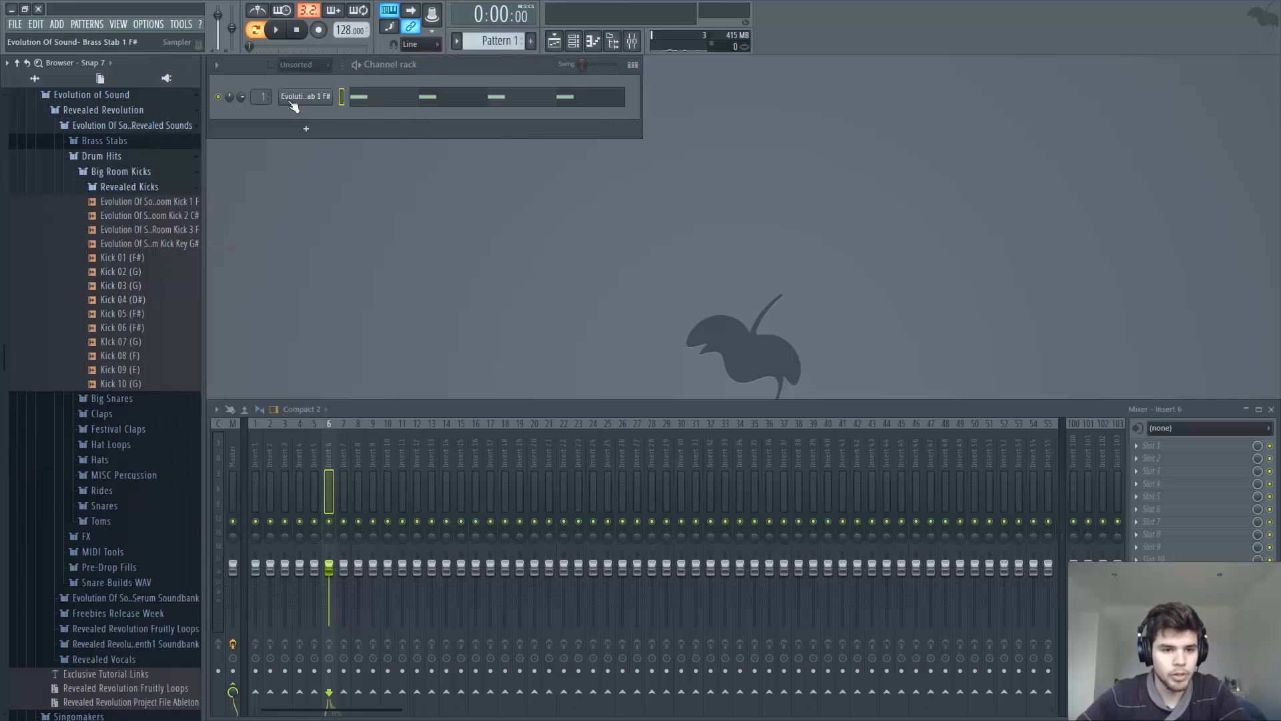
click(148, 314)
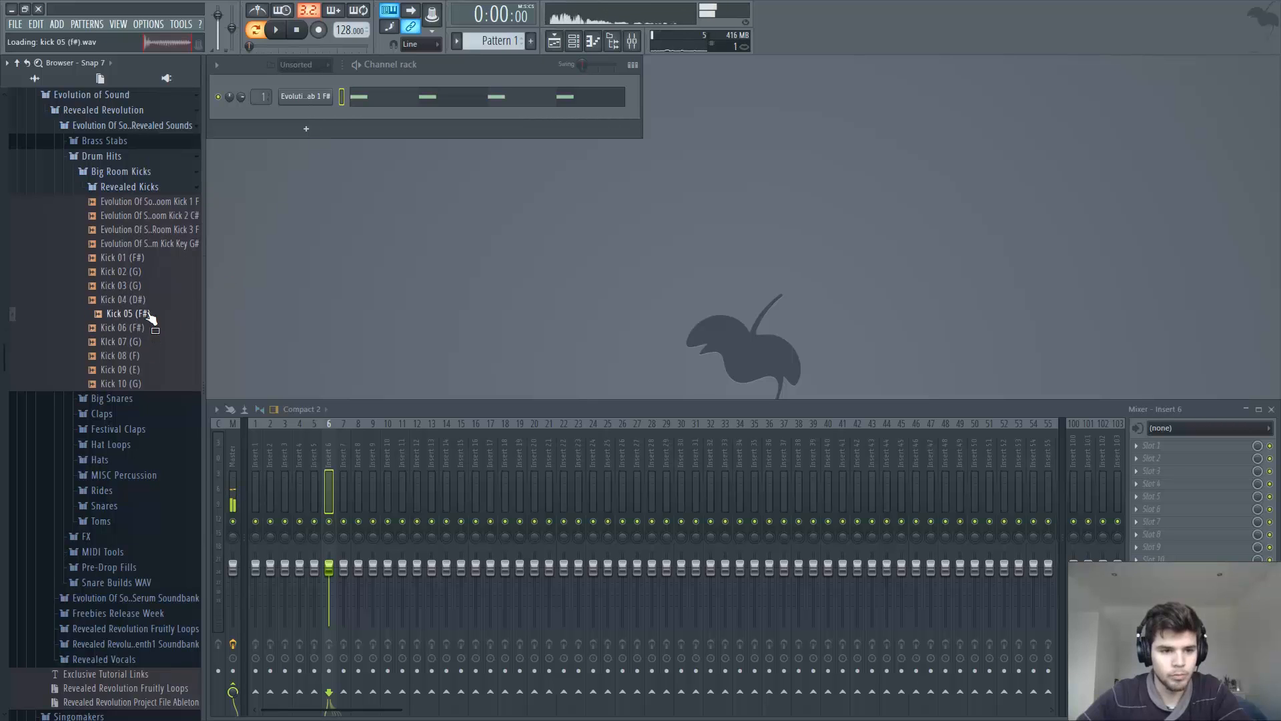
click(142, 262)
drag(142, 264, 319, 122)
- Fill the Kick 01 (F#) channel with a hit every 4 steps and check the notes in its piano roll
right_click(315, 118)
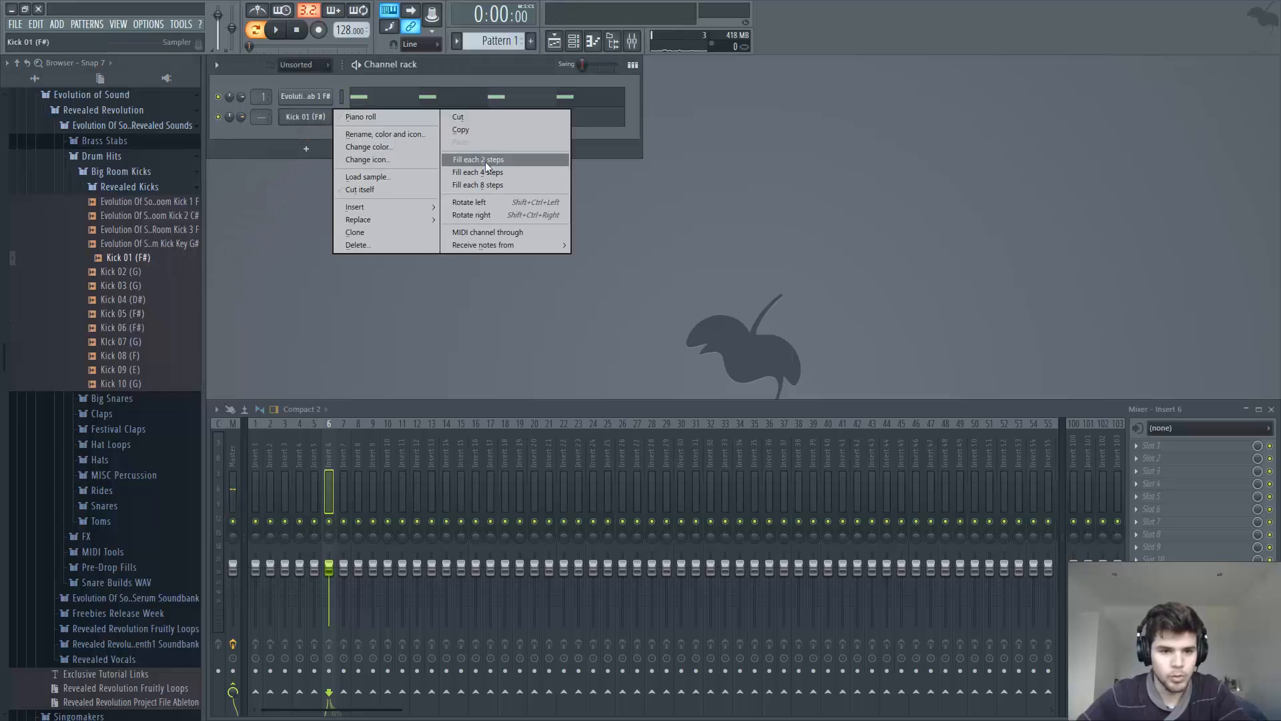
click(481, 173)
click(385, 121)
scroll(395, 213, down, 3)
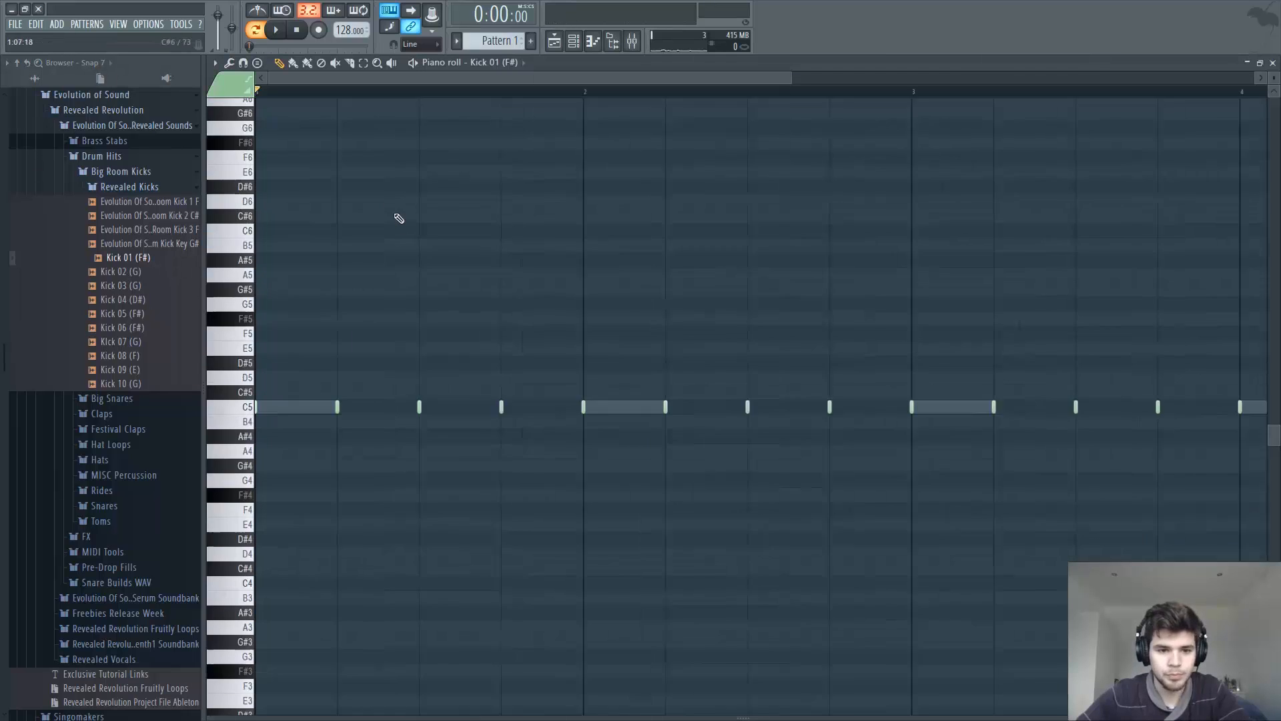
key(Escape)
- Mute the brass stab channel, play the kick pattern on its own and check the kick's sampler settings
click(219, 96)
click(442, 120)
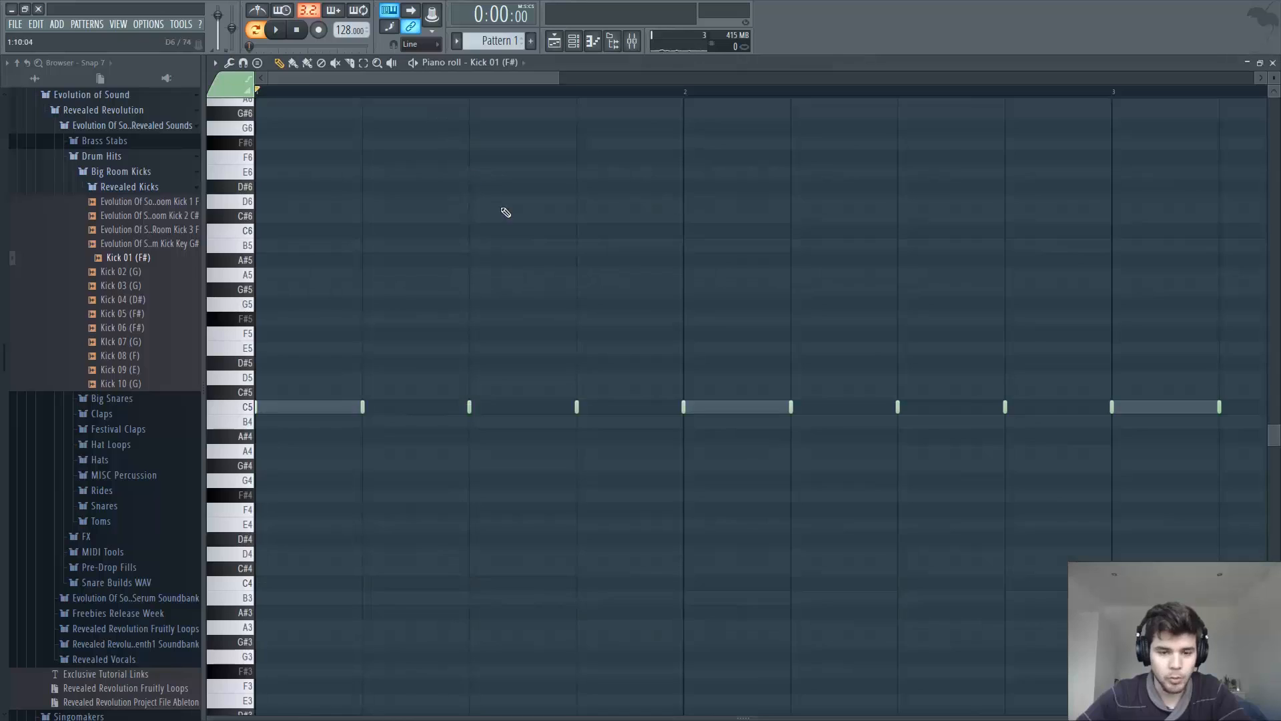
scroll(534, 232, down, 2)
key(space)
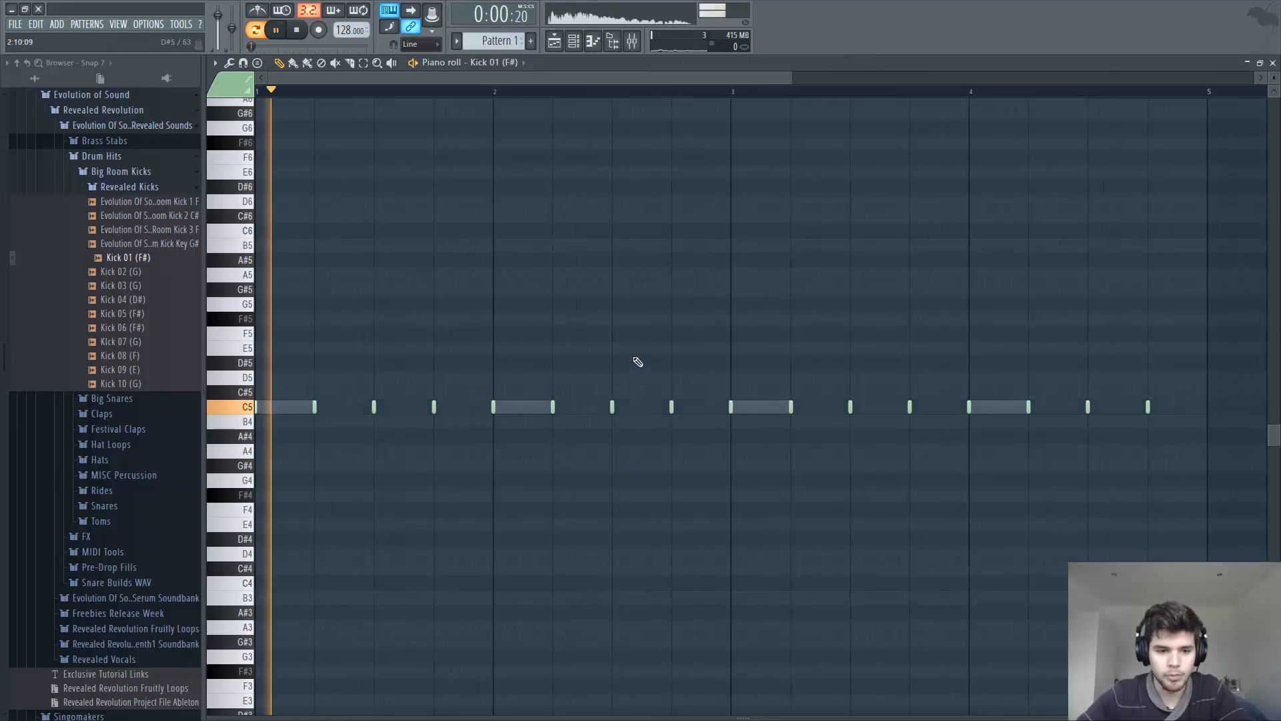
key(space)
key(Escape)
click(305, 121)
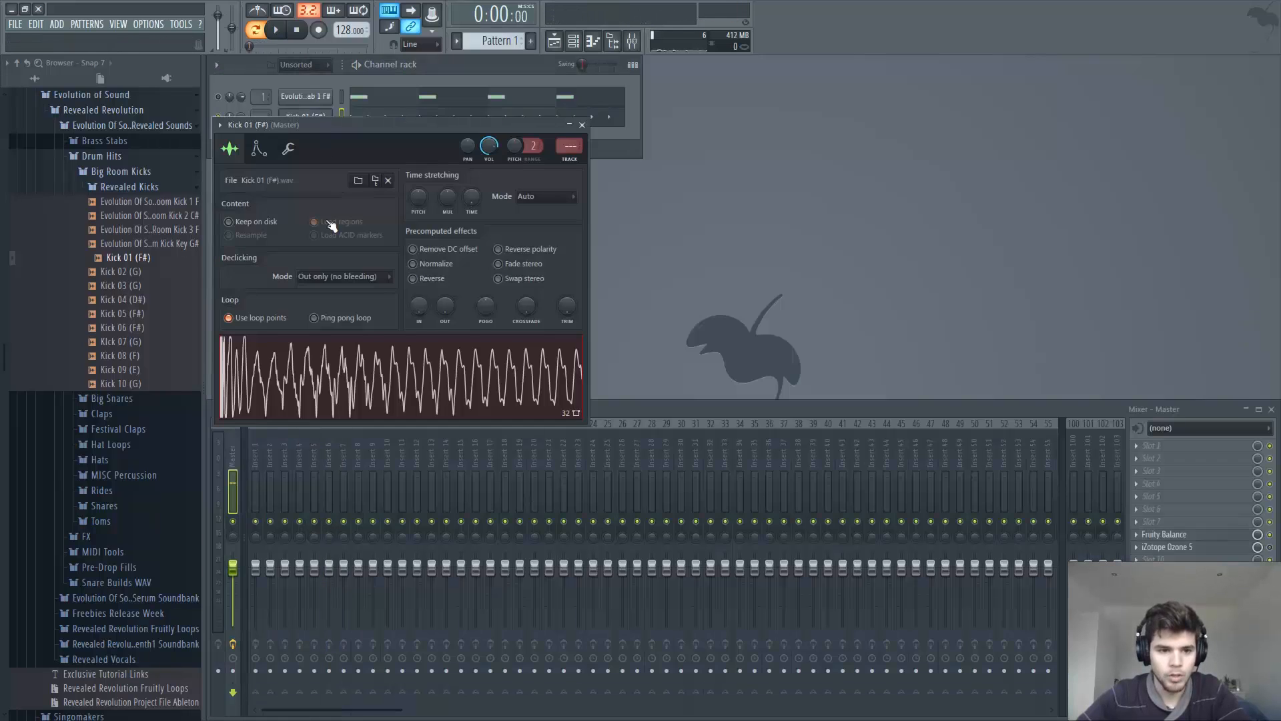
key(Escape)
- Move the last C5 kick of bar 2 one step earlier and add another C5 kick just before bar 3 during playback
click(473, 122)
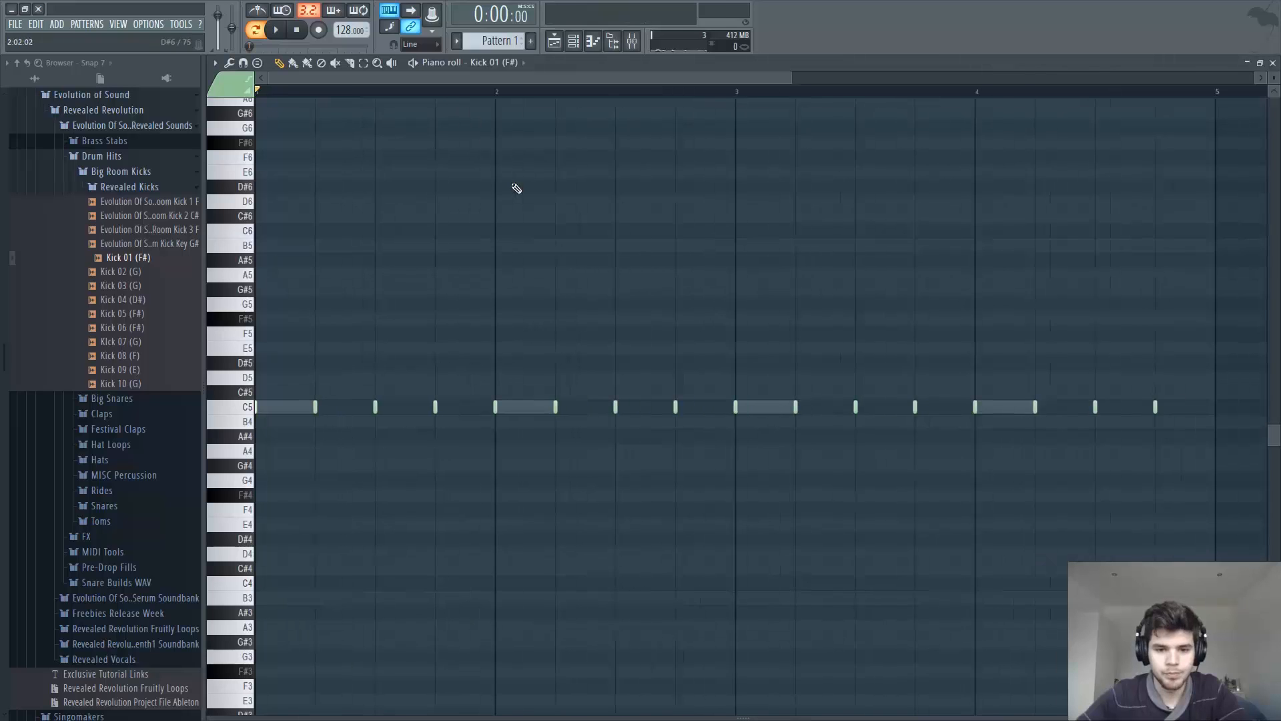
key(space)
click(657, 406)
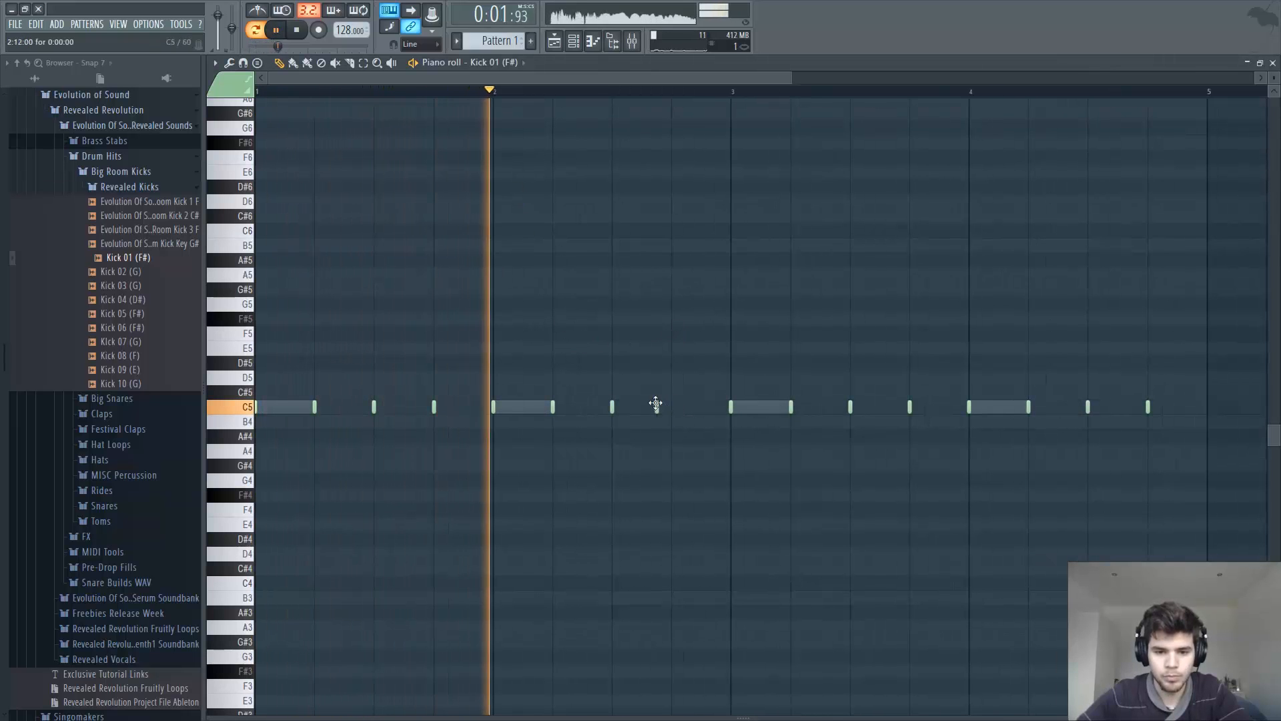
click(701, 407)
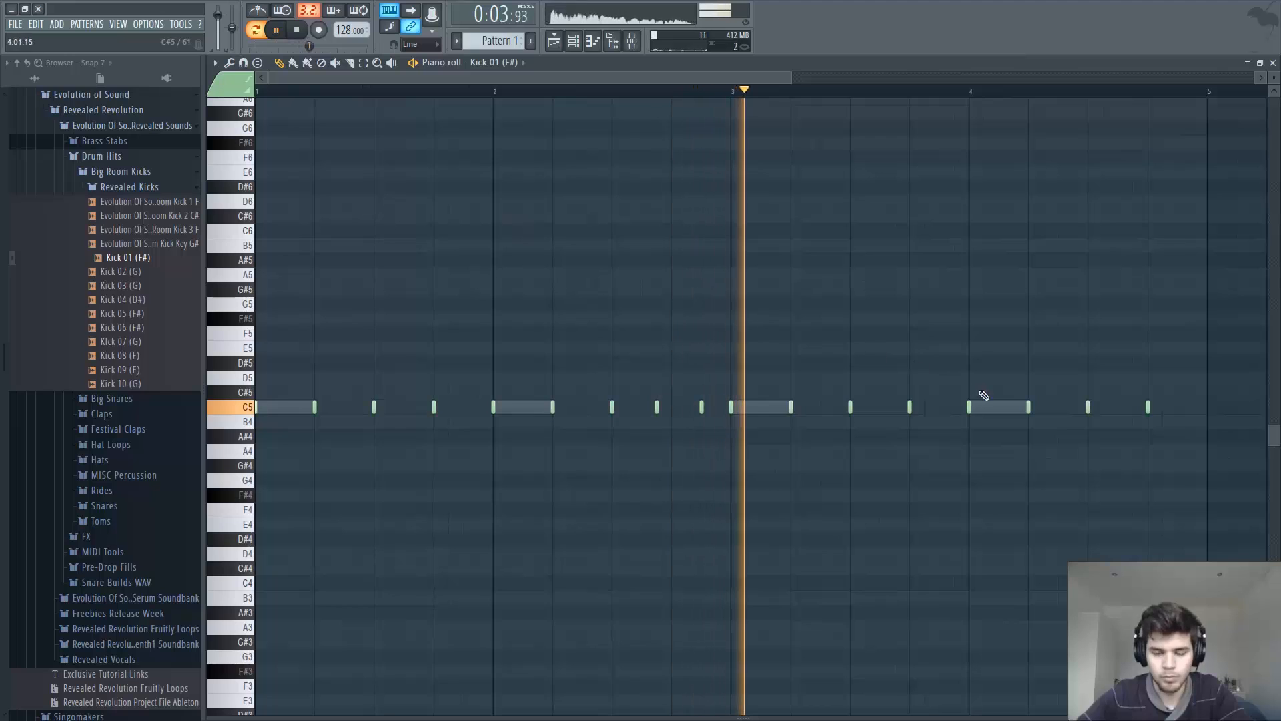
key(space)
key(F7)
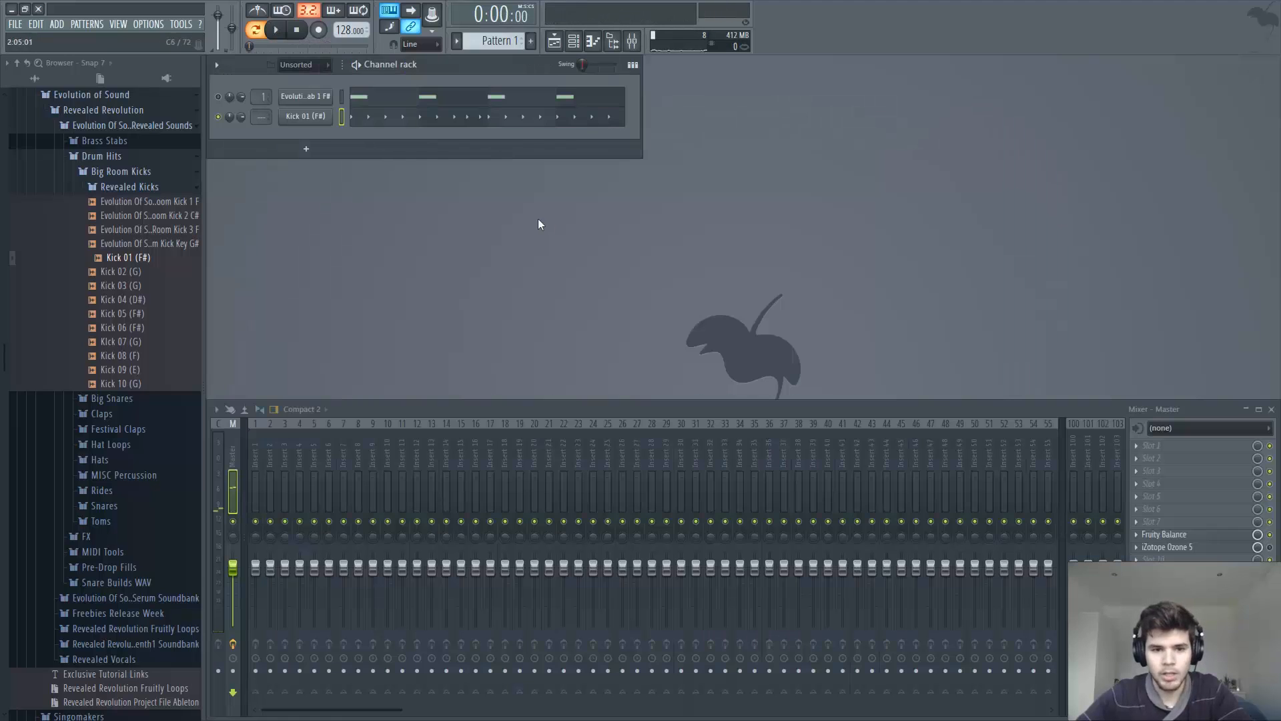
- Lower the four kick notes of bar 4 to A#4
click(285, 117)
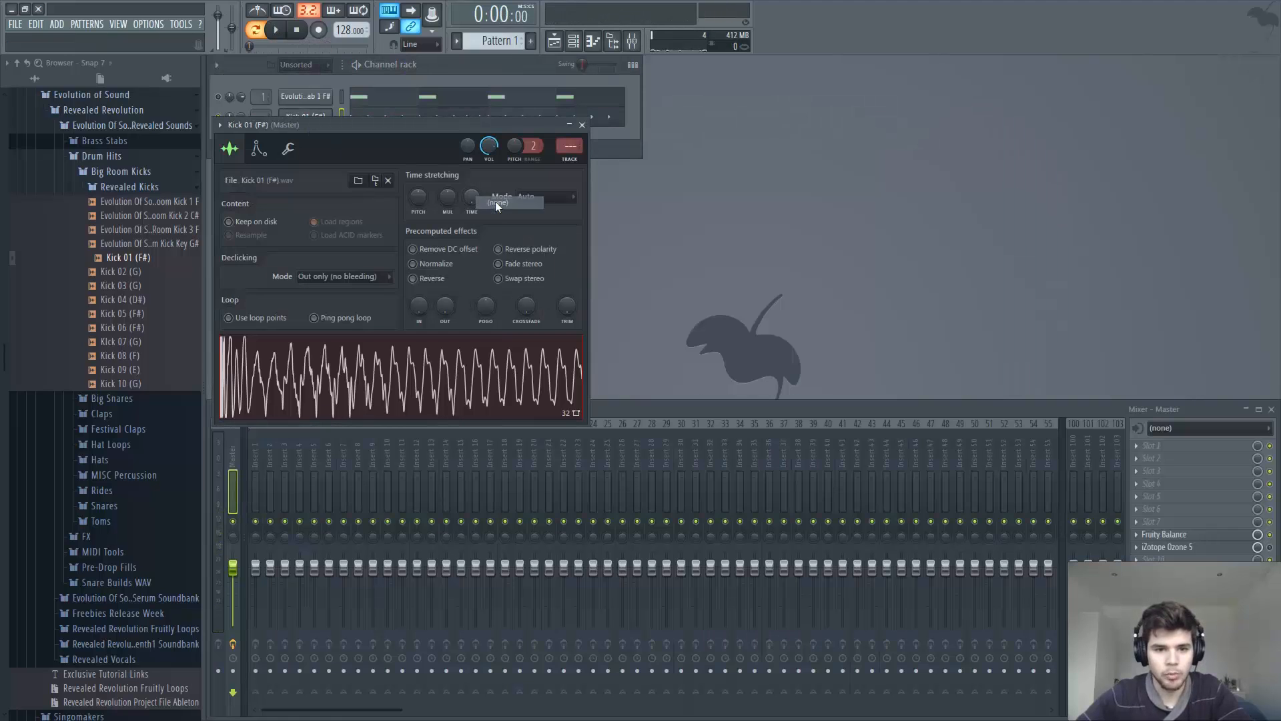
key(Escape)
key(F7)
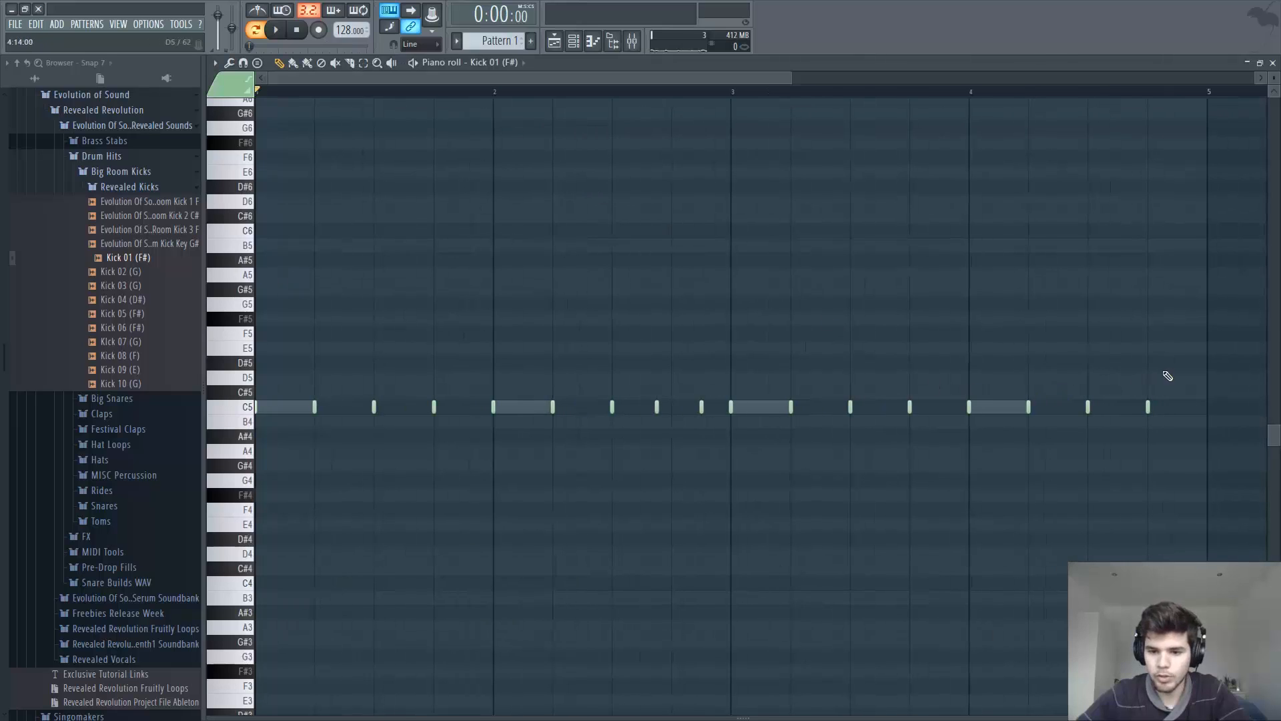
drag(1180, 357, 1035, 454)
key(shift+Down)
key(shift+Down)
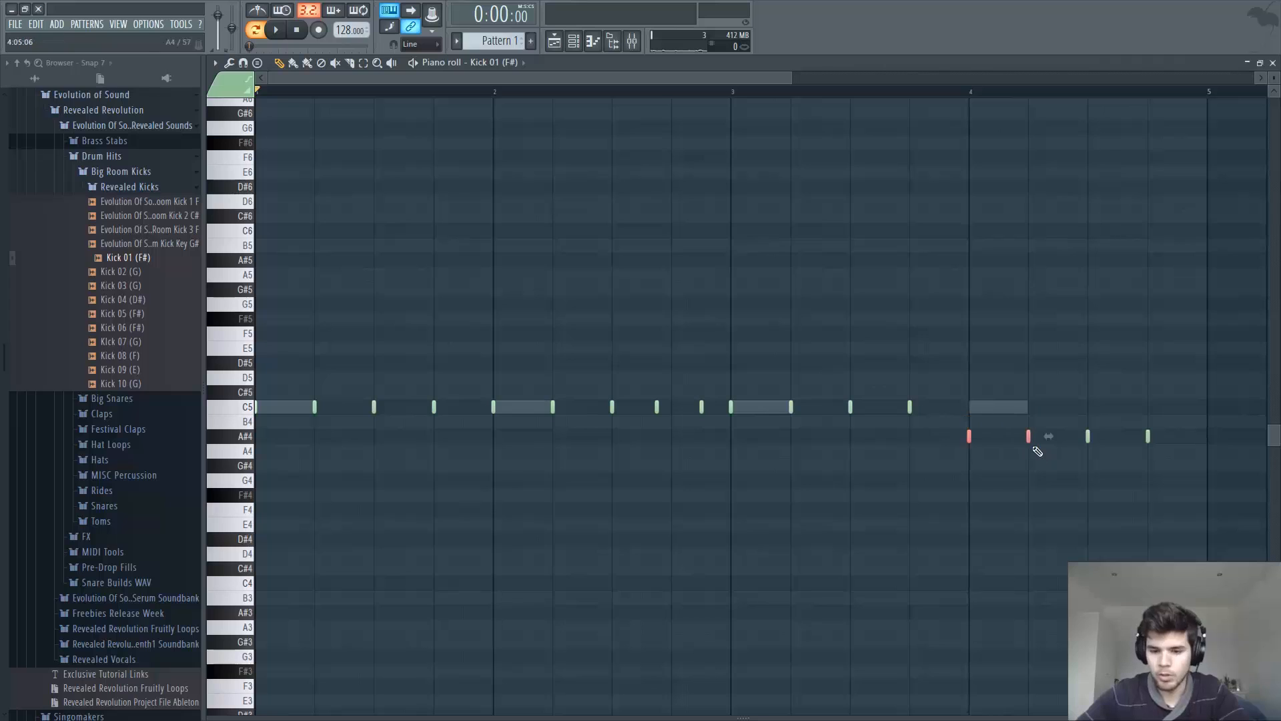
- Lower the first two kick notes of bar 4 to G#4 and play the kick pattern back
key(shift+Down)
key(shift+Down)
right_click(1009, 362)
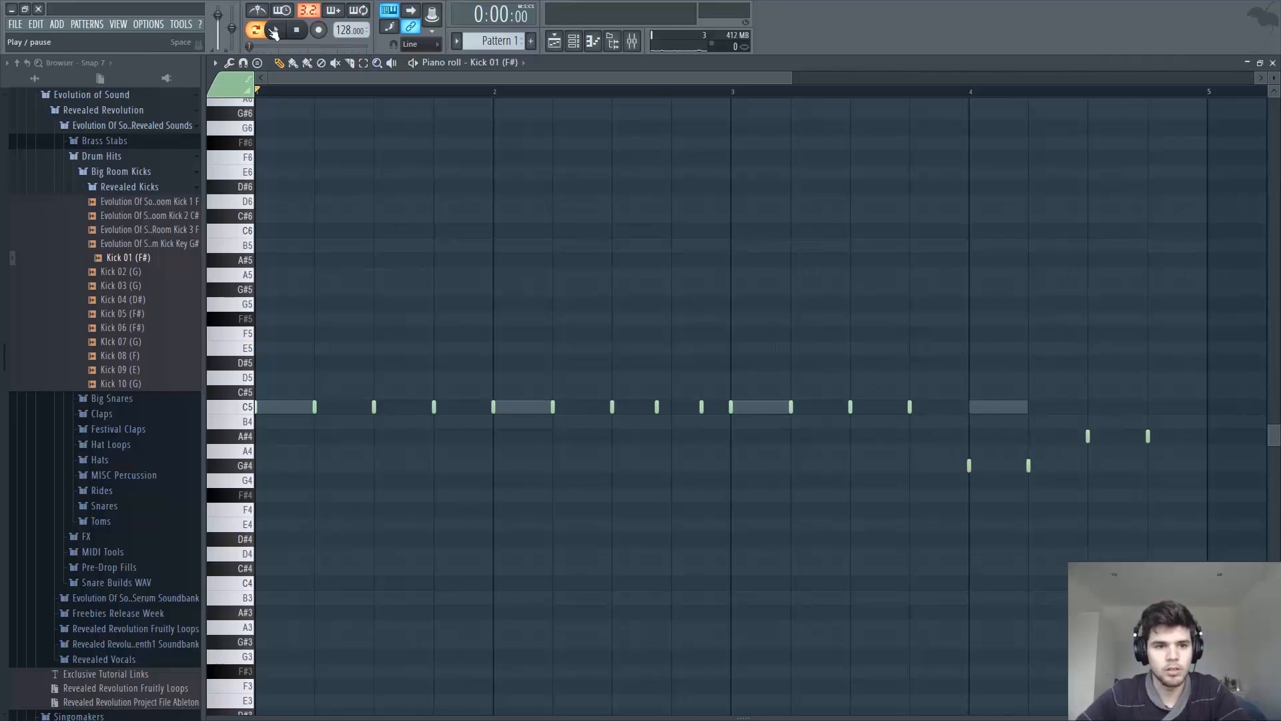
key(space)
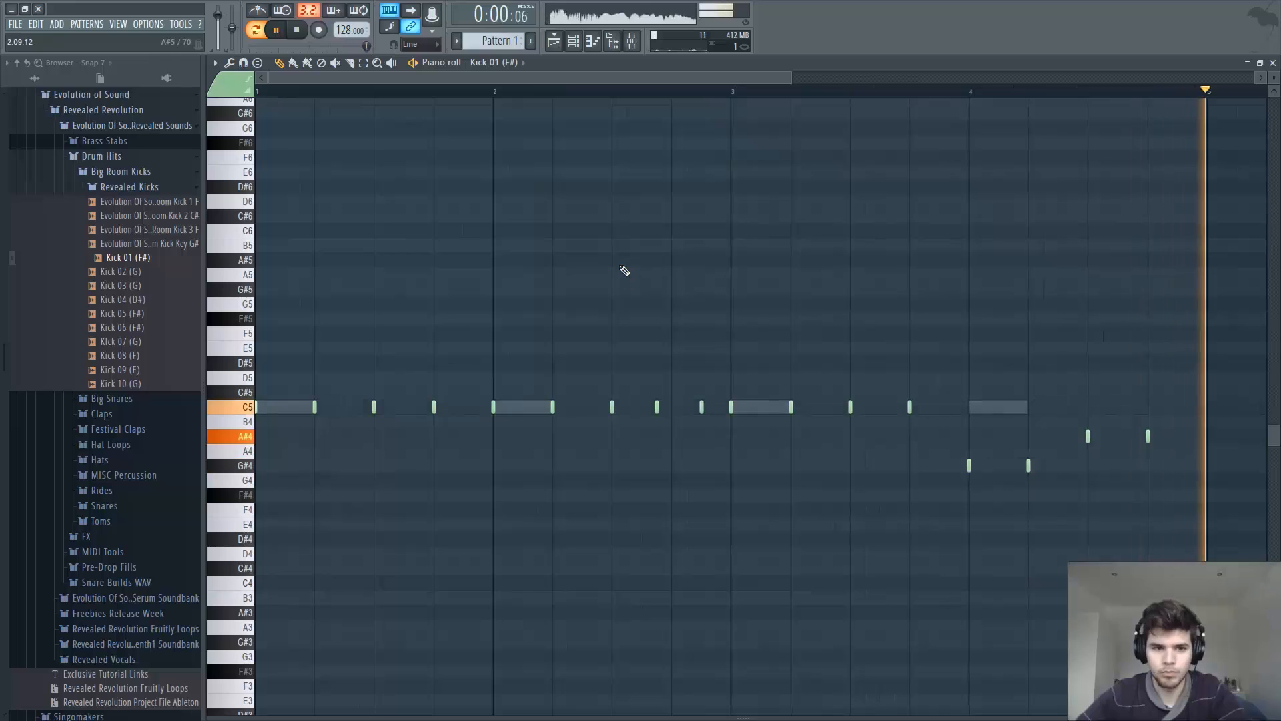
key(space)
key(F7)
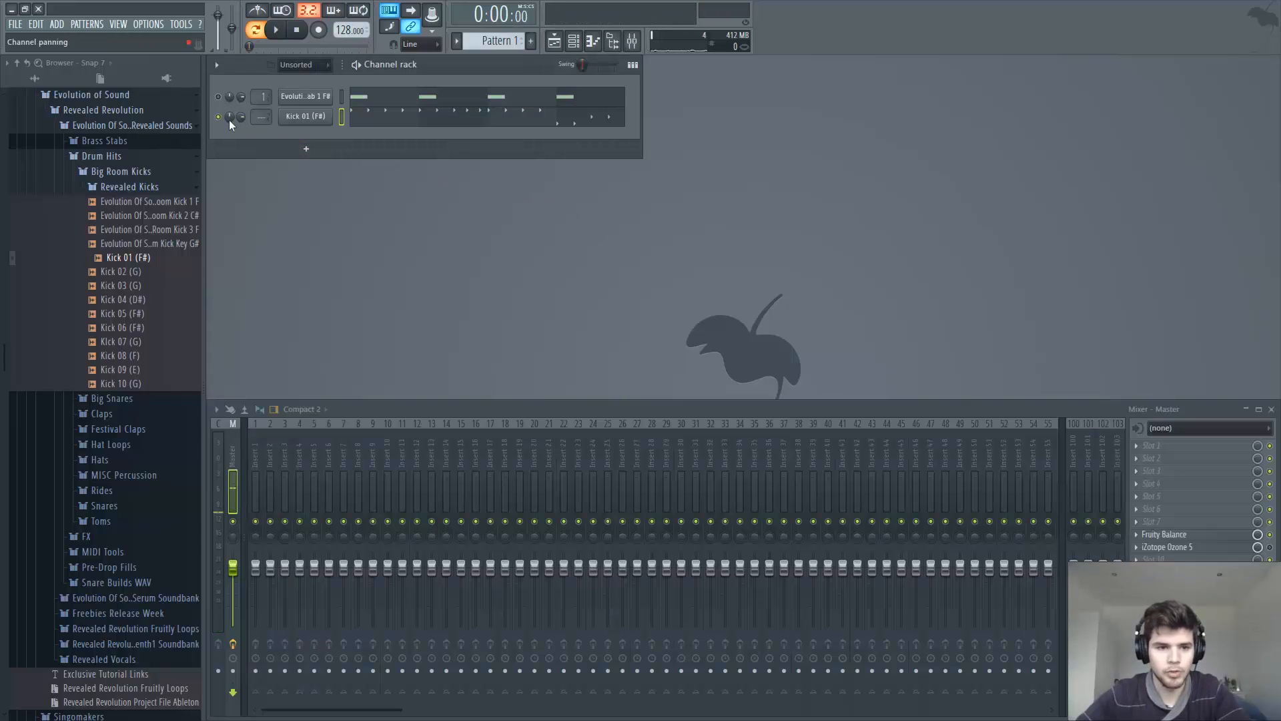
- Add a Sylenth1 channel to the channel rack and close its plugin window
click(306, 149)
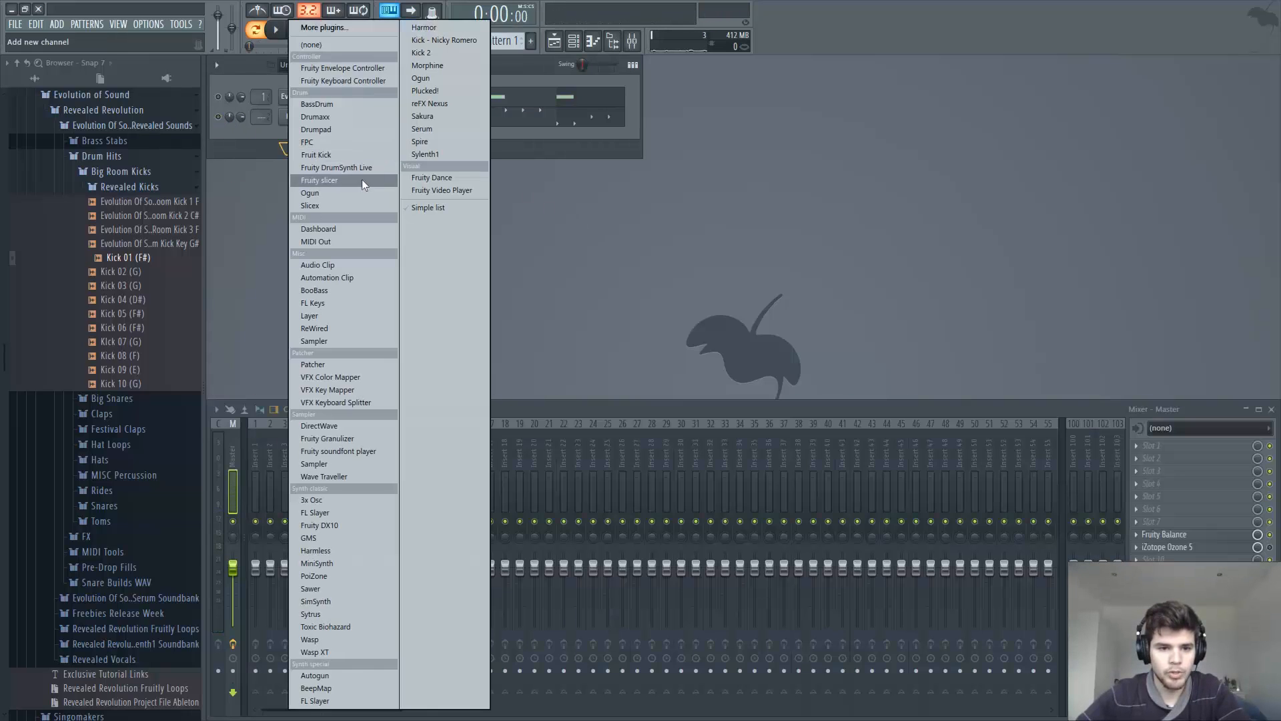
click(425, 148)
click(833, 142)
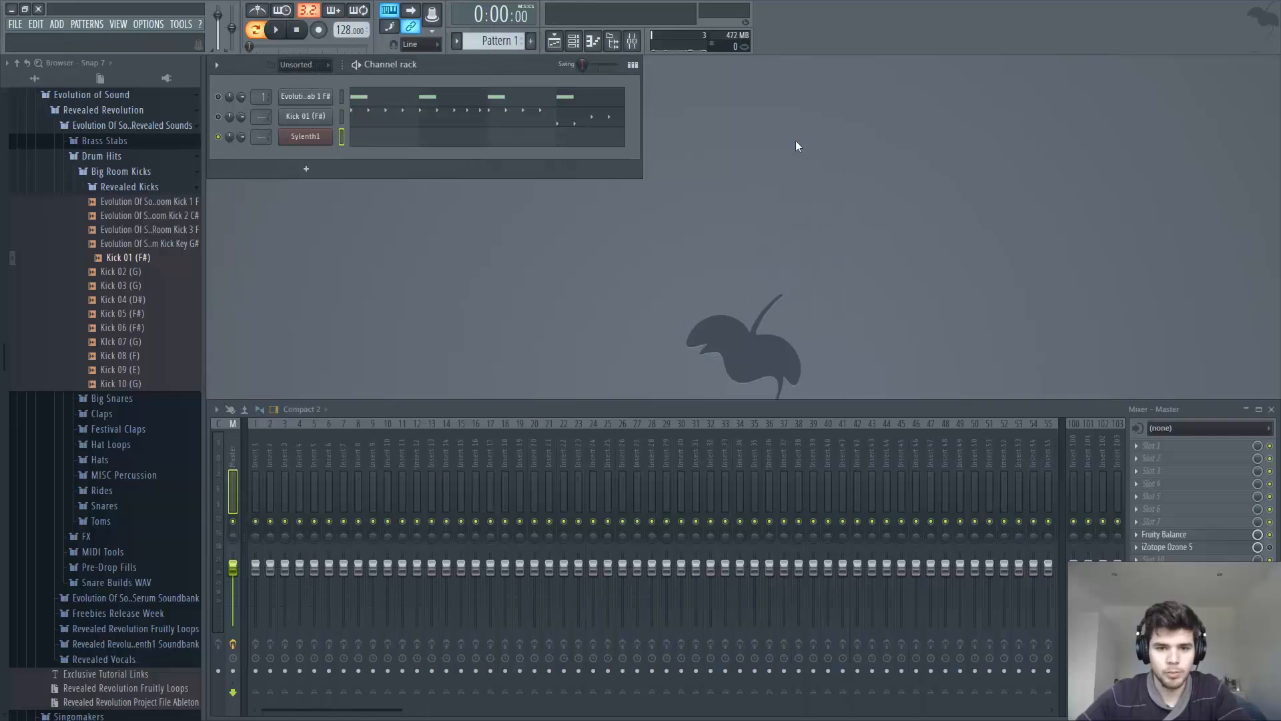
- Load the Revealed Revolution bank from the Sylenth1 soundbank folder onto the Sylenth1 channel
scroll(3, 353, down, 2)
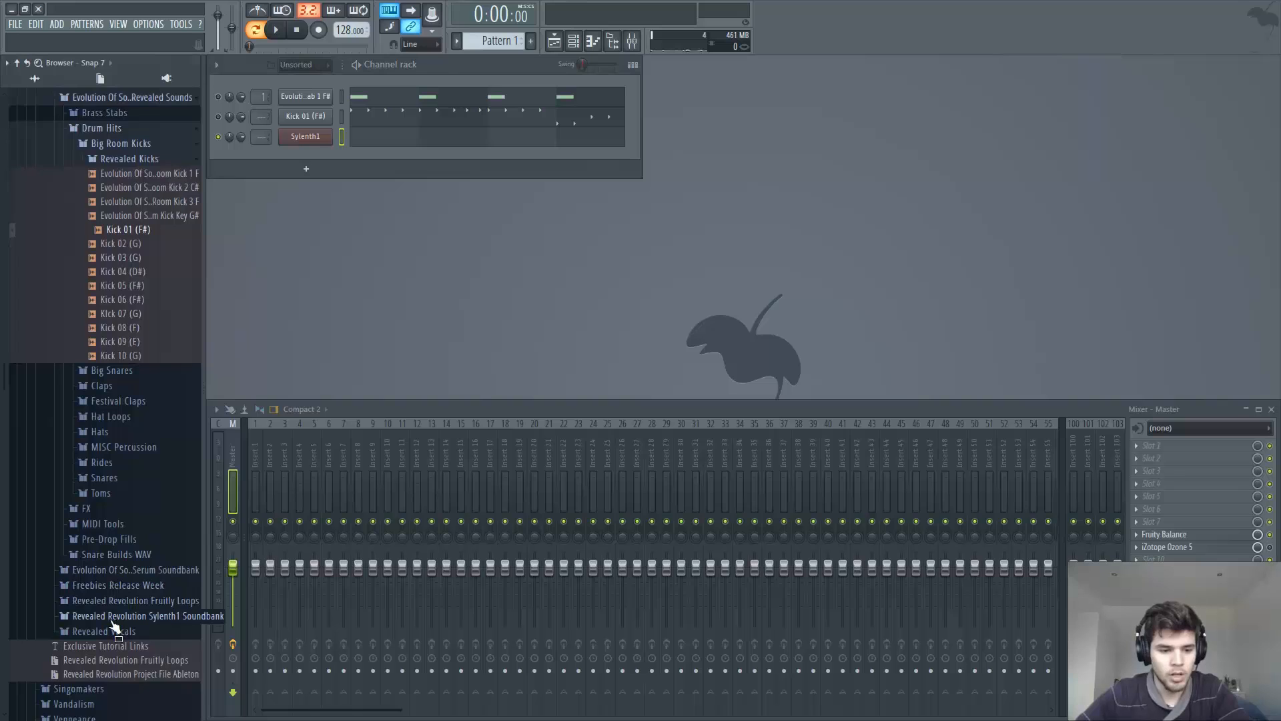
click(111, 618)
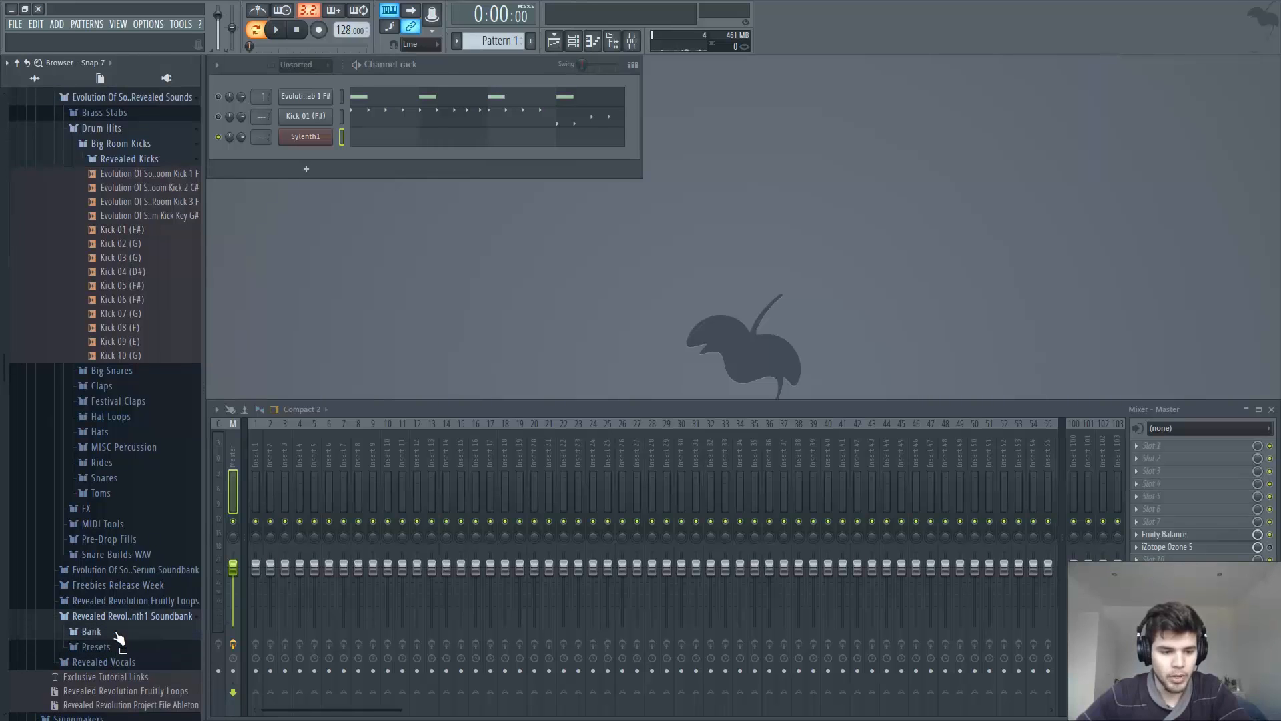
drag(100, 639, 323, 143)
click(320, 139)
- Try the Sylenth1 presets 041: LD - Hollywood and 042: LD - Invictus 2, auditioning each with notes such as F#5
click(581, 296)
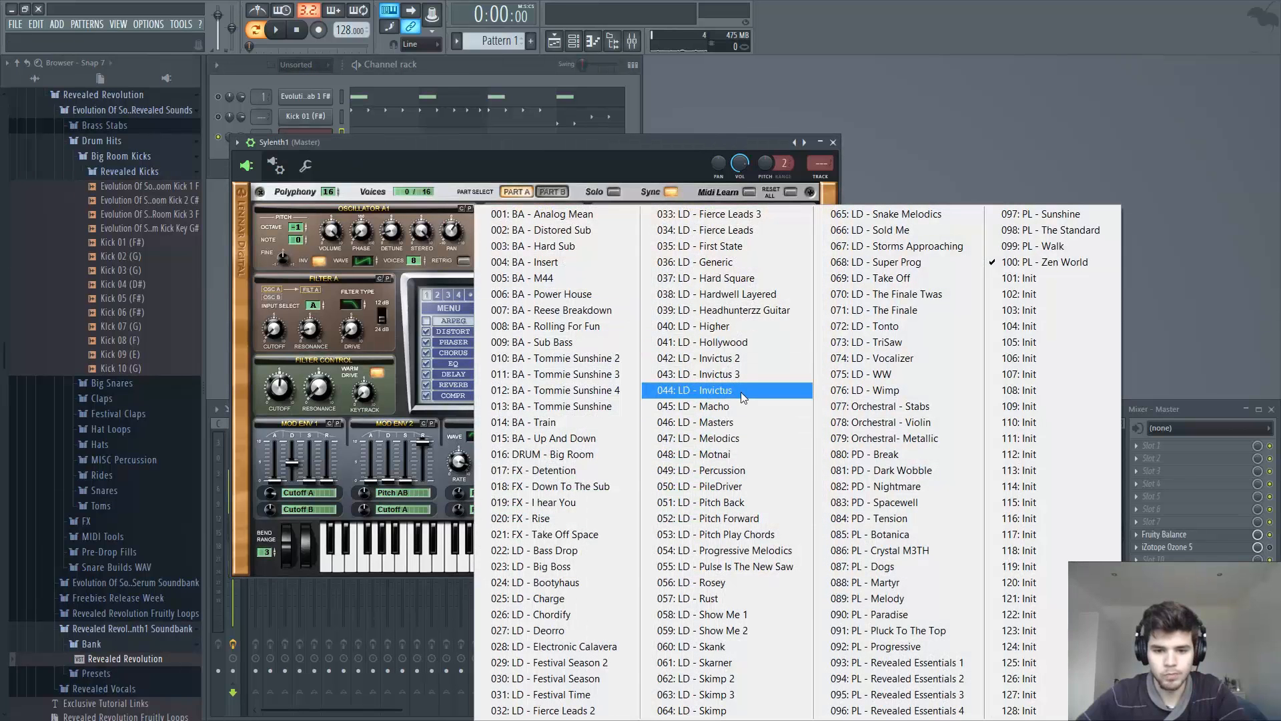
click(999, 219)
key(r)
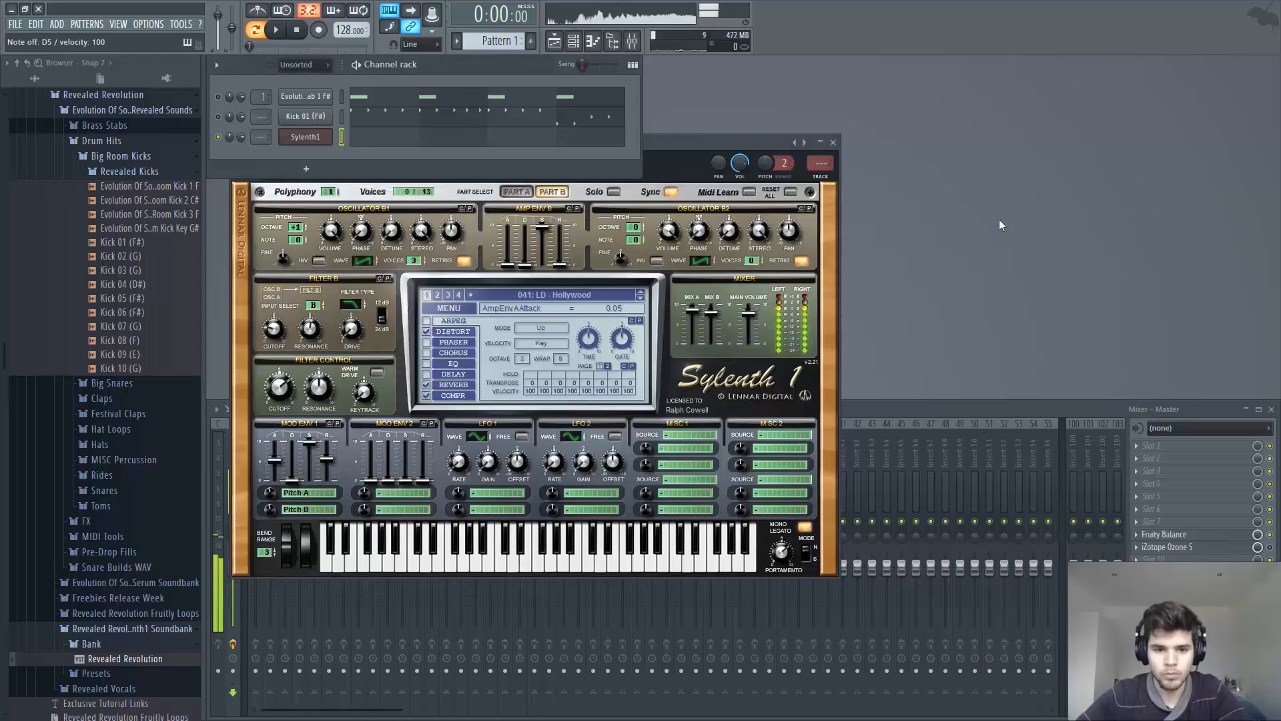
key(r)
key(5)
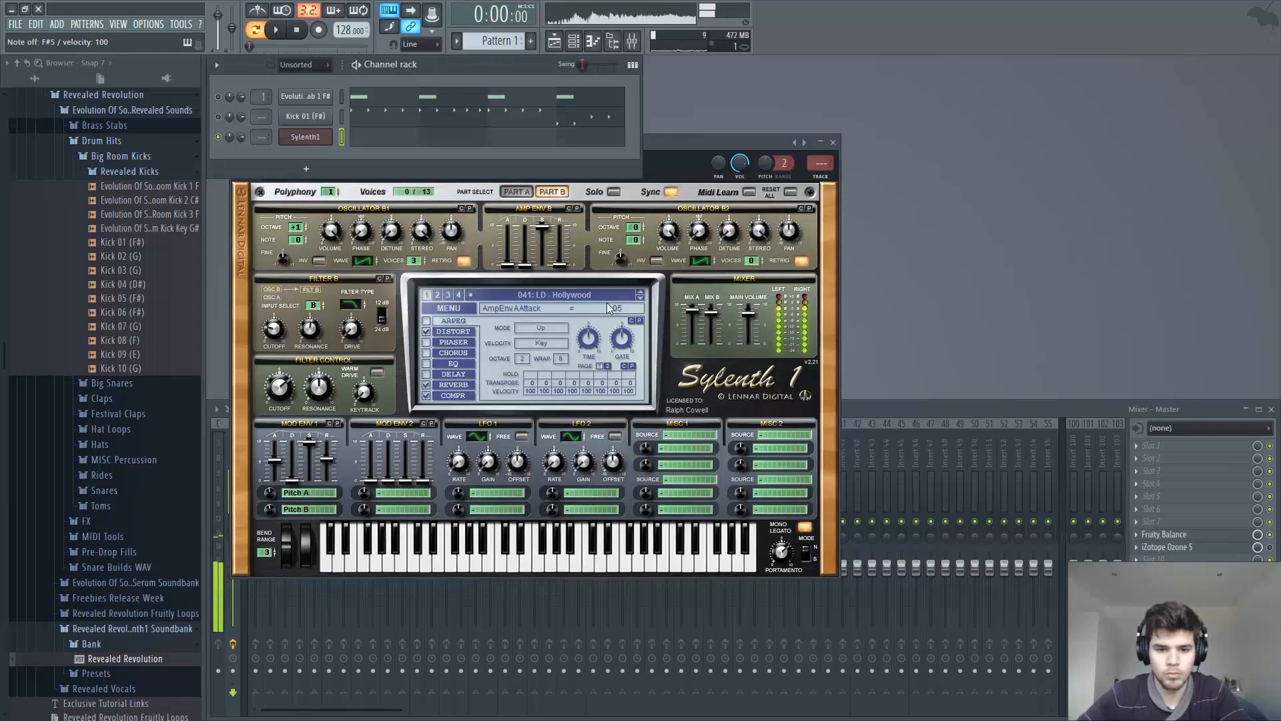
click(642, 297)
key(5)
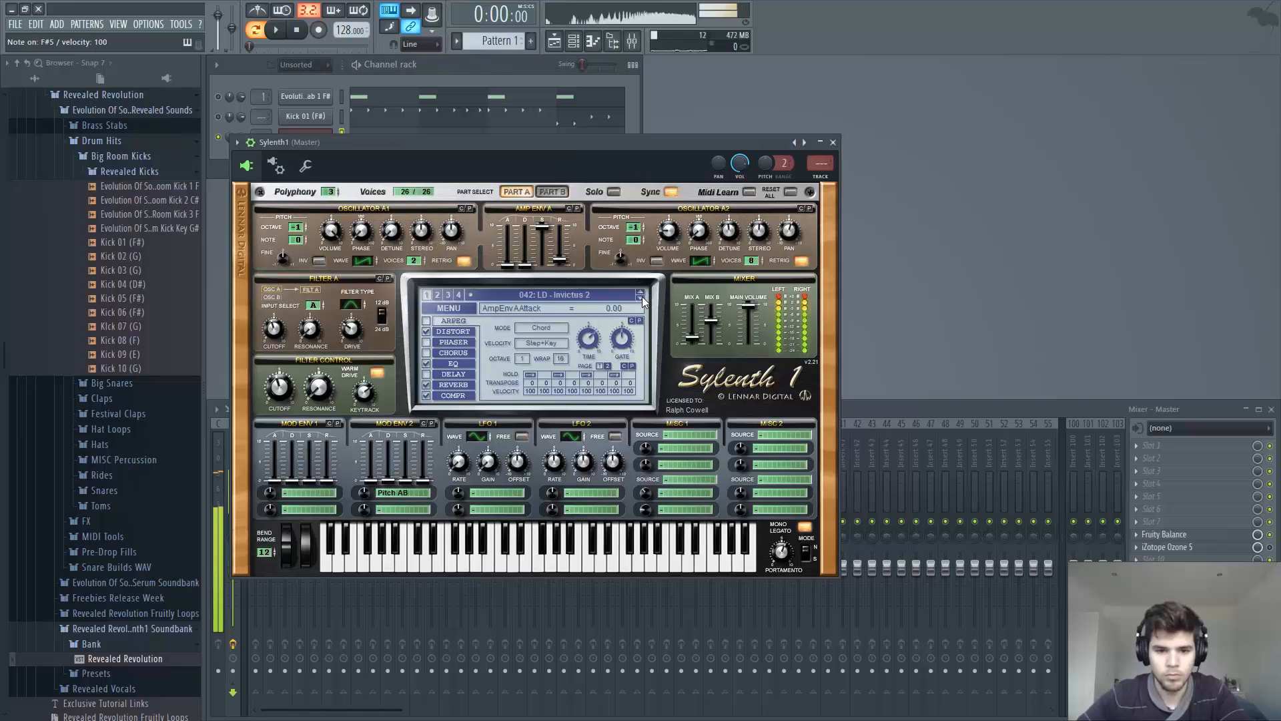
key(5)
key(5)
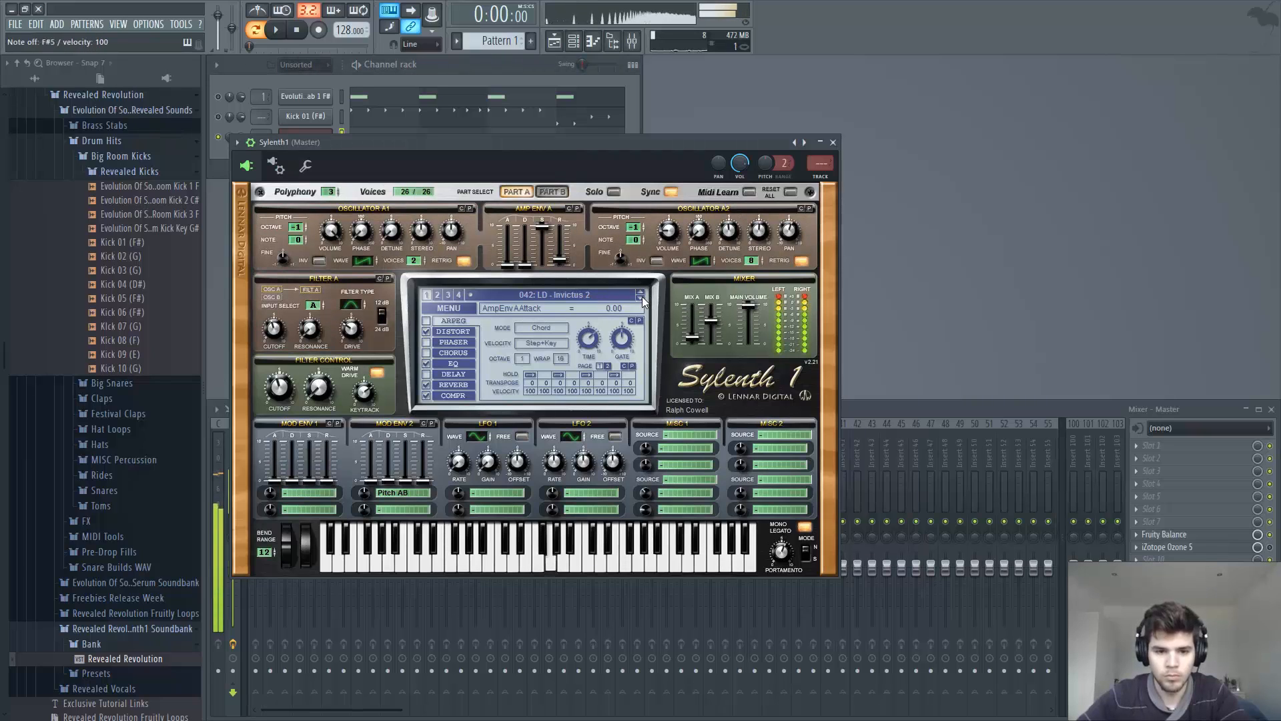
- Switch Sylenth1 to preset 044: LD - Invictus, audition it with a few notes and close the plugin window
click(642, 298)
click(642, 298)
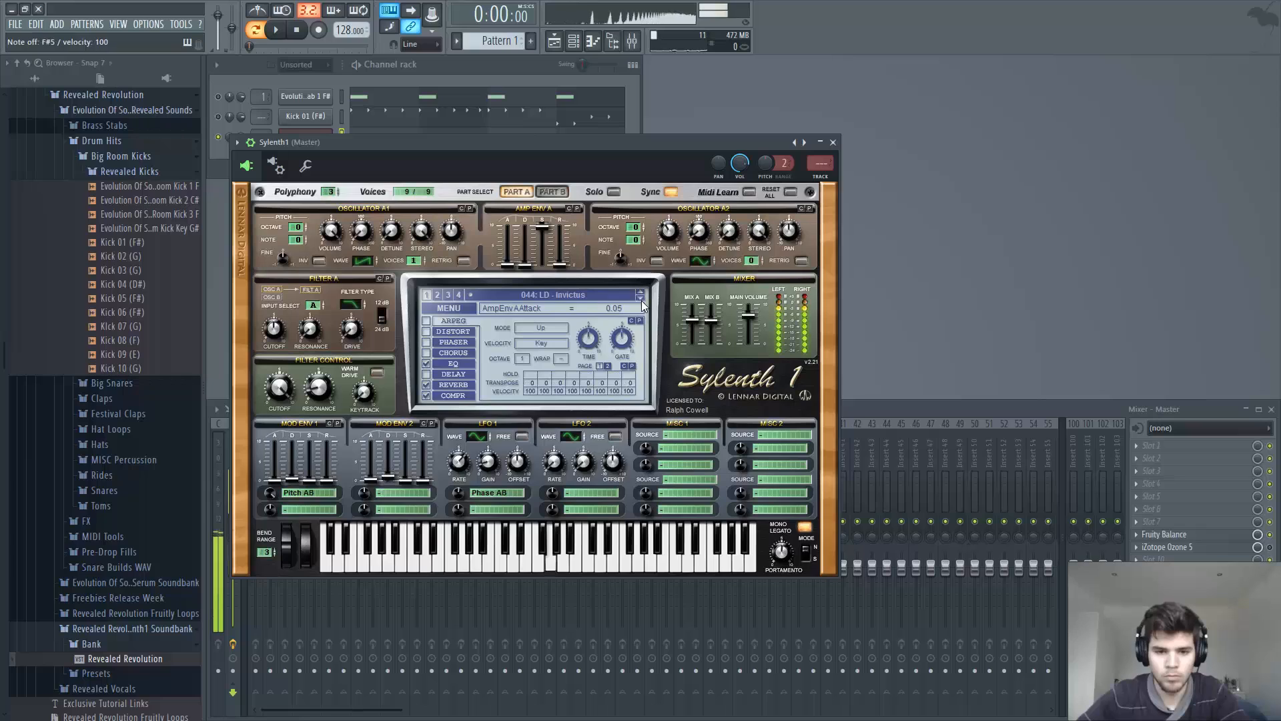
key(e)
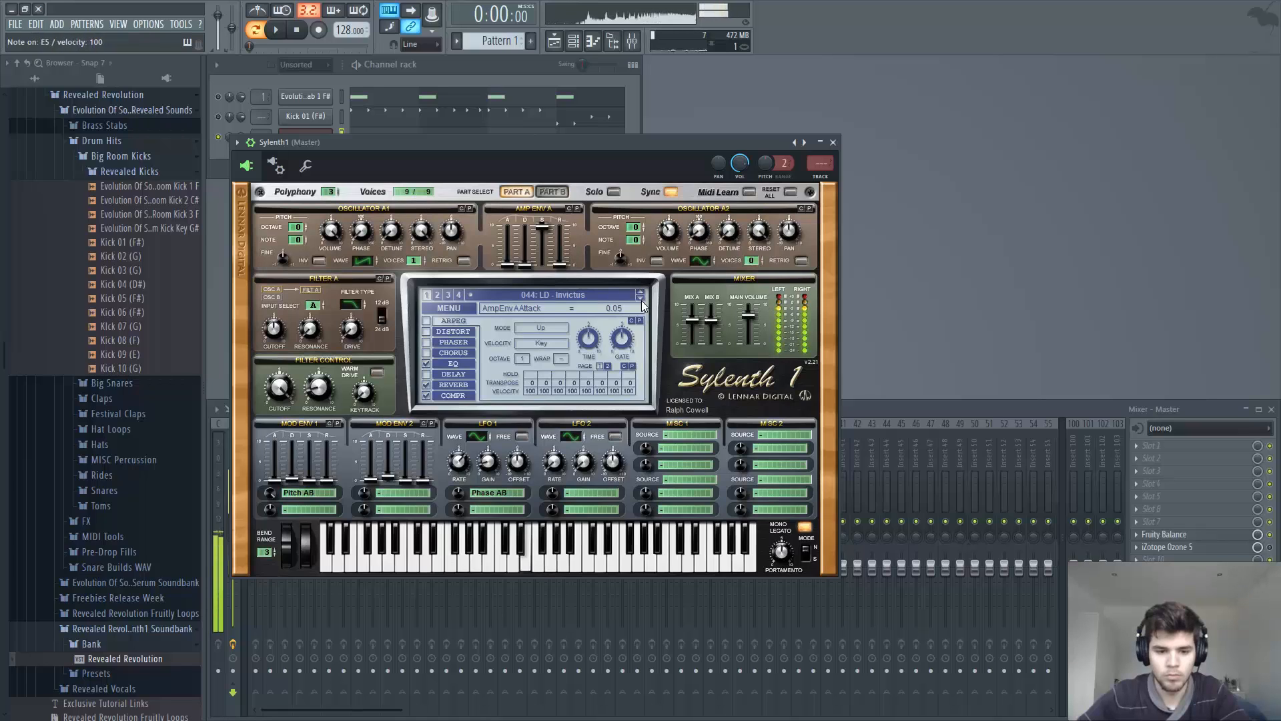
key(w)
click(834, 143)
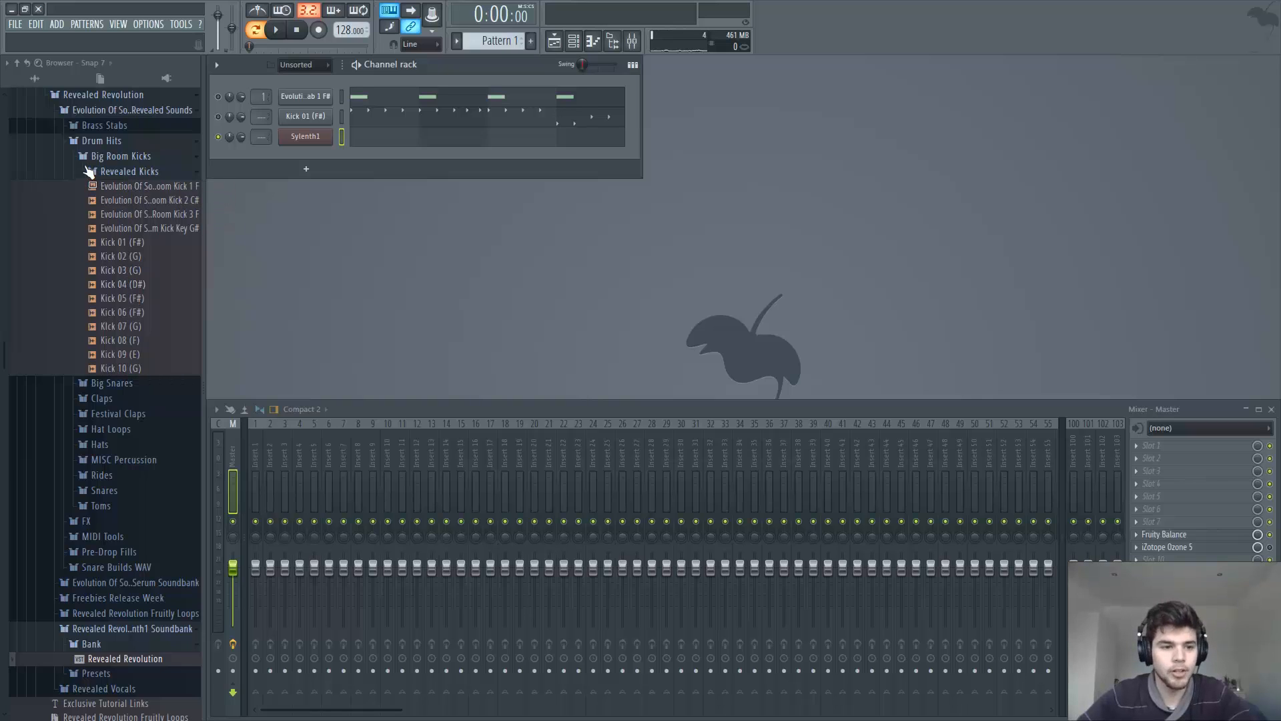
- Collapse the Revealed Kicks folder and expand Drop MIDI Rhythm Tools Elite inside MIDI Tools
click(104, 172)
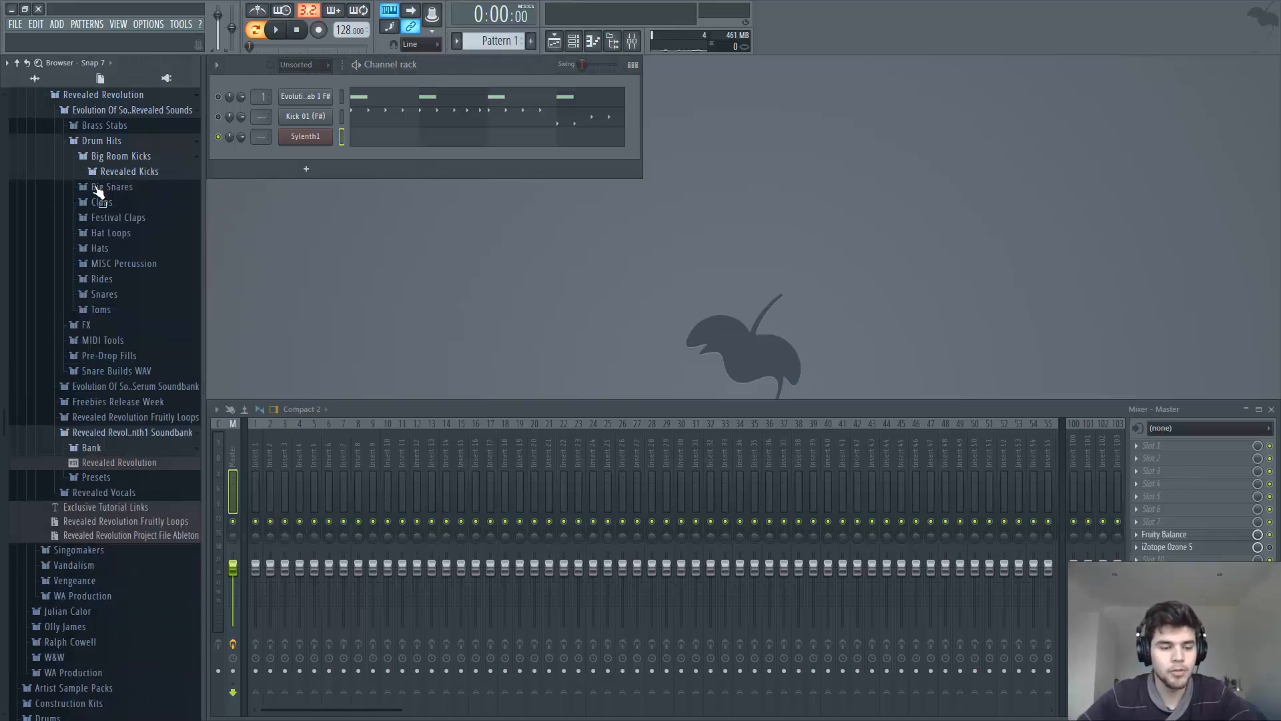
click(121, 342)
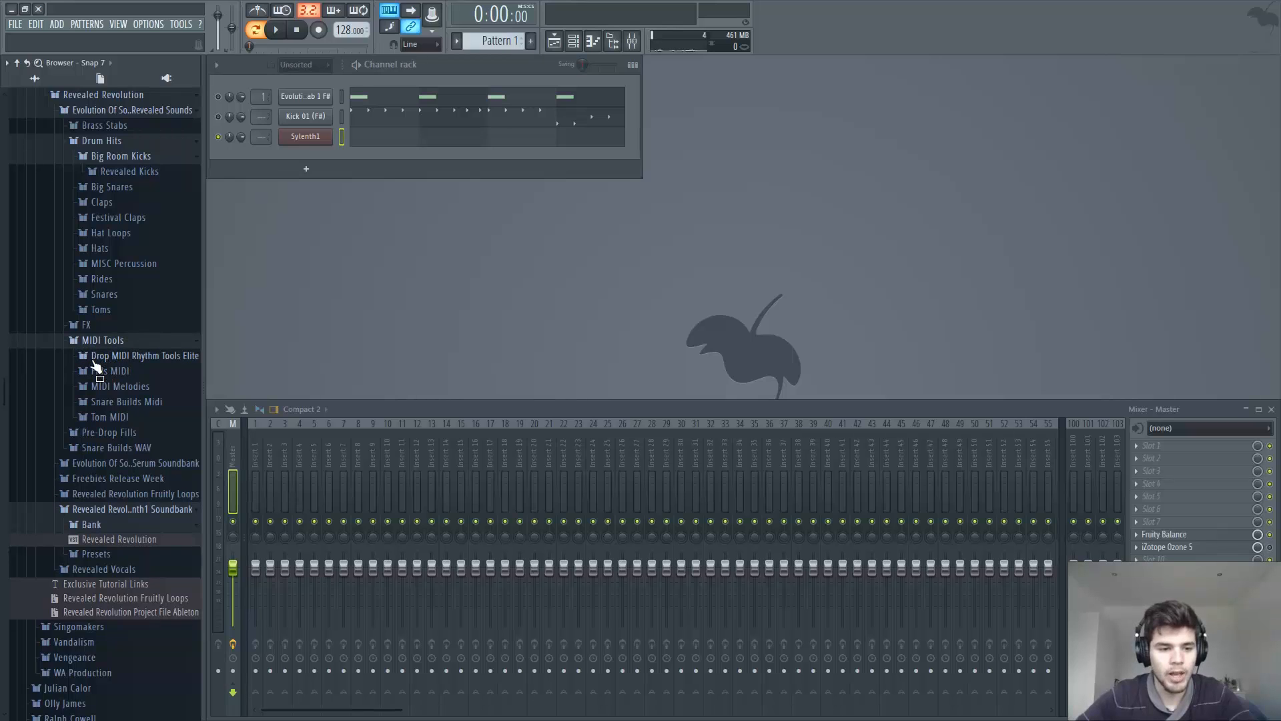
click(181, 357)
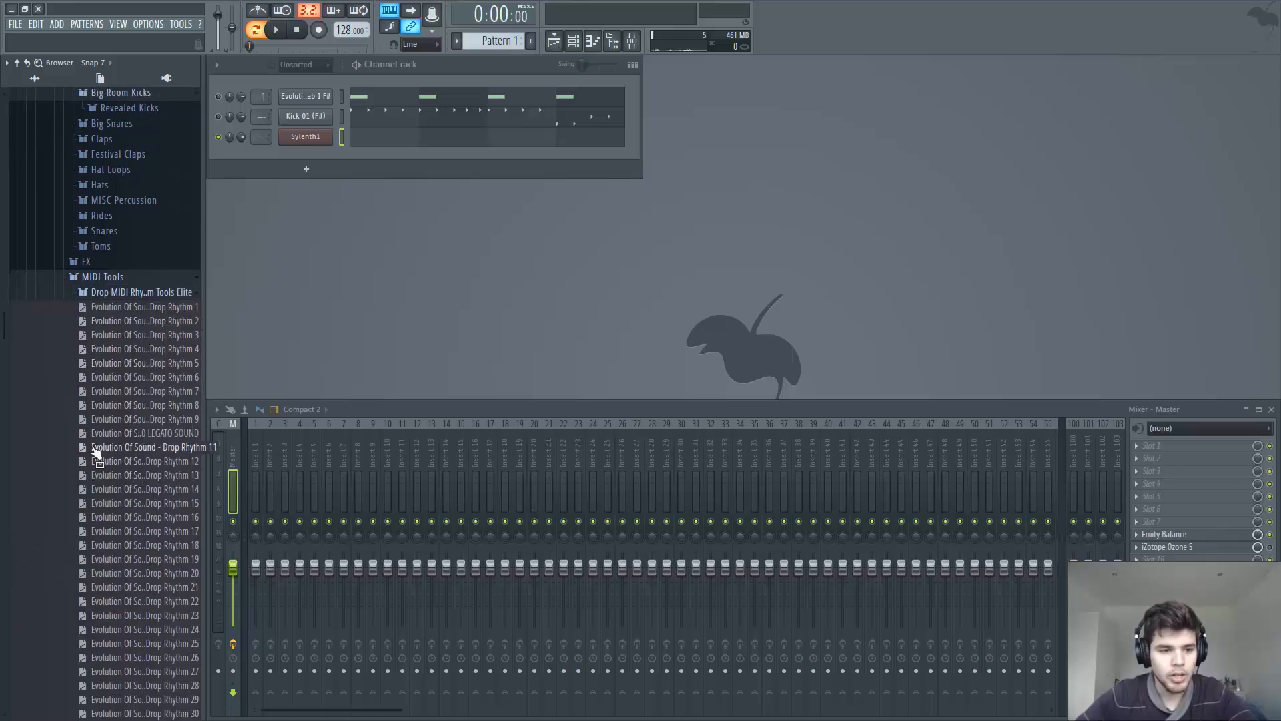
scroll(4, 336, down, 3)
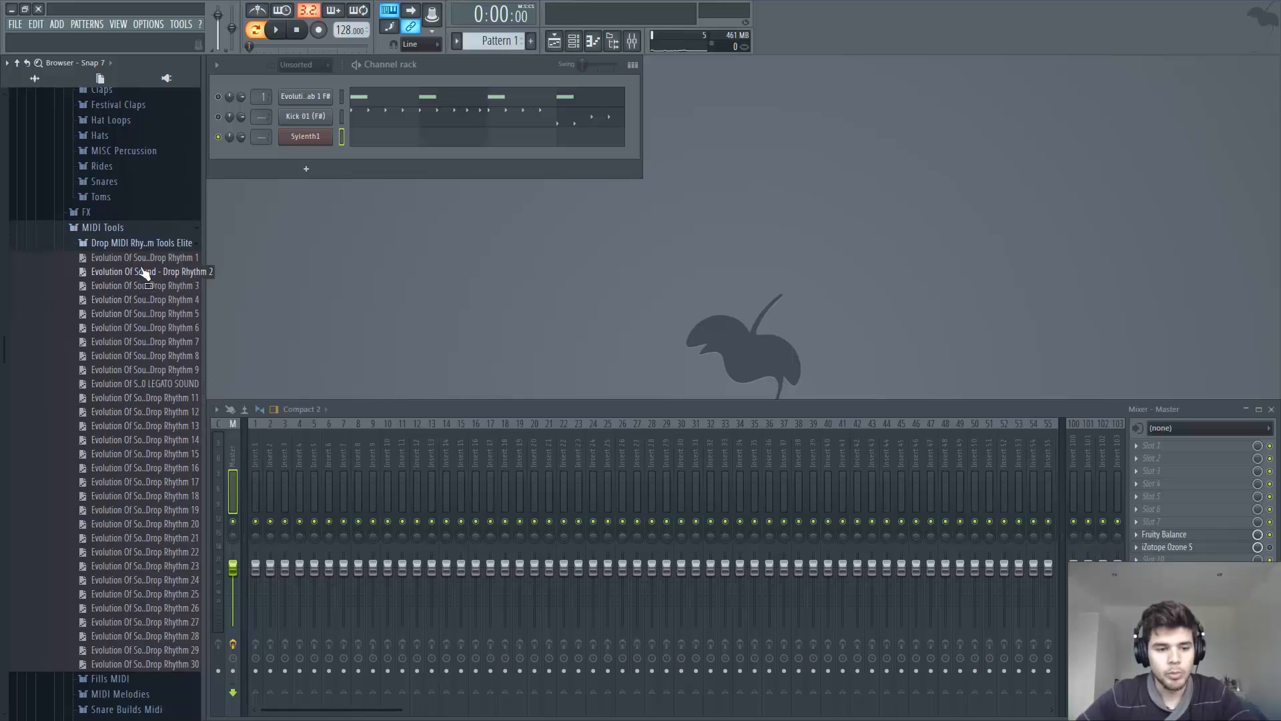
- Try the Drop Rhythm 6 and Drop Rhythm 13 MIDI files on the Sylenth1 channel and open its piano roll
drag(142, 328, 341, 138)
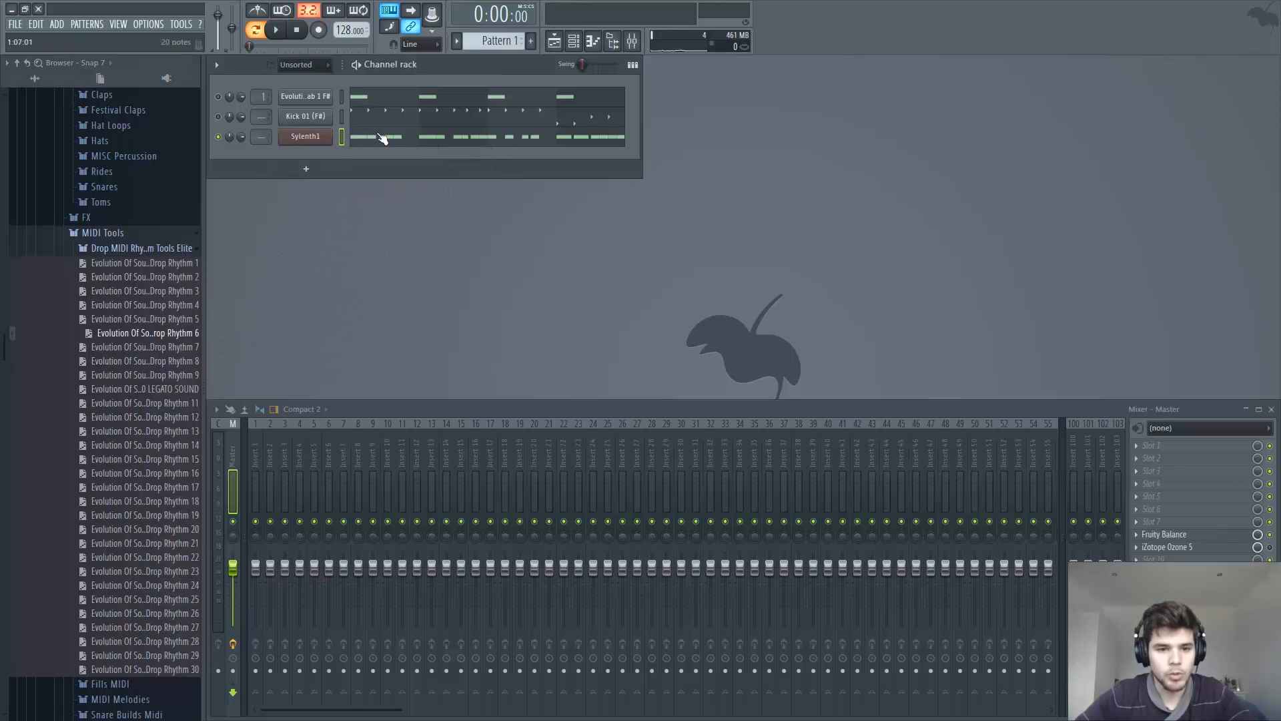
drag(145, 431, 386, 138)
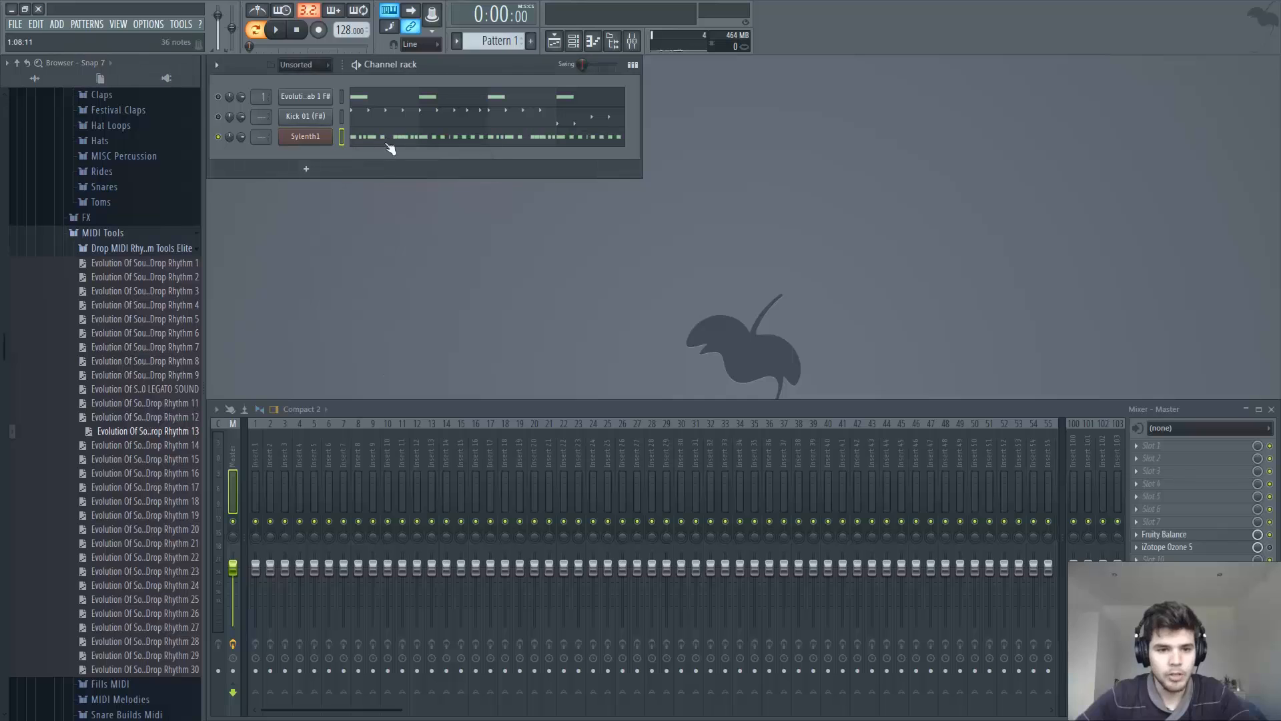
click(393, 140)
ctrl+right_click(405, 239)
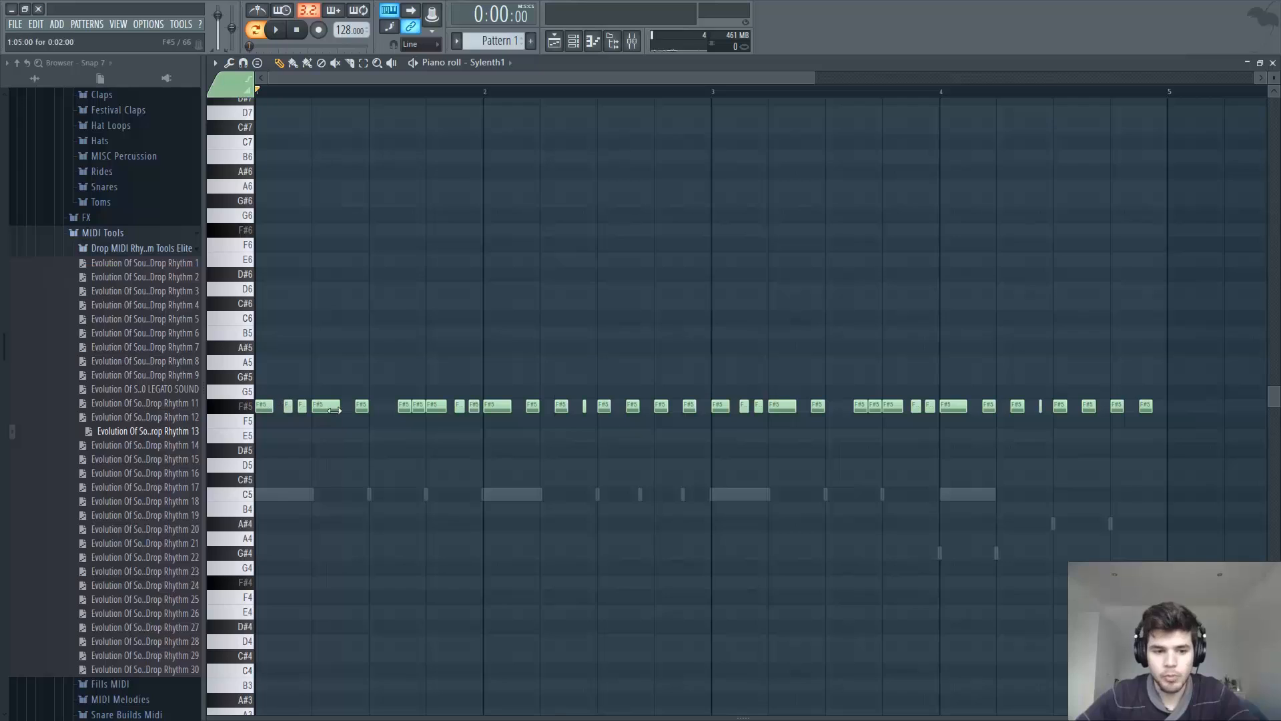
- Try two bar 1 notes at B5 and A5, return both to F#5 and close the piano roll
drag(327, 409, 327, 335)
drag(361, 407, 363, 364)
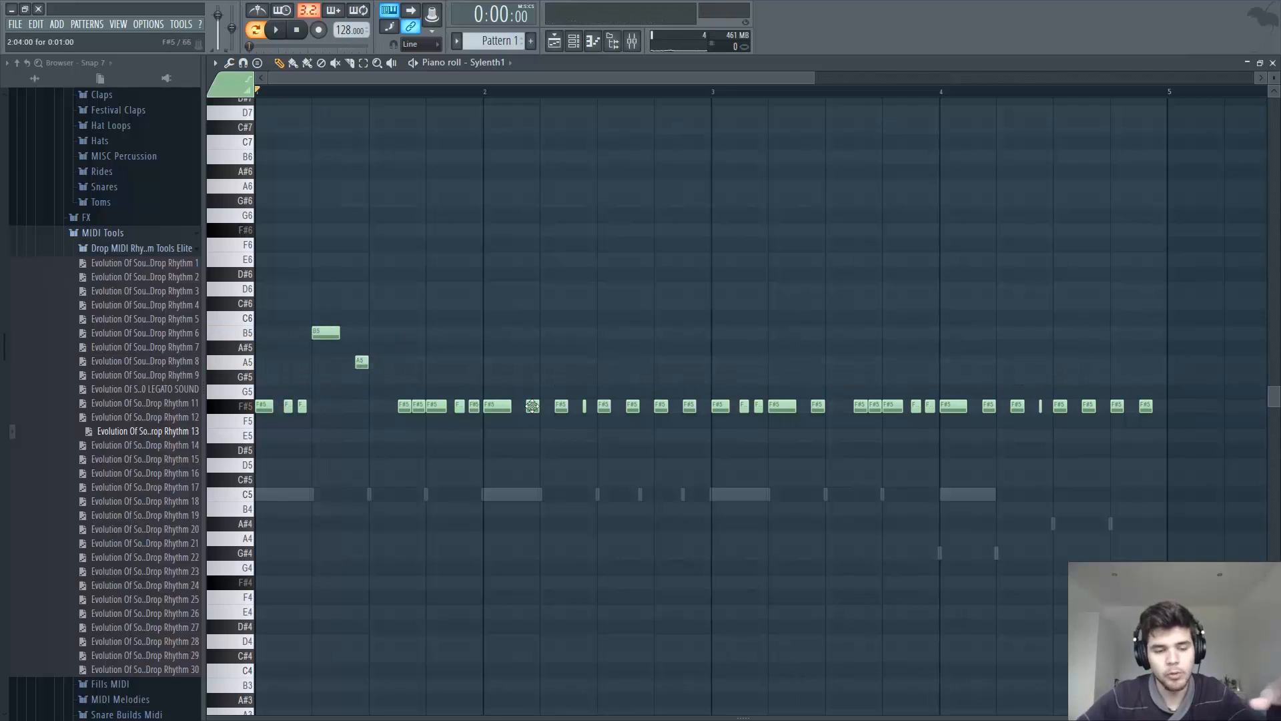
drag(320, 331, 322, 407)
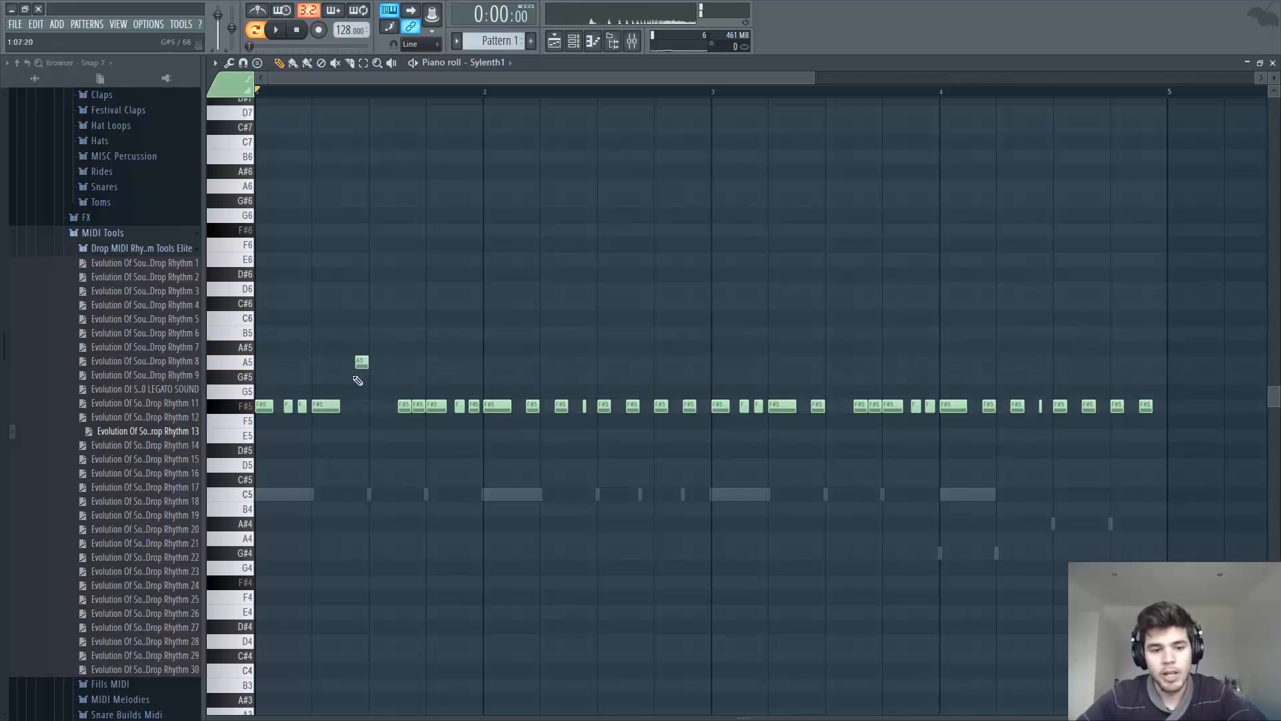
drag(360, 362, 361, 407)
key(F7)
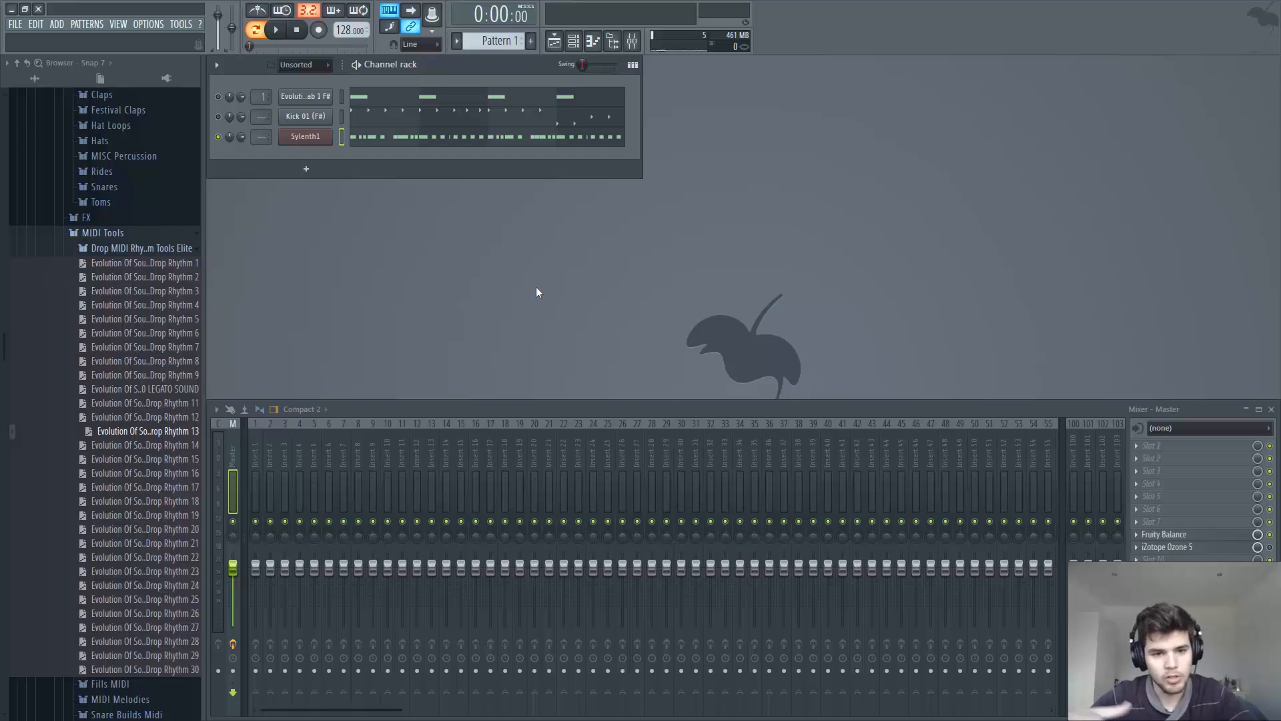
- Load the Drop Rhythm 1 MIDI file onto the Sylenth1 channel and play the pattern back in the piano roll
click(124, 266)
drag(124, 267, 305, 136)
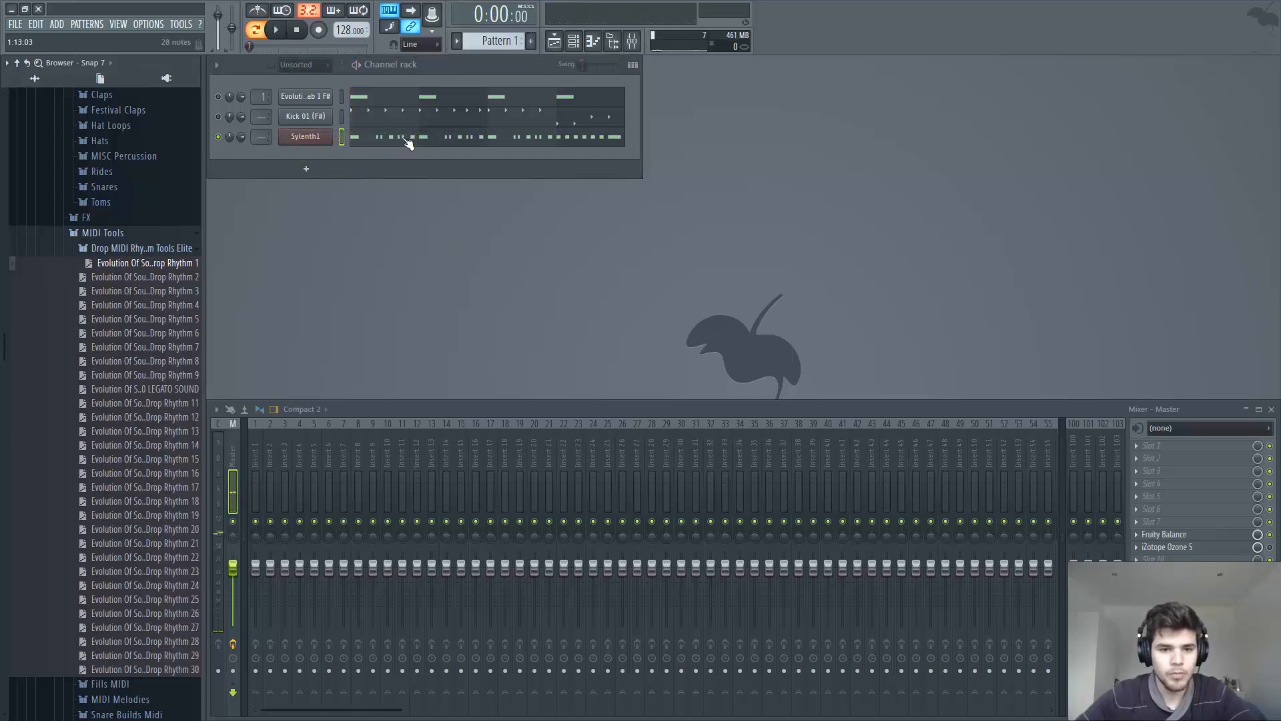
click(409, 137)
key(space)
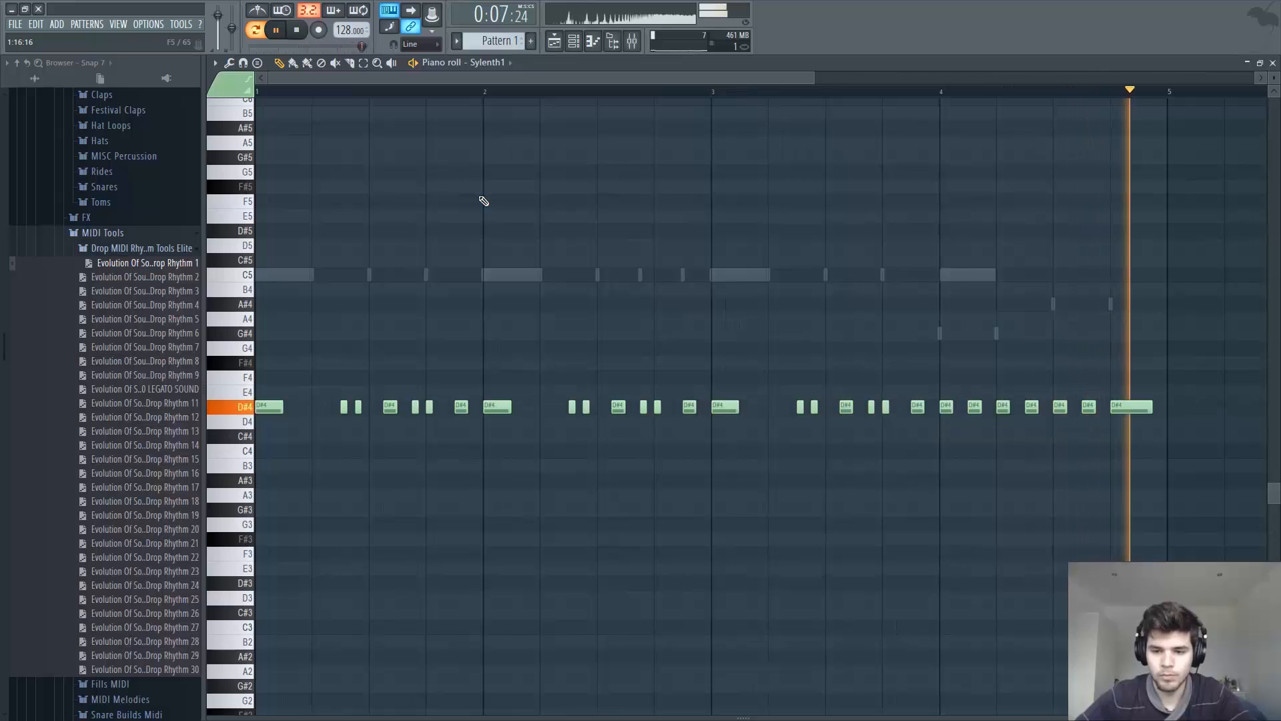
key(space)
key(F7)
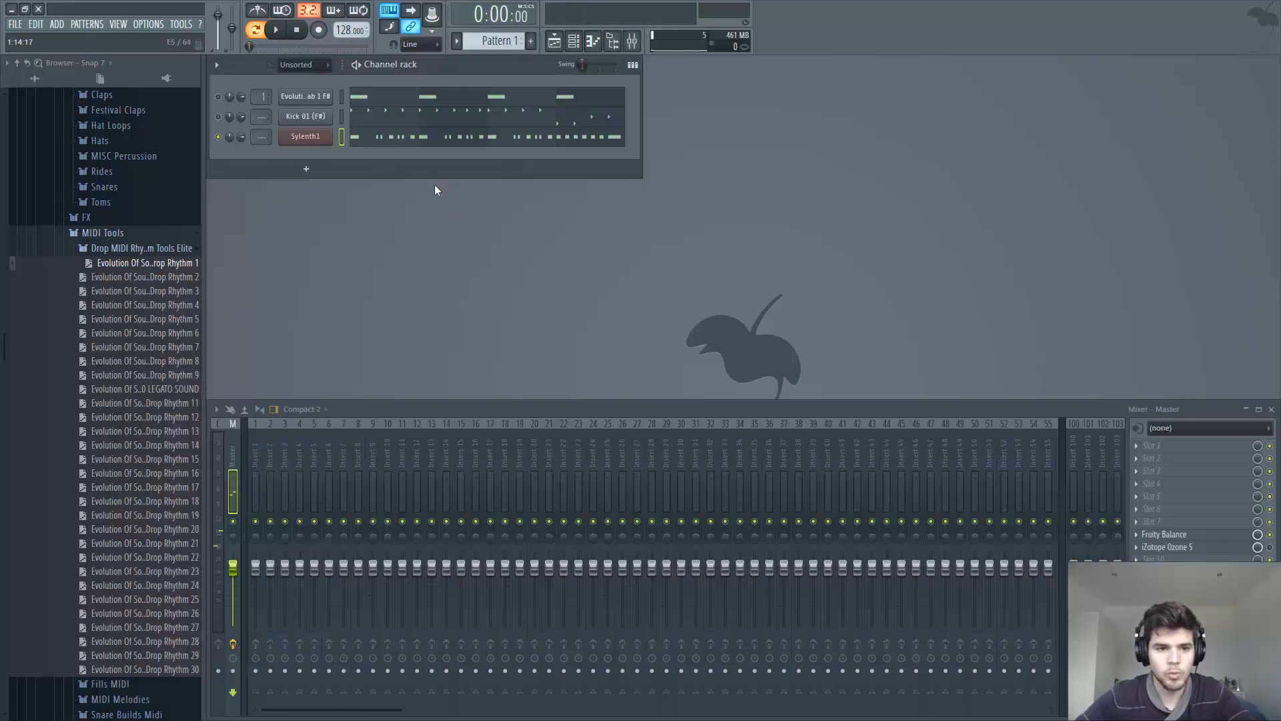
- Raise all the Sylenth1 rhythm notes to F#4 and play them back
click(359, 140)
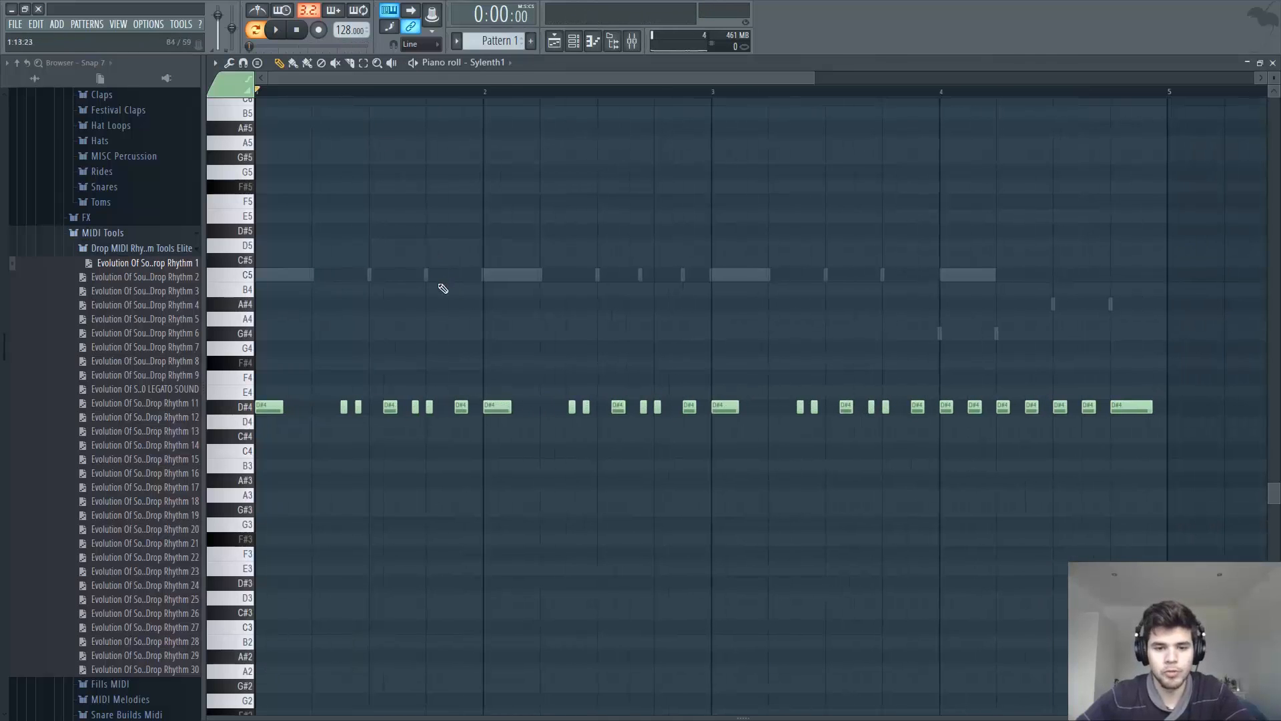
key(ctrl+a)
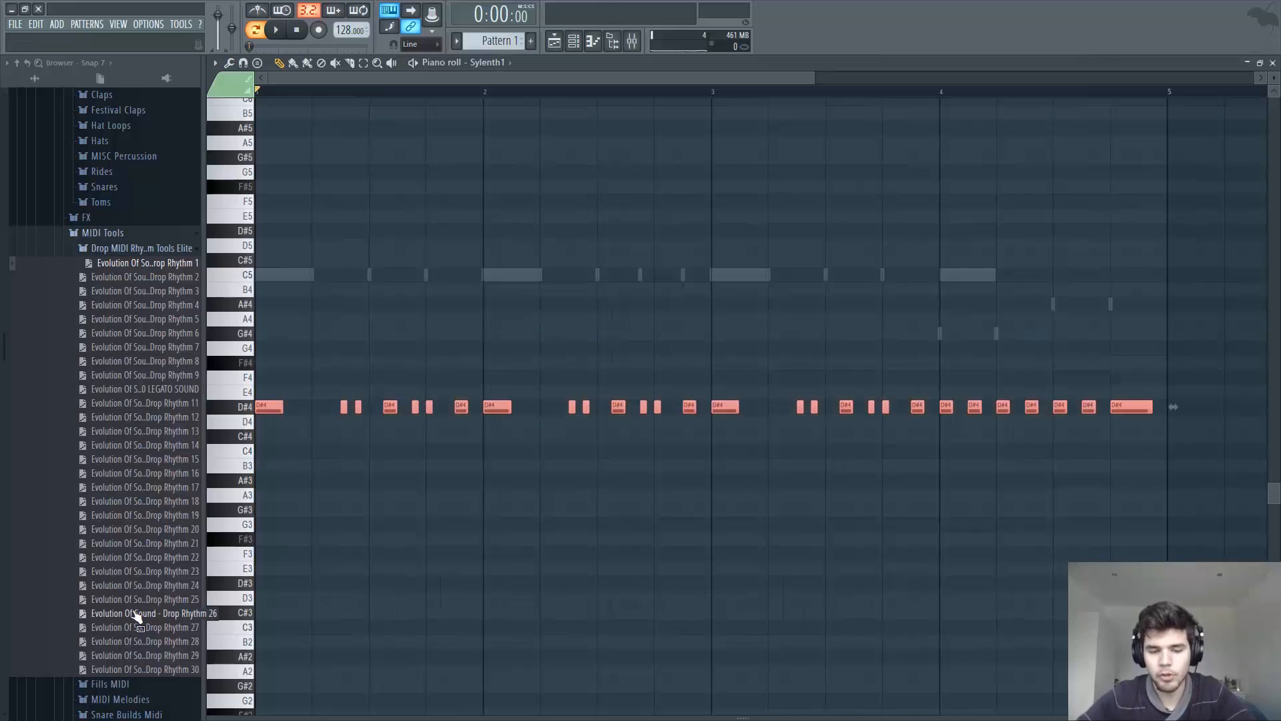
drag(136, 615, 248, 484)
drag(266, 410, 260, 367)
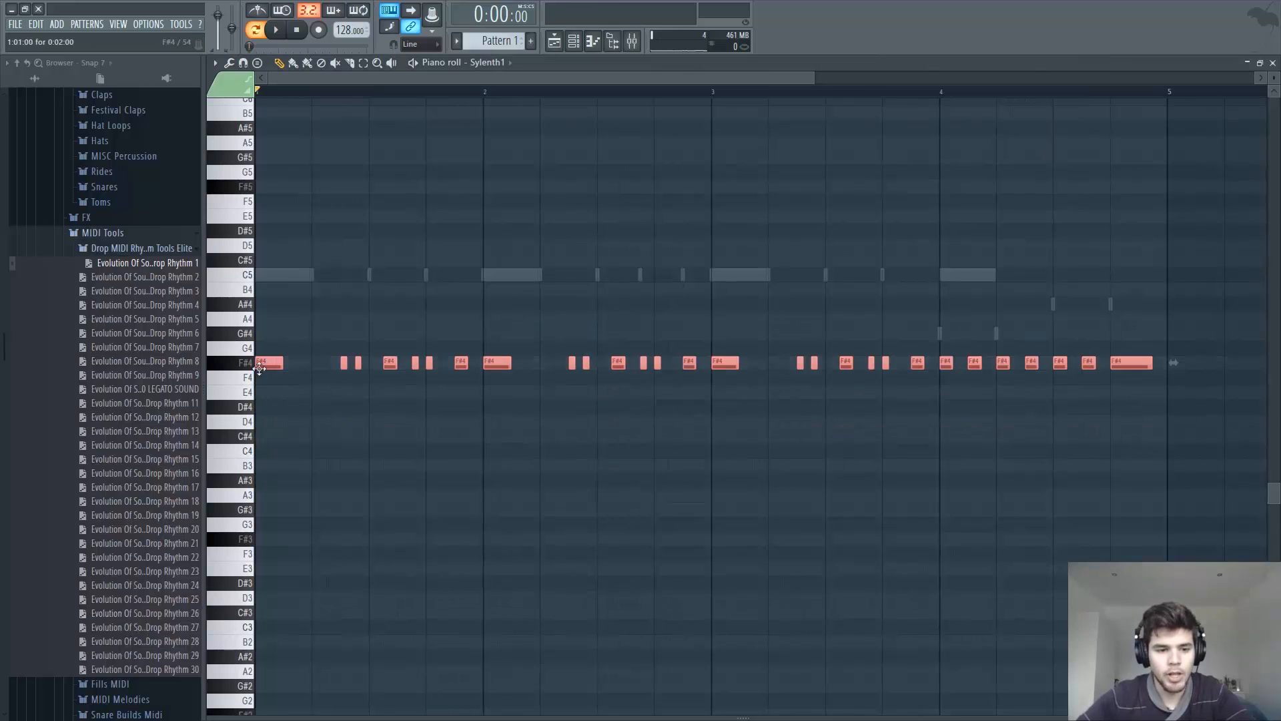
click(289, 406)
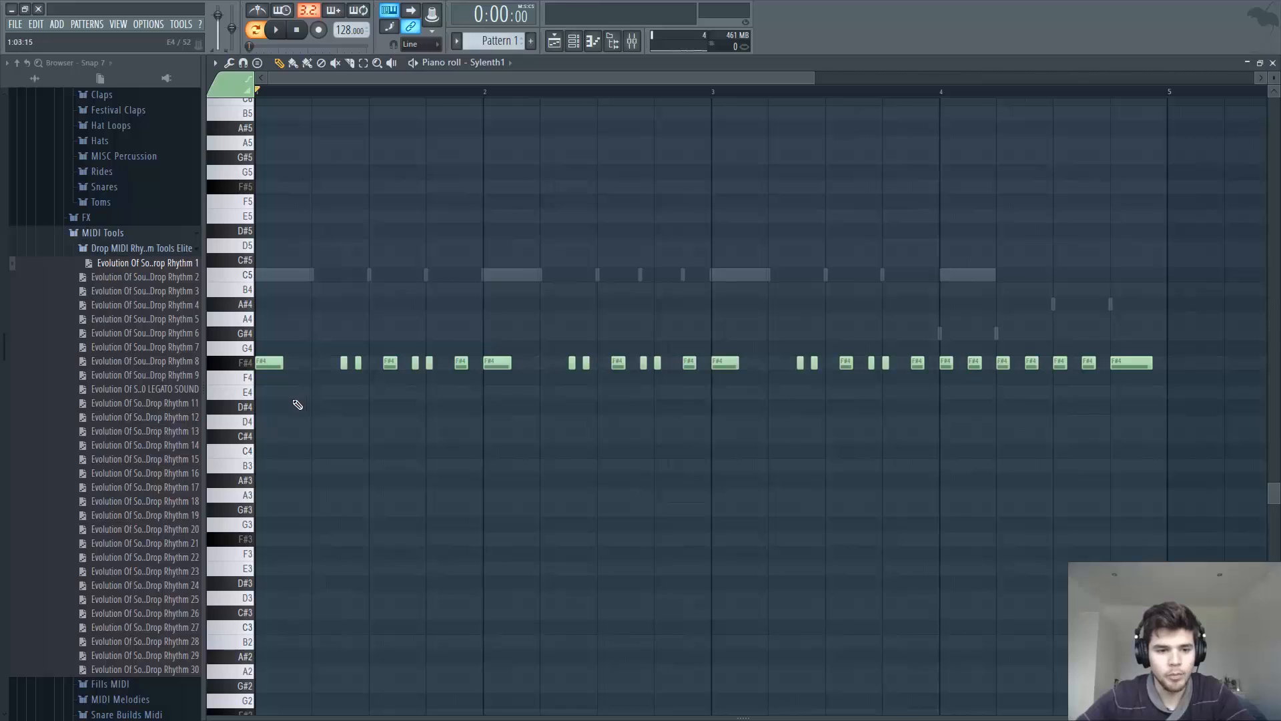
key(space)
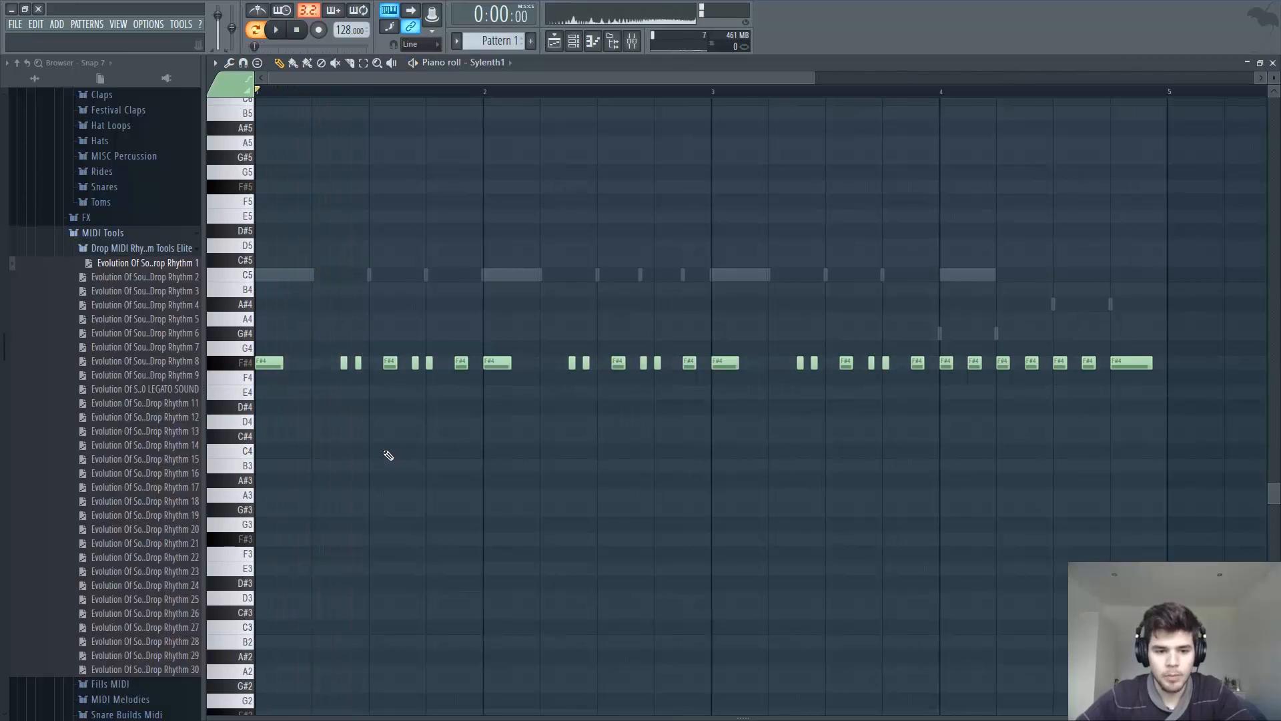
- Lower the first note of bars 1, 2 and 3 and the first two notes of bar 4 to F#3
drag(285, 353, 264, 447)
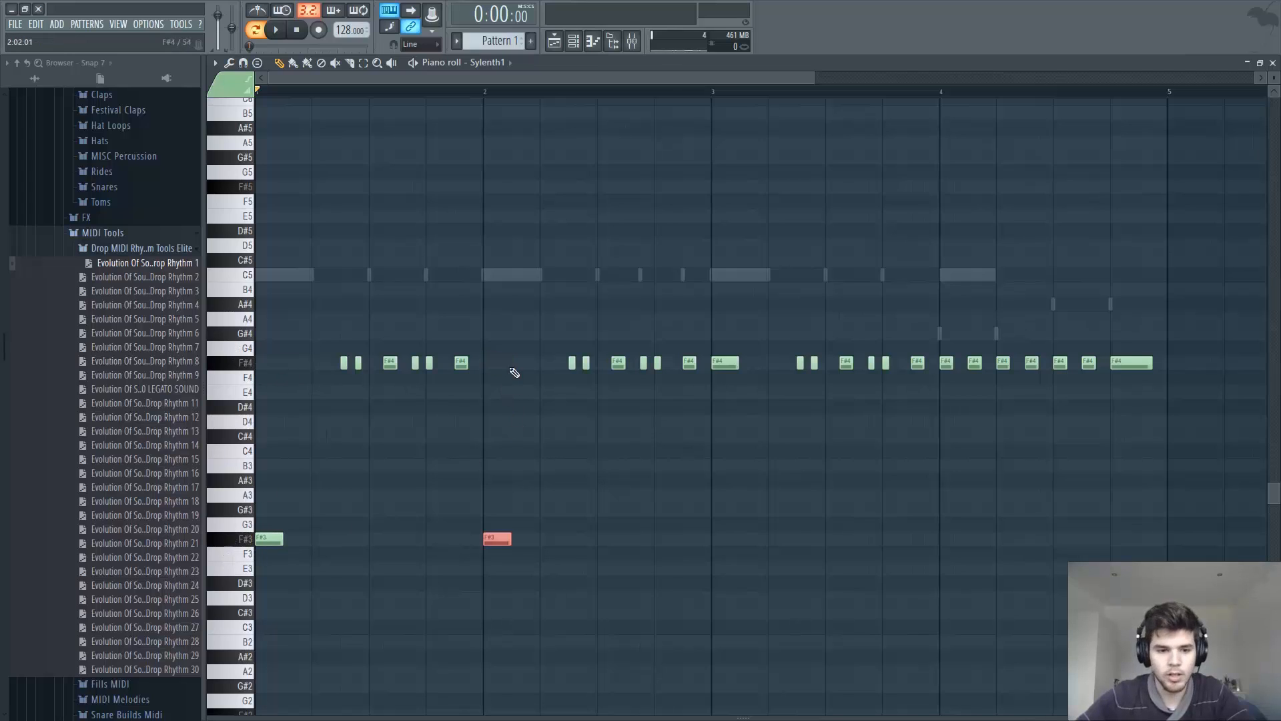
click(735, 363)
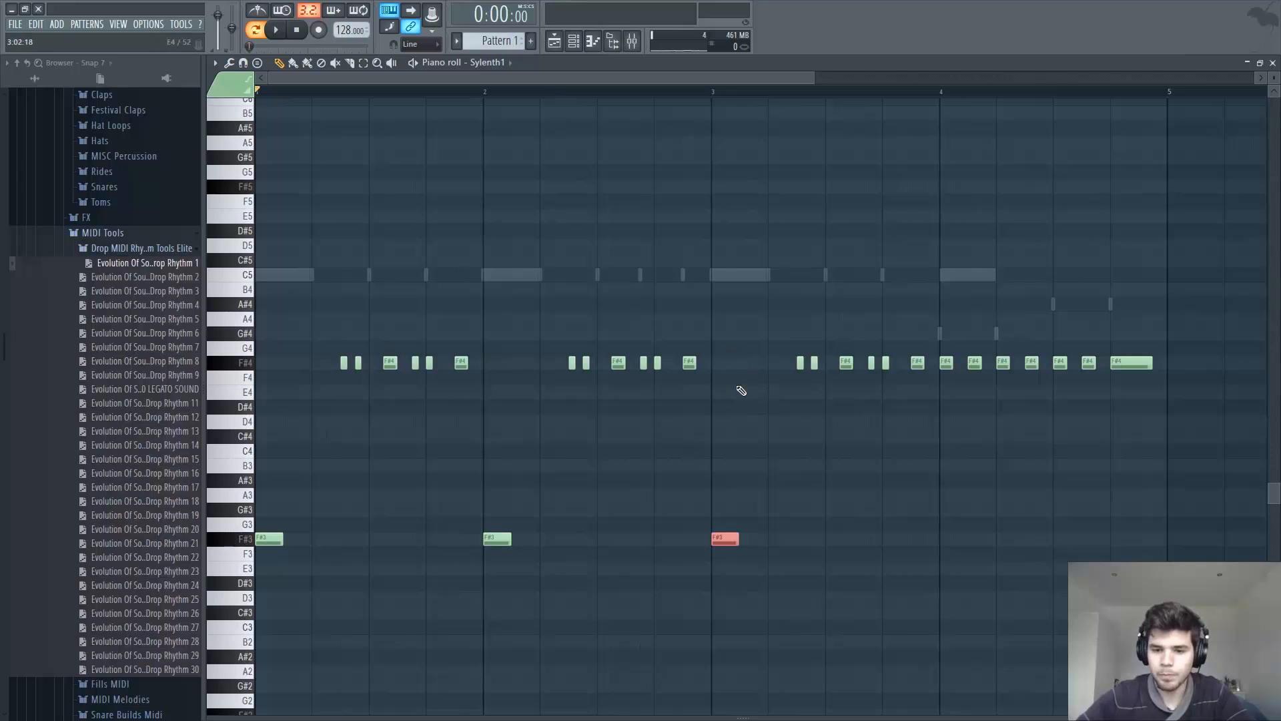
drag(949, 383, 952, 384)
key(ctrl+Down)
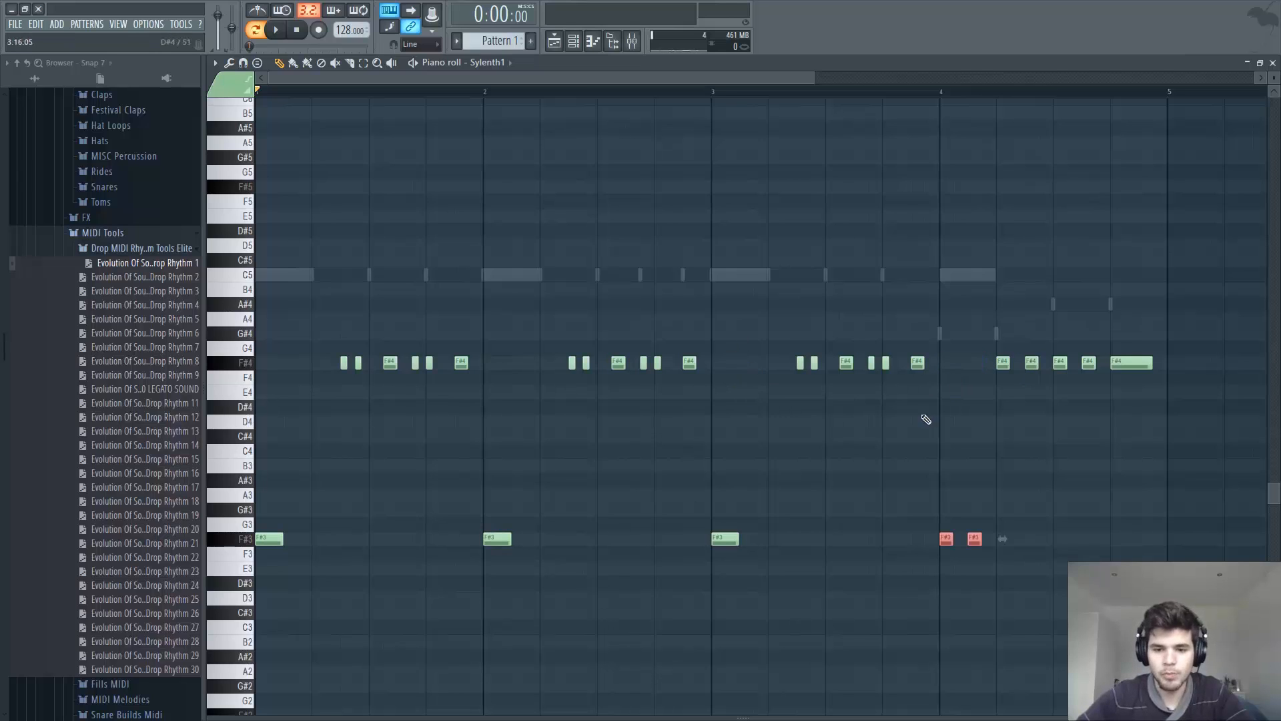
key(ctrl+d)
- Play the four-bar pattern back to check the Sylenth1 rhythm against the kicks and brass stabs
key(space)
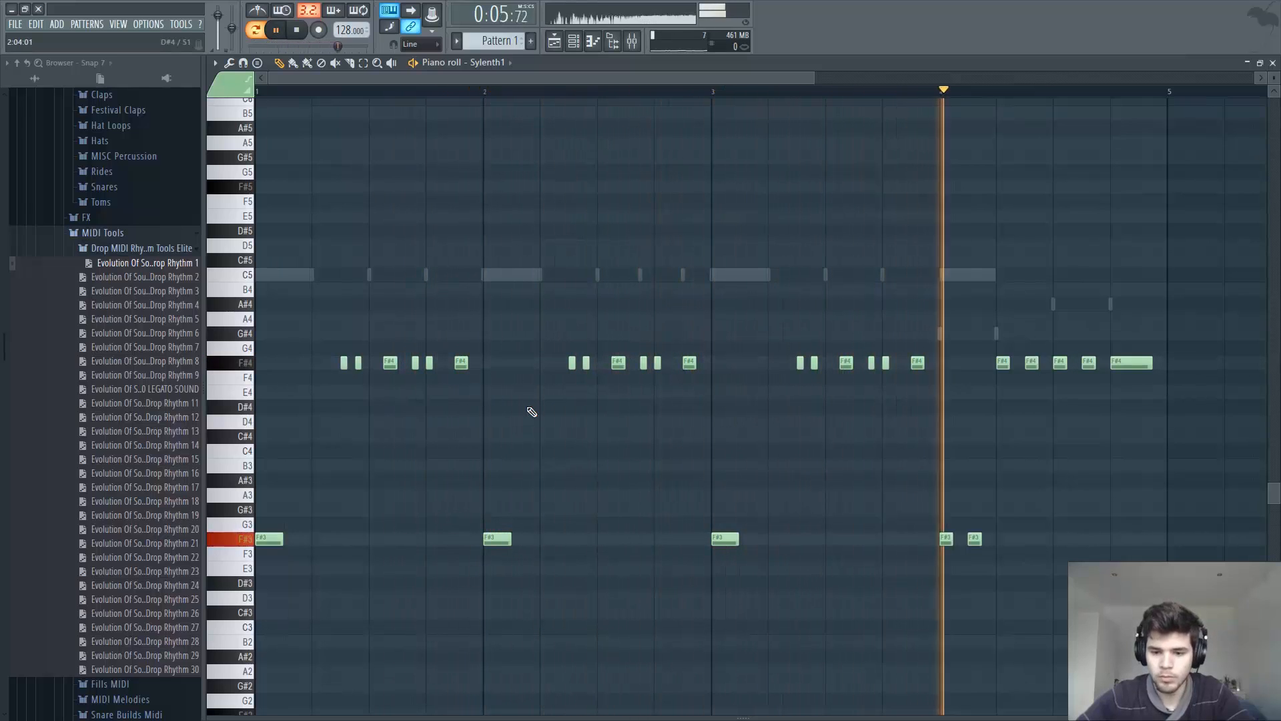
key(space)
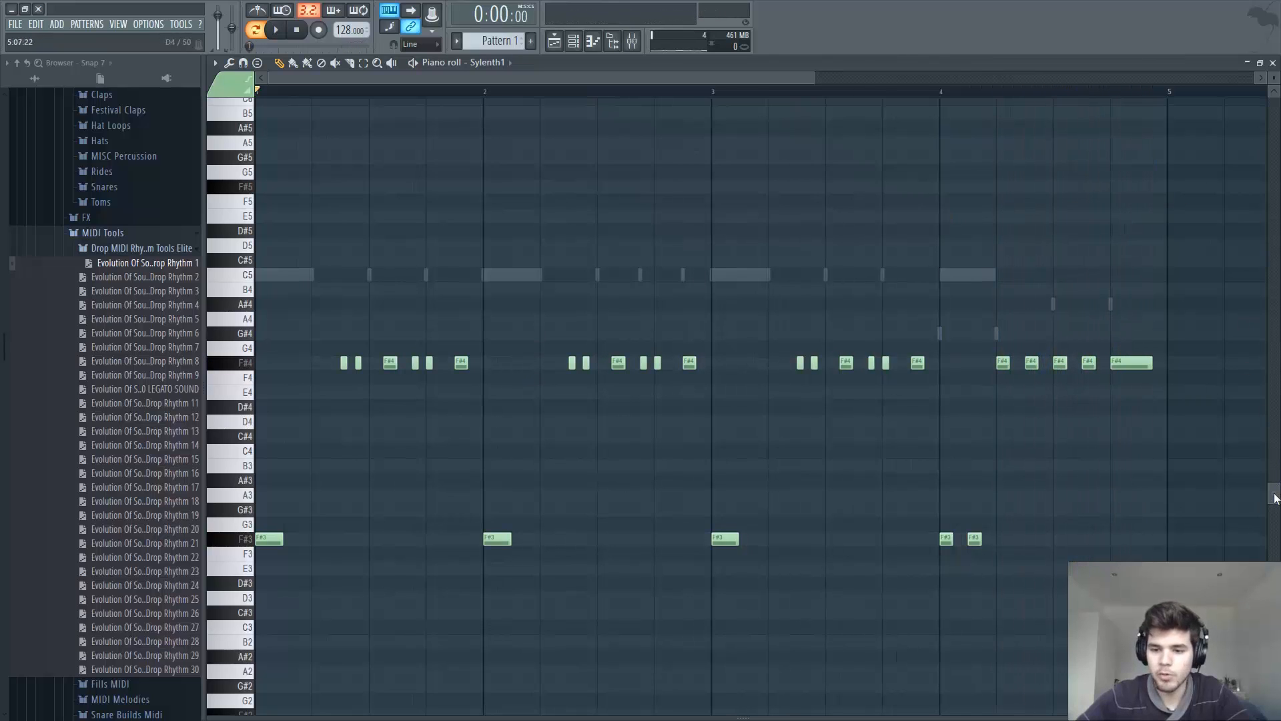
drag(1274, 497, 1277, 506)
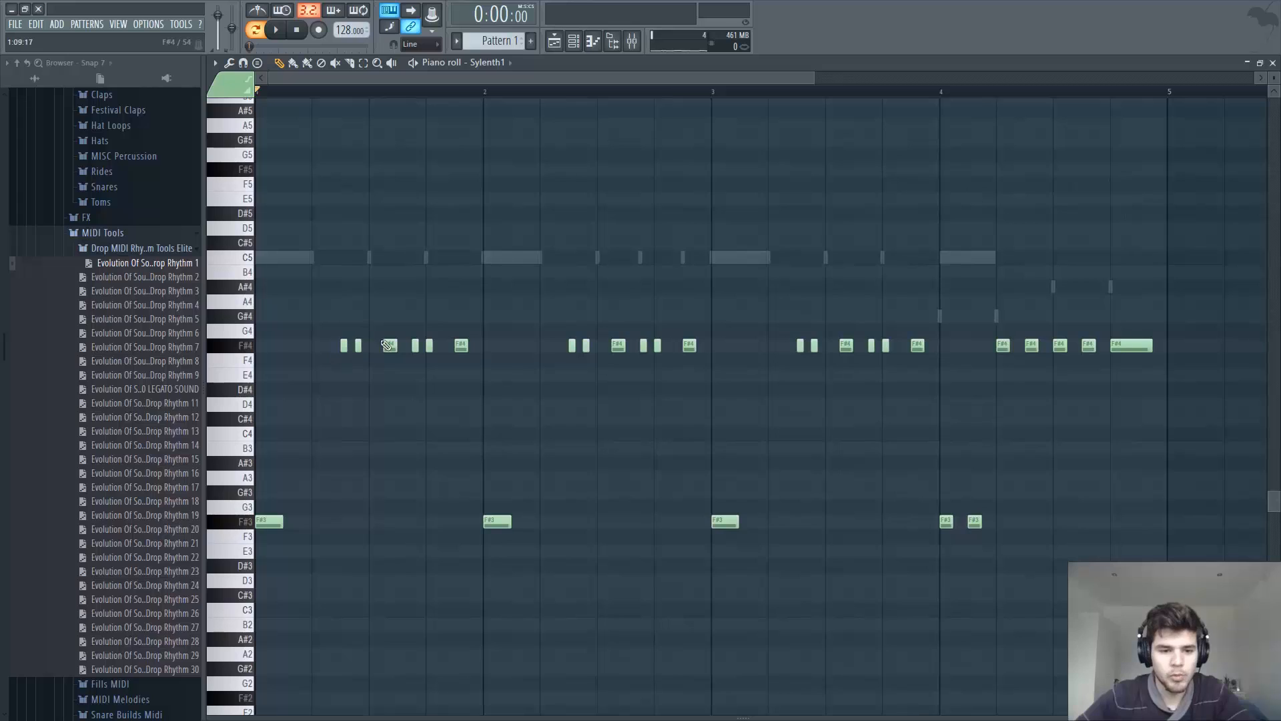
key(space)
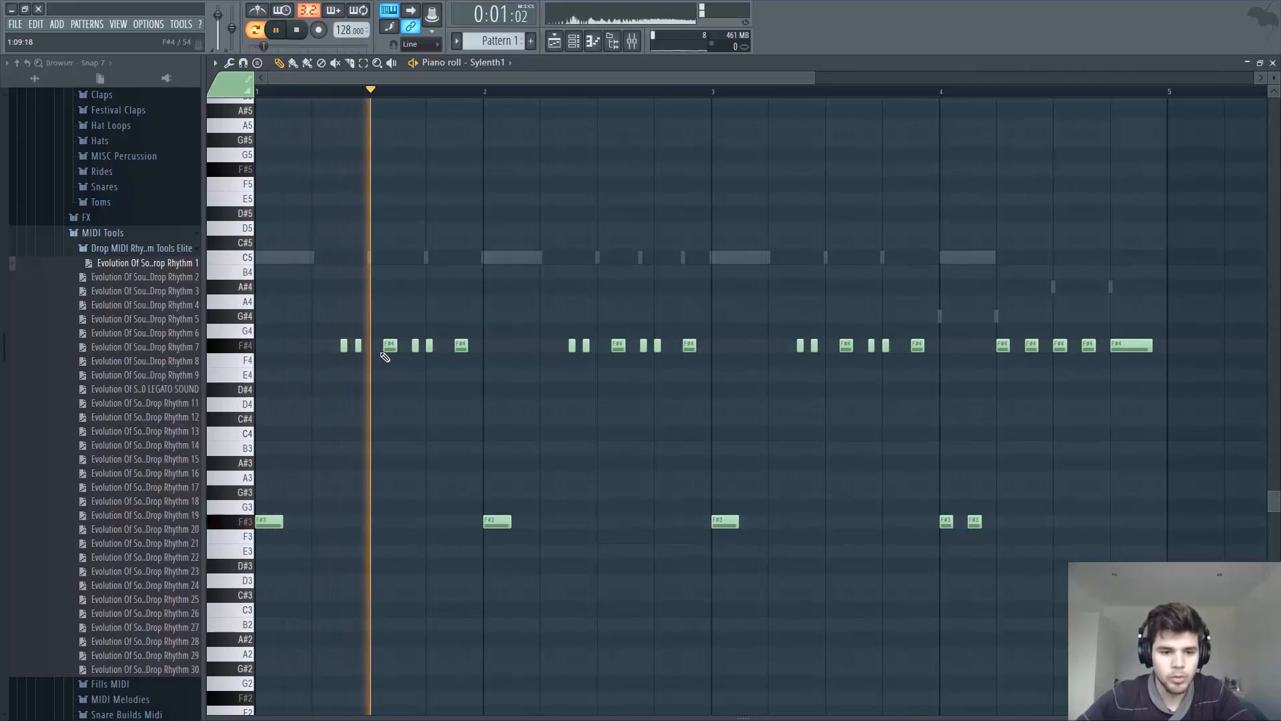
- Start a melody in the second half of bar 1 with a longer F#4, a short G4 and two A4 notes
key(space)
right_click(390, 346)
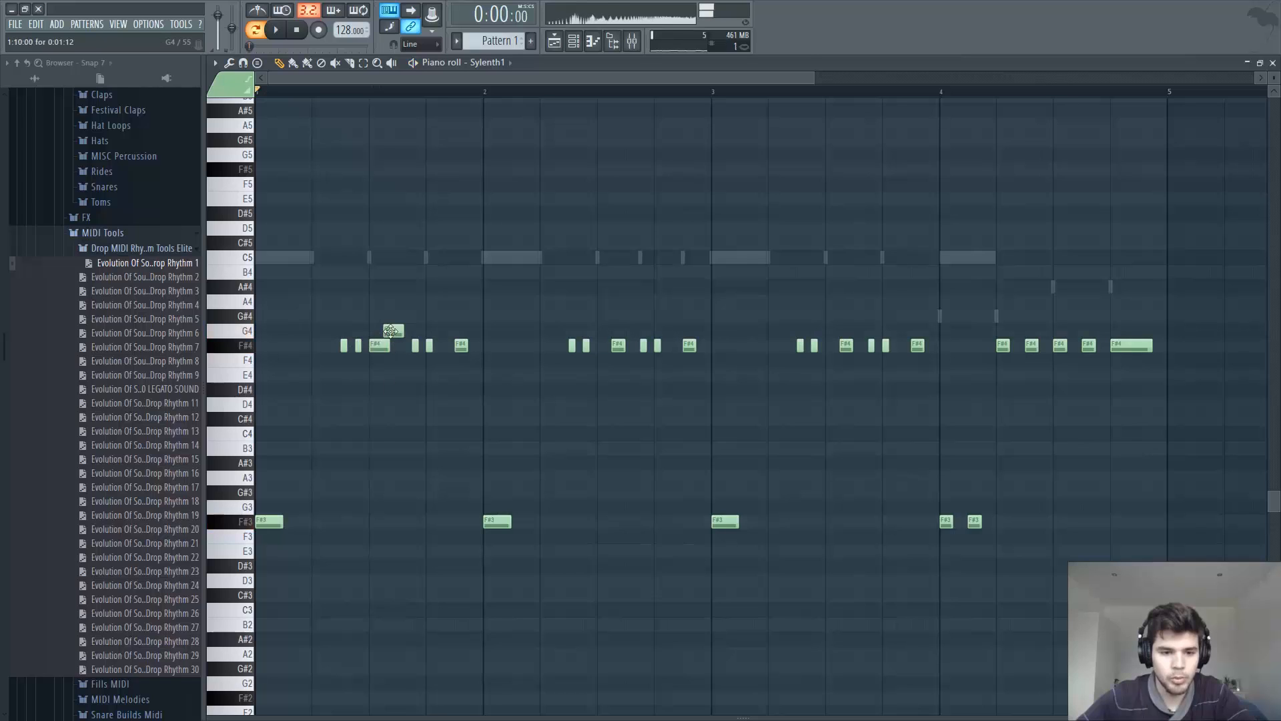
key(space)
right_click(414, 345)
key(space)
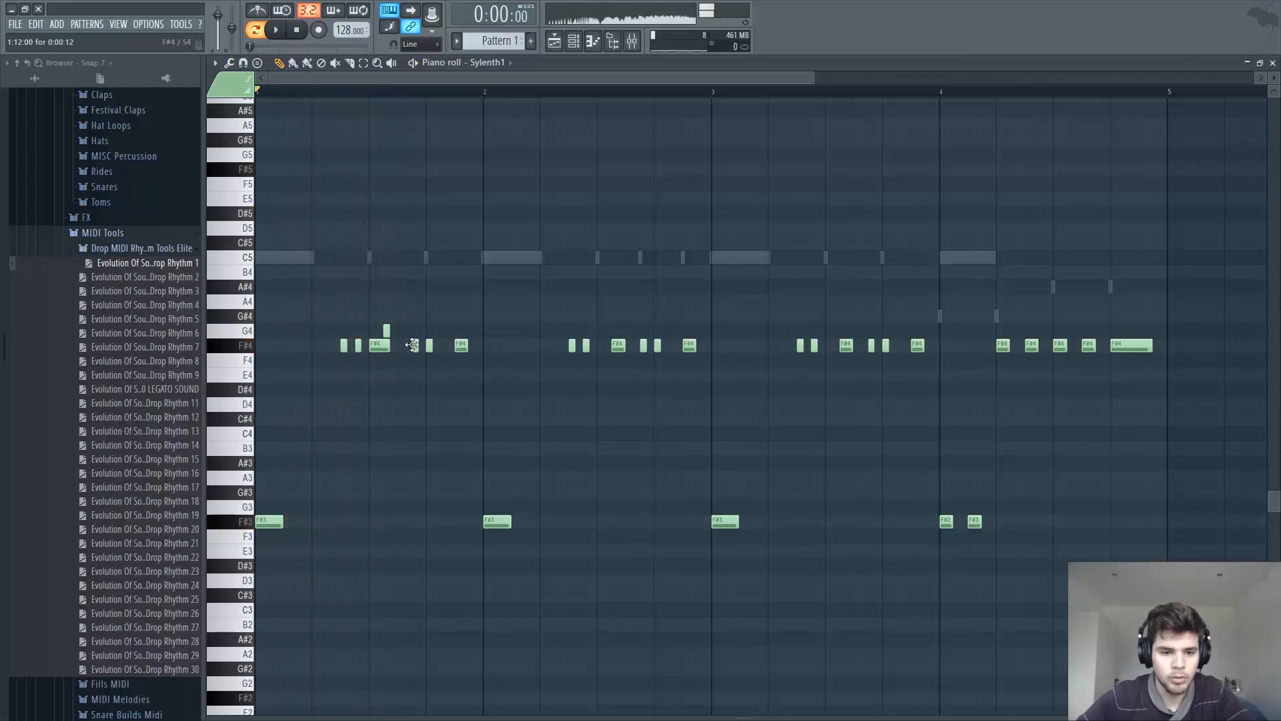
key(space)
click(429, 316)
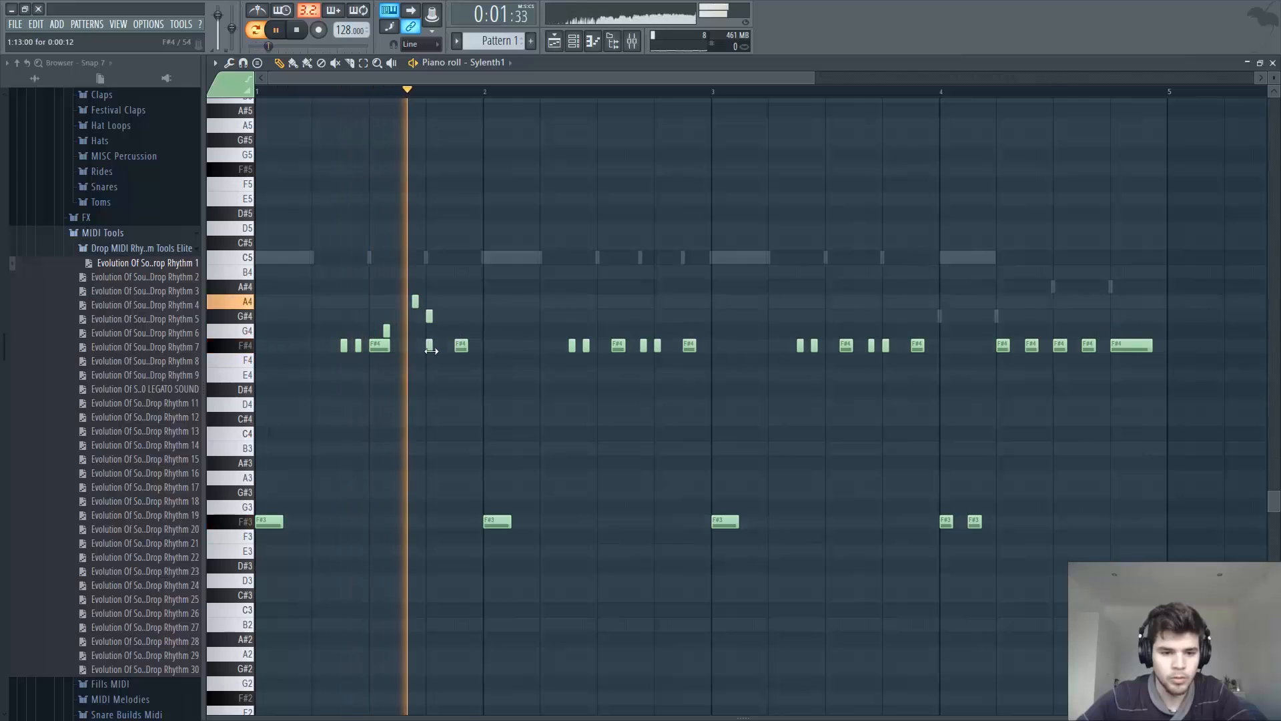
key(space)
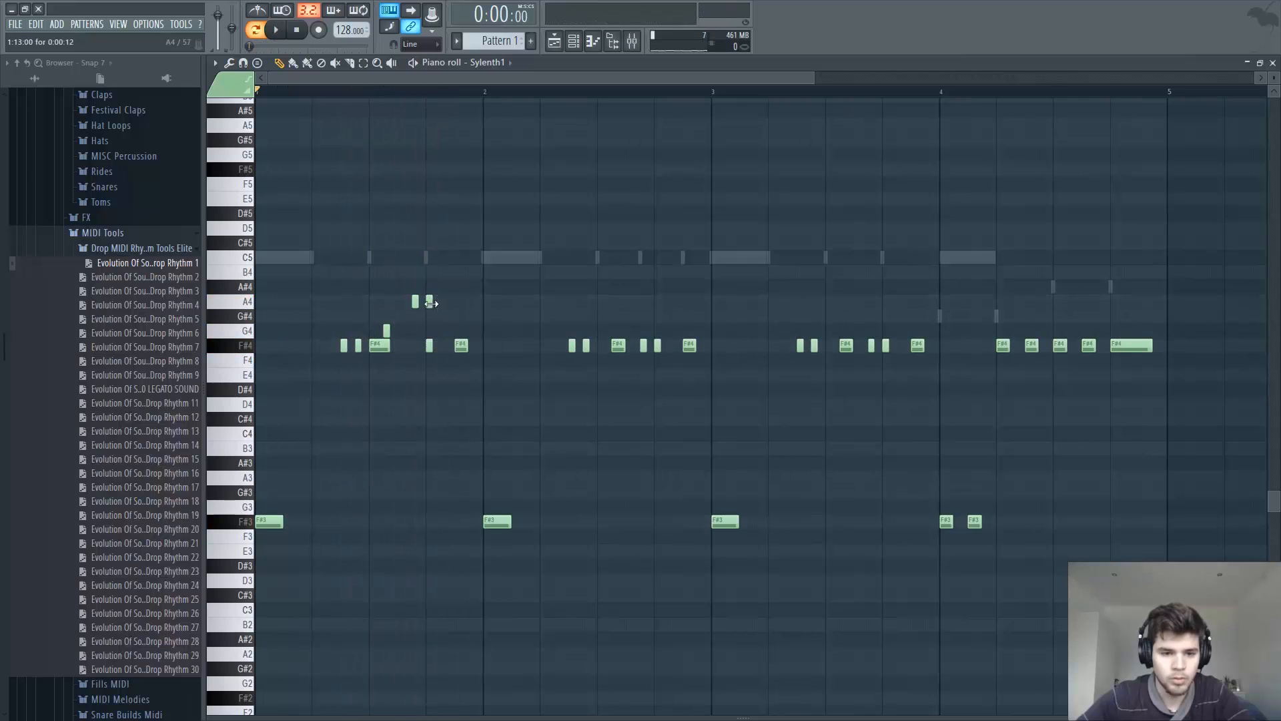
- Replace bar 1's last F#4 with G#4, lengthen the second A4, and turn the first A4 into a slightly earlier, longer B4
right_click(459, 347)
click(458, 317)
key(space)
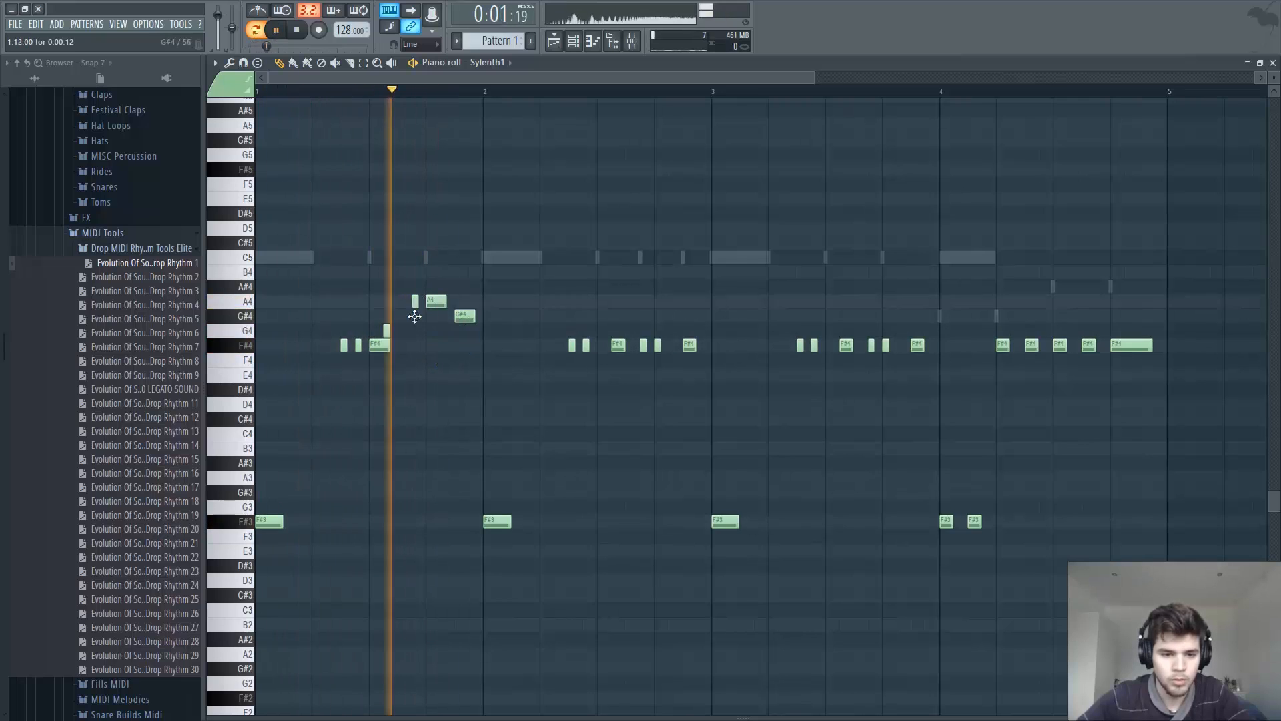
key(space)
drag(415, 303, 403, 269)
key(space)
key(space)
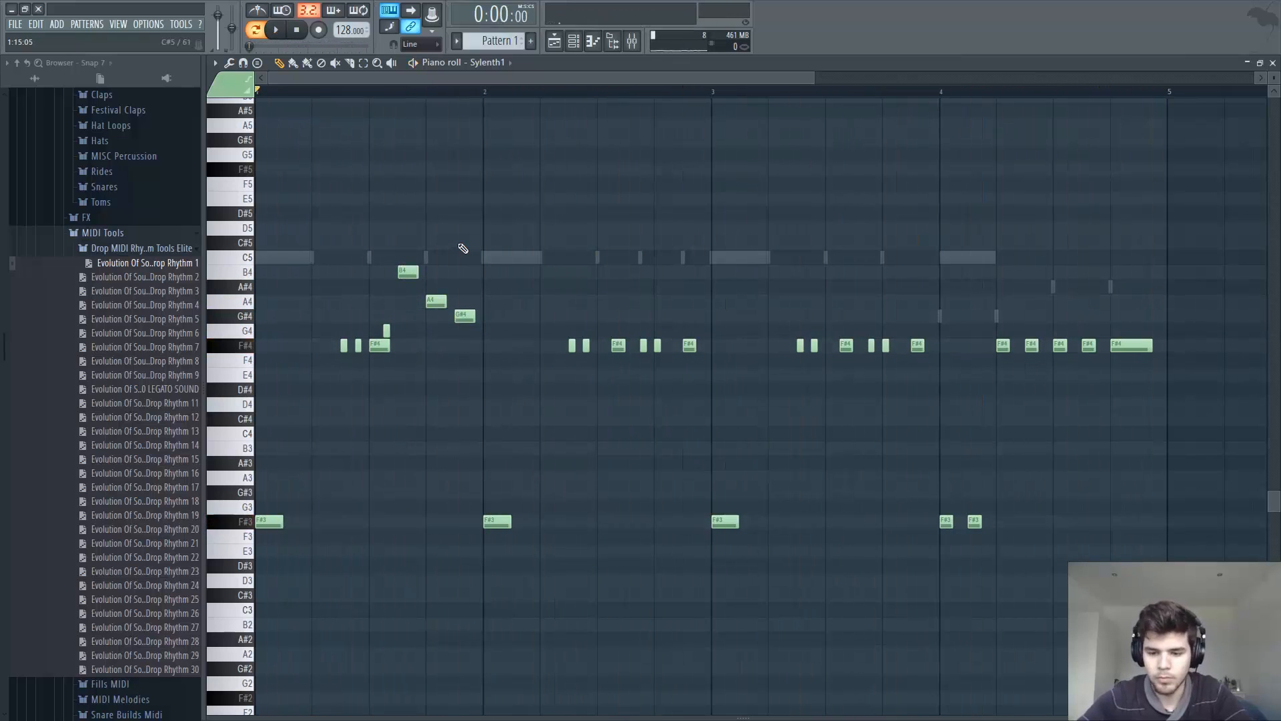
- Replace the short G4 and reshape the end of bar 1 into a descending B4, A4, G#4, F#4 run, checking it by ear
key(space)
click(386, 243)
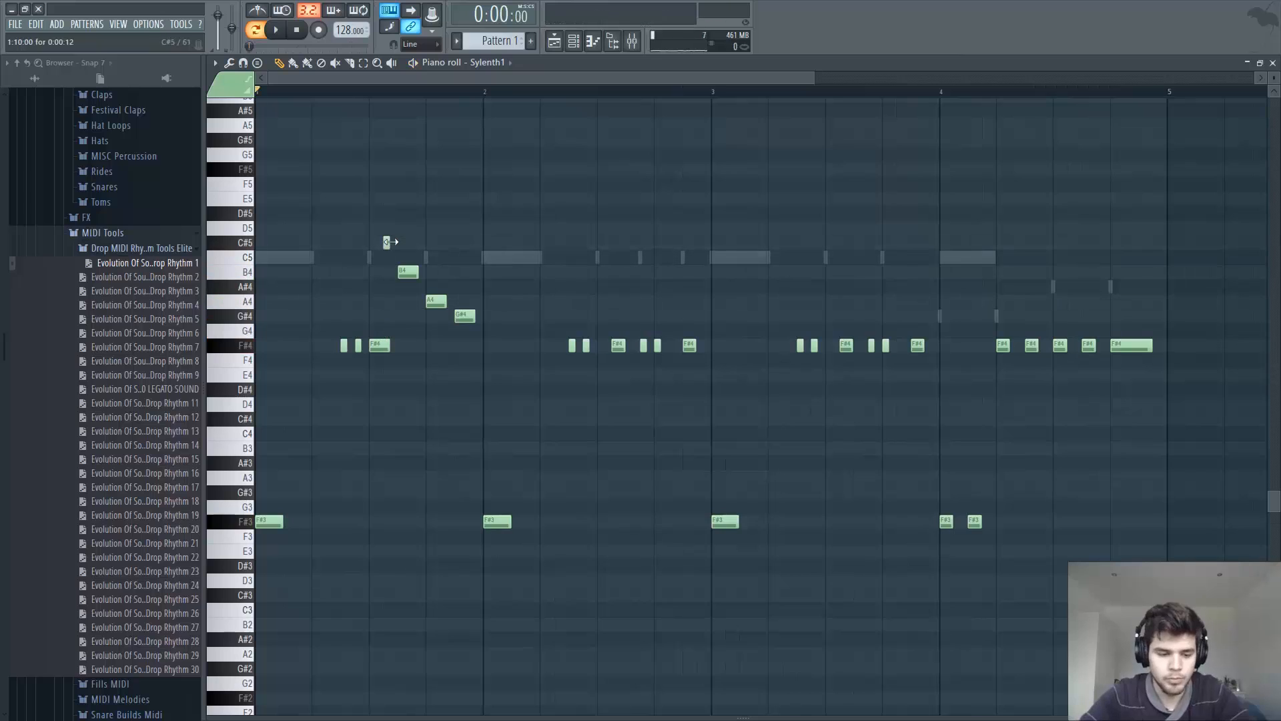
key(space)
key(space)
drag(406, 272, 406, 301)
drag(434, 302, 461, 346)
drag(385, 243, 385, 272)
key(space)
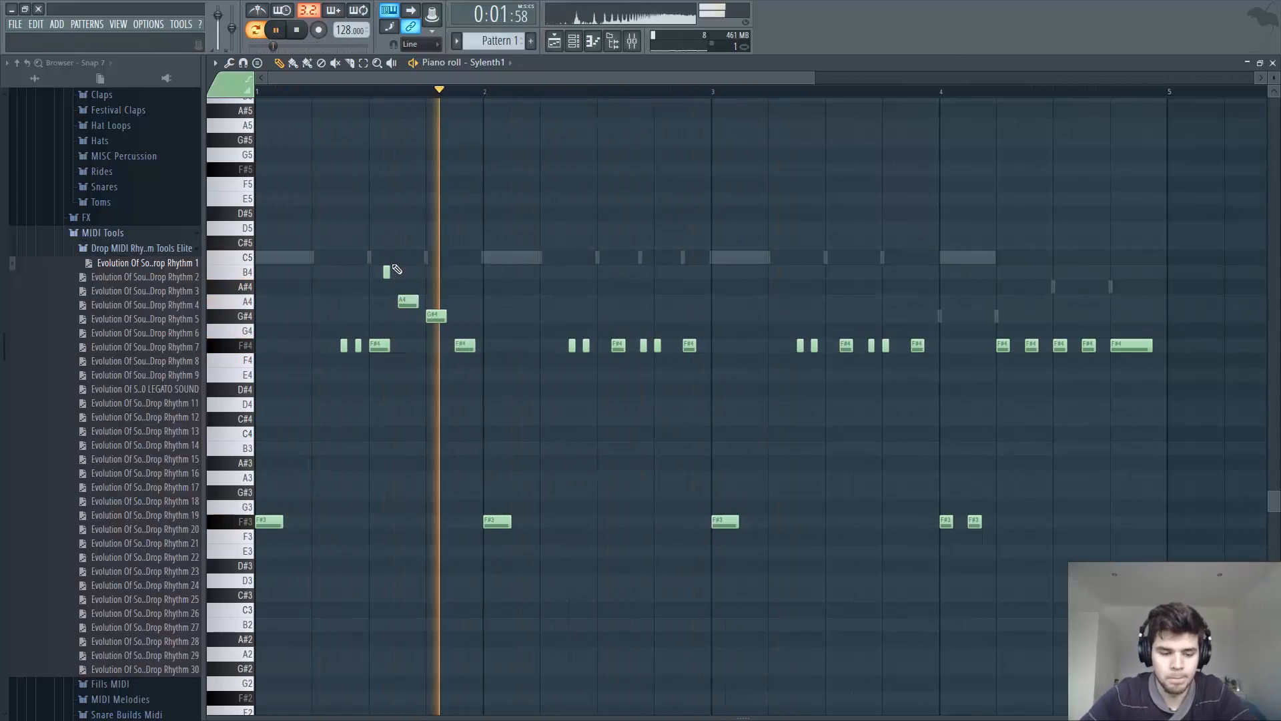
key(space)
- Rework bar 2's melody after its two short F#4 notes into a longer F#4, short D5, two short C#5 notes and a B4
click(602, 345)
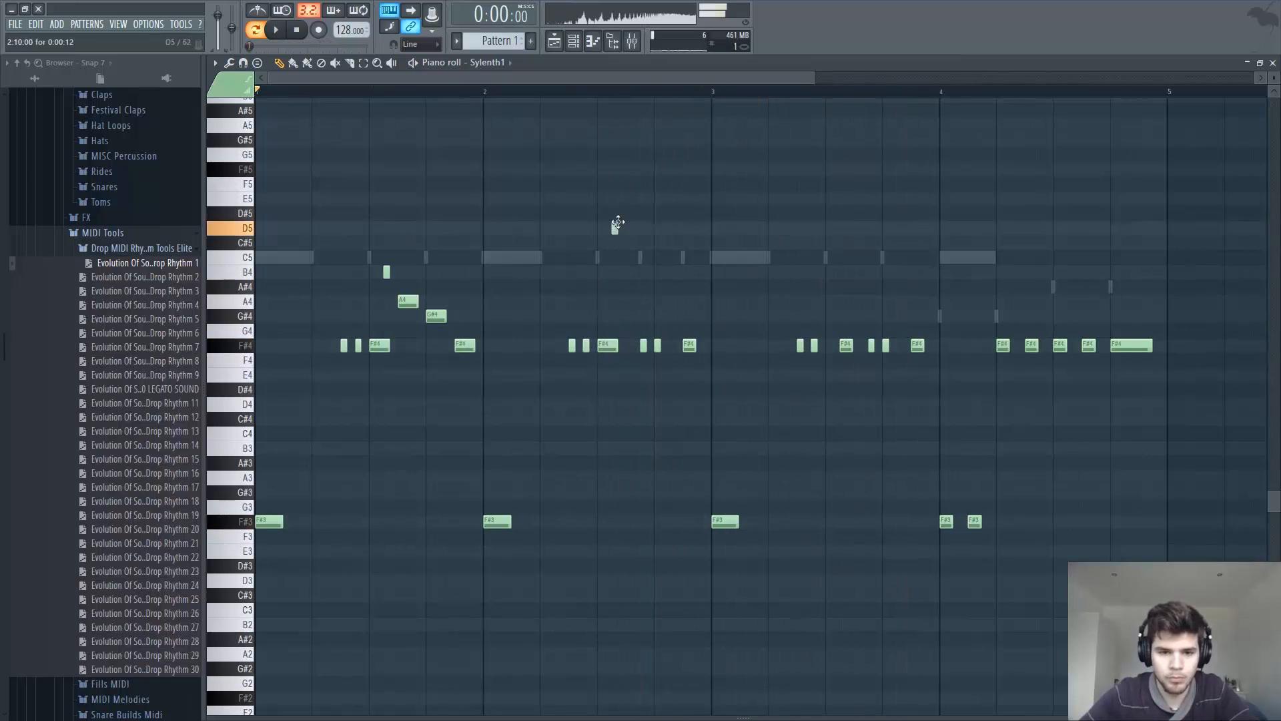
click(628, 242)
click(643, 243)
key(space)
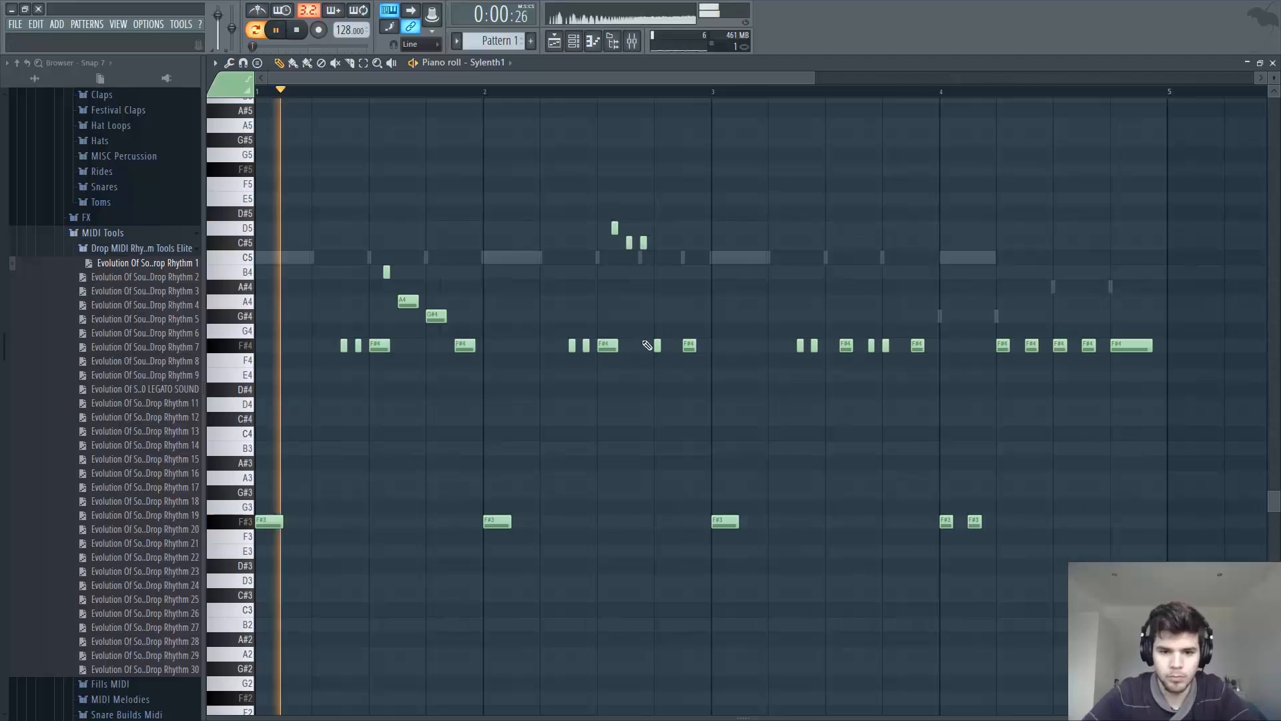
click(657, 272)
right_click(657, 345)
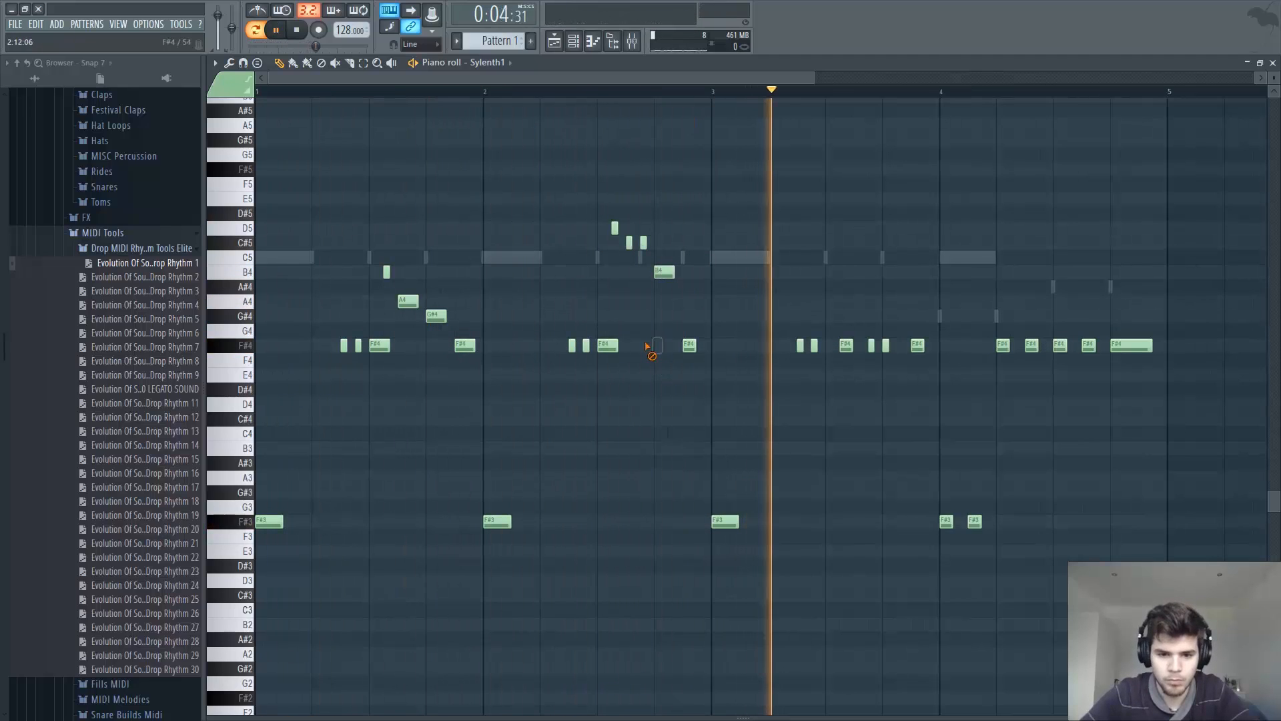
- Replace bar 2's last F#4 with an A4 followed by a short G#4, and play the pattern through
right_click(689, 345)
click(691, 301)
click(706, 316)
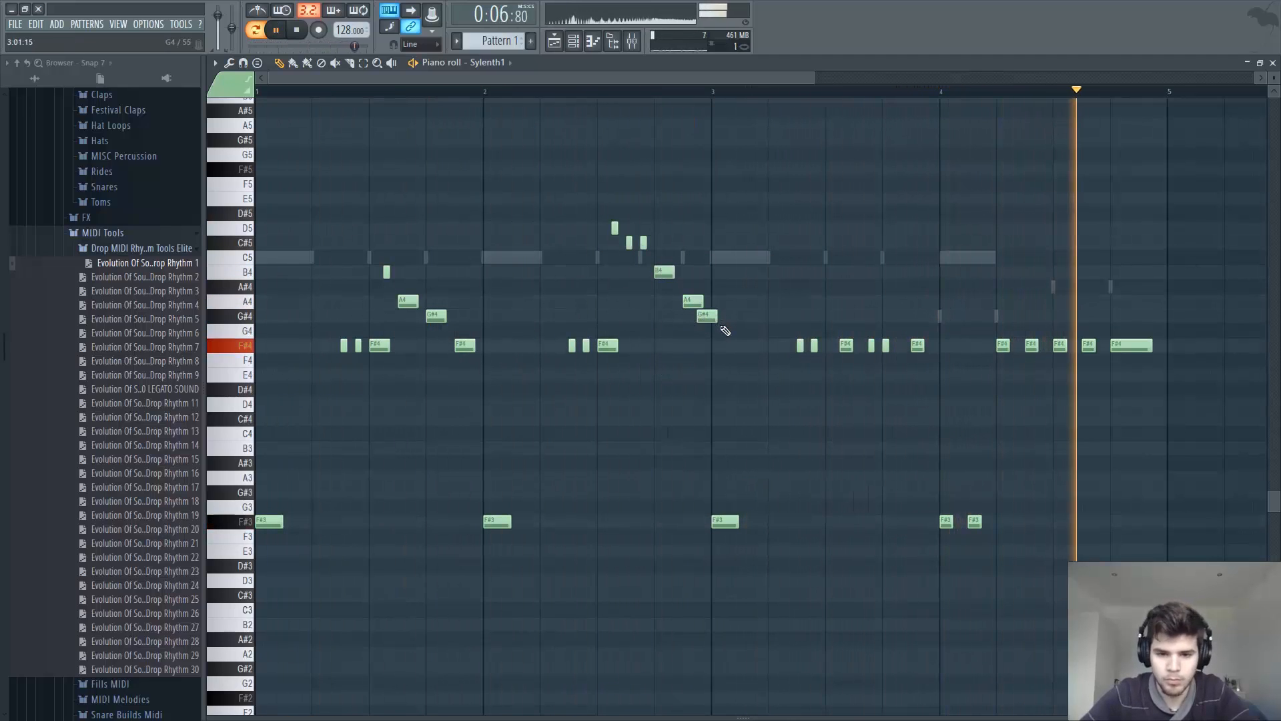
right_click(702, 316)
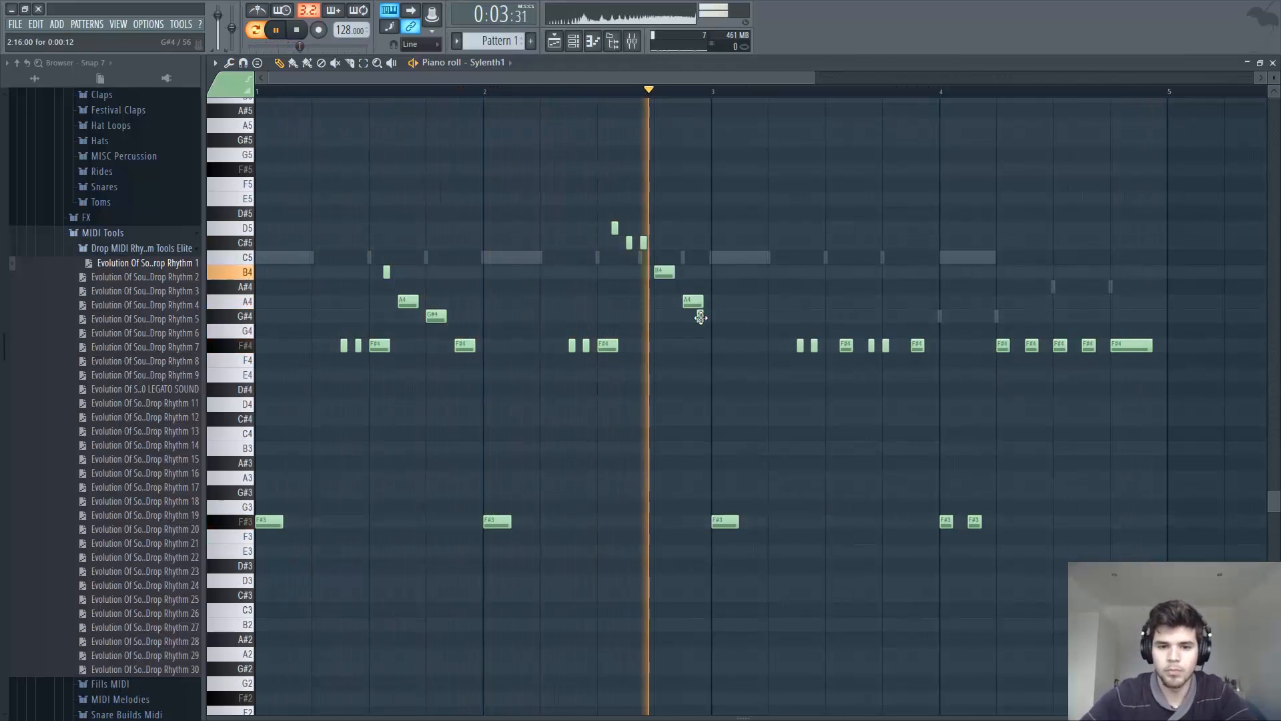
click(700, 316)
key(space)
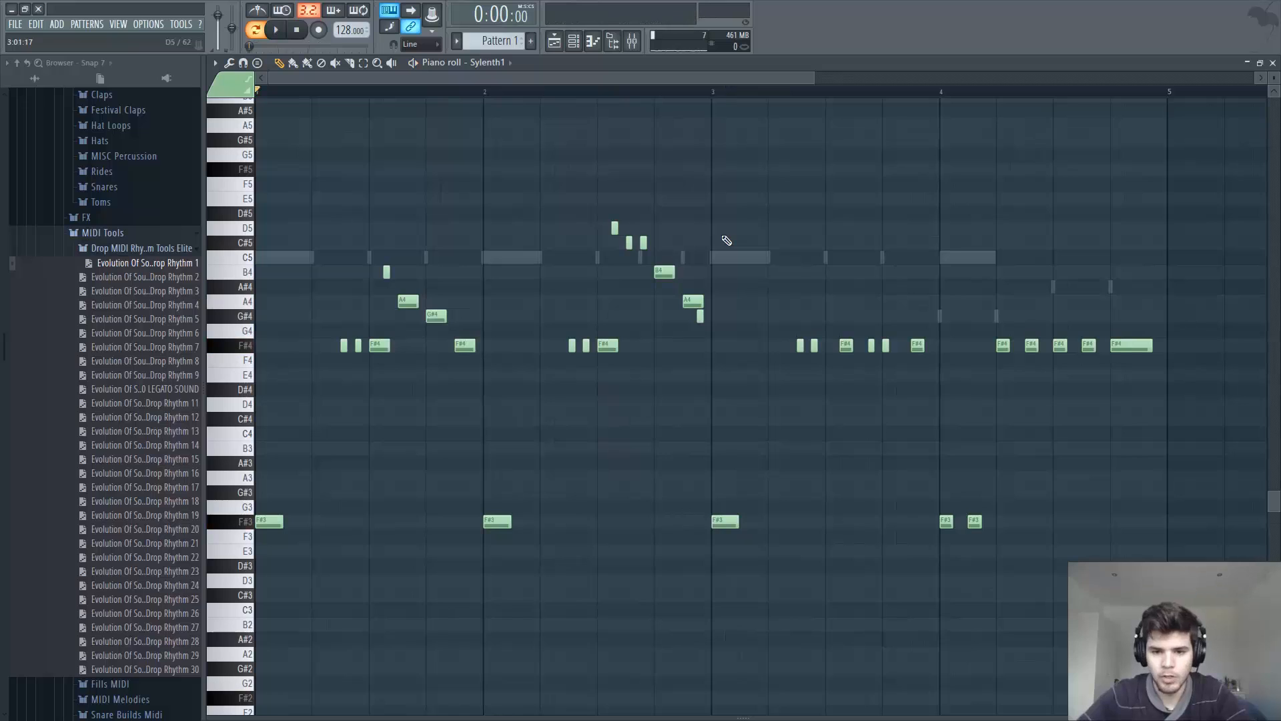
key(space)
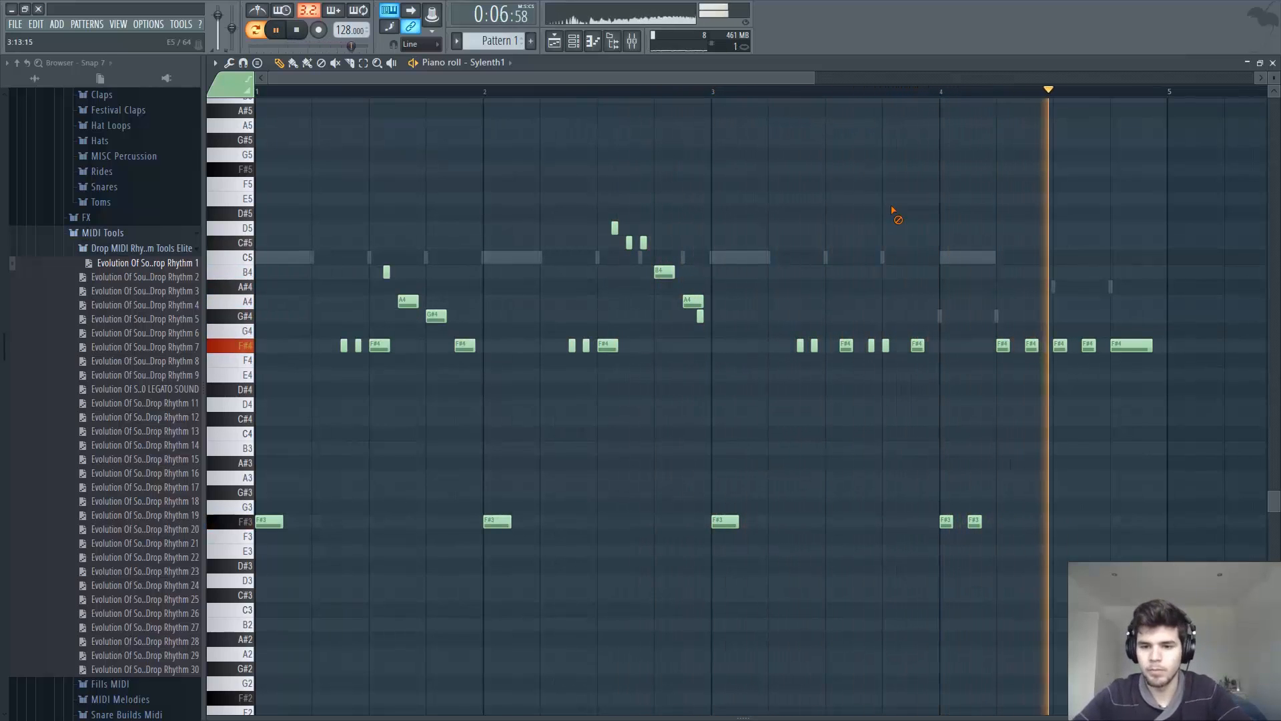
key(space)
- Clone the Sylenth1 channel and copy its notes into the Sylenth1 #2 channel
key(F7)
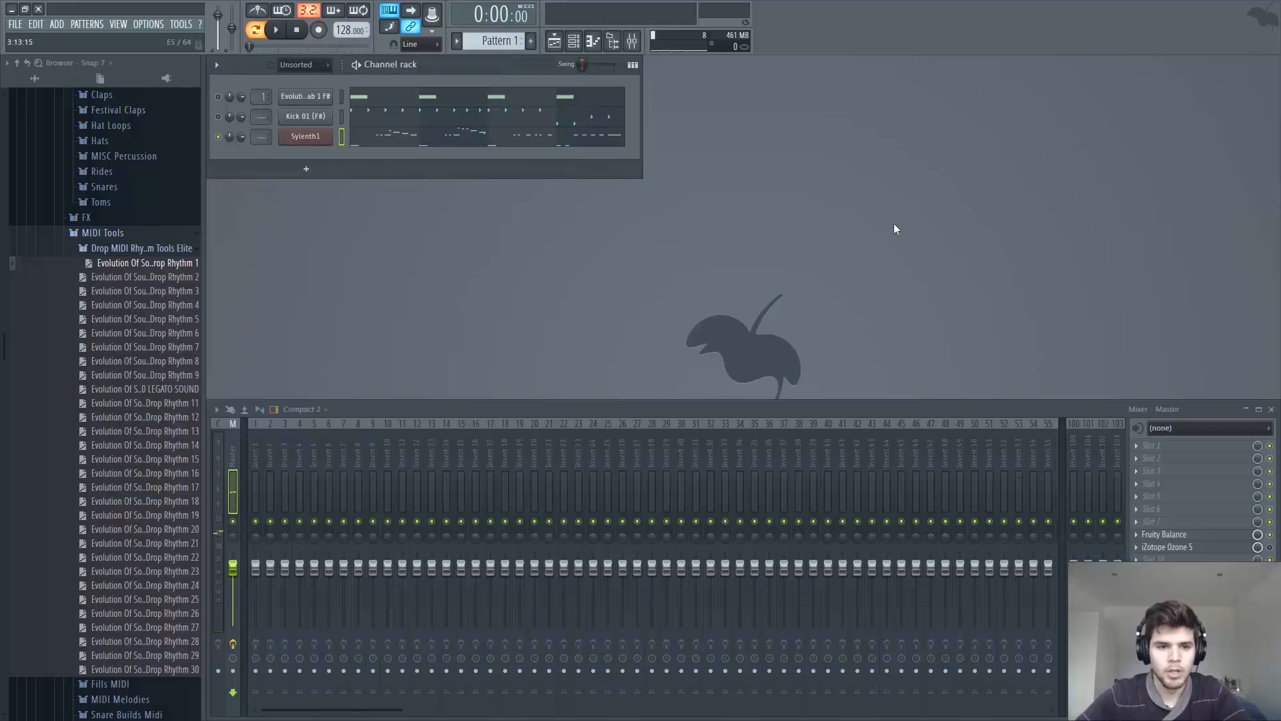
right_click(323, 146)
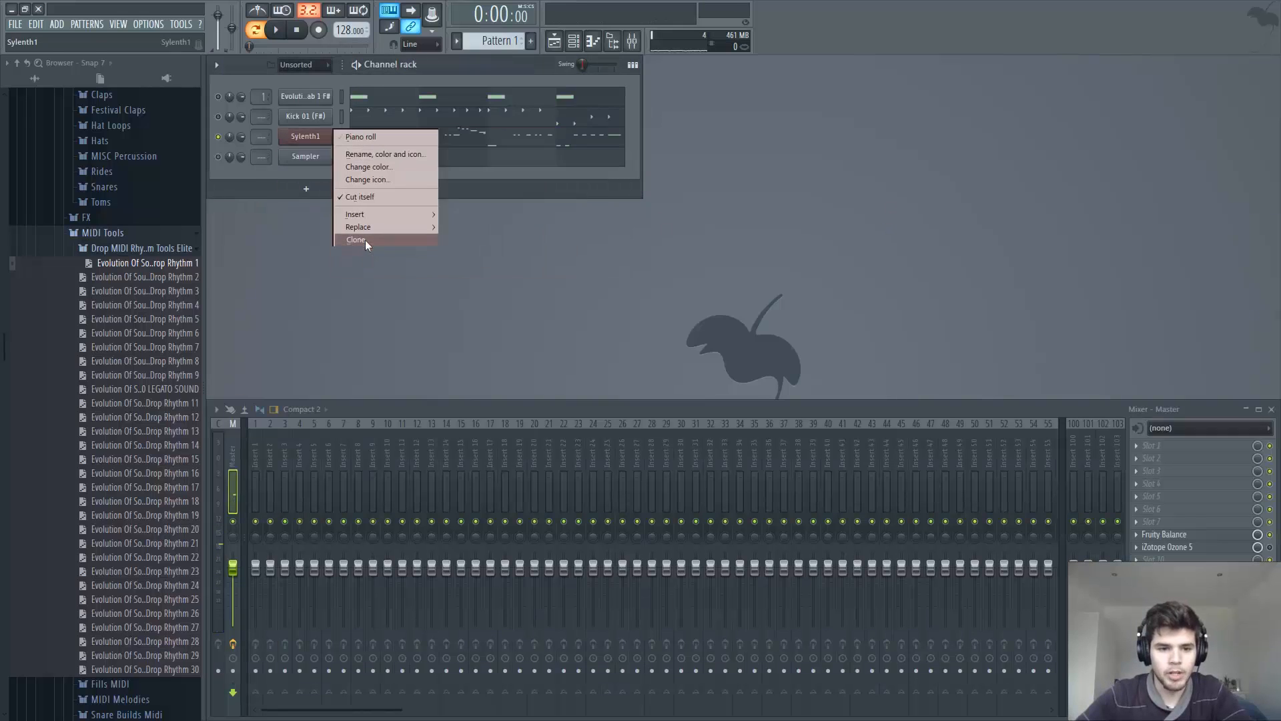
click(366, 239)
click(850, 159)
right_click(296, 138)
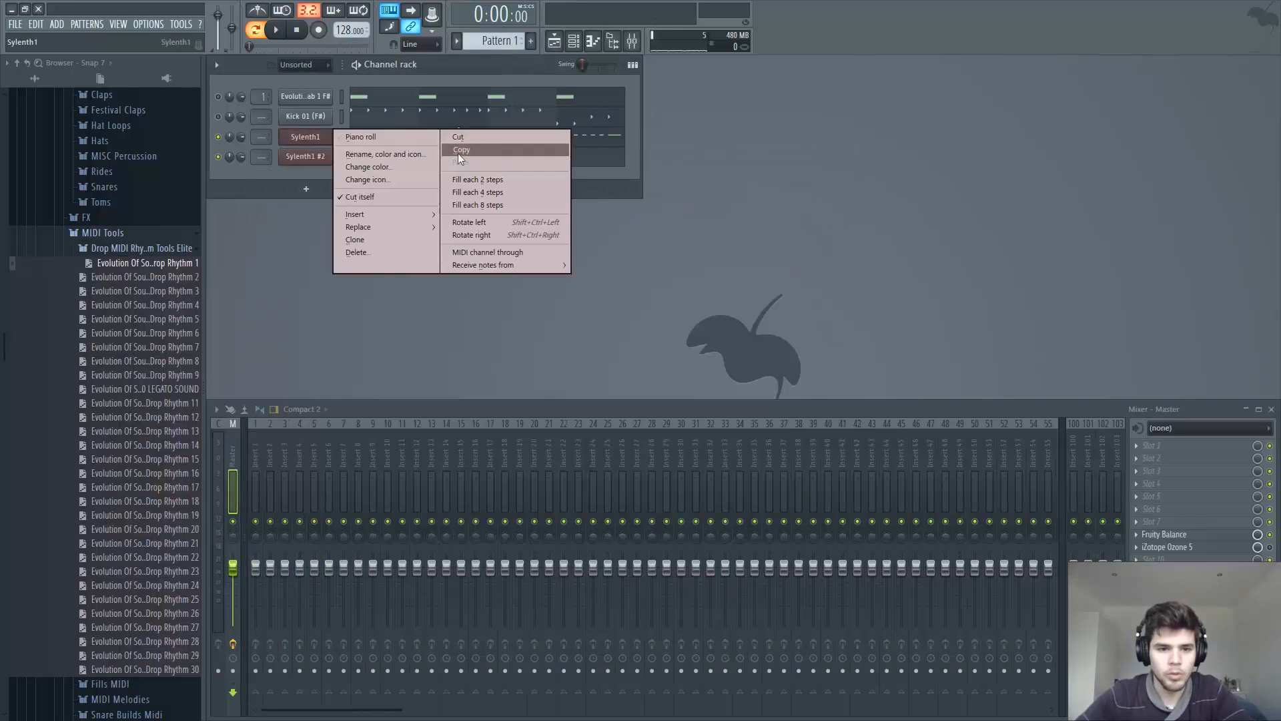
click(458, 152)
right_click(300, 164)
click(460, 183)
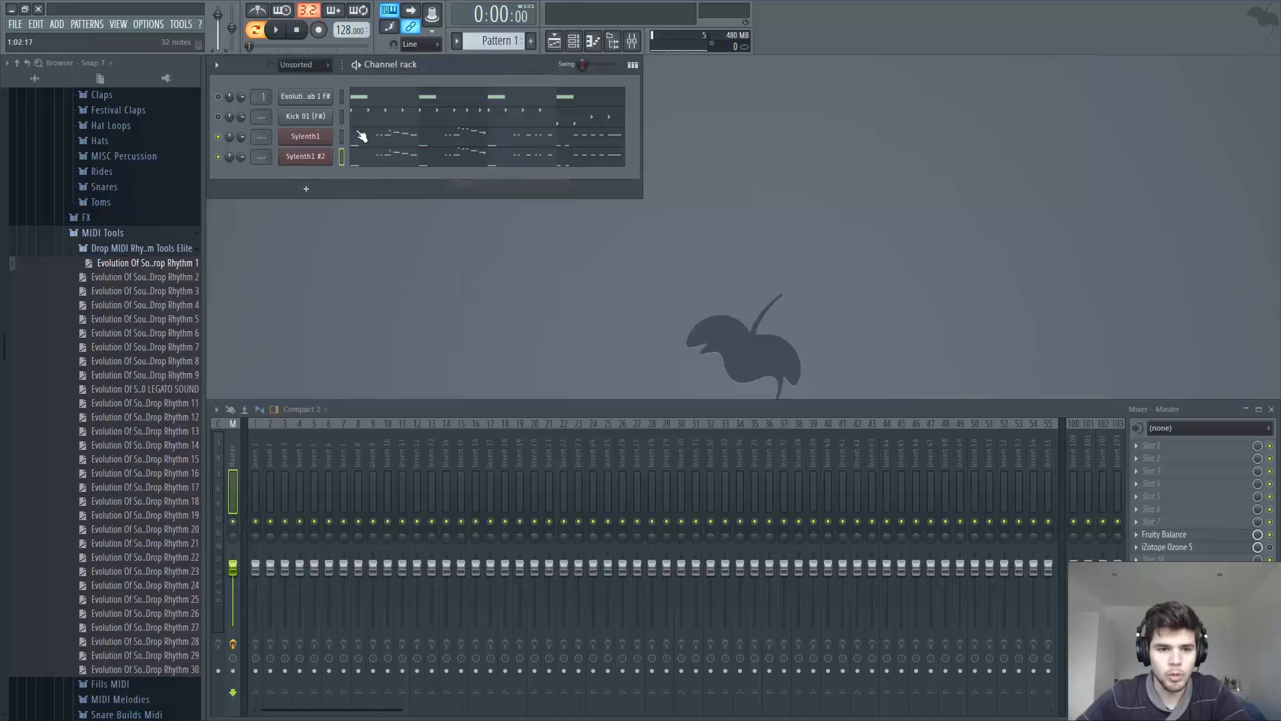
- Delete all the bar 4 notes from the original Sylenth1 channel
click(507, 138)
drag(1176, 282, 948, 574)
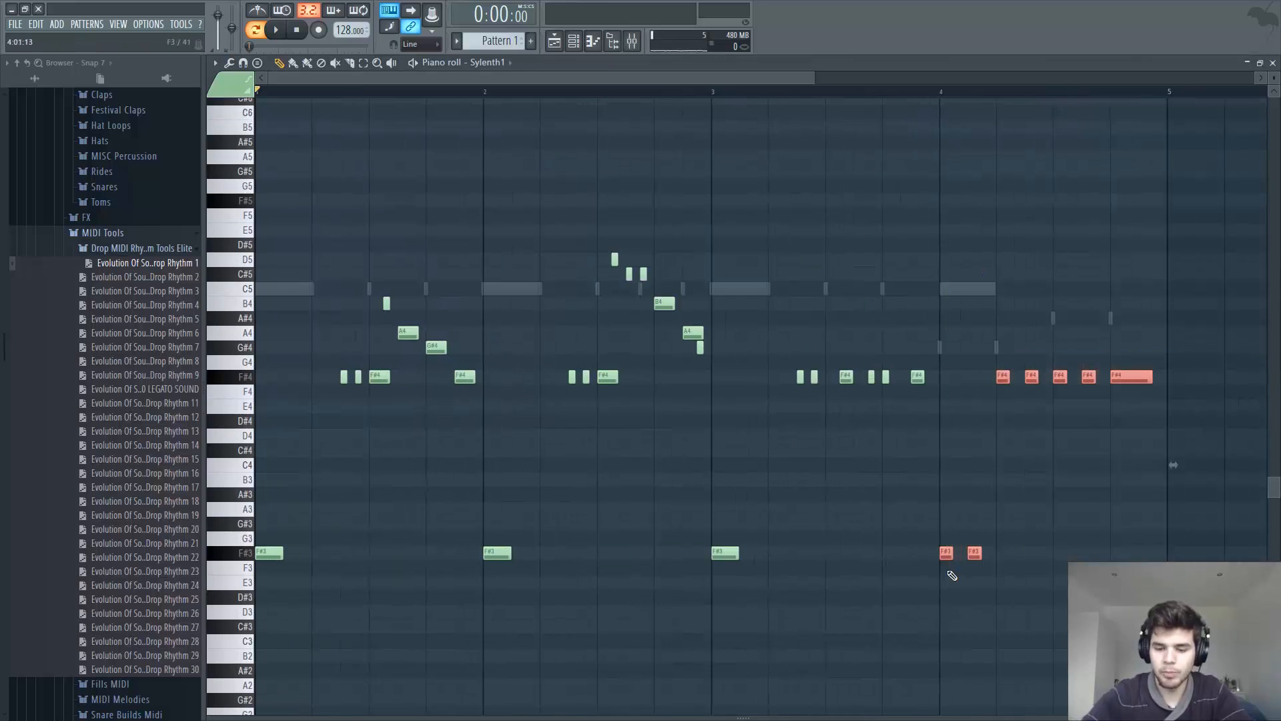
key(Delete)
key(Escape)
- Delete the notes of bars 1 to 3 from the Sylenth1 #2 channel, keeping only bar 4
click(513, 166)
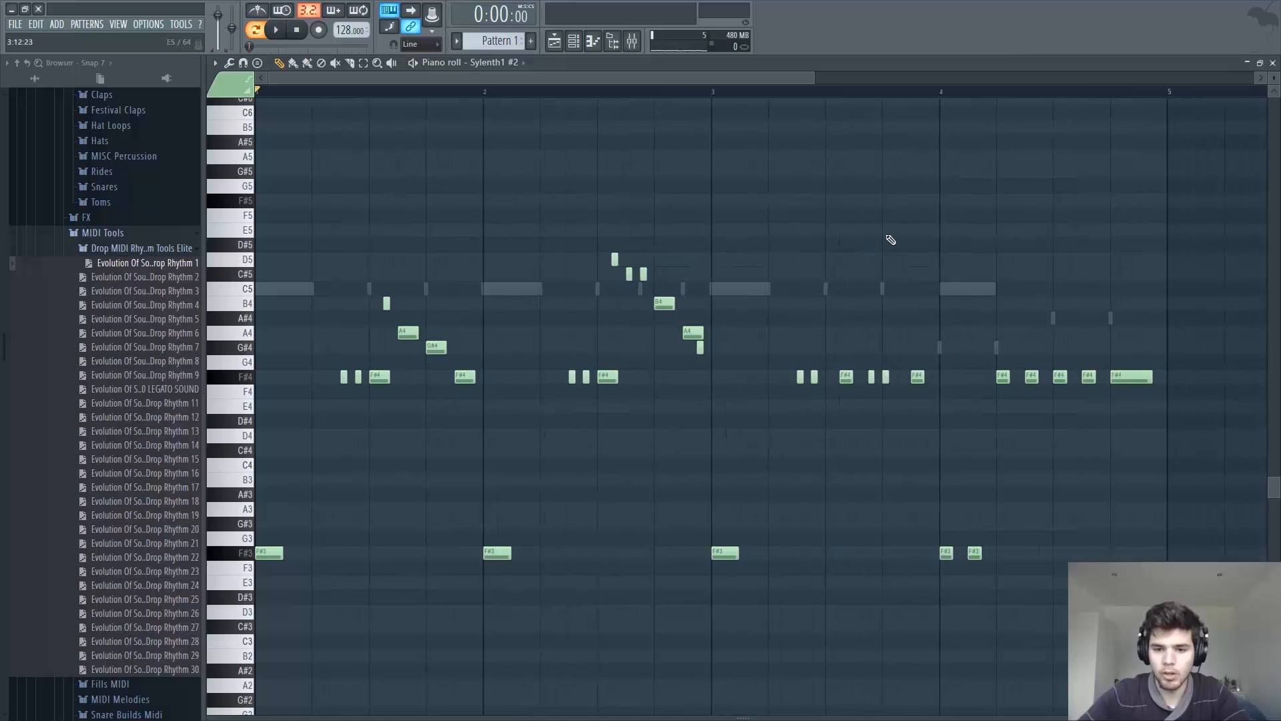
drag(952, 238, 422, 528)
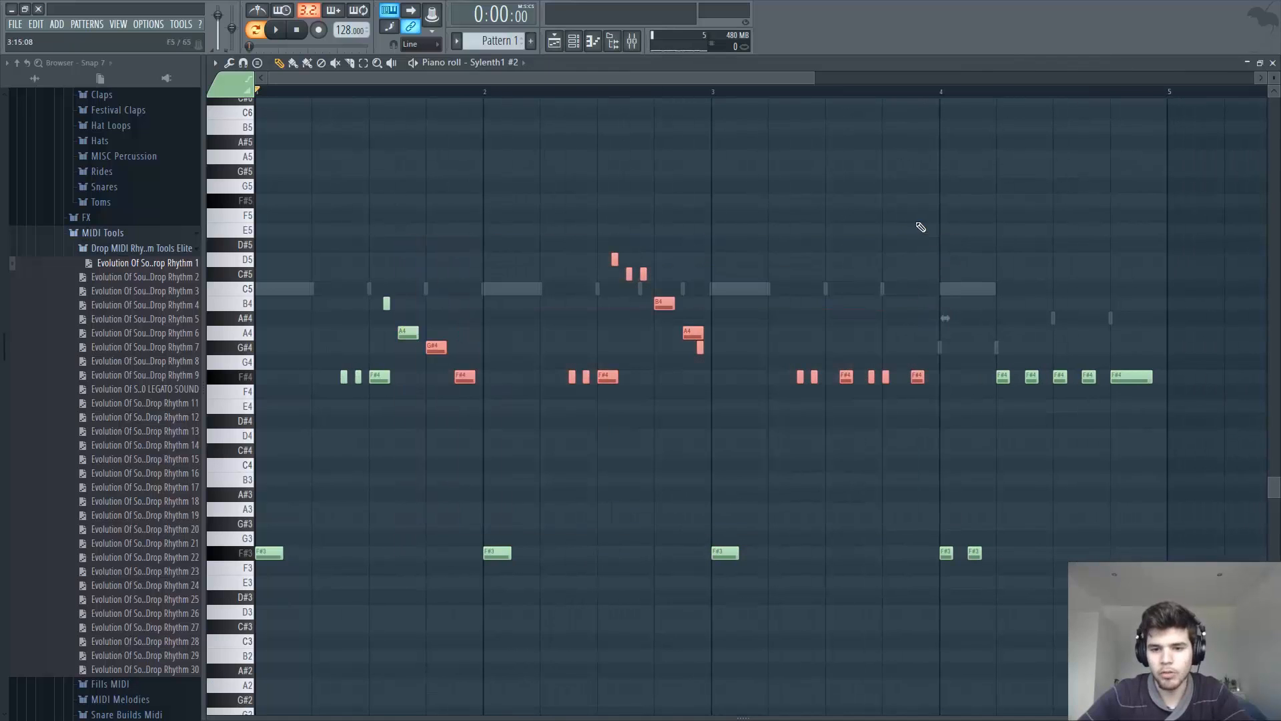
drag(926, 256, 222, 595)
key(Delete)
key(Escape)
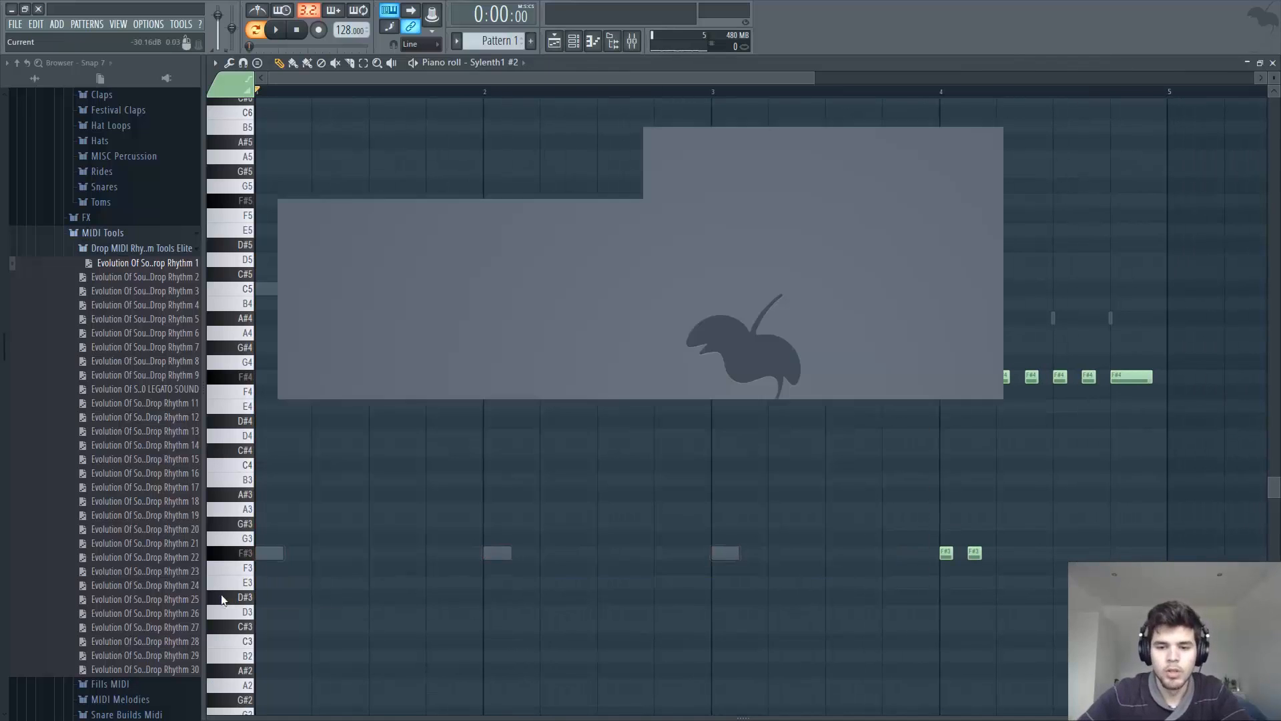
- Set bar 4 as the playback loop in the Sylenth1 #2 piano roll and delete its first F#3 note
key(space)
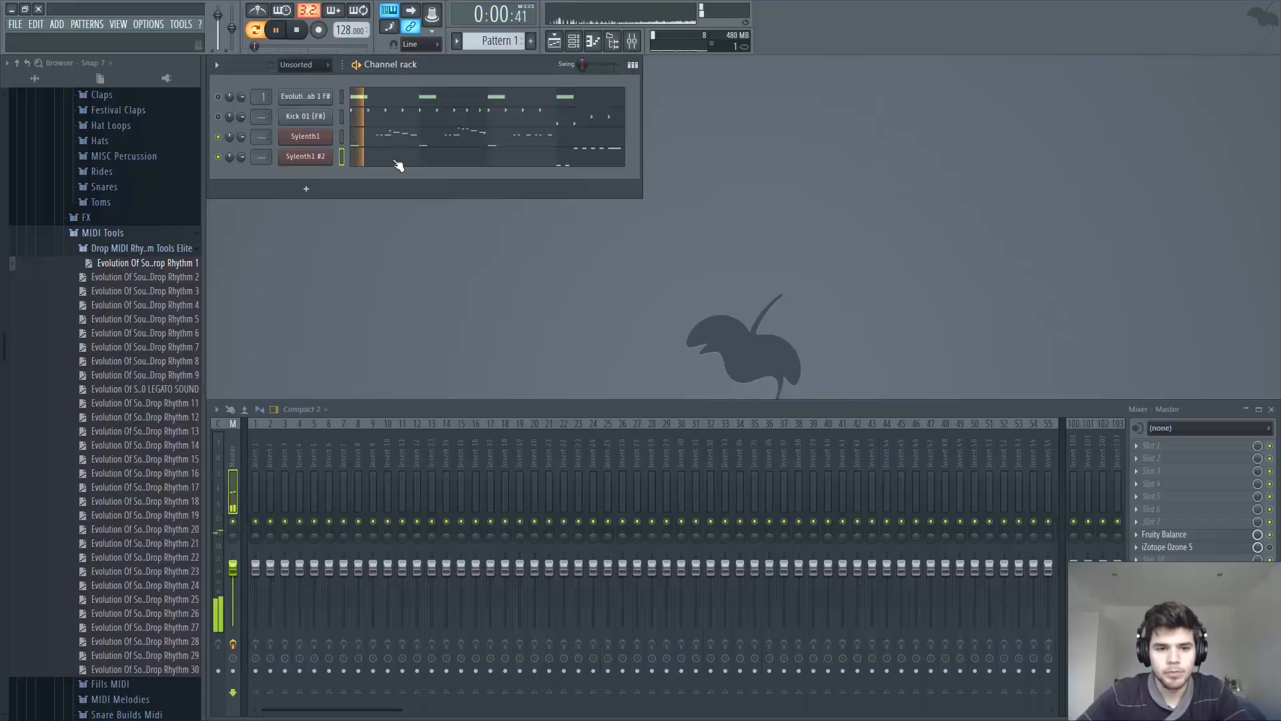
click(397, 165)
click(880, 89)
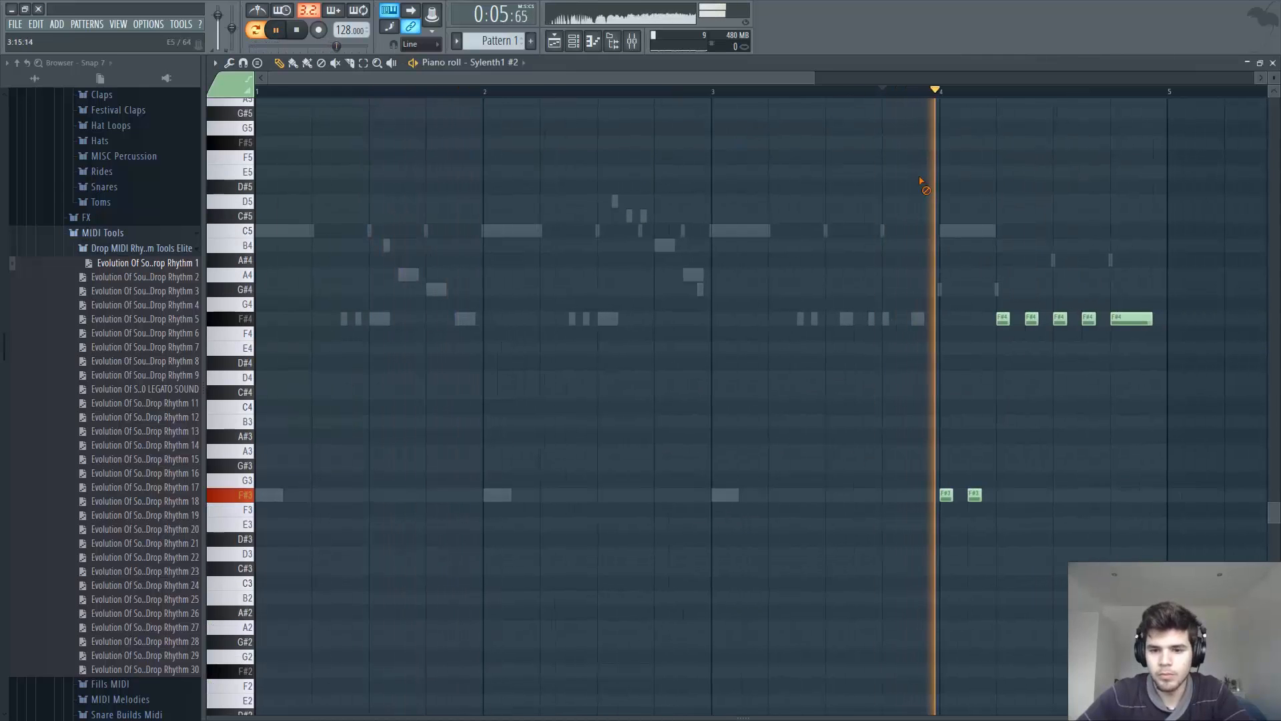
key(space)
drag(959, 92, 1166, 124)
right_click(948, 494)
key(space)
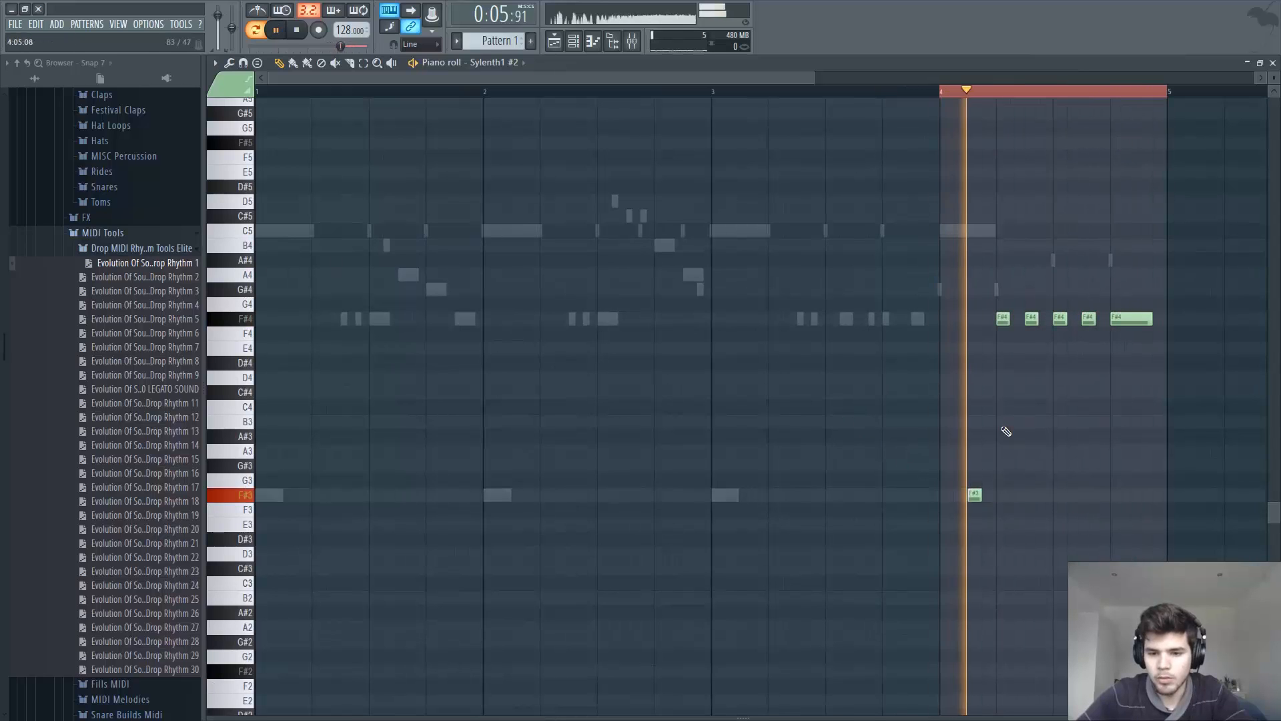
- In bar 4, delete the first and fourth F#4 notes and change the third one to A4
right_click(1003, 319)
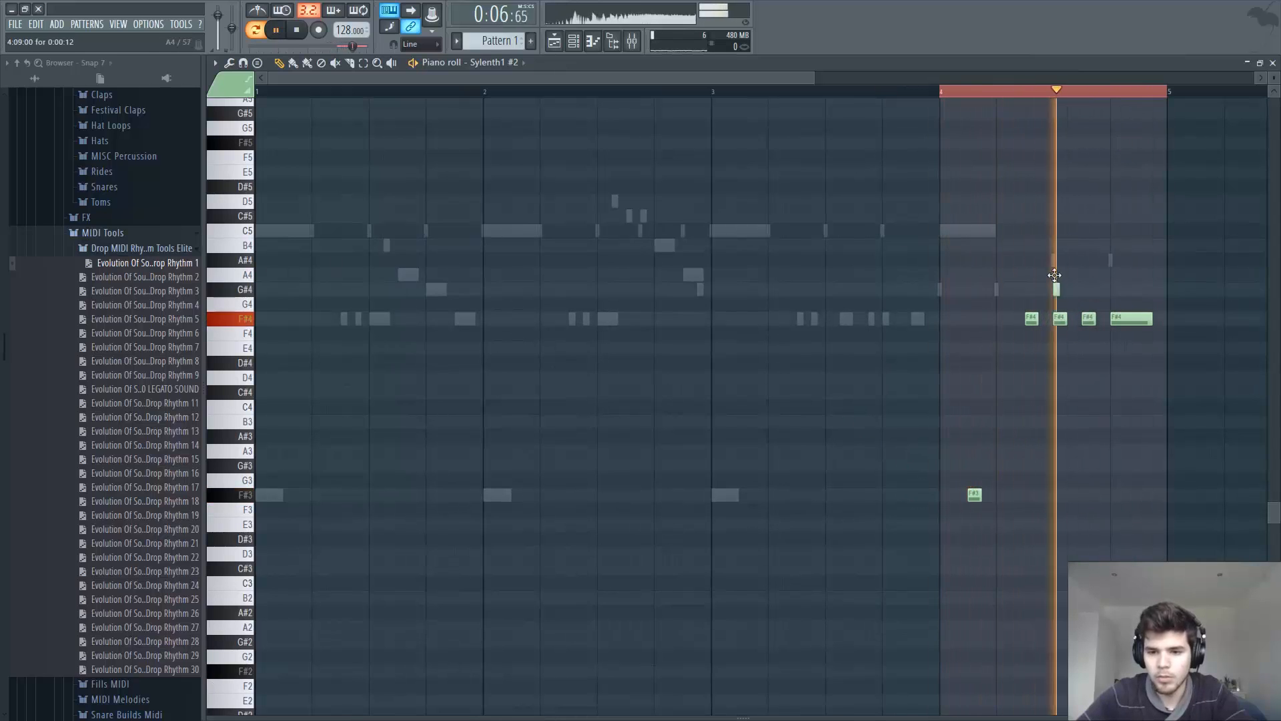
right_click(1059, 318)
drag(1088, 320, 1091, 279)
key(space)
key(space)
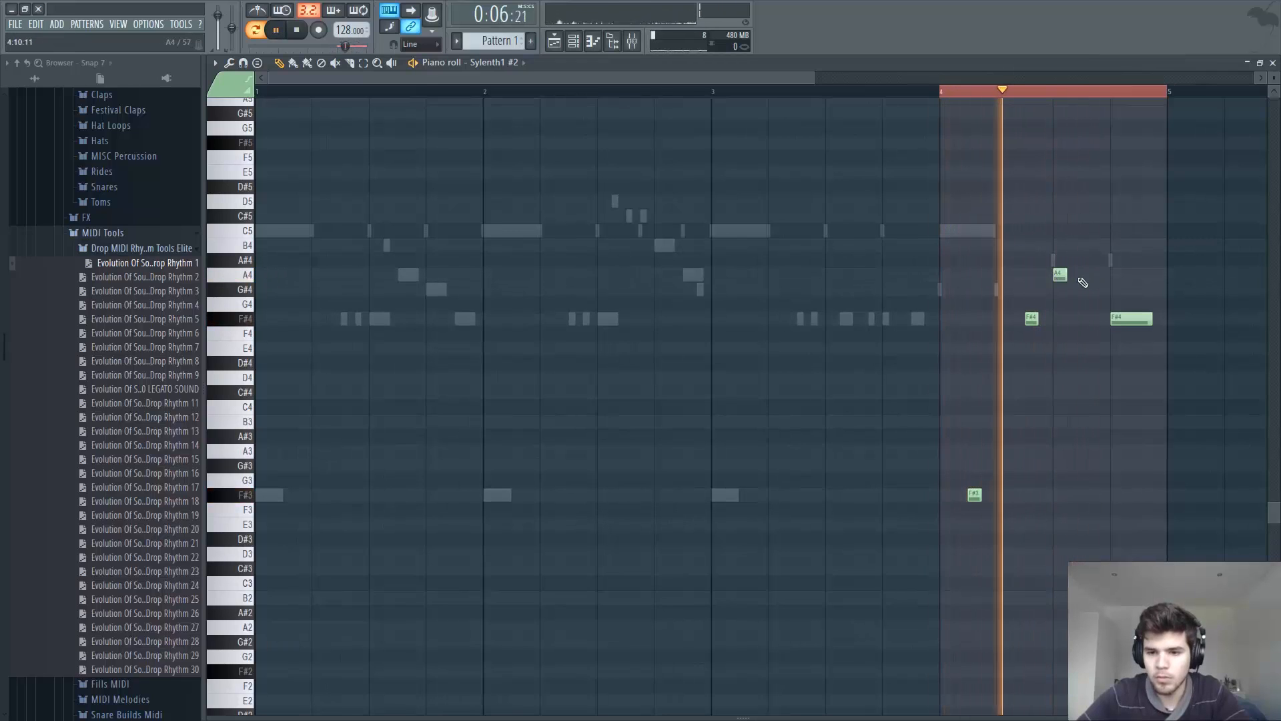
- Raise bar 4's A4 note to B4 and add an A4 note after it, checking the loop by ear
key(space)
key(space)
mouse_move(1103, 290)
mouse_down()
mouse_move(1058, 245)
mouse_move(1088, 274)
mouse_up()
key(space)
key(space)
- Try a long G#4 in place of the final F#4 in bar 4 and listen to the loop
click(1114, 292)
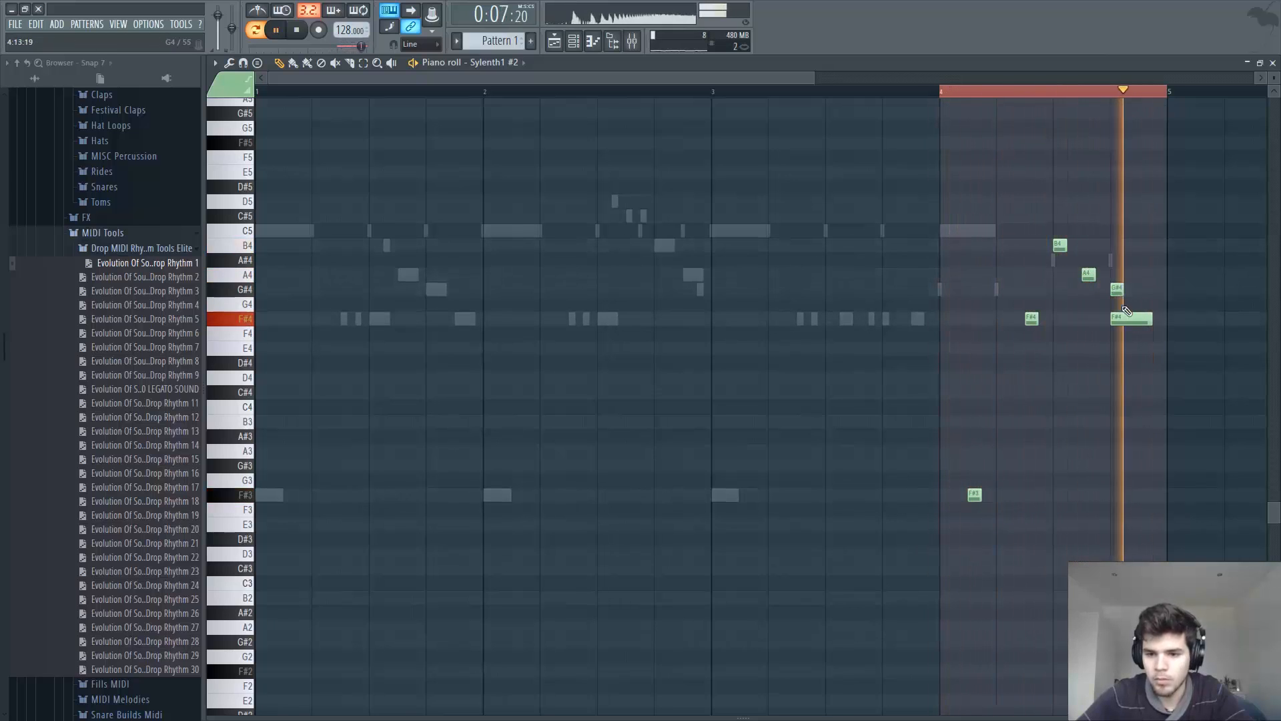
key(space)
right_click(1129, 317)
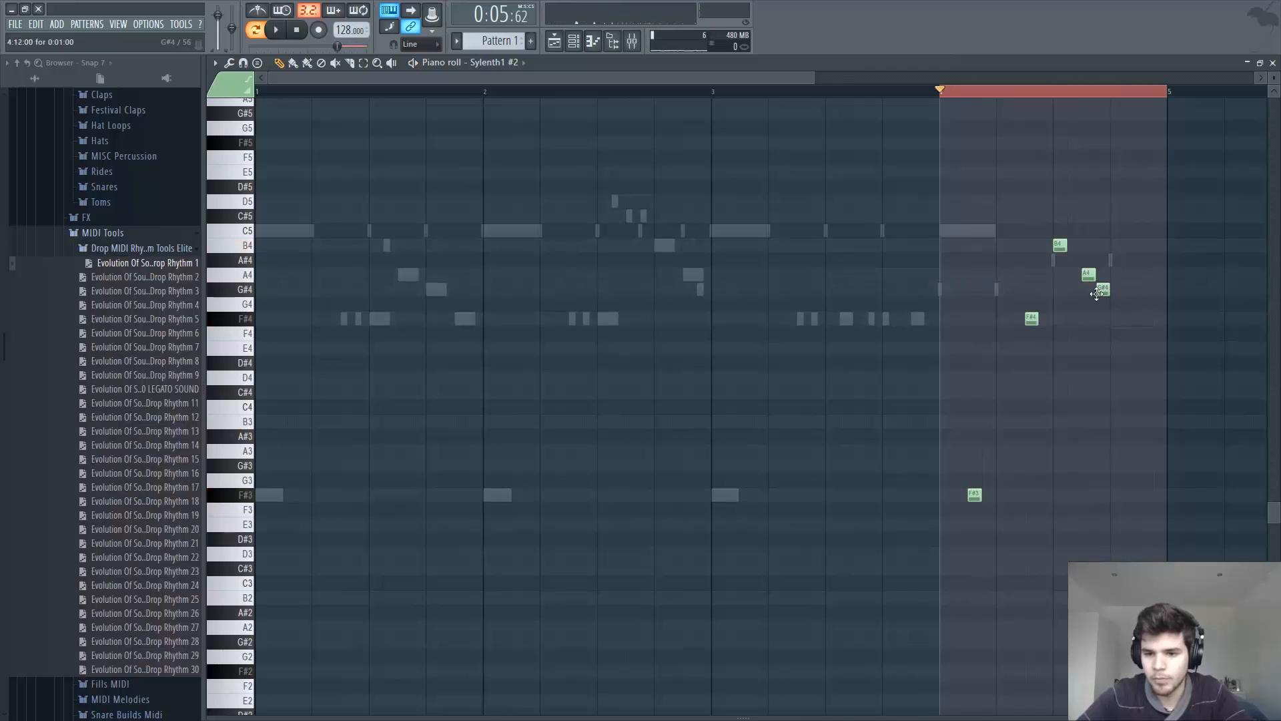
drag(1103, 289, 1153, 289)
key(space)
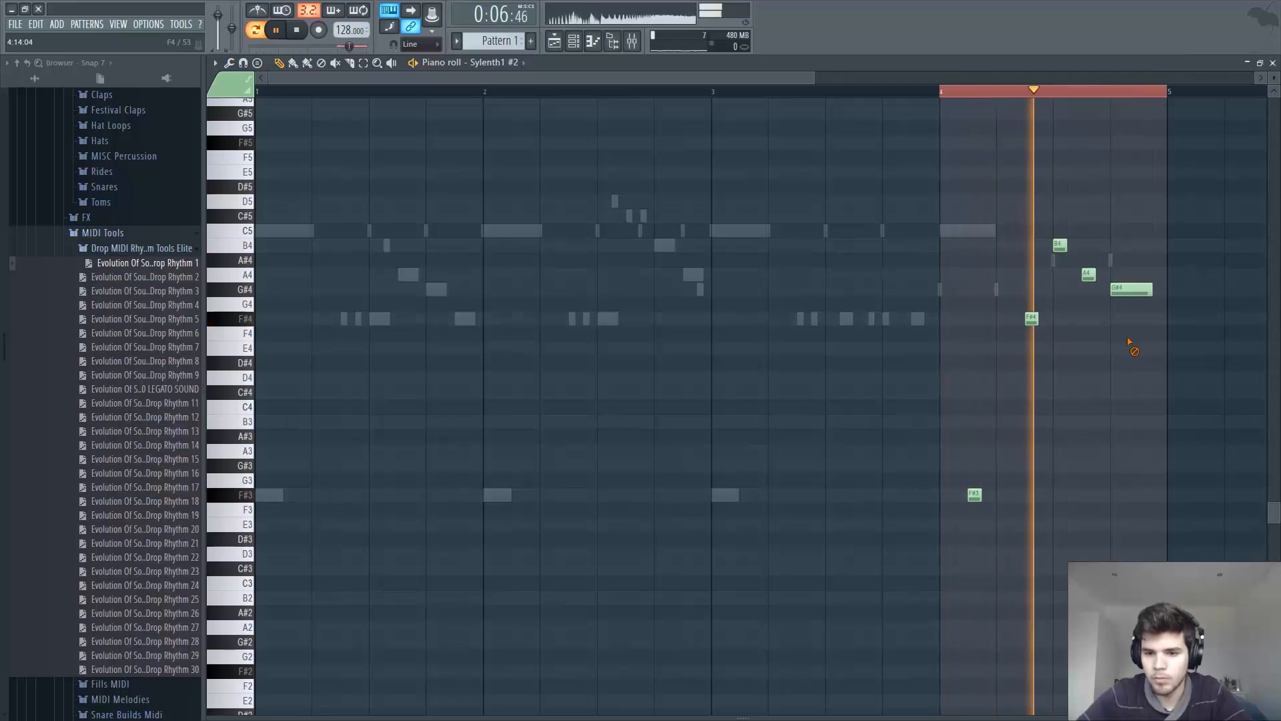
key(space)
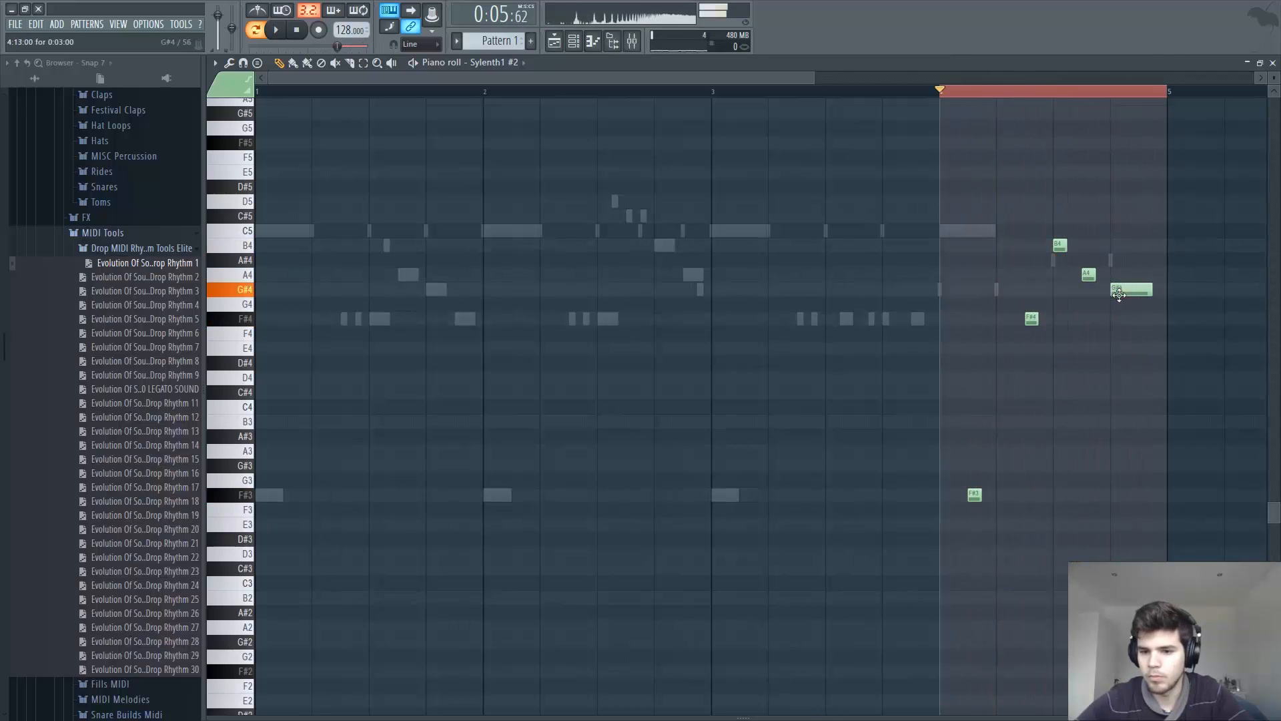
- Settle the last three notes of bar 4 on A4, G#4 and a long F#4, and play the loop
drag(1119, 294, 1121, 323)
key(space)
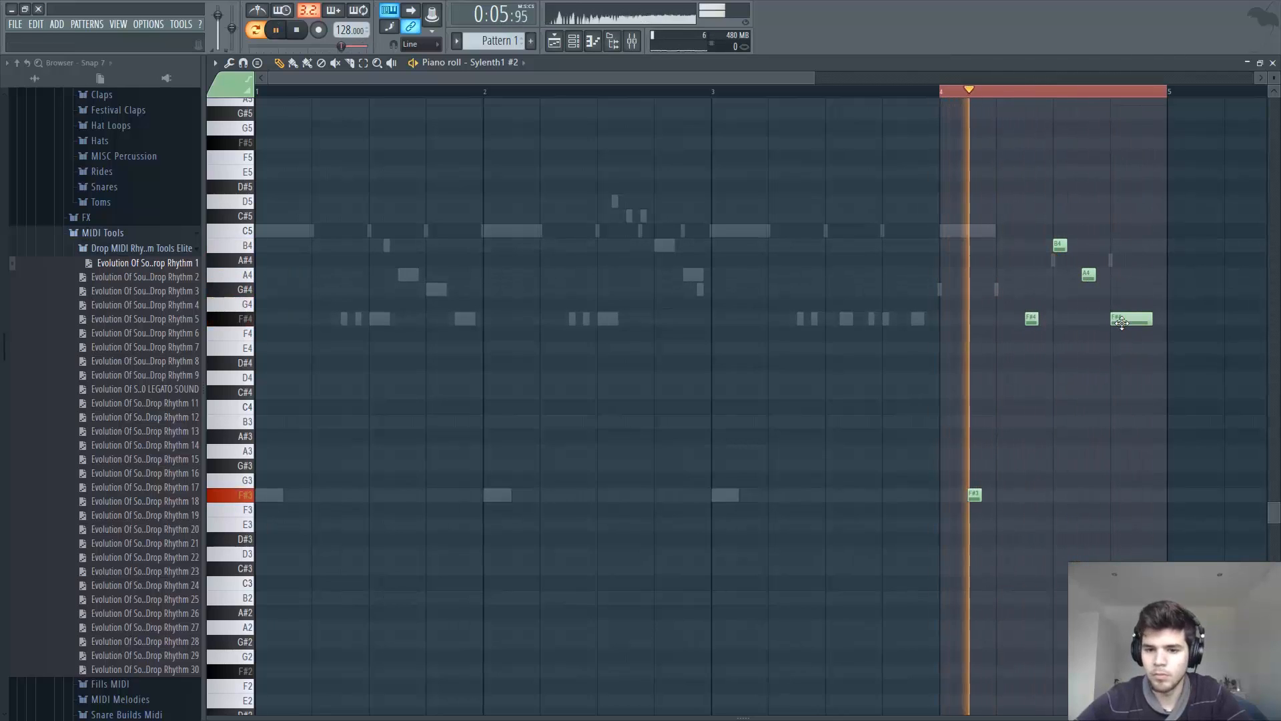
key(space)
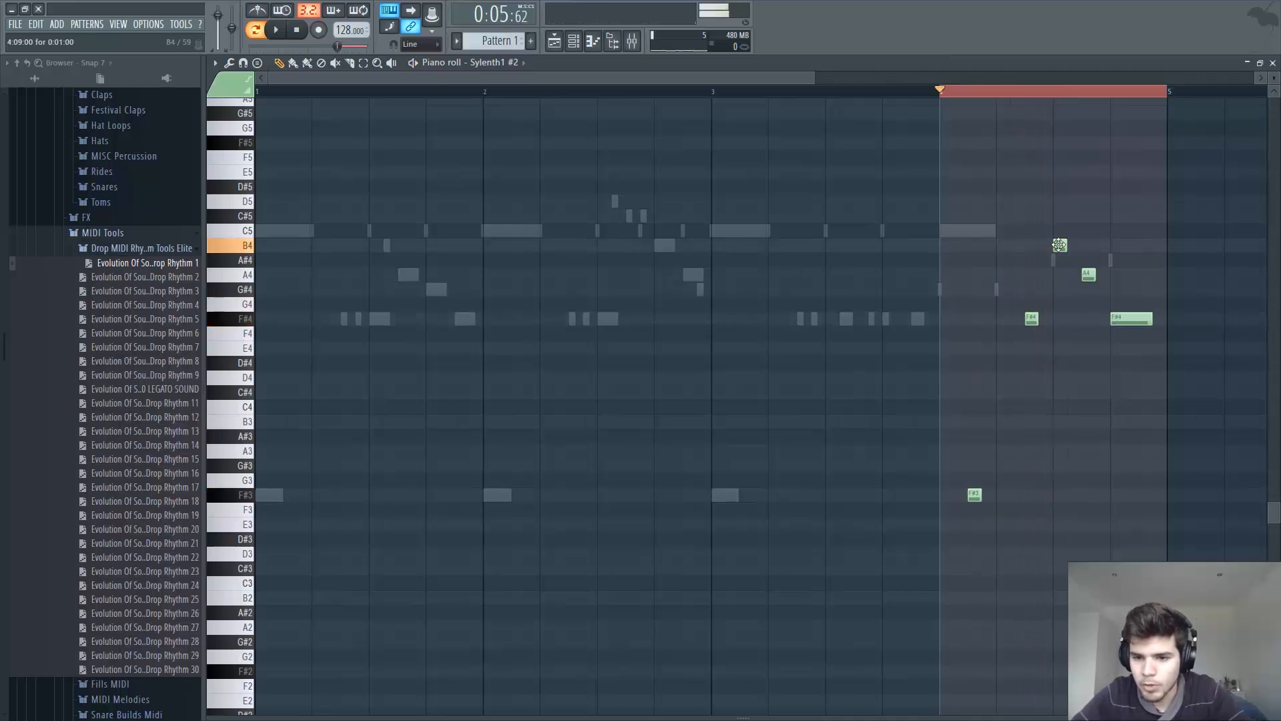
drag(1060, 245, 1084, 292)
key(space)
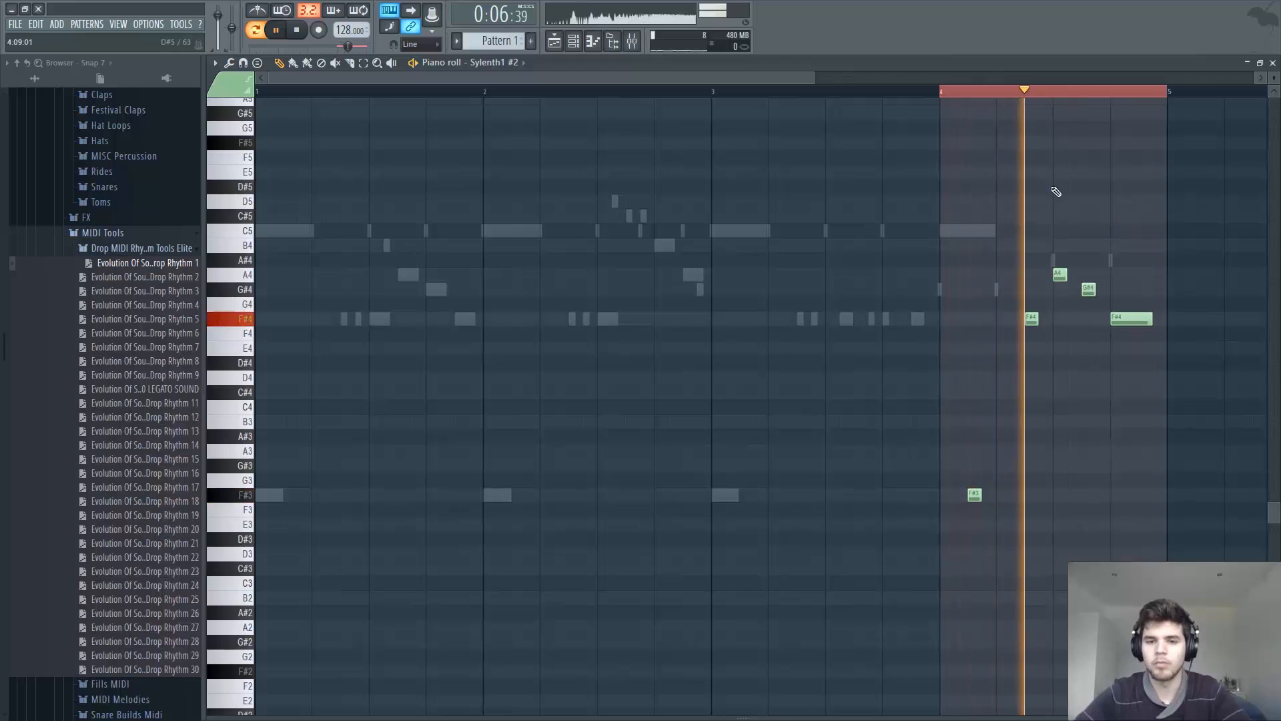
- Open the Sylenth1 #2 instrument from the channel rack and play the bar 4 loop
key(space)
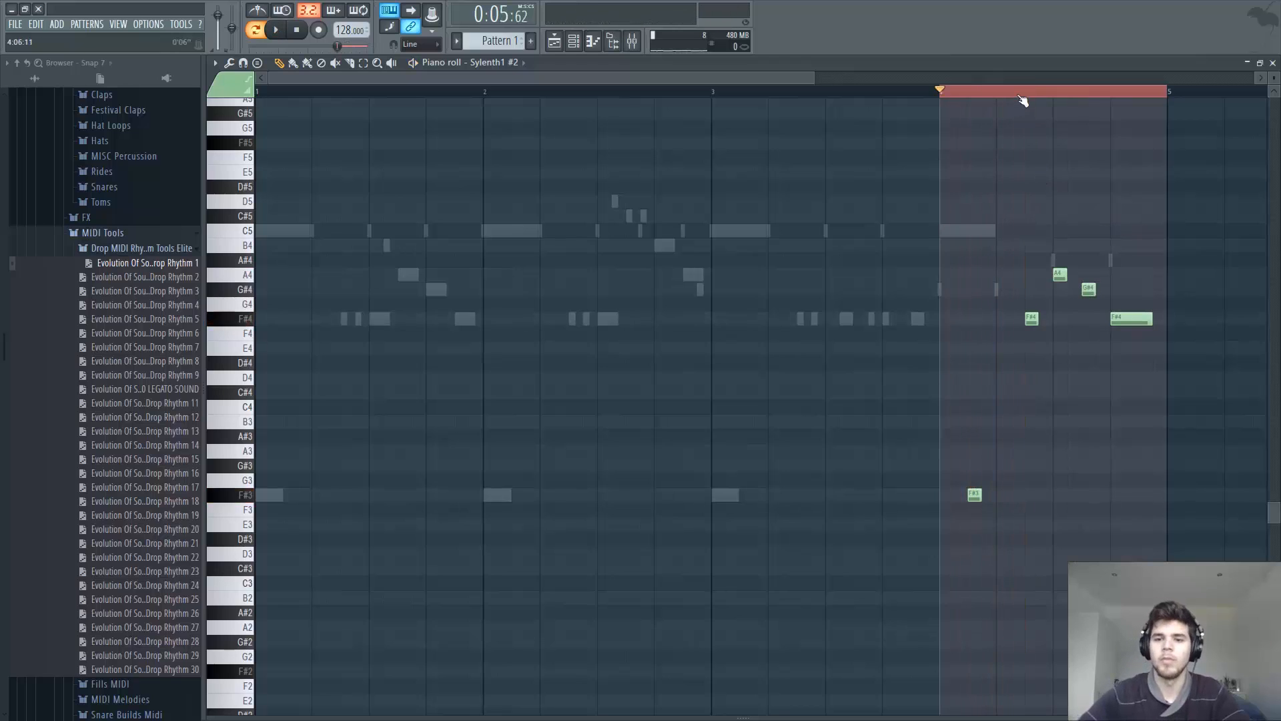
click(574, 41)
click(300, 153)
key(space)
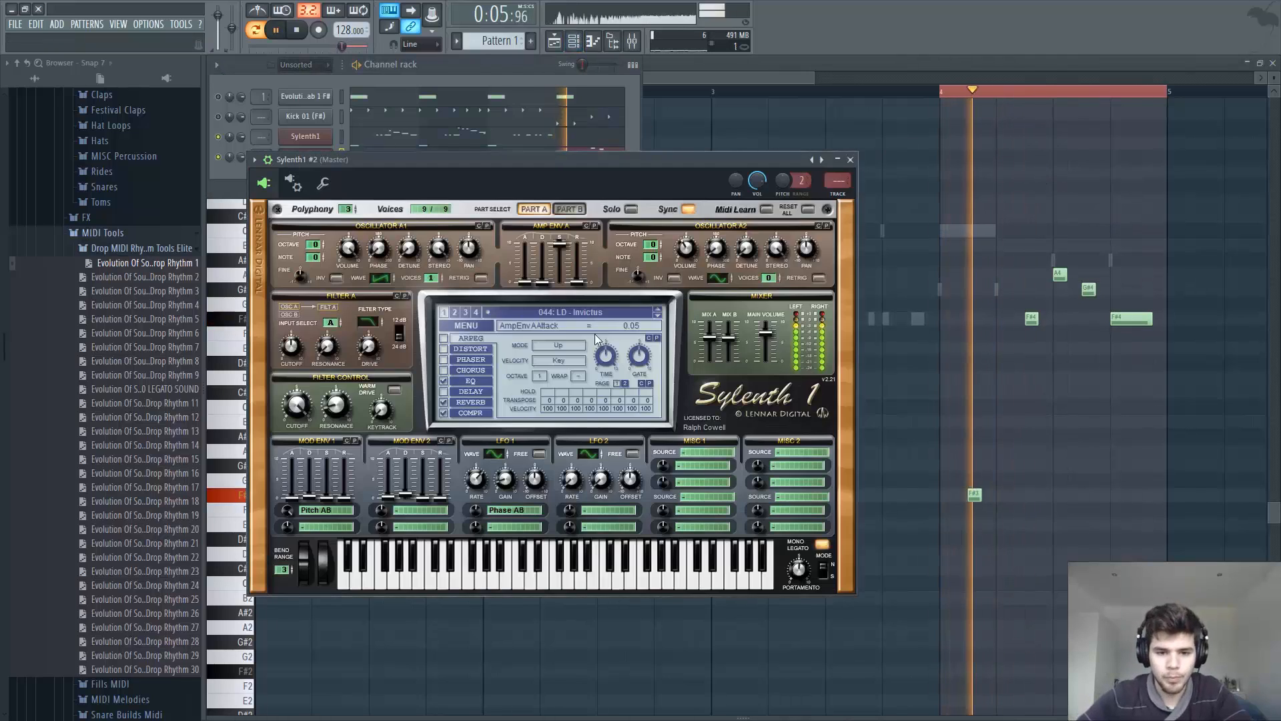
- Audition the lead presets following Invictus on Sylenth1 #2, from Macho up to 049: LD - Percussion
click(657, 315)
click(658, 316)
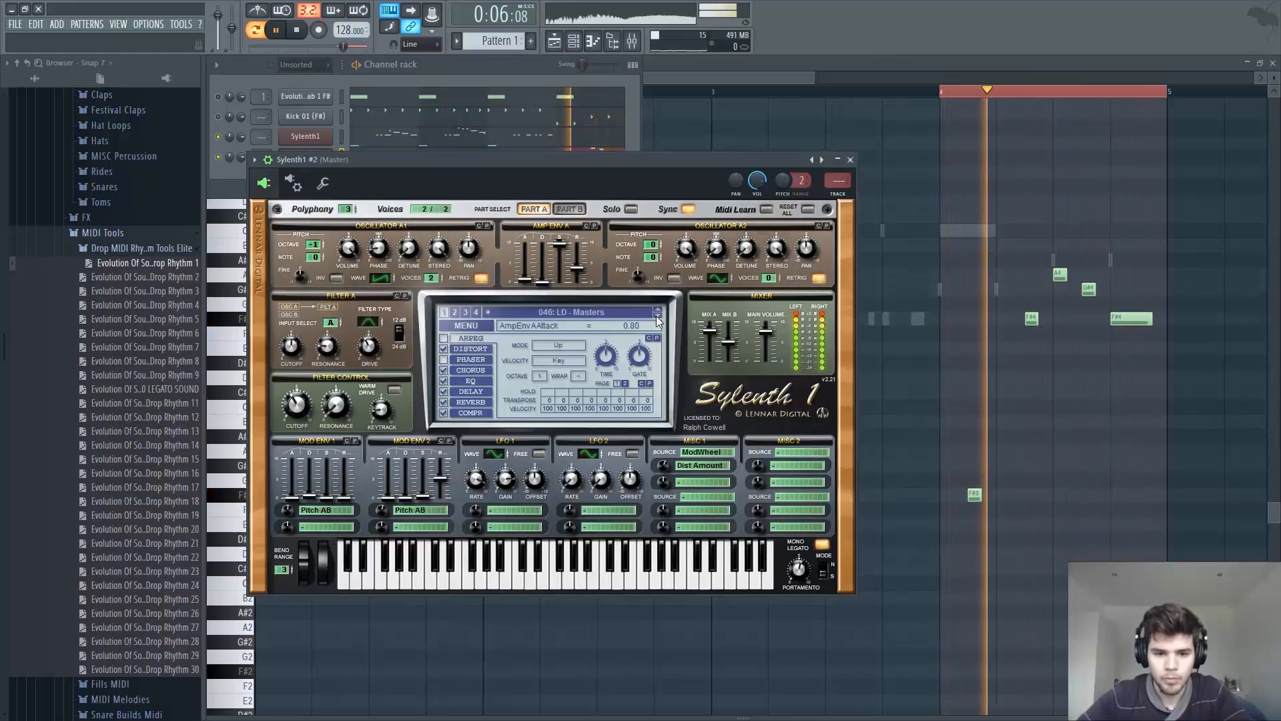
click(657, 316)
click(657, 316)
click(657, 315)
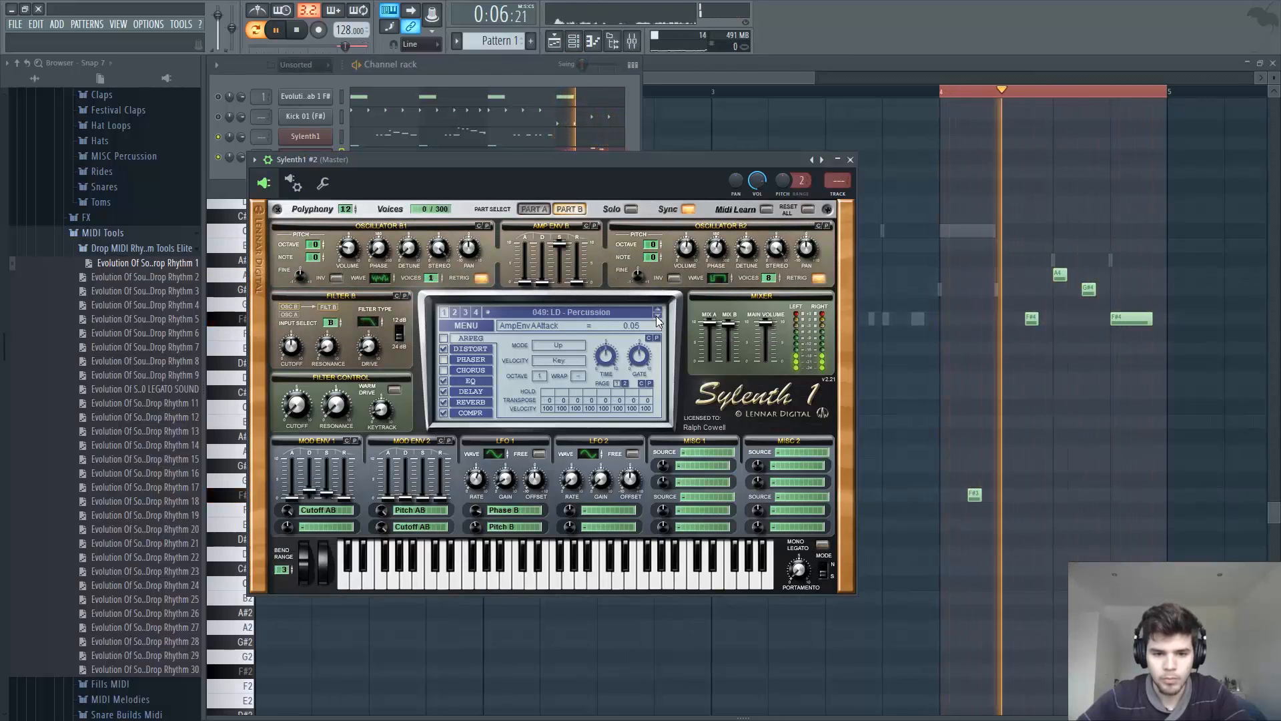
- Load the LD - Charge preset on Sylenth1 #2, step on to 027: LD - Deorro while the loop plays, and close the instrument
key(space)
click(610, 314)
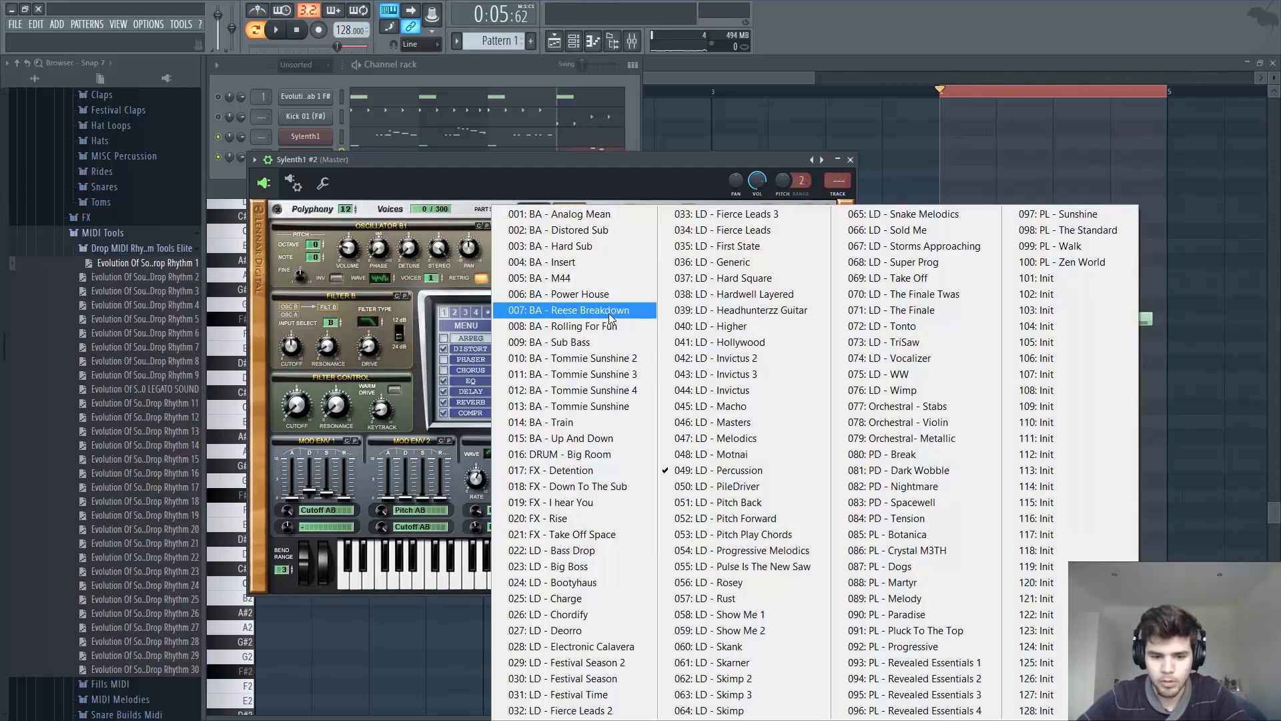
click(600, 598)
key(space)
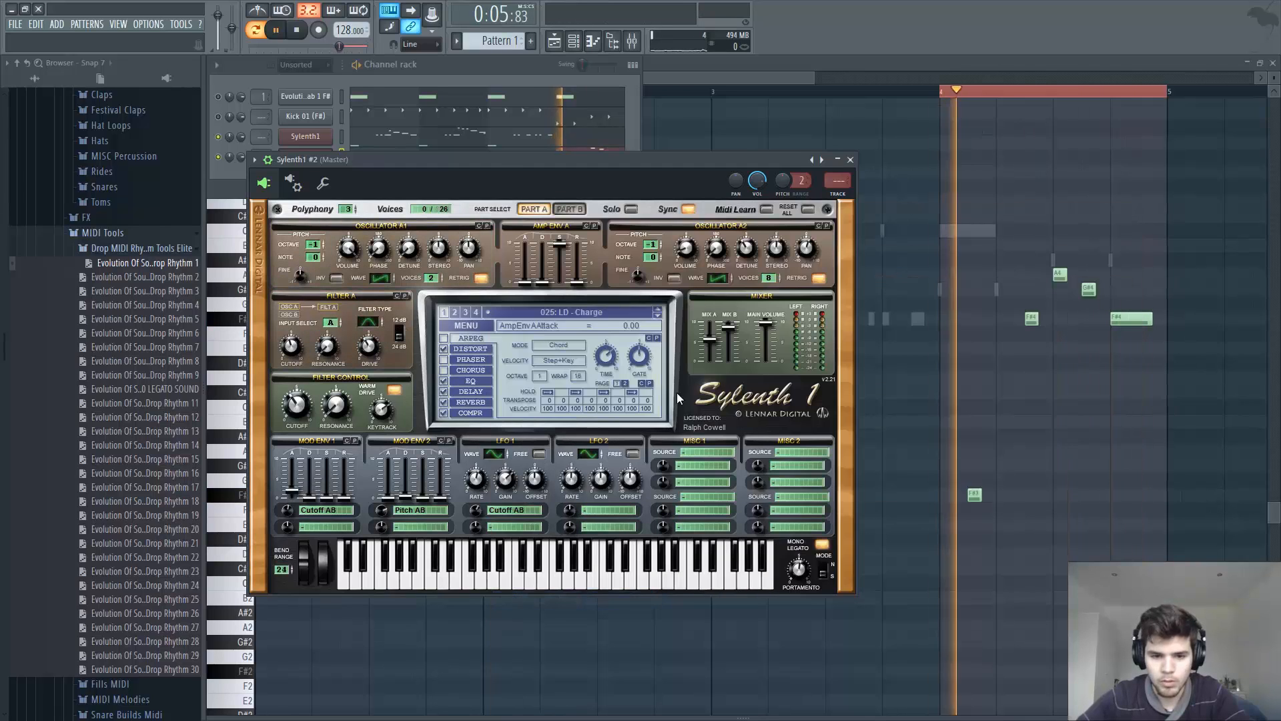
click(658, 317)
click(658, 317)
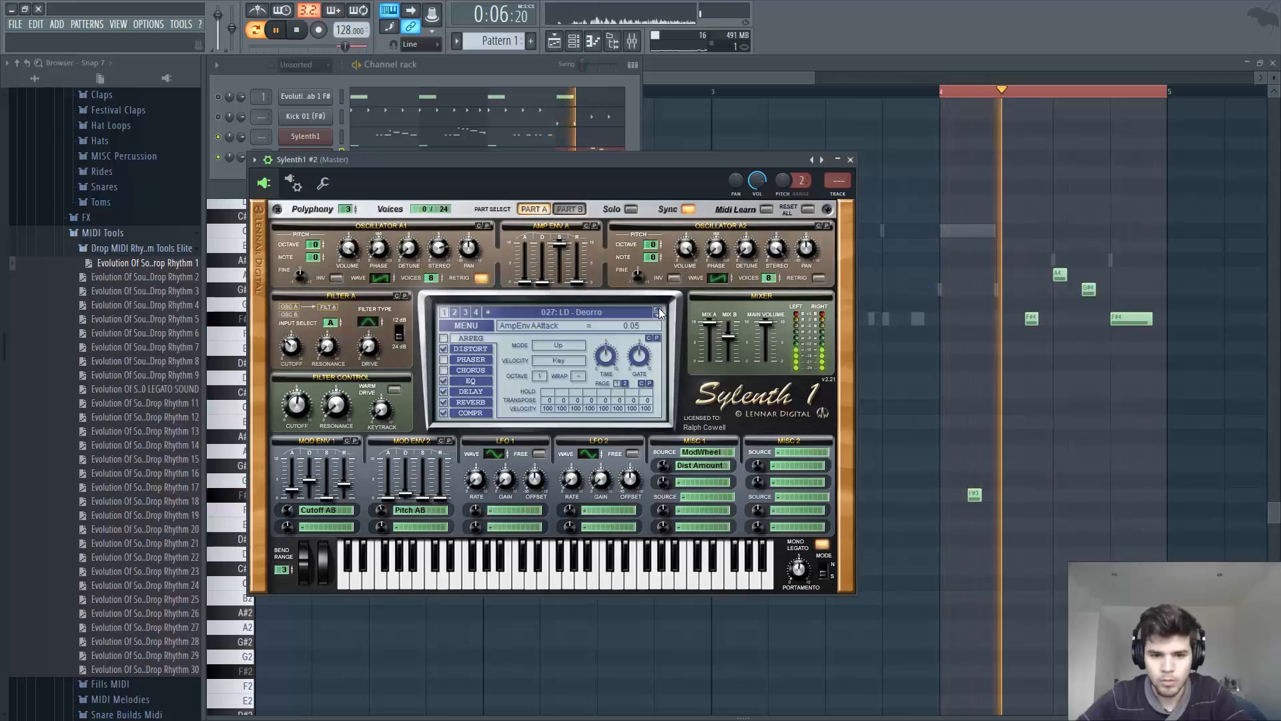
key(space)
key(Escape)
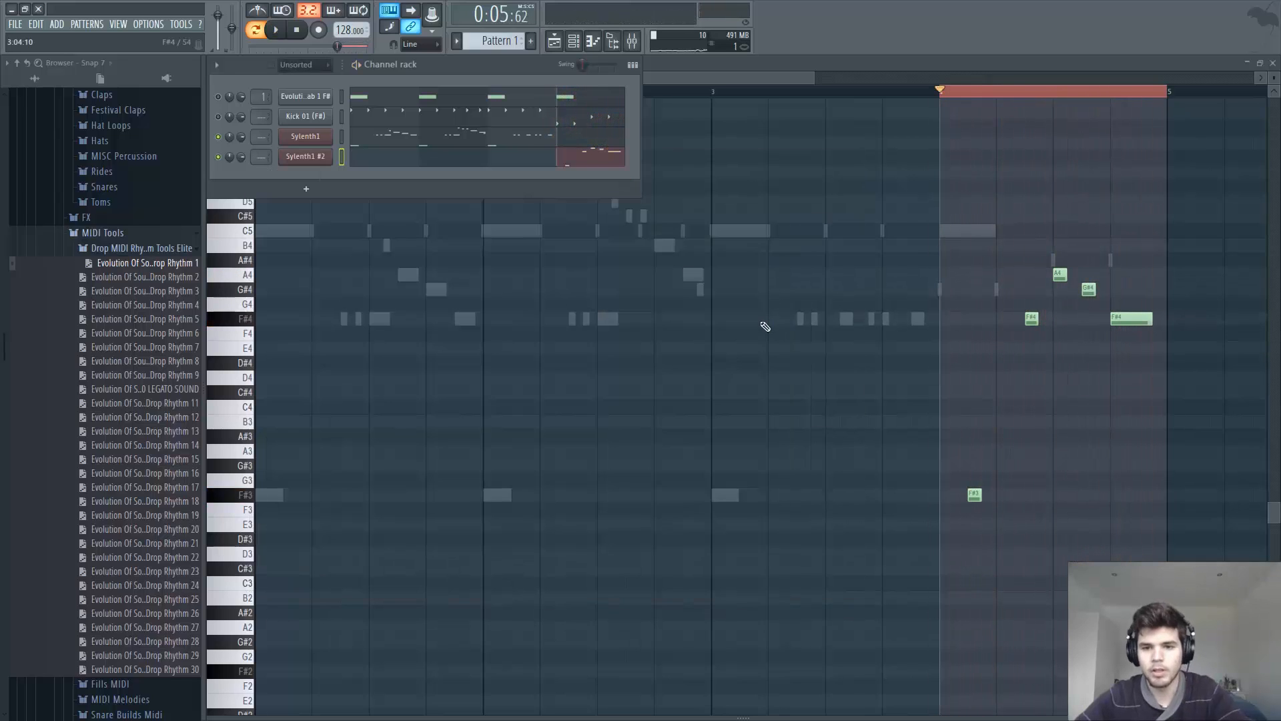
- Show the mixer and play the whole four-bar pattern from the start, checking the Sylenth1 #2 notes
key(F7)
key(F9)
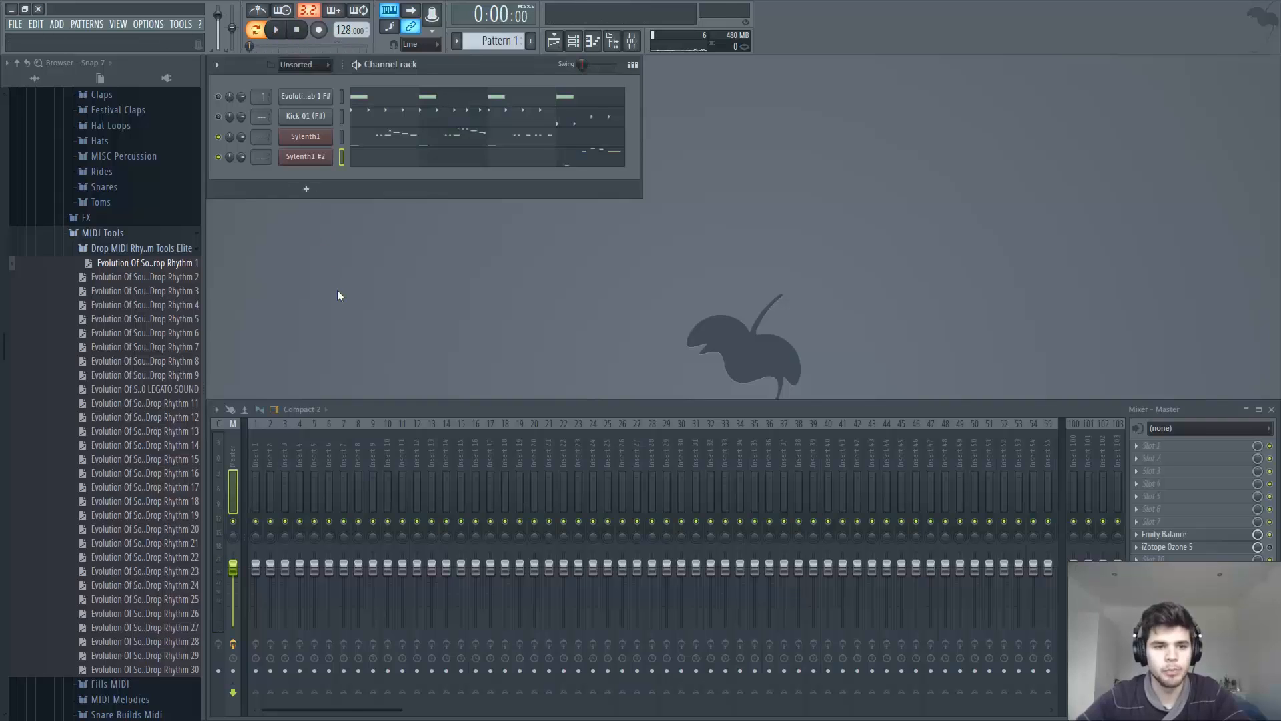
key(space)
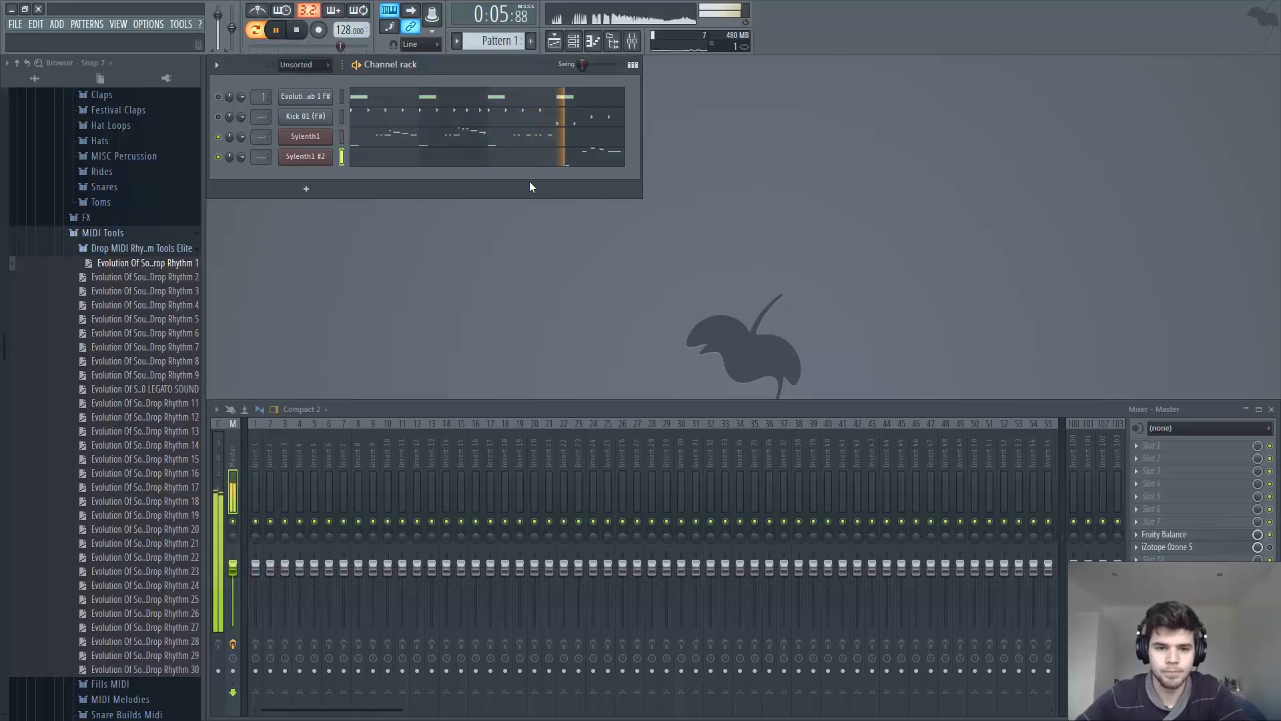
click(562, 157)
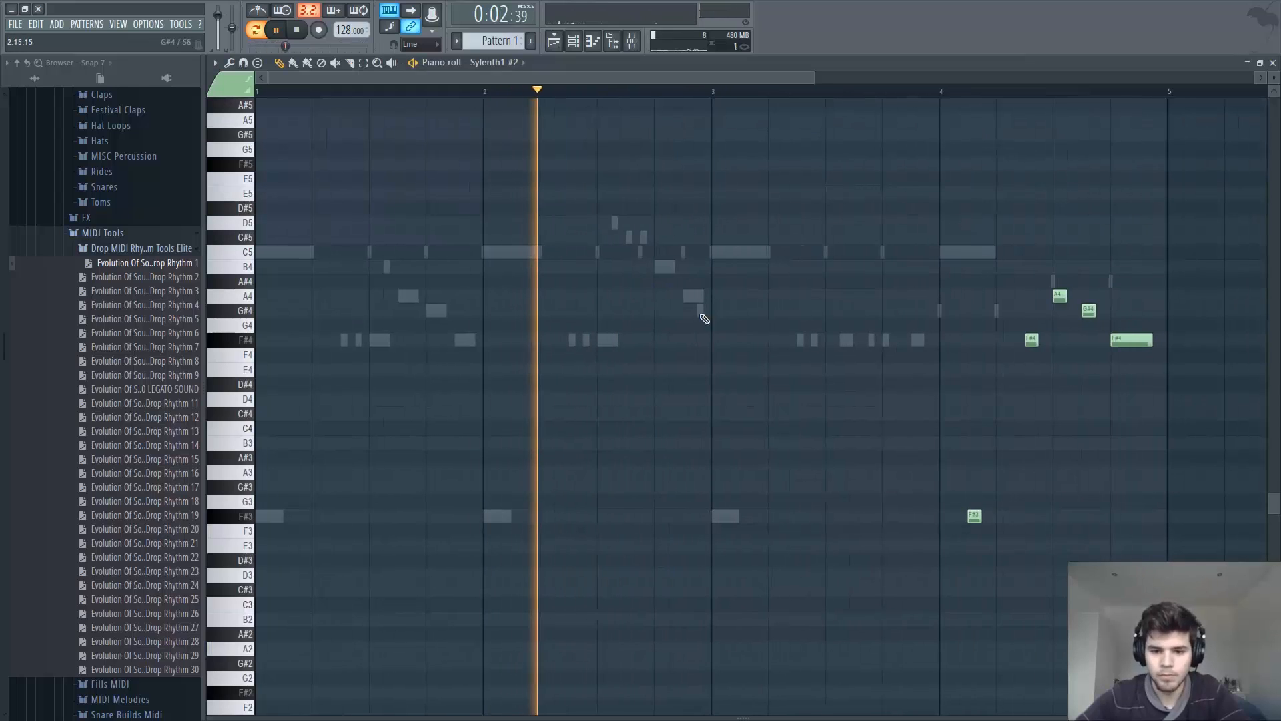
key(F7)
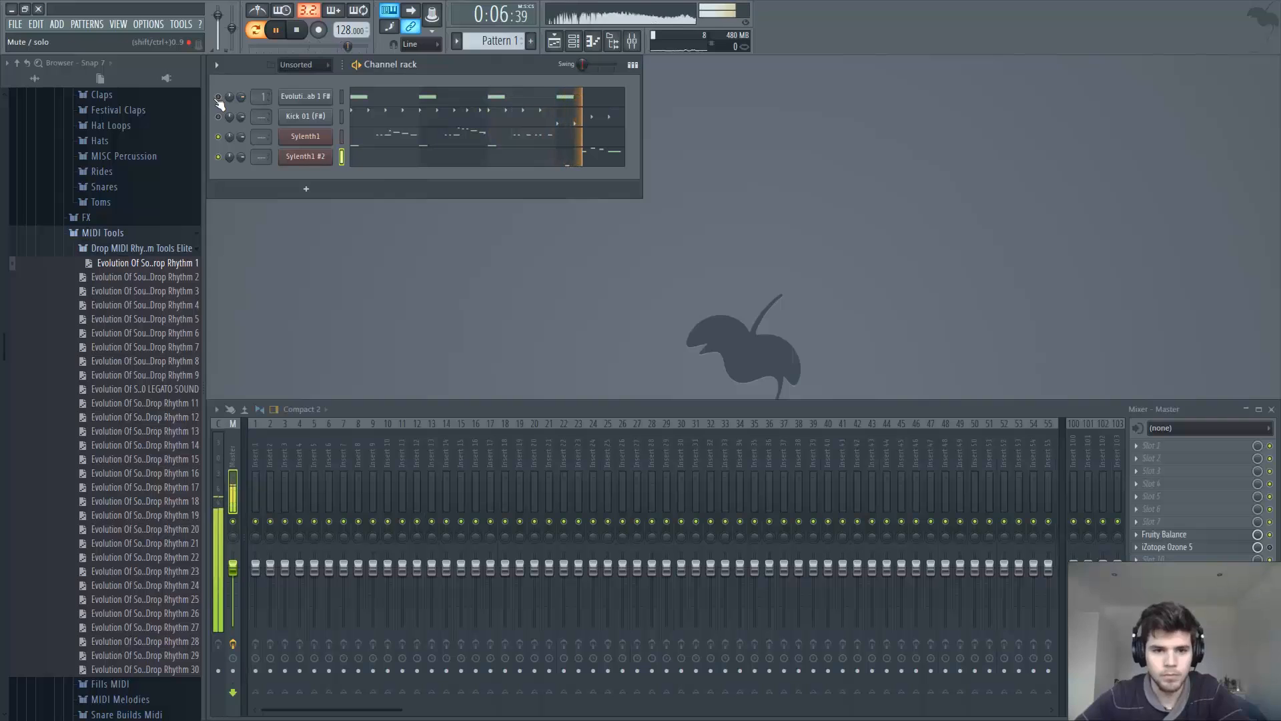
- Open the Sylenth1 #2 notes in the piano roll and play the pattern from the start of bar 4
click(562, 157)
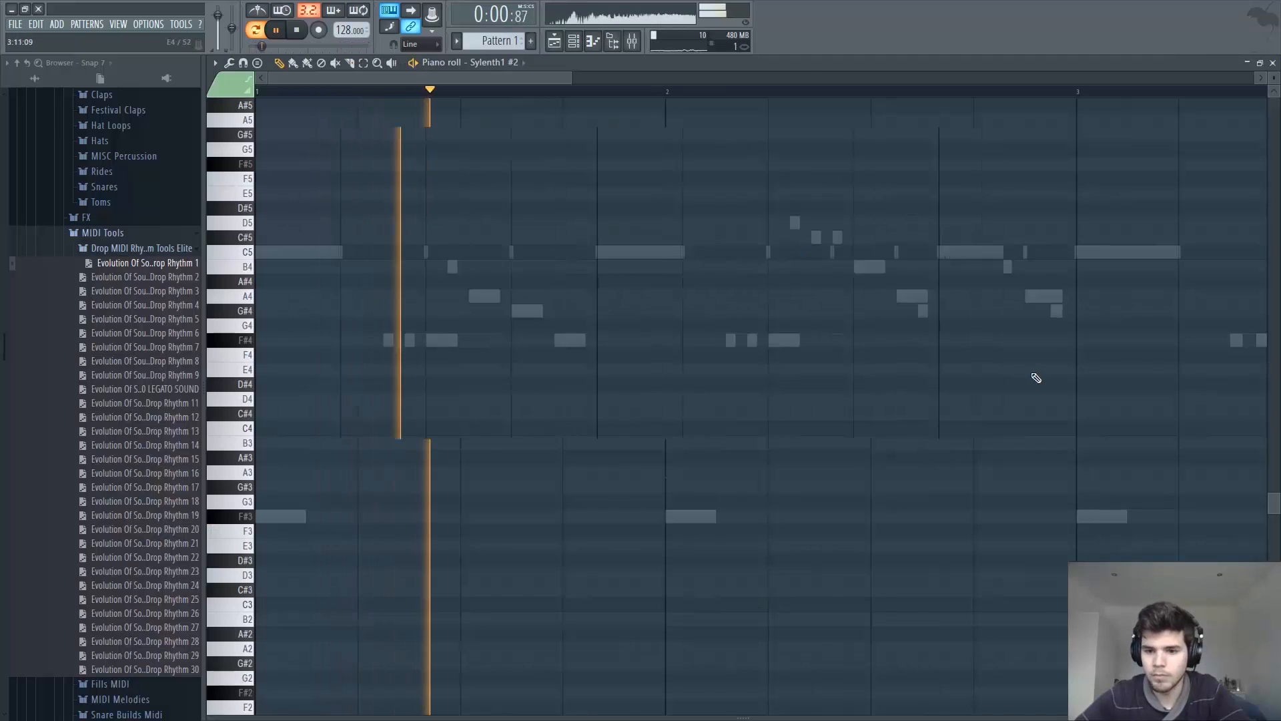
key(space)
click(946, 93)
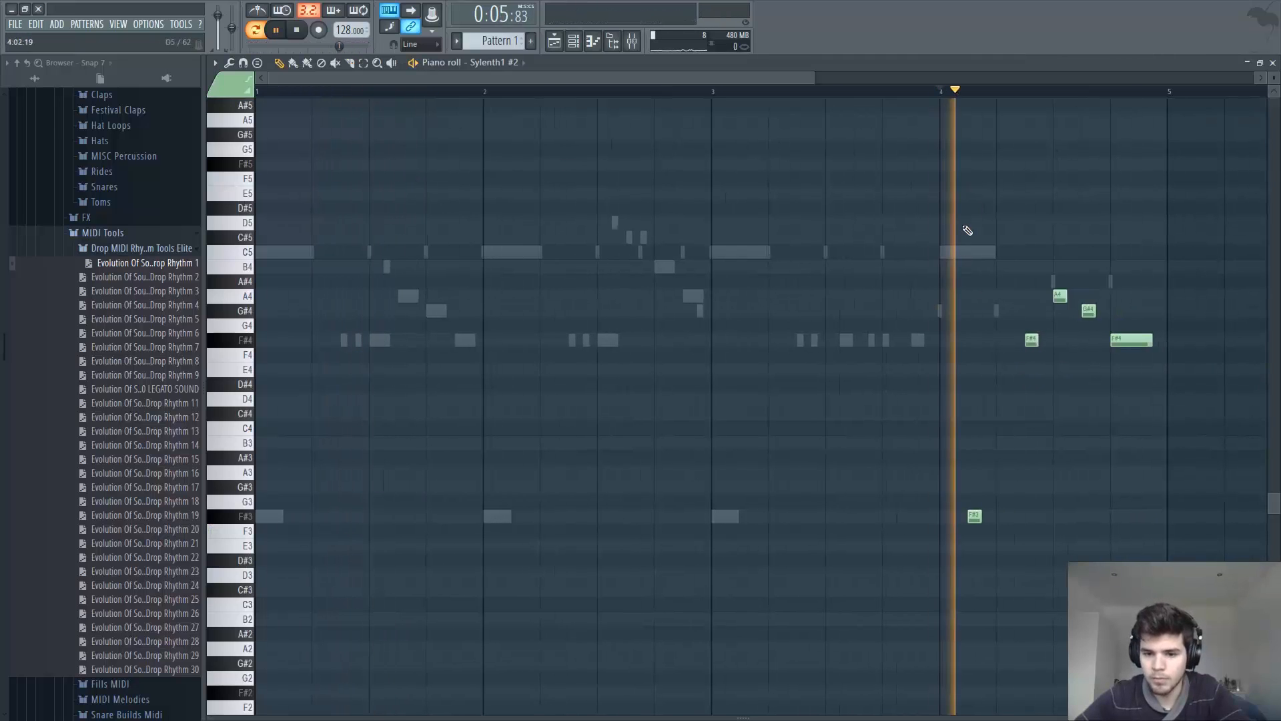
key(space)
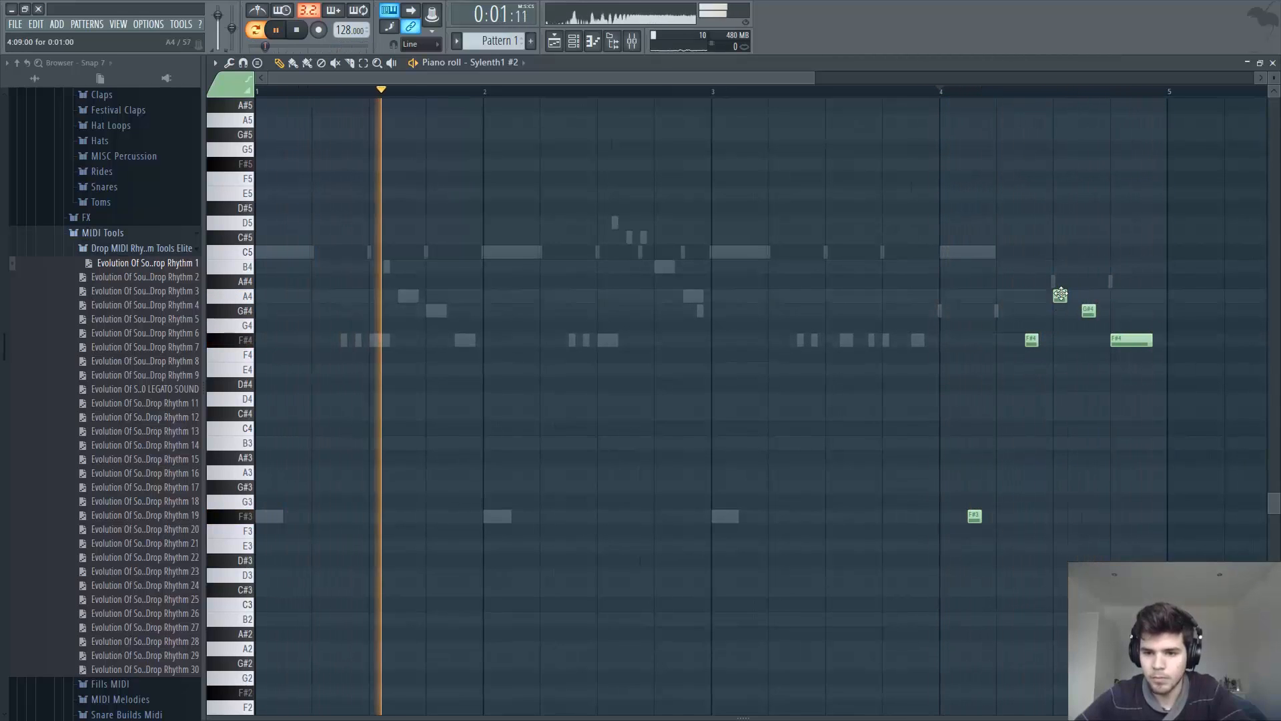
- Try bar 4's A4 and G#4 notes one sixteenth step later, listen, and move them back
drag(1089, 311, 1104, 313)
key(space)
key(space)
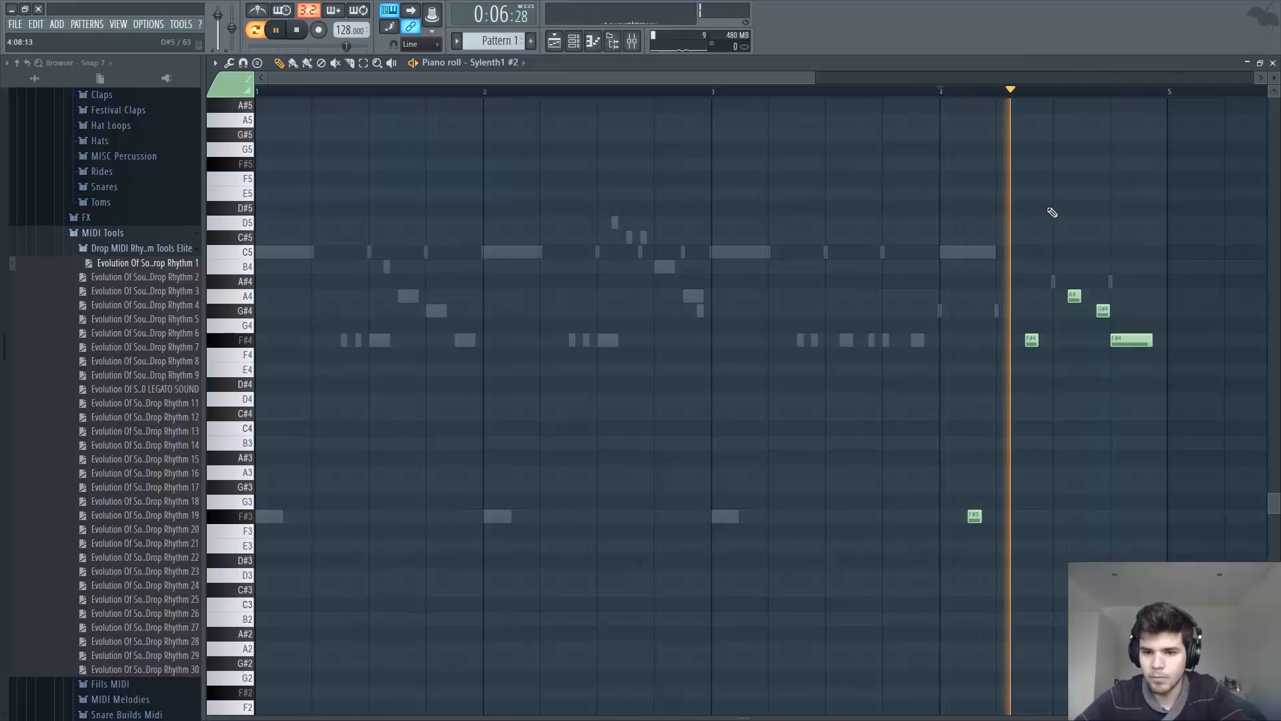
drag(1103, 311, 1089, 311)
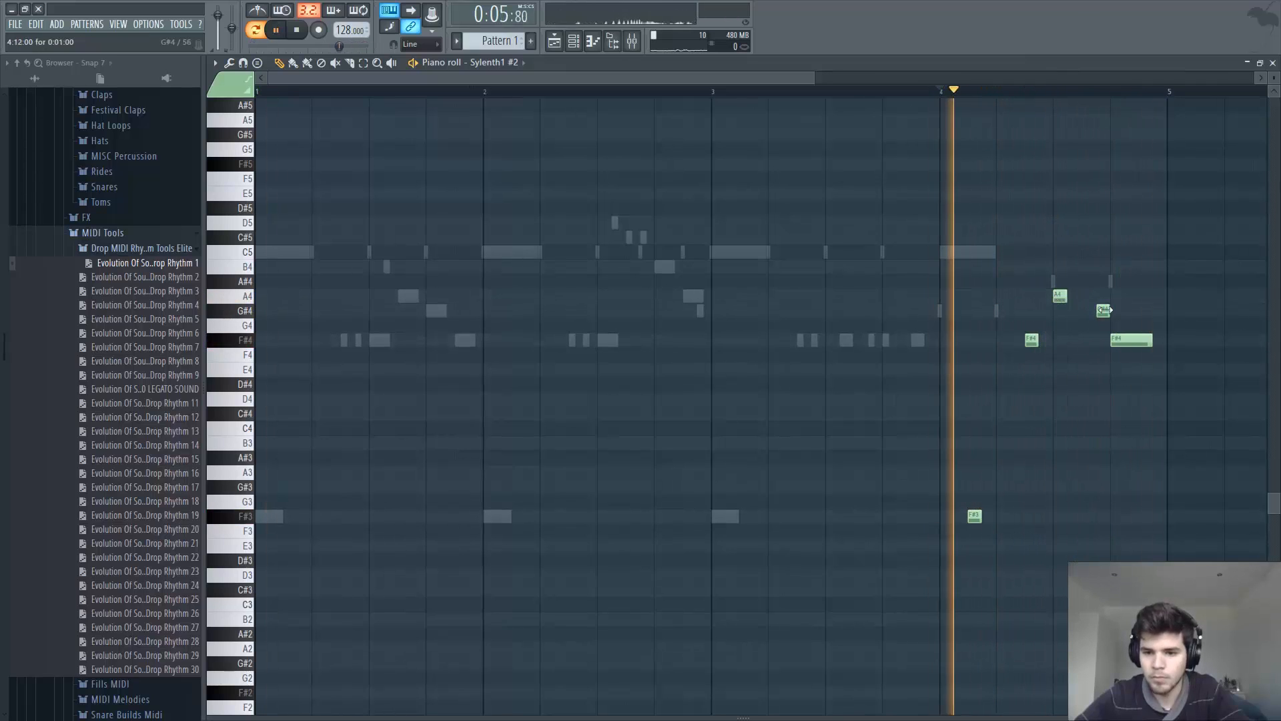
- Close the piano roll and play the whole pattern from the start with the brass stab channel unmuted
key(F7)
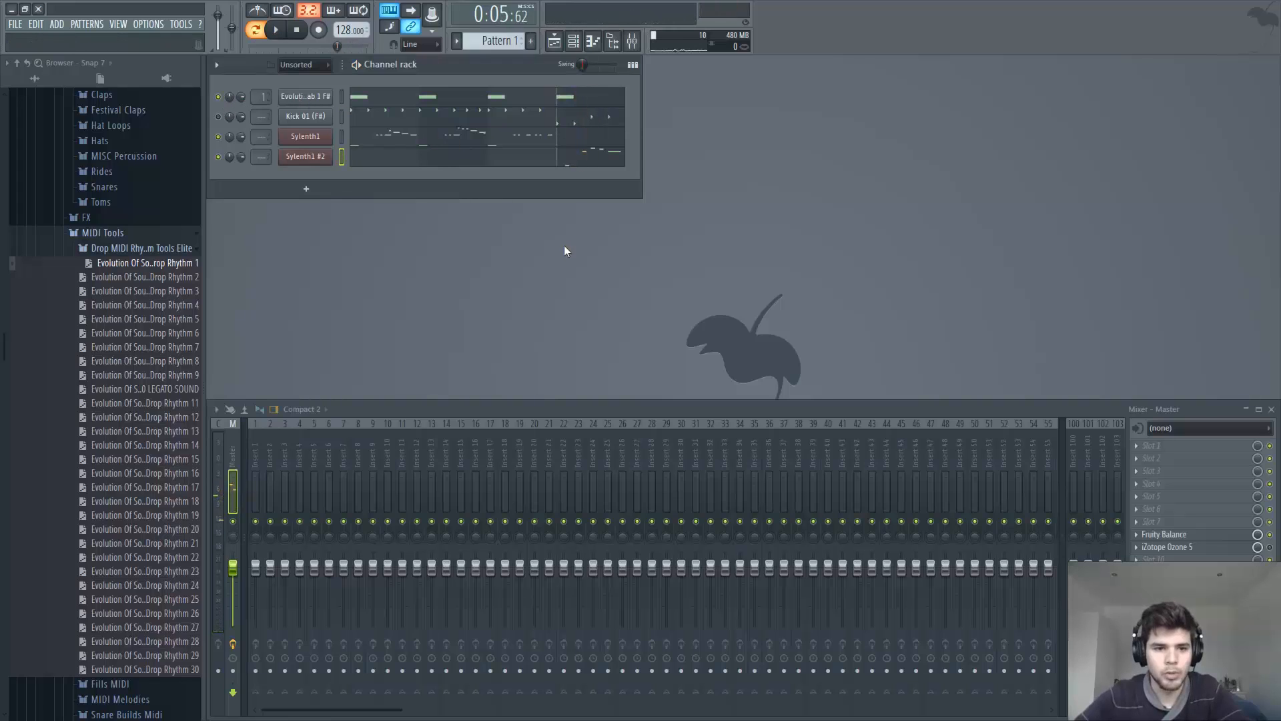
click(297, 30)
key(space)
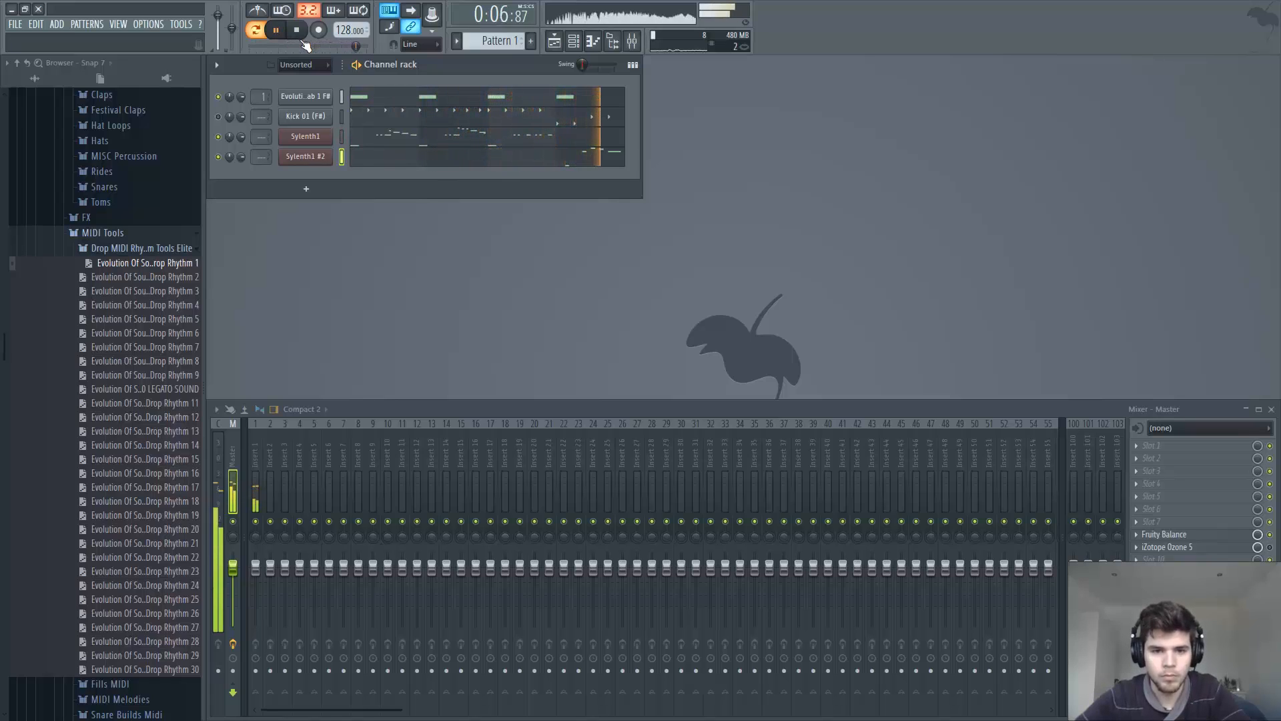
key(space)
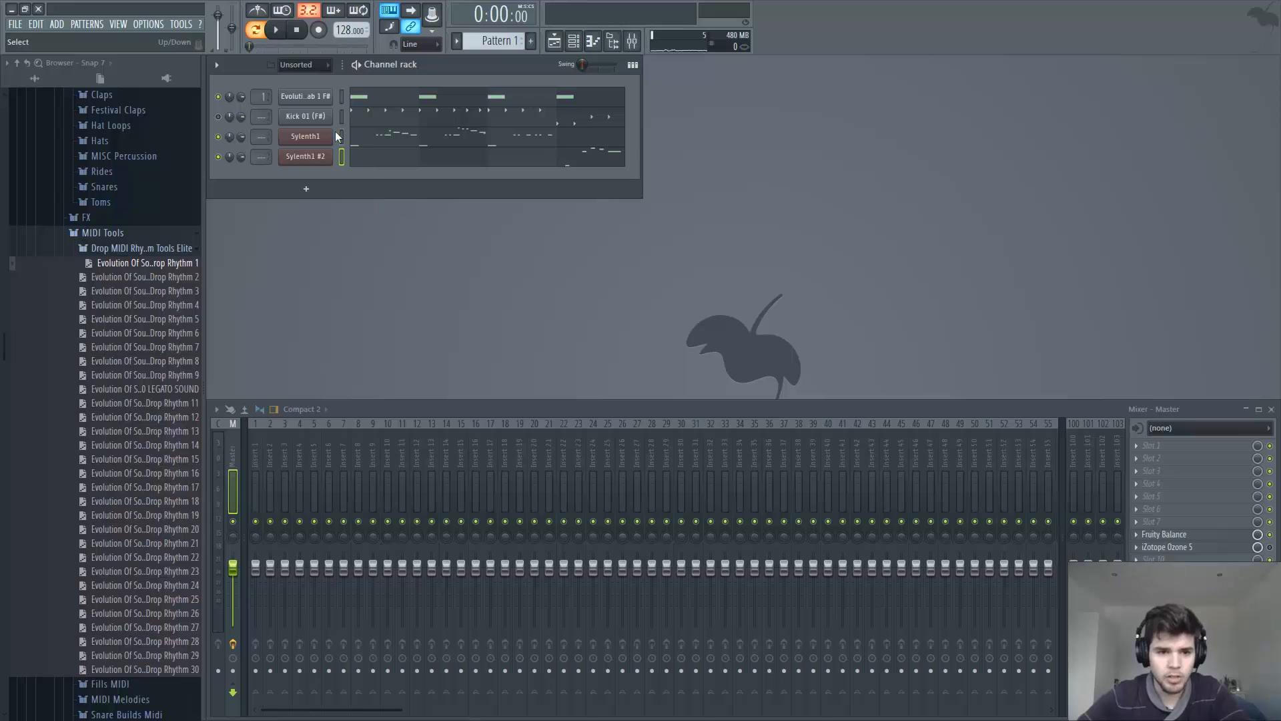
- Route both Sylenth1 channels to mixer track 15 and play the pattern
click(462, 454)
right_click(462, 455)
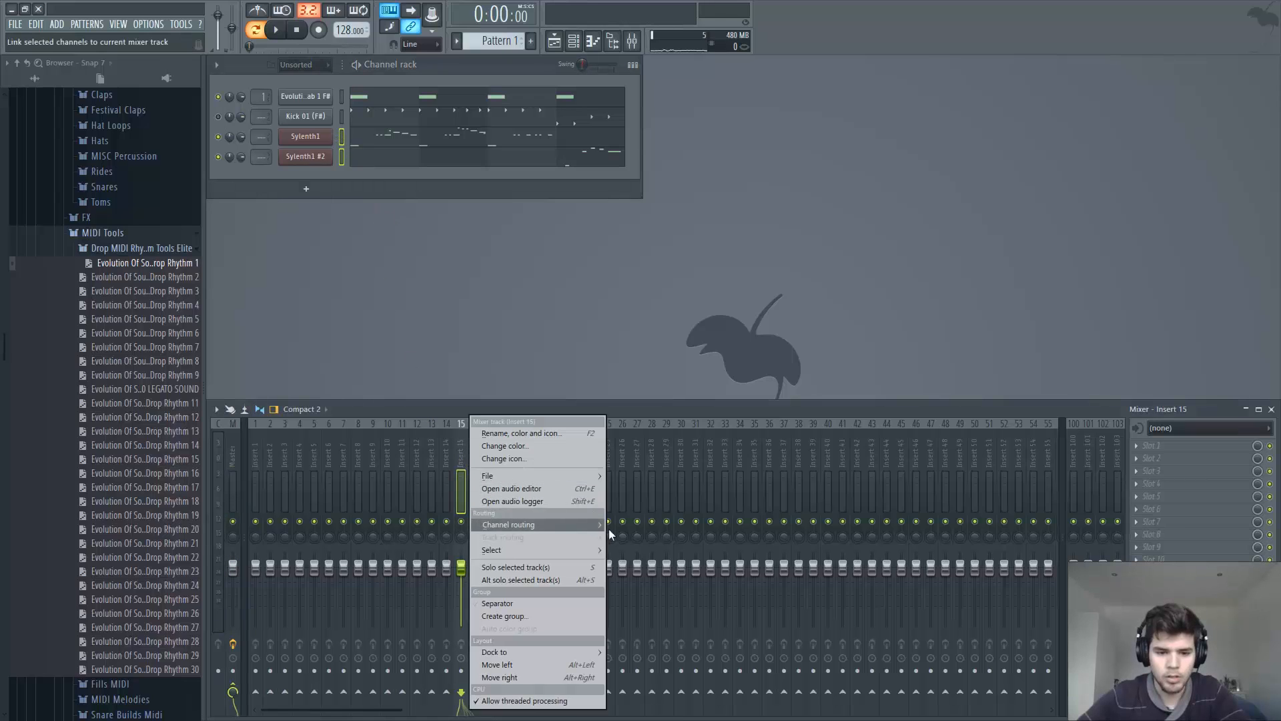
click(626, 525)
key(space)
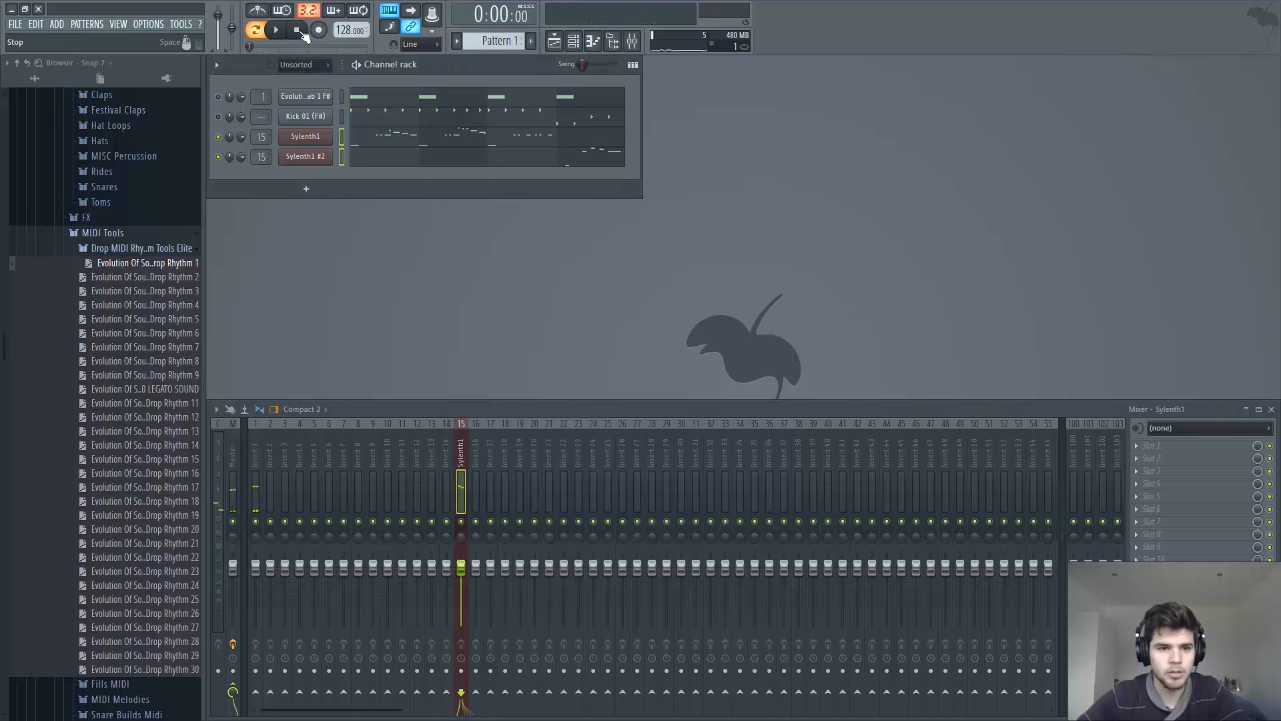
- Add FabFilter Pro-Q 2 to the first effect slot of the Sylenth1 mixer track and load its Low Cut preset
click(1173, 447)
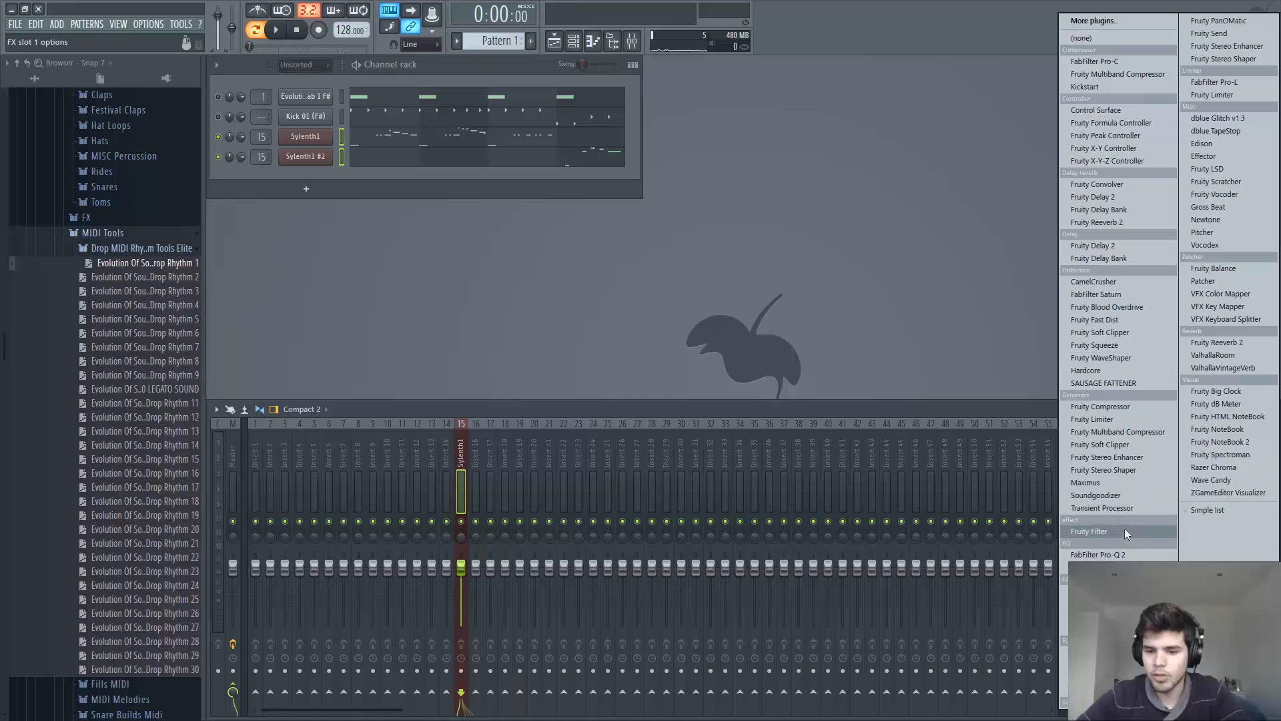
click(1125, 554)
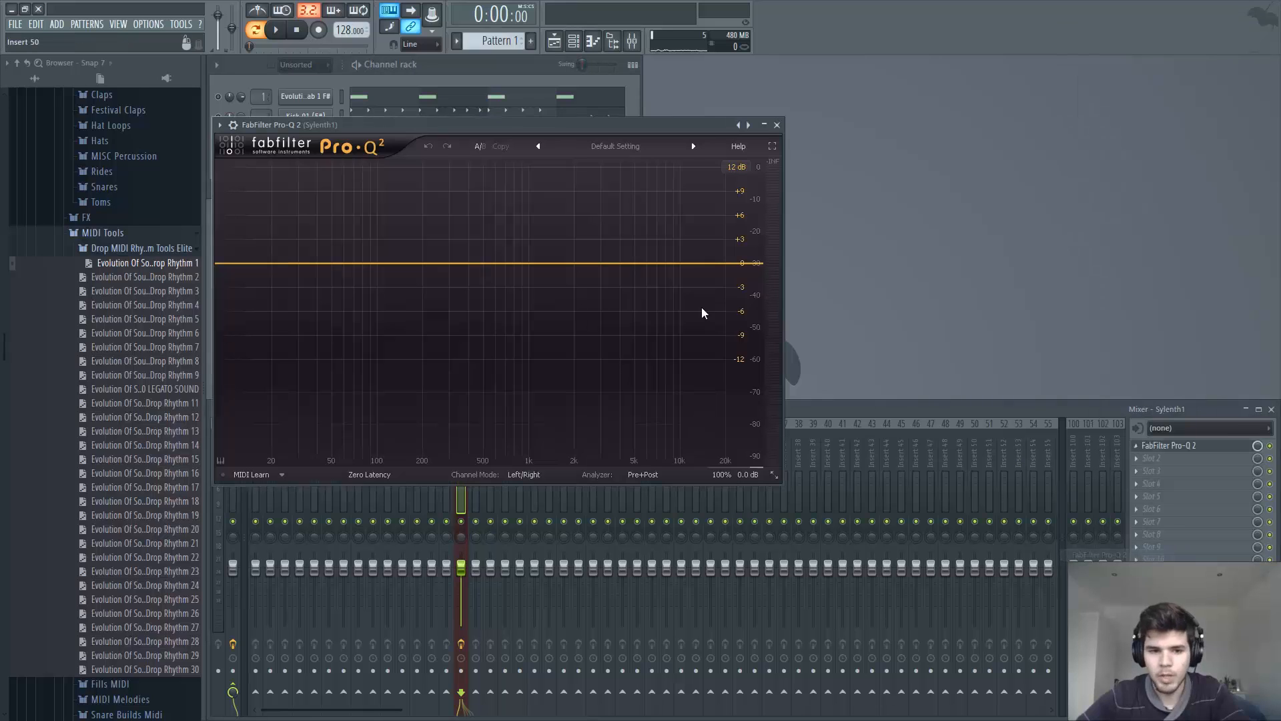
click(638, 150)
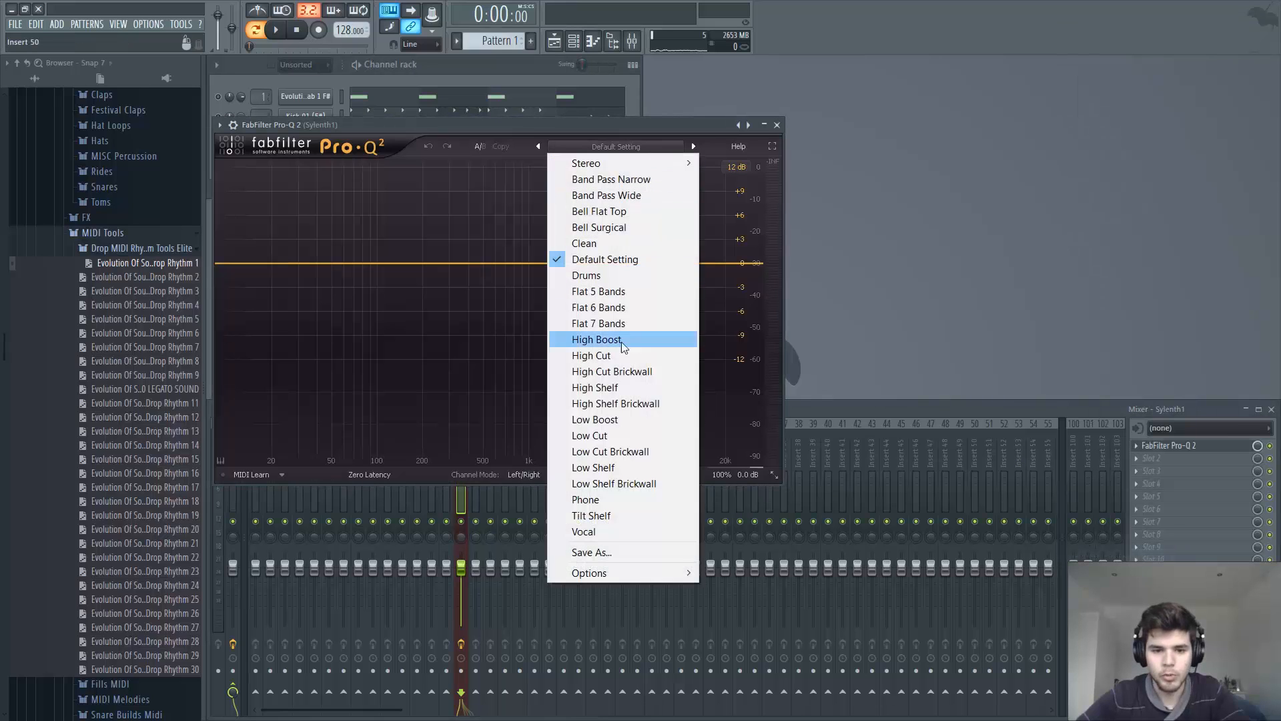
click(611, 437)
- With the pattern playing, add a high shelf at about 10.3 kHz with +4.75 dB gain and Q 0.3, and close the equalizer
key(space)
click(644, 147)
click(645, 148)
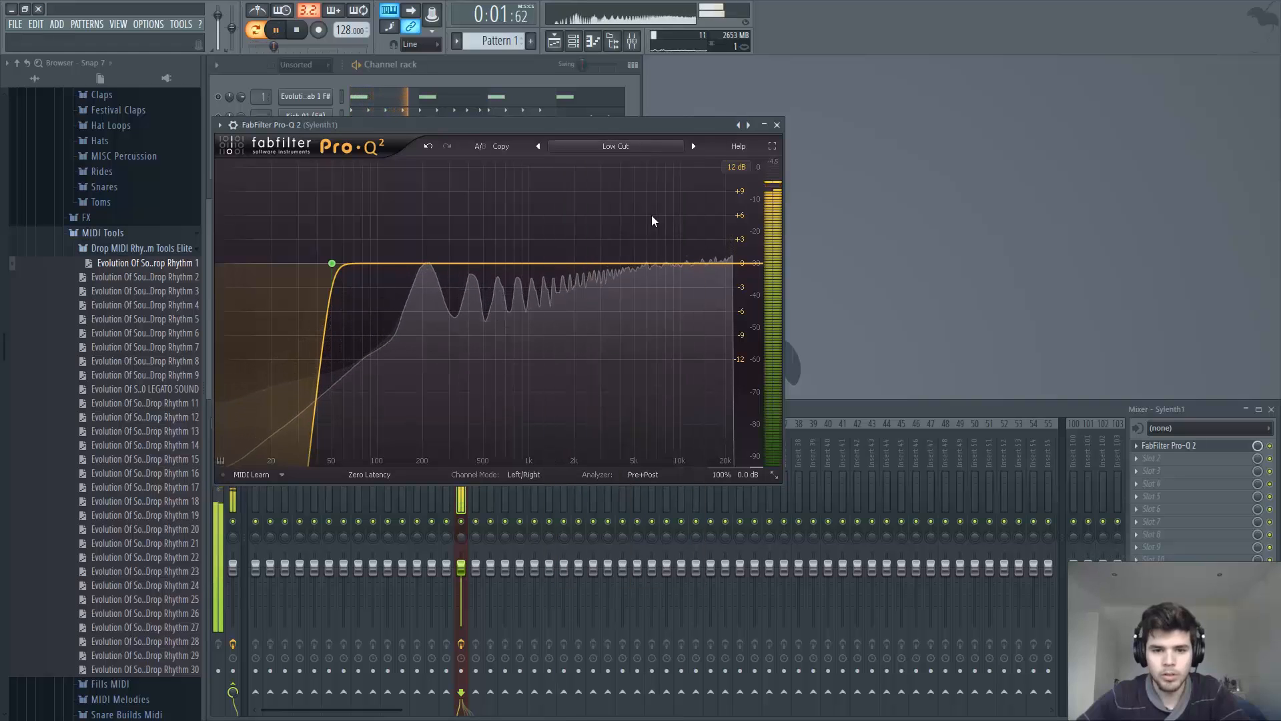
drag(690, 264, 682, 244)
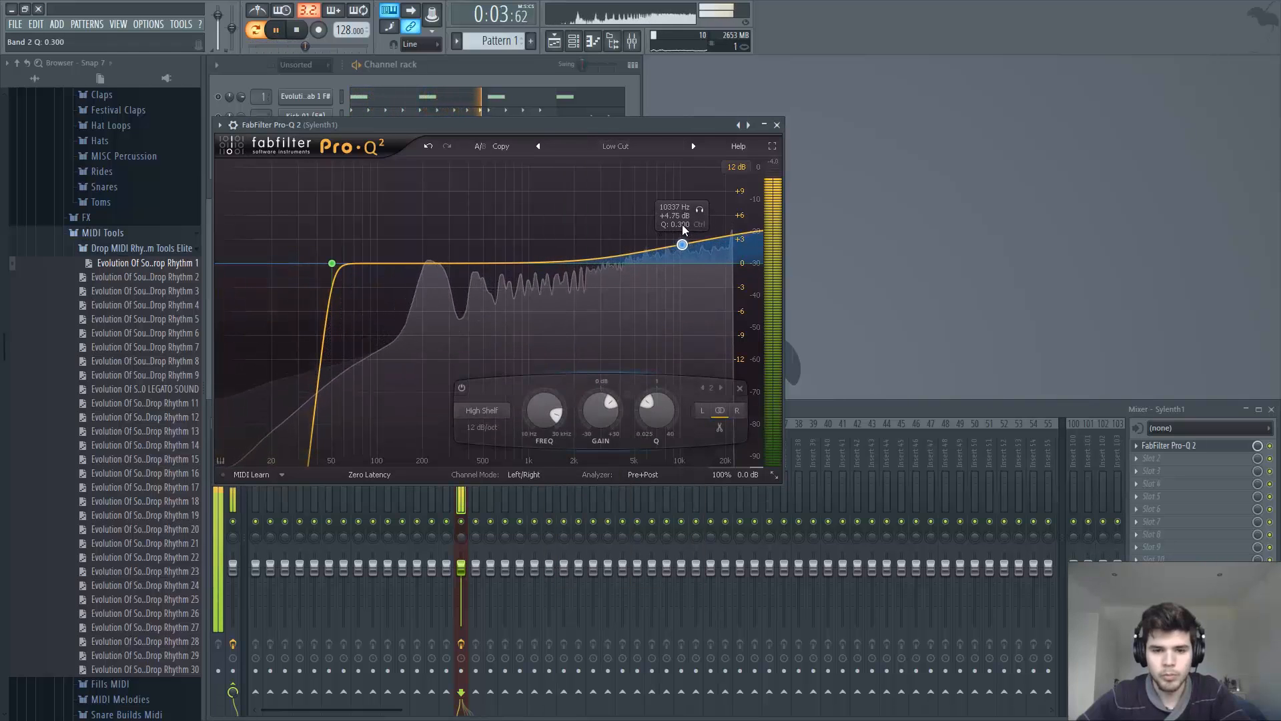
key(space)
click(778, 126)
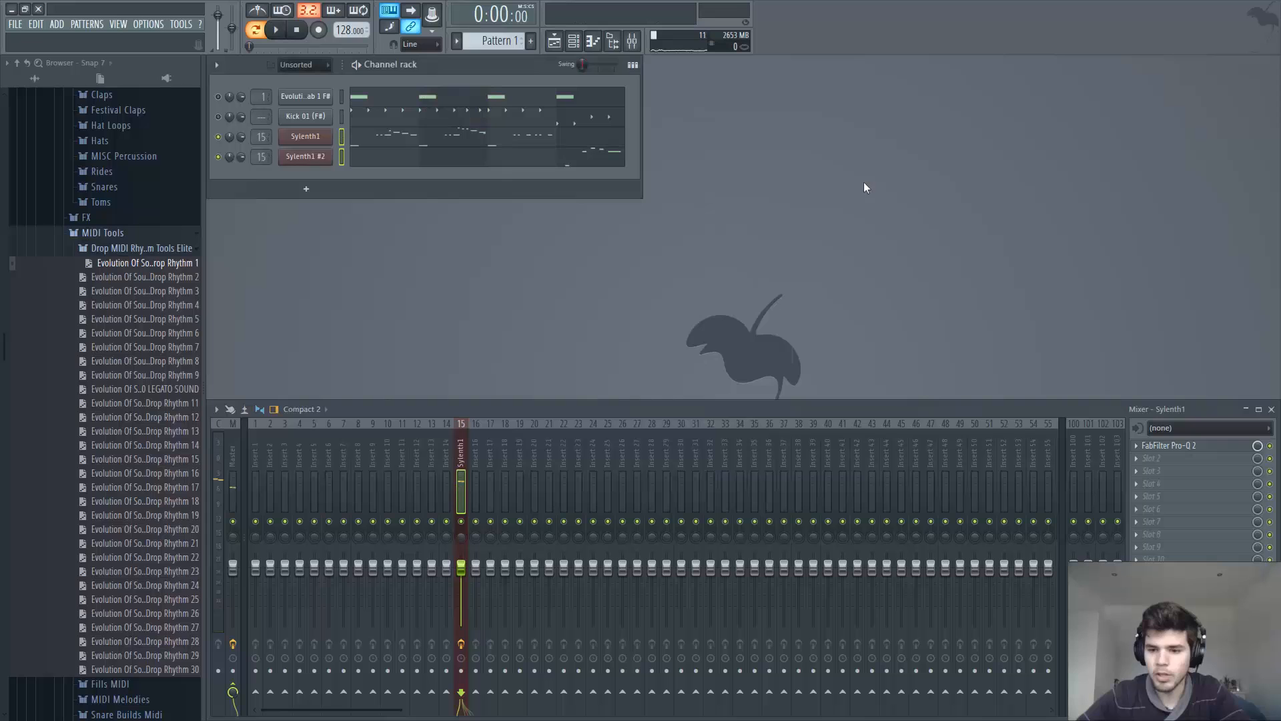
- Add FabFilter Pro-C to the second effect slot of the Sylenth1 mixer track and place its window beside the channel rack
click(1148, 457)
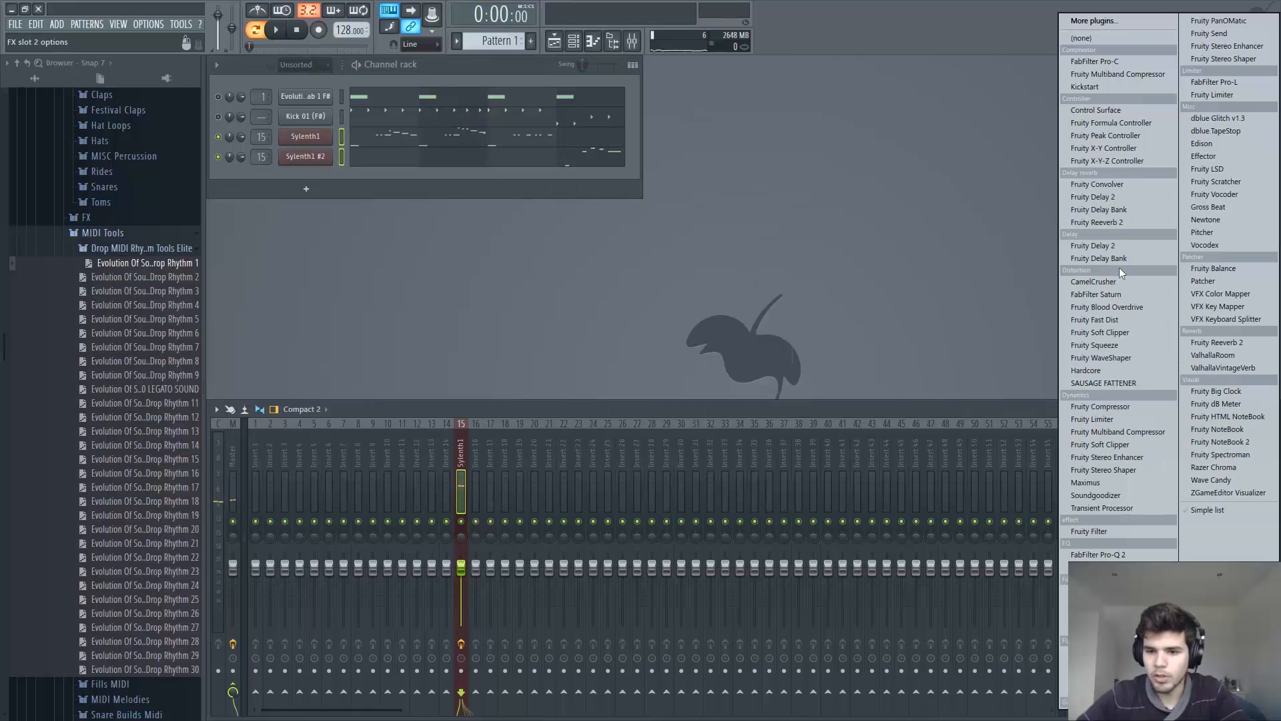
click(1101, 61)
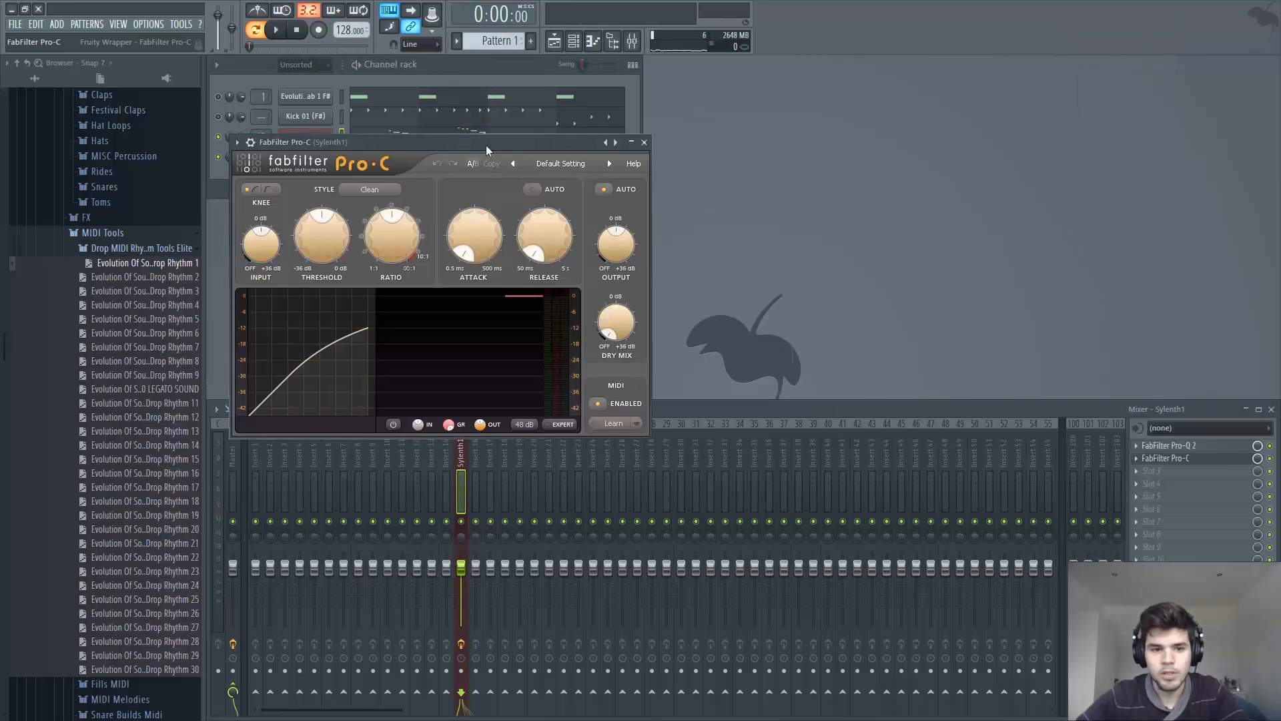
drag(486, 145, 900, 148)
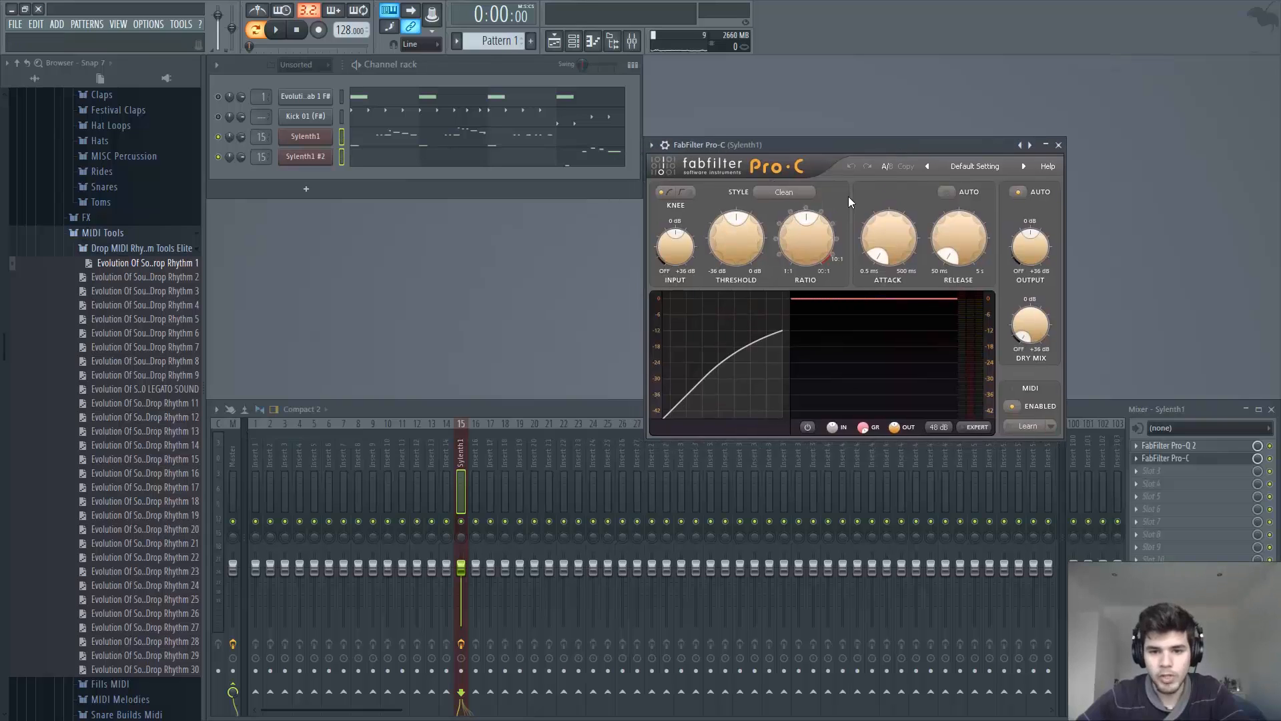
- Turn on auto release in Pro-C, choose a hard knee, and set the ratio to 4:1
click(947, 192)
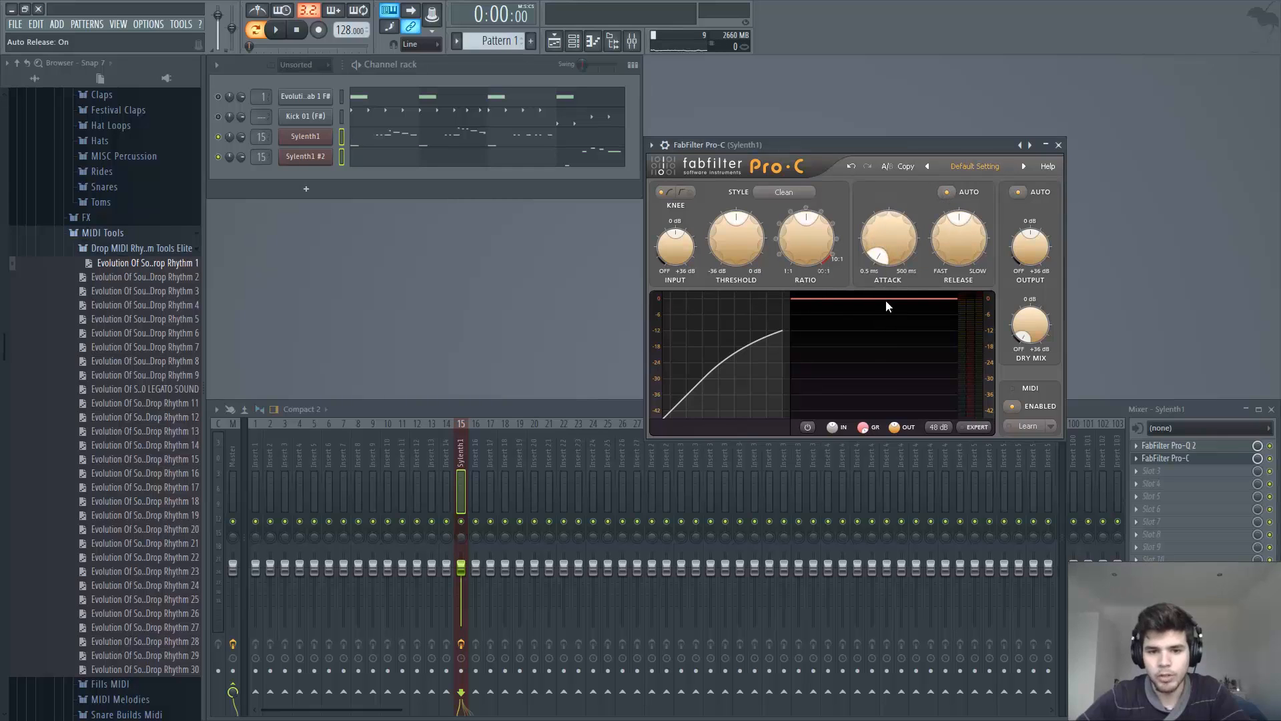
click(687, 198)
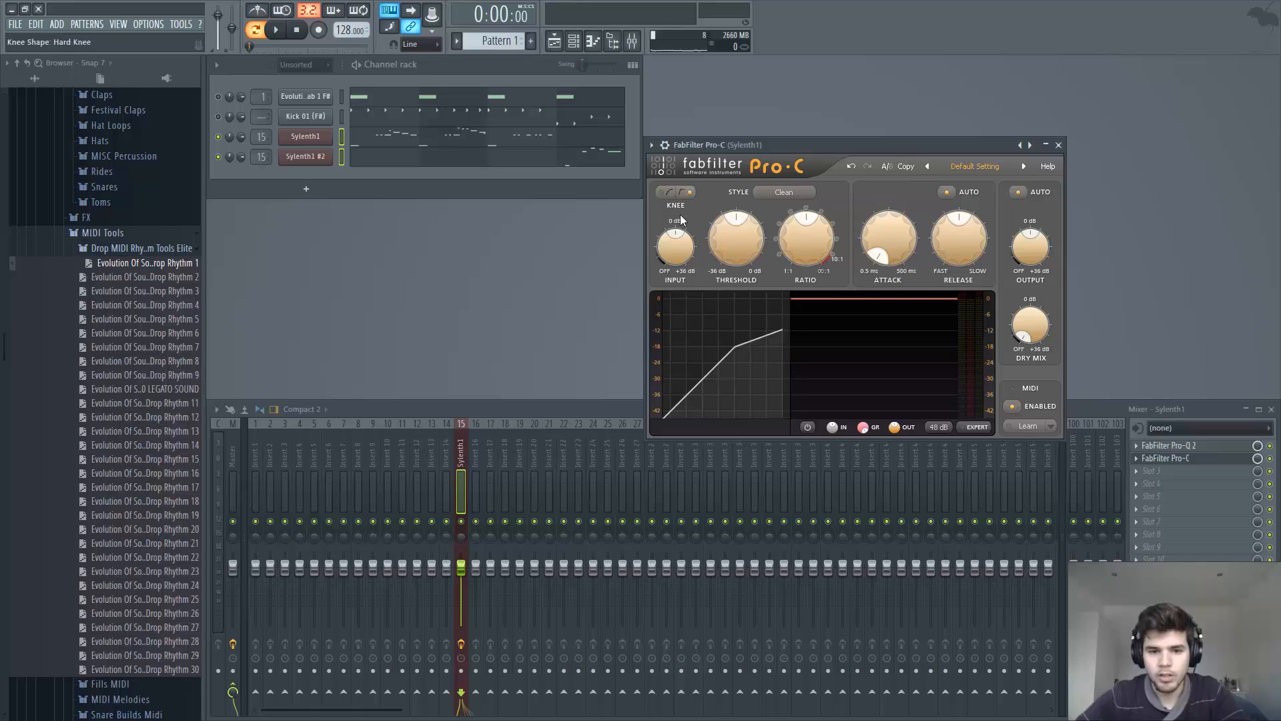
mouse_move(814, 262)
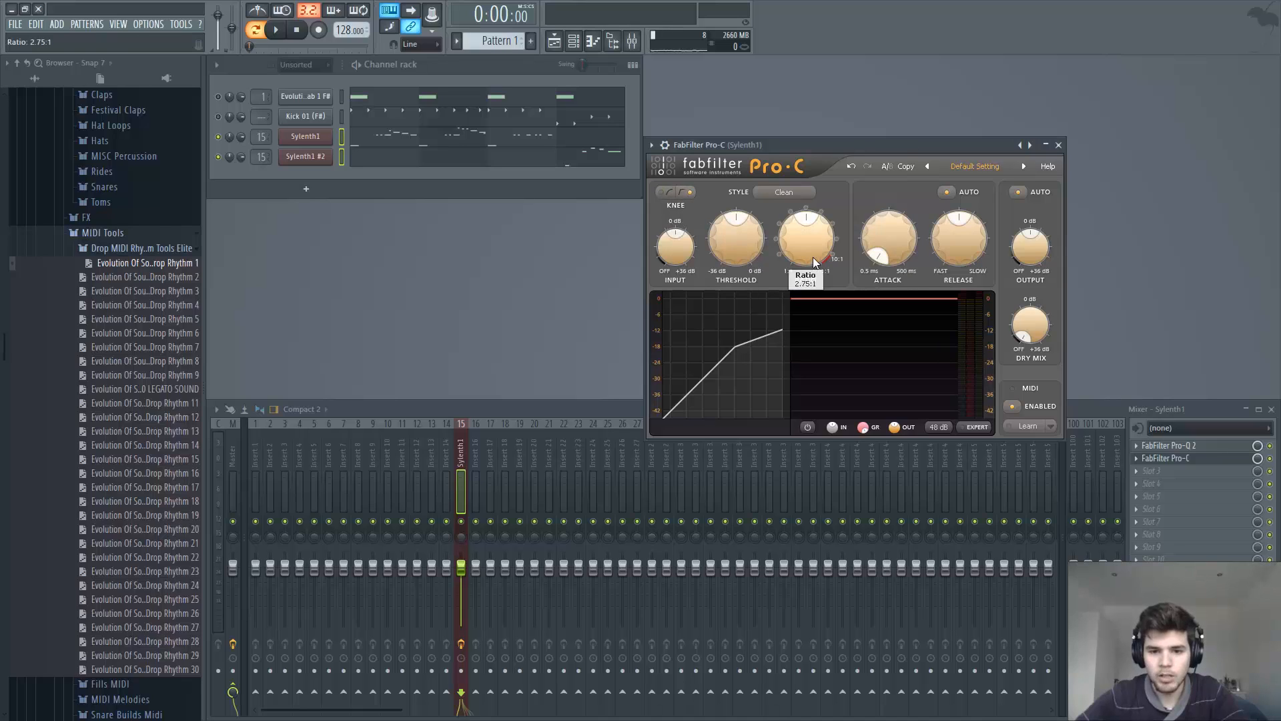
key(Return)
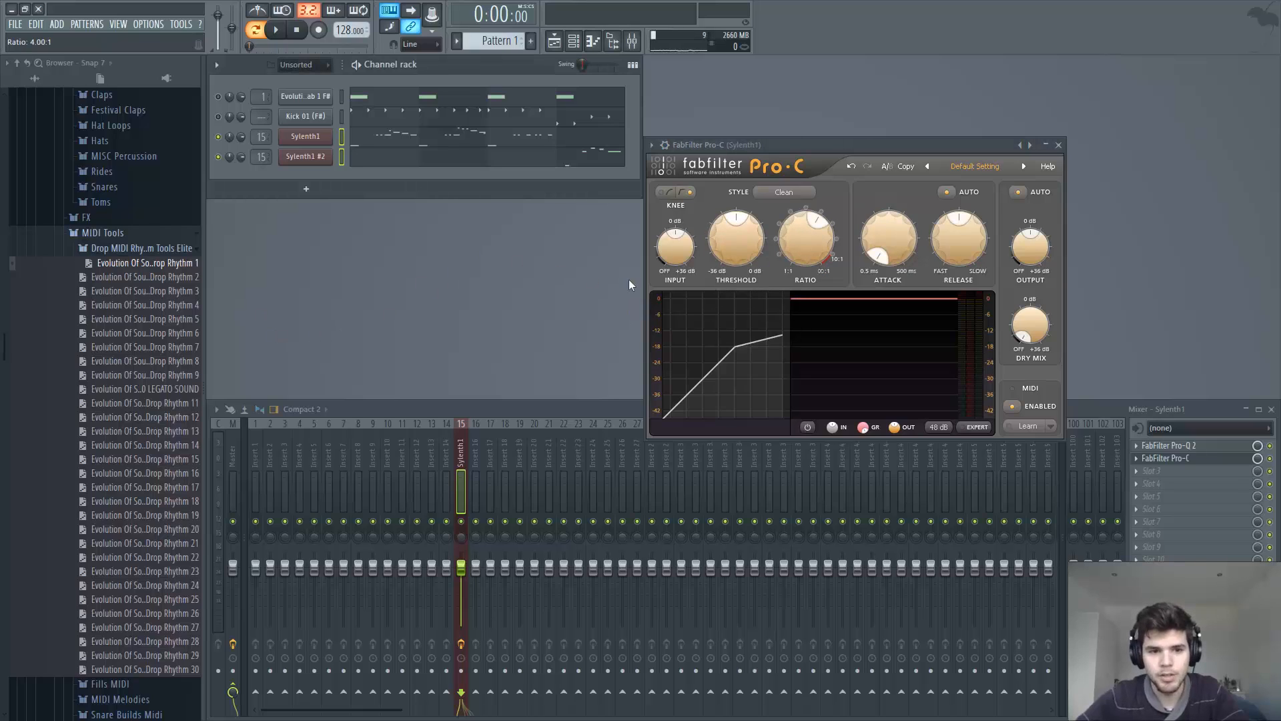
- With the pattern playing, raise the Pro-C threshold to about -9.7 dB, stop playback, and close the compressor
key(space)
drag(739, 247, 751, 213)
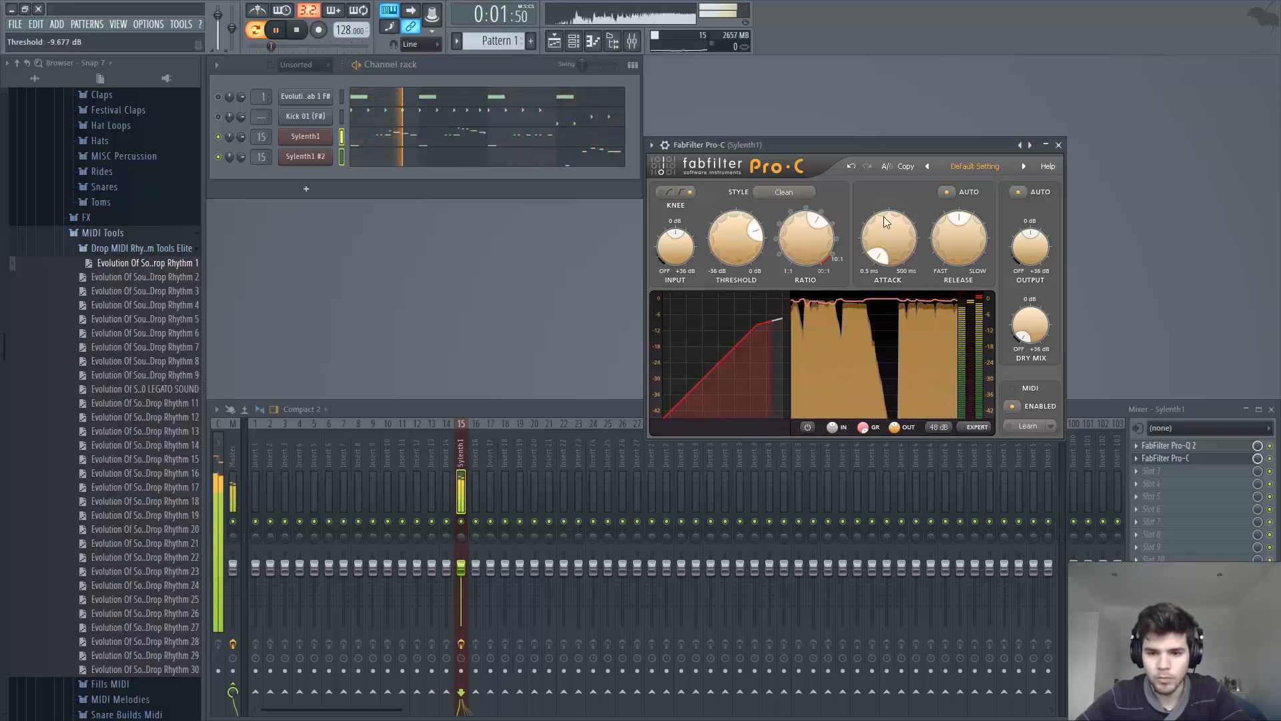
key(space)
click(1059, 145)
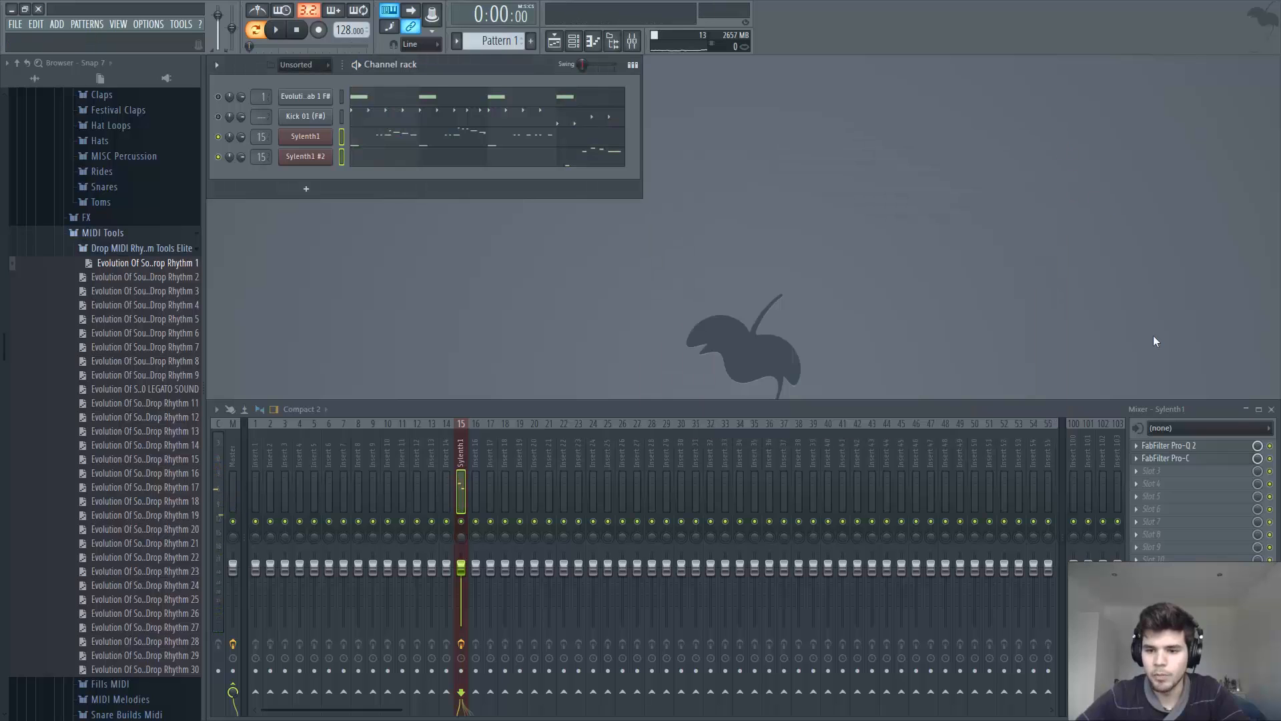
- Add ValhallaVintageVerb to the third effect slot of the Sylenth1 mixer track and set its mix to 22.4 %
click(1176, 474)
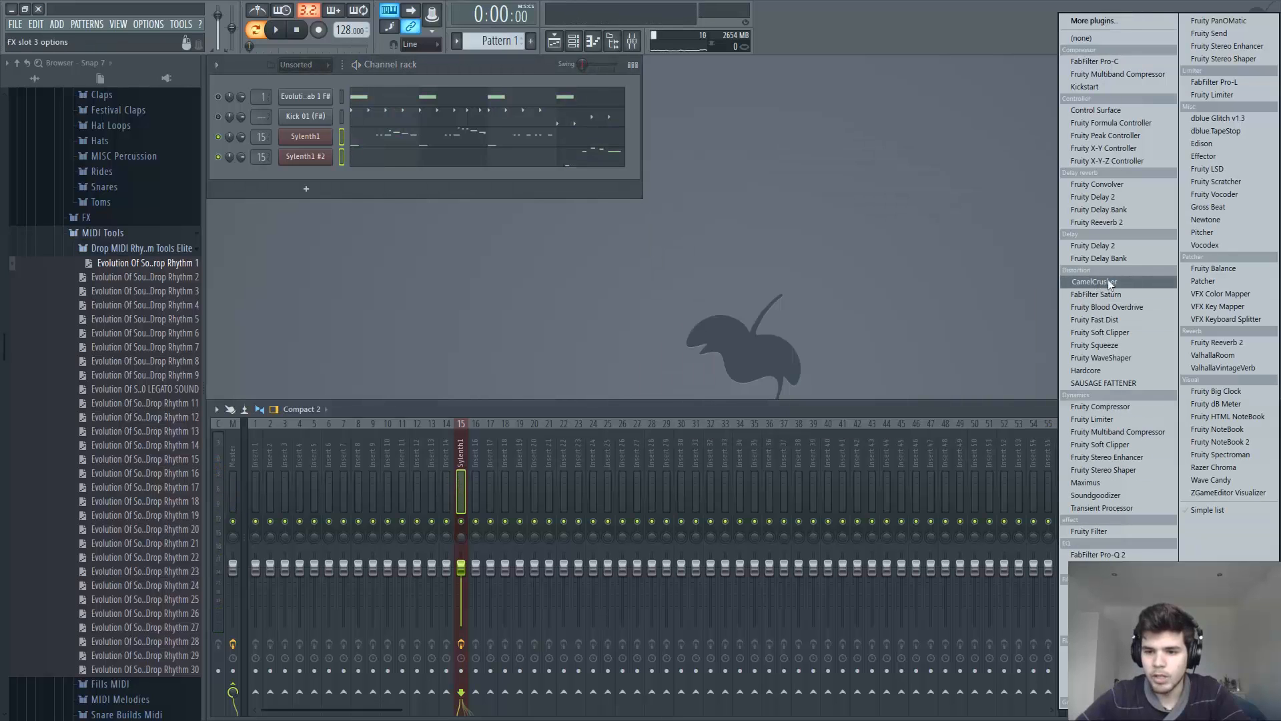
click(1227, 366)
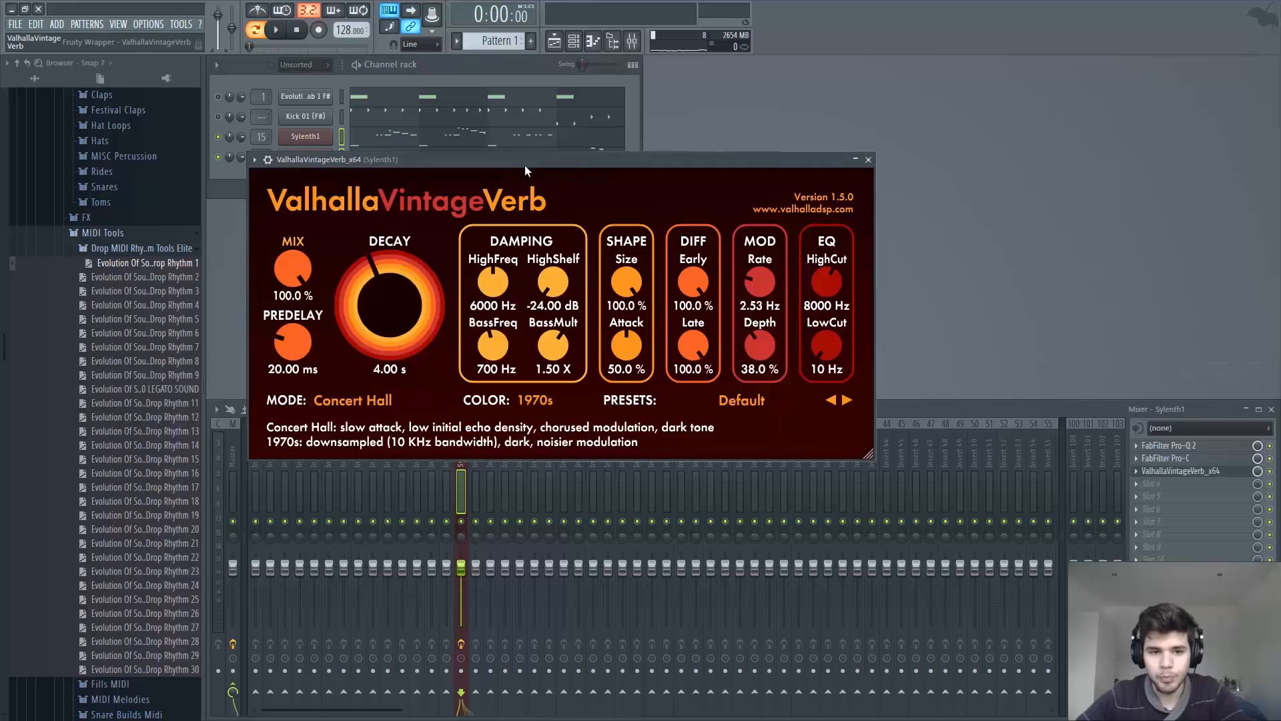
drag(525, 165, 815, 176)
drag(579, 280, 563, 325)
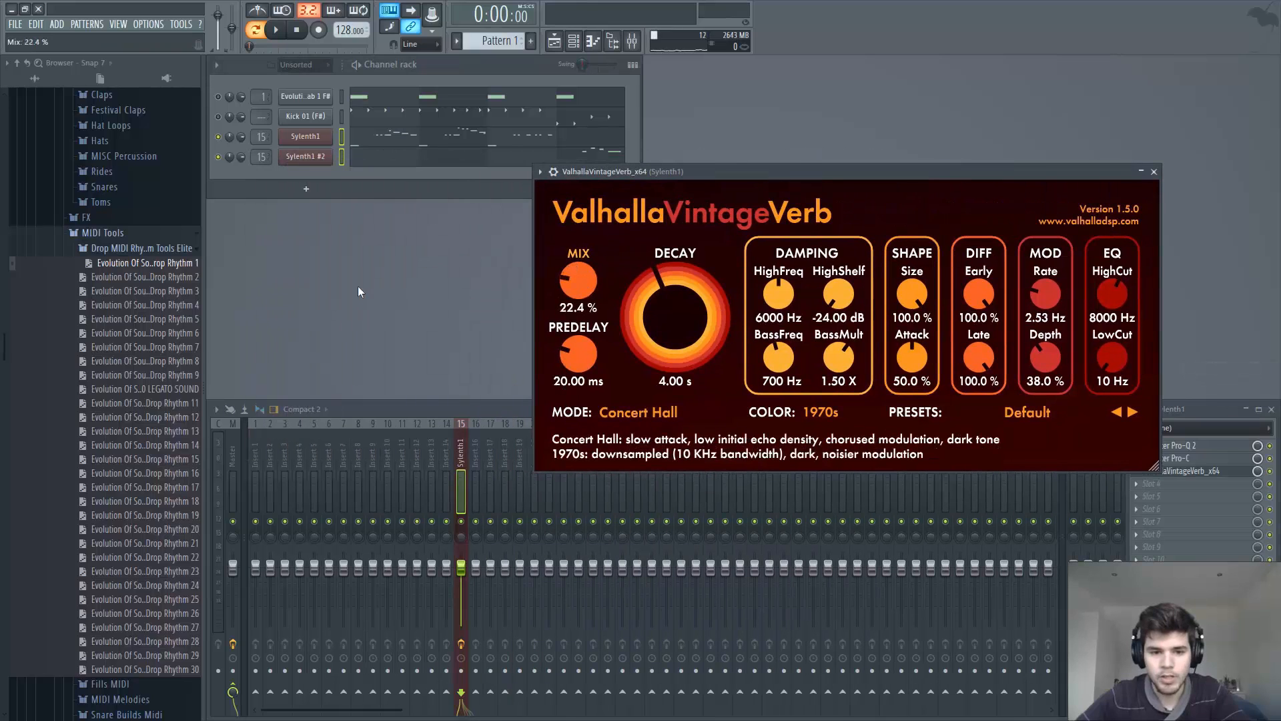
- With the pattern playing, set the reverb predelay to 0 ms and decay to 0.72 s, and close its window
key(space)
drag(670, 323, 667, 369)
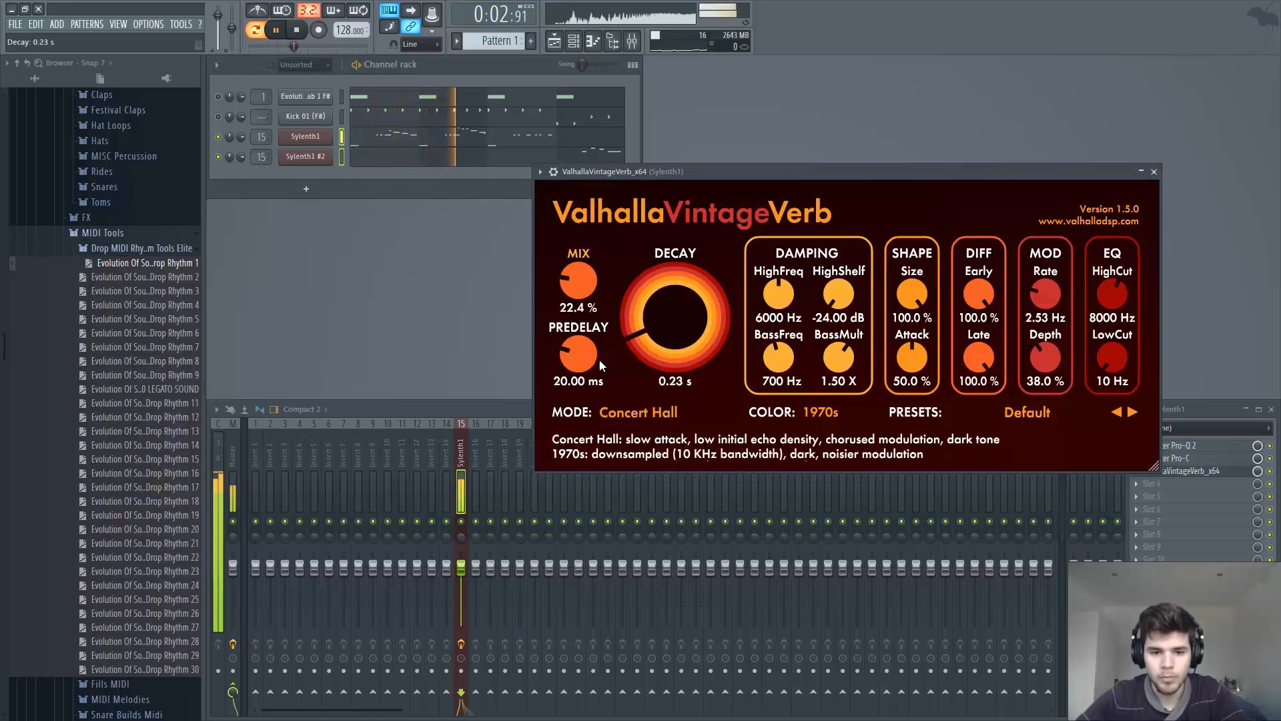
drag(578, 353, 586, 403)
drag(677, 334, 692, 303)
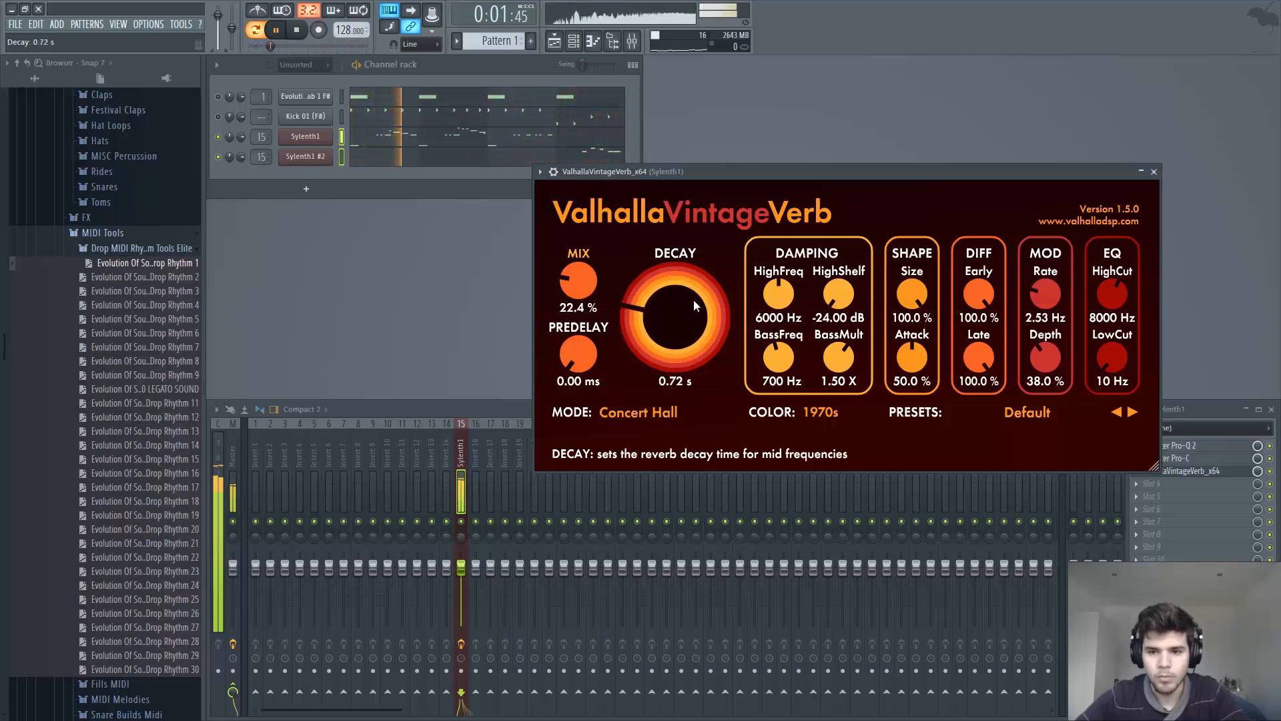
key(Escape)
key(space)
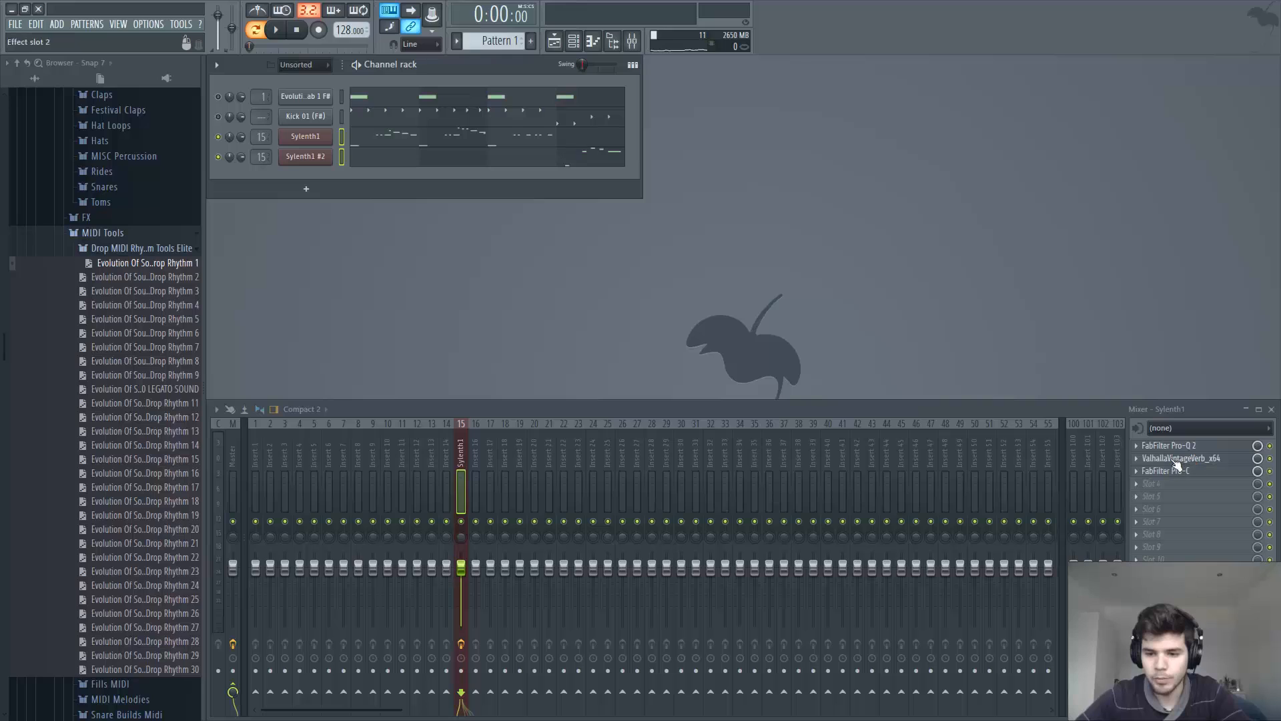
- Move ValhallaVintageVerb up to the first effect slot, above Pro-Q 2 and Pro-C, and play the pattern to audition it
click(1138, 459)
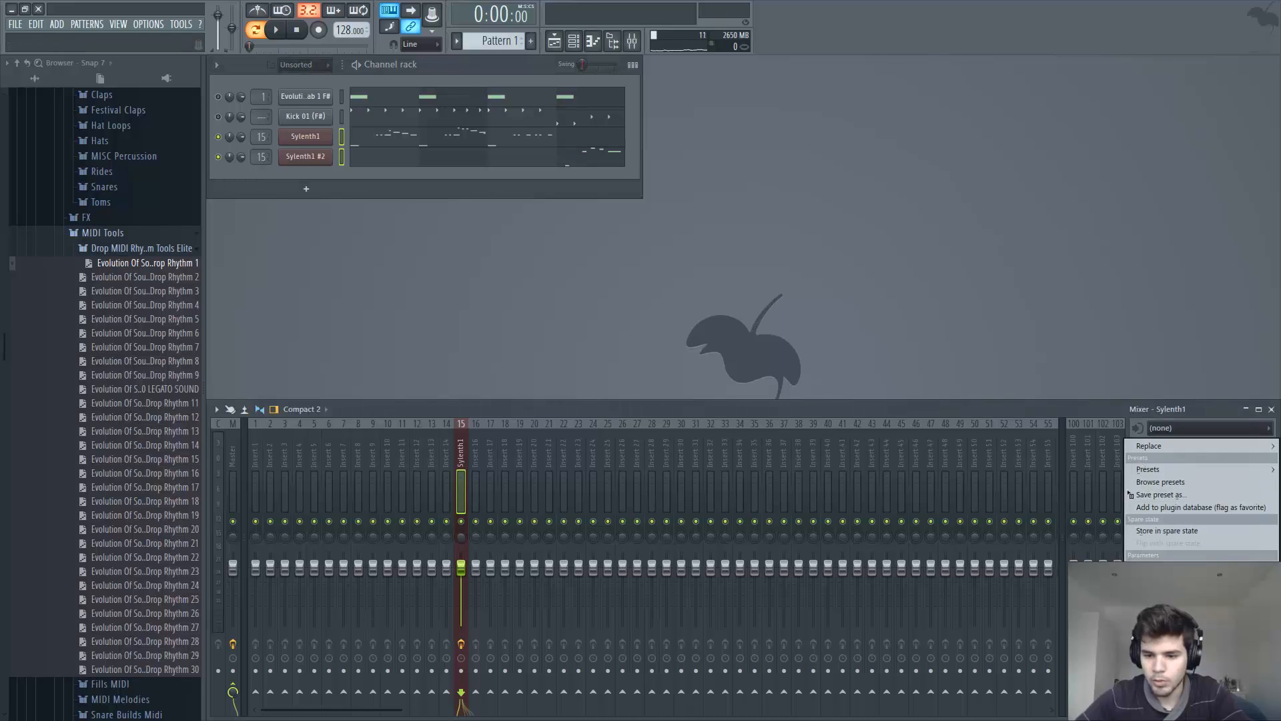
key(Escape)
key(space)
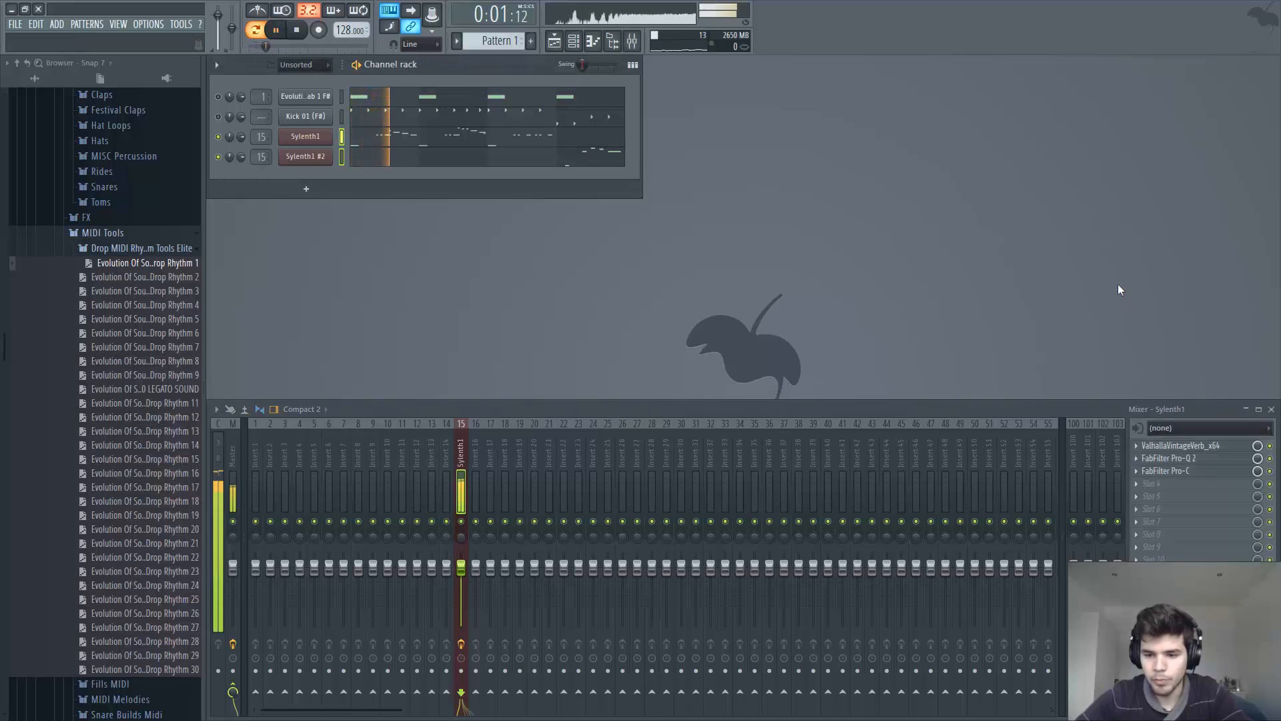
key(space)
- Add FabFilter Saturn to the fourth effect slot of the Sylenth1 mixer track and move its window clear of the channel rack
click(1147, 483)
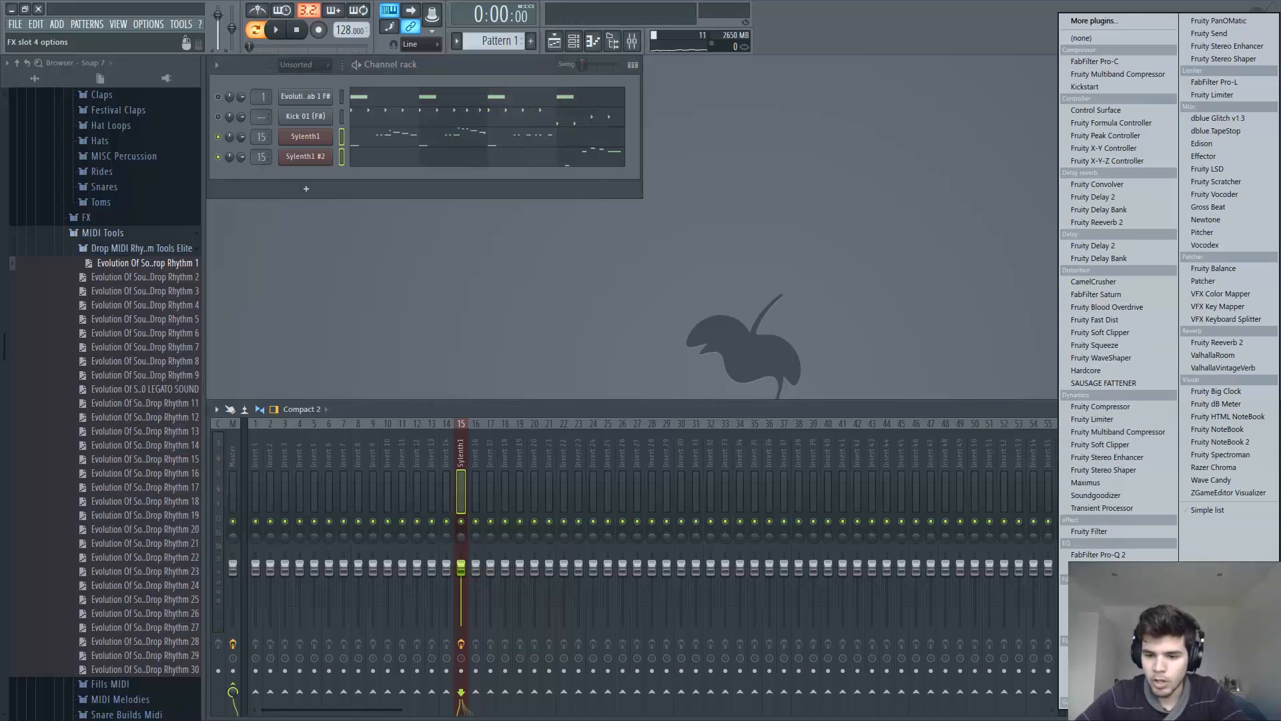
click(1124, 294)
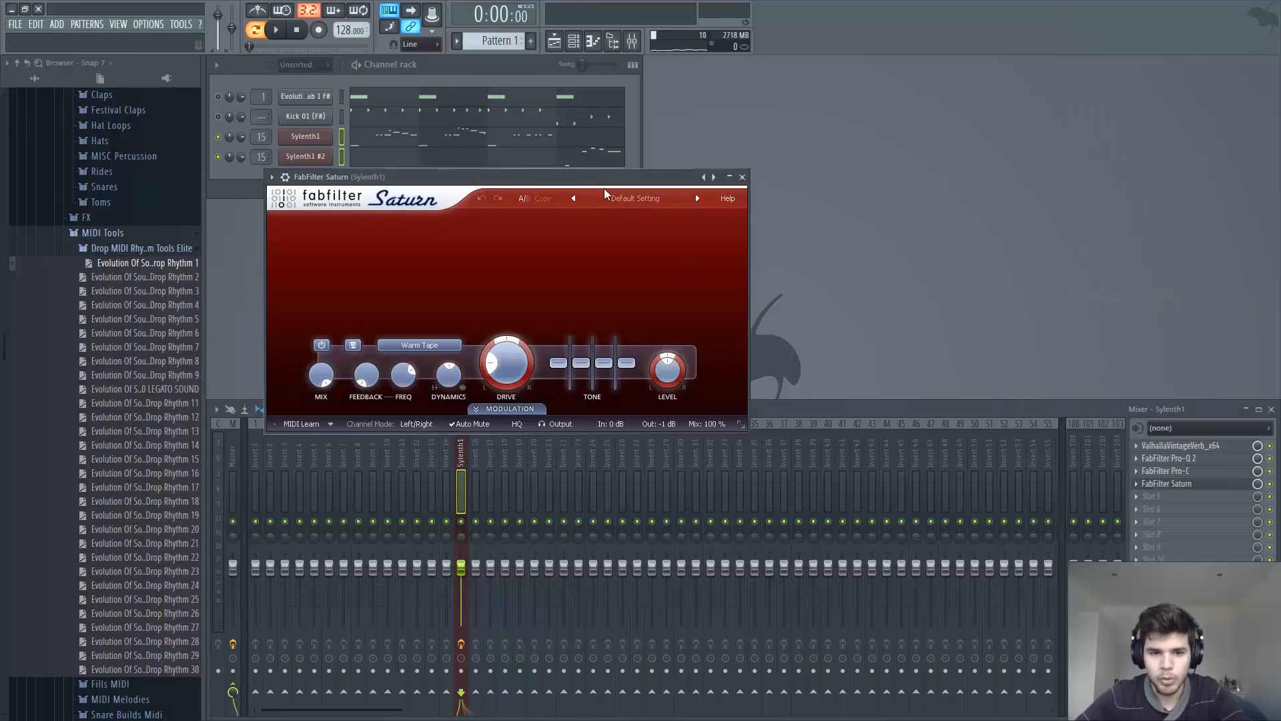
drag(603, 189, 886, 201)
drag(792, 217, 859, 203)
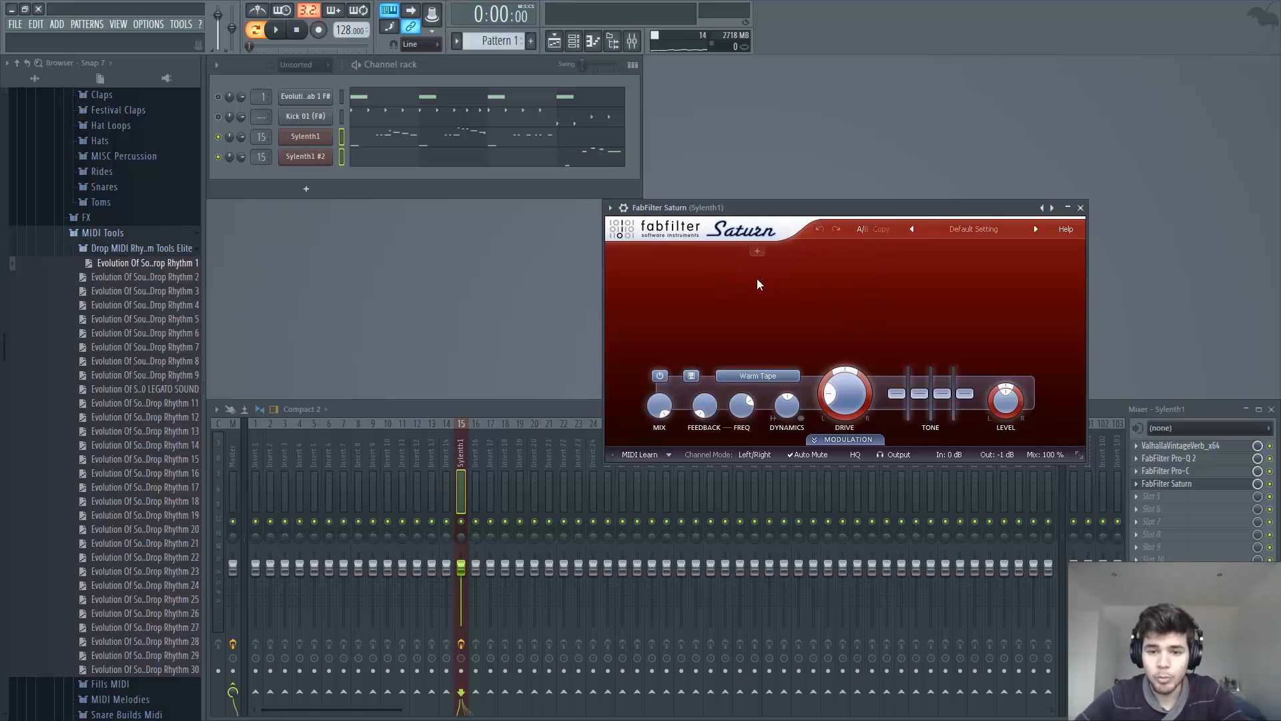
- Split Saturn into three frequency bands, with the upper crossover at about 2488 Hz
click(765, 251)
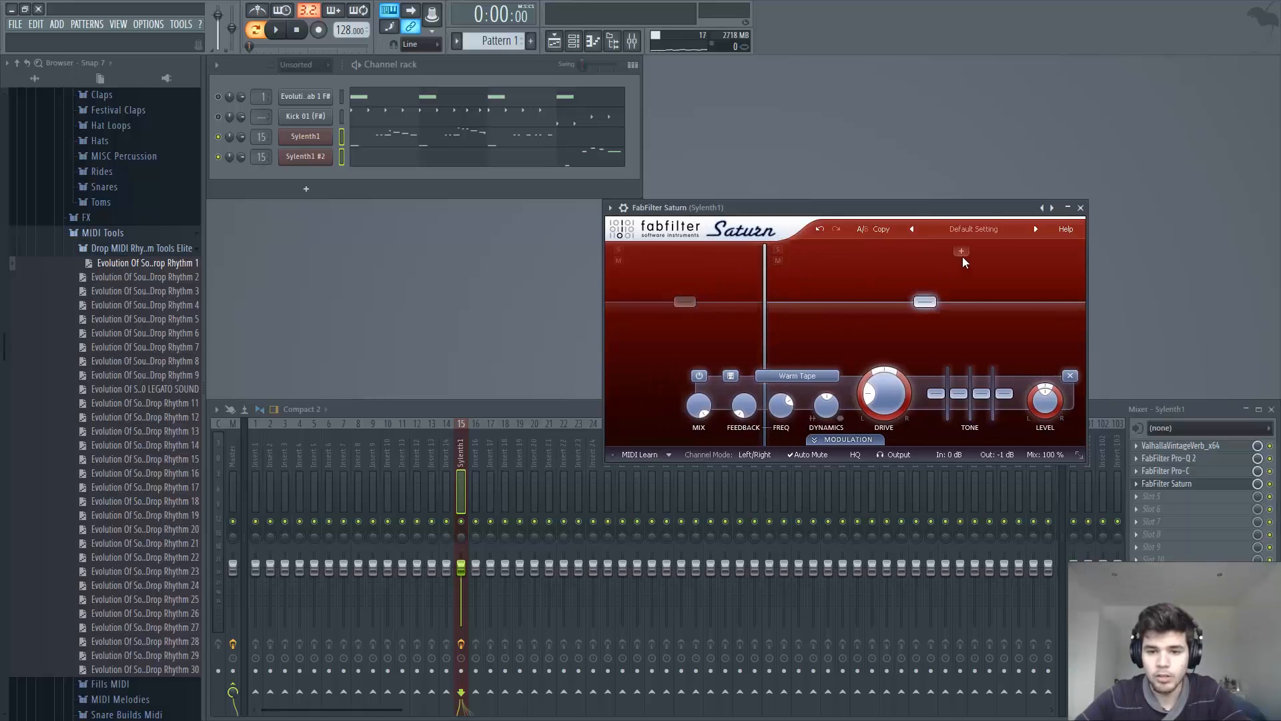
click(963, 255)
drag(966, 314, 940, 304)
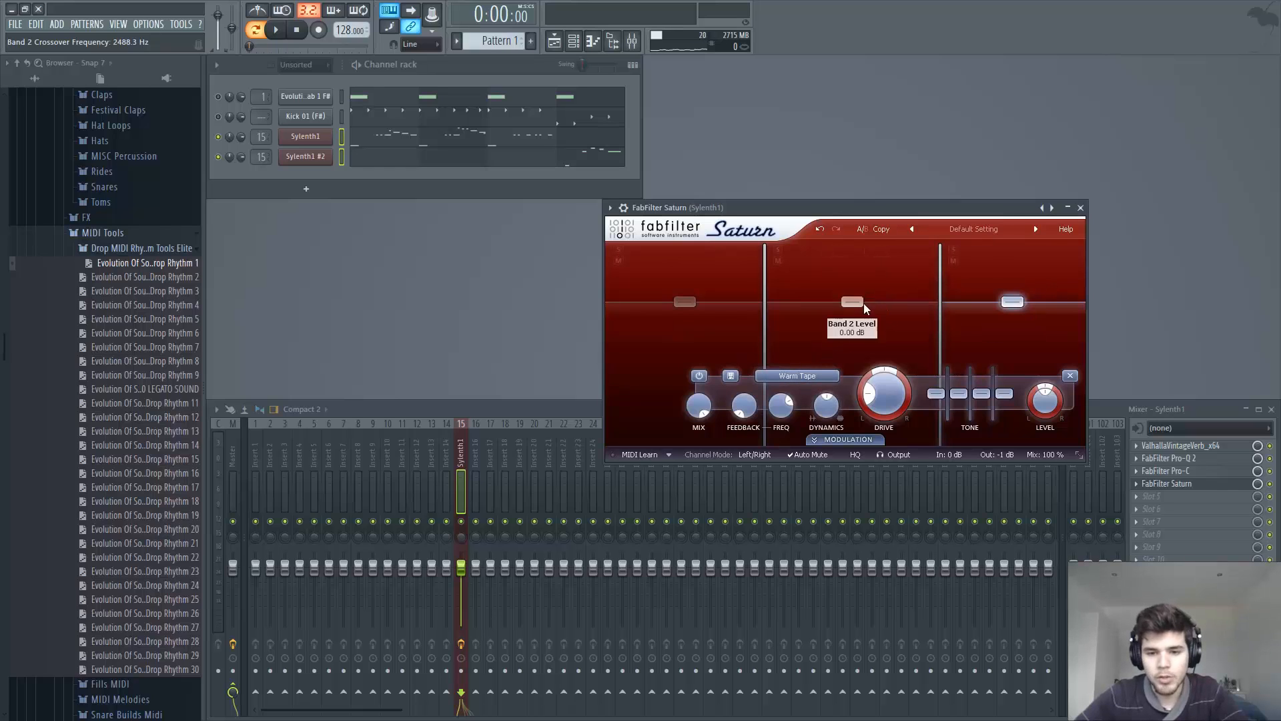
- Raise Saturn's band 2 level to about +2.96 dB and band 3 level to about +2.47 dB, and close Saturn
drag(857, 303, 856, 299)
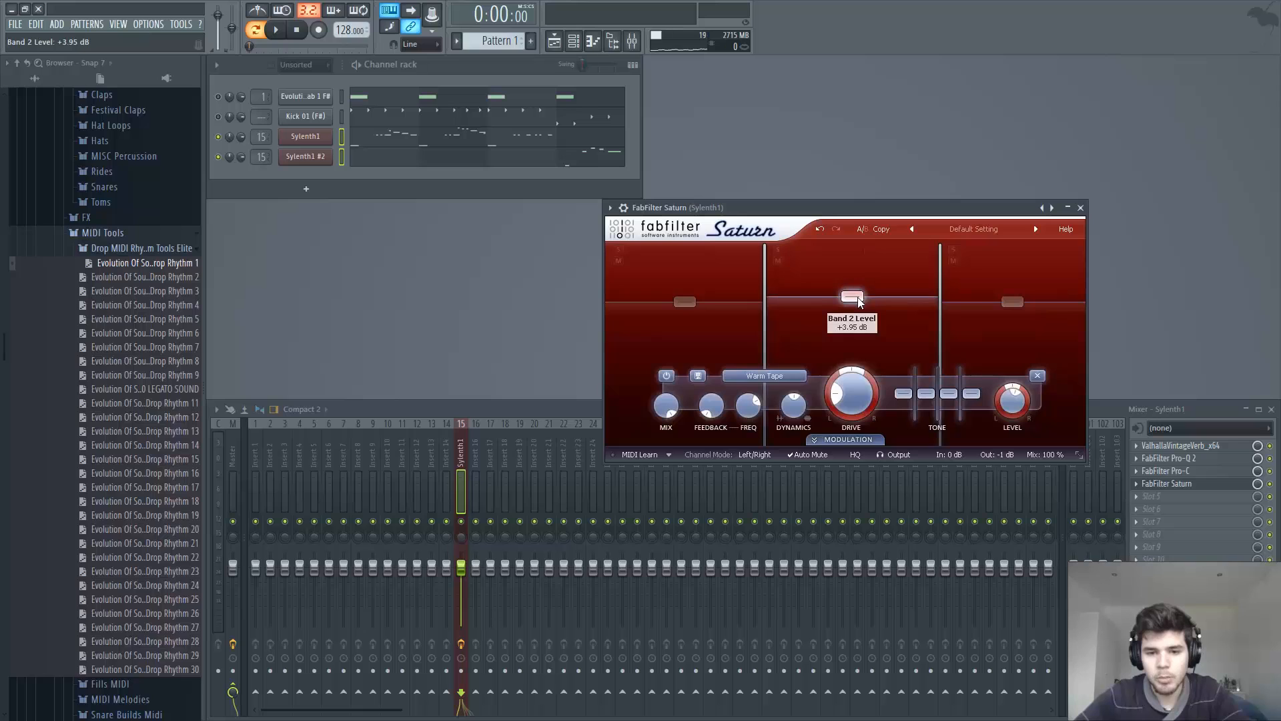
key(space)
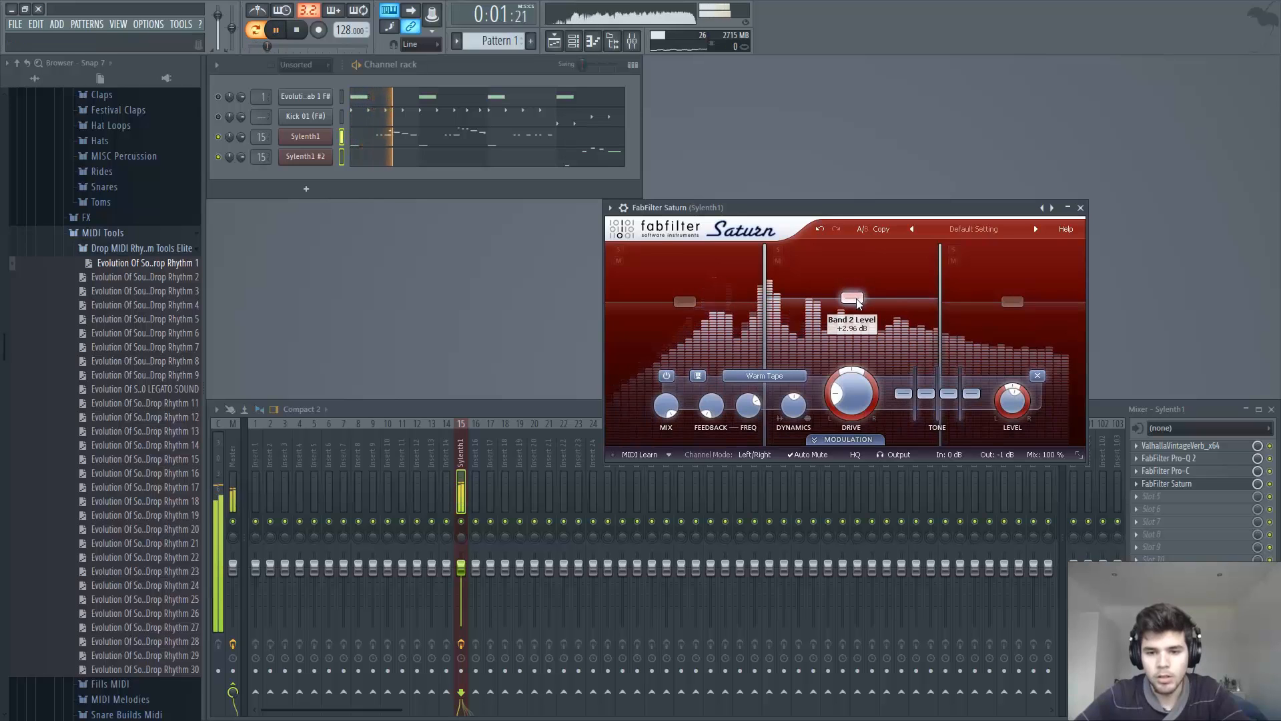
drag(1009, 304, 1007, 301)
key(space)
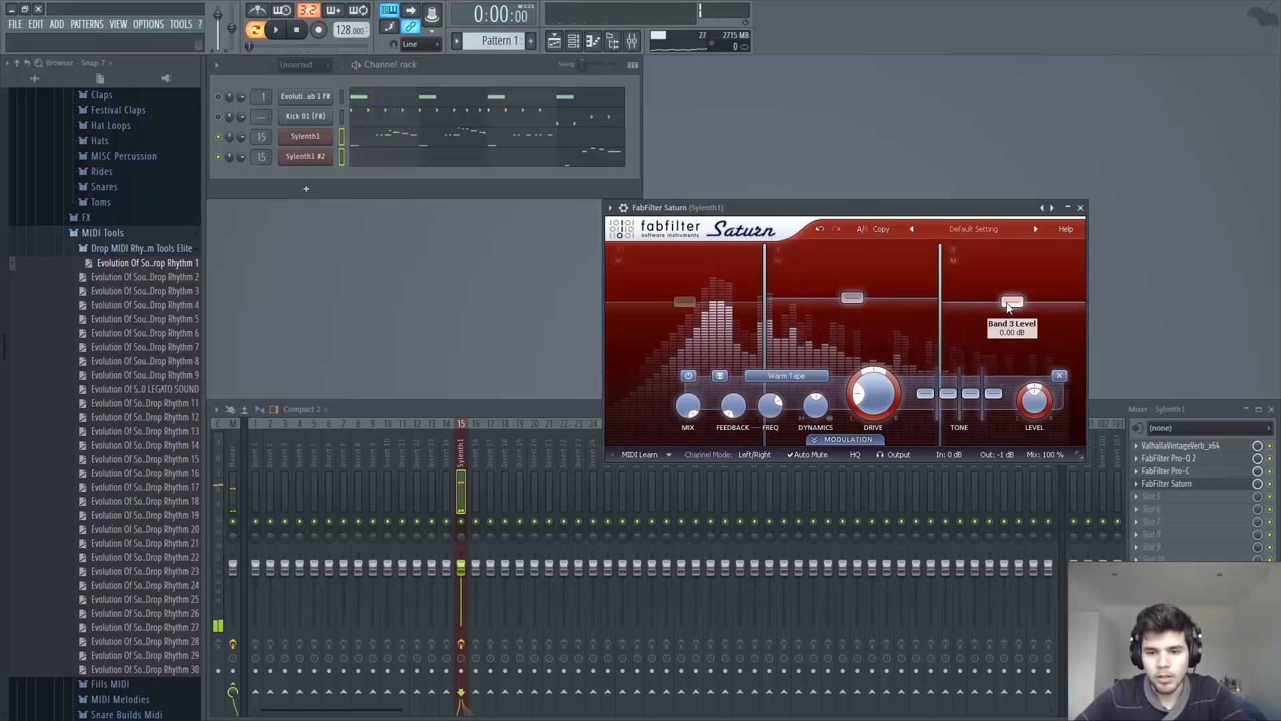
key(space)
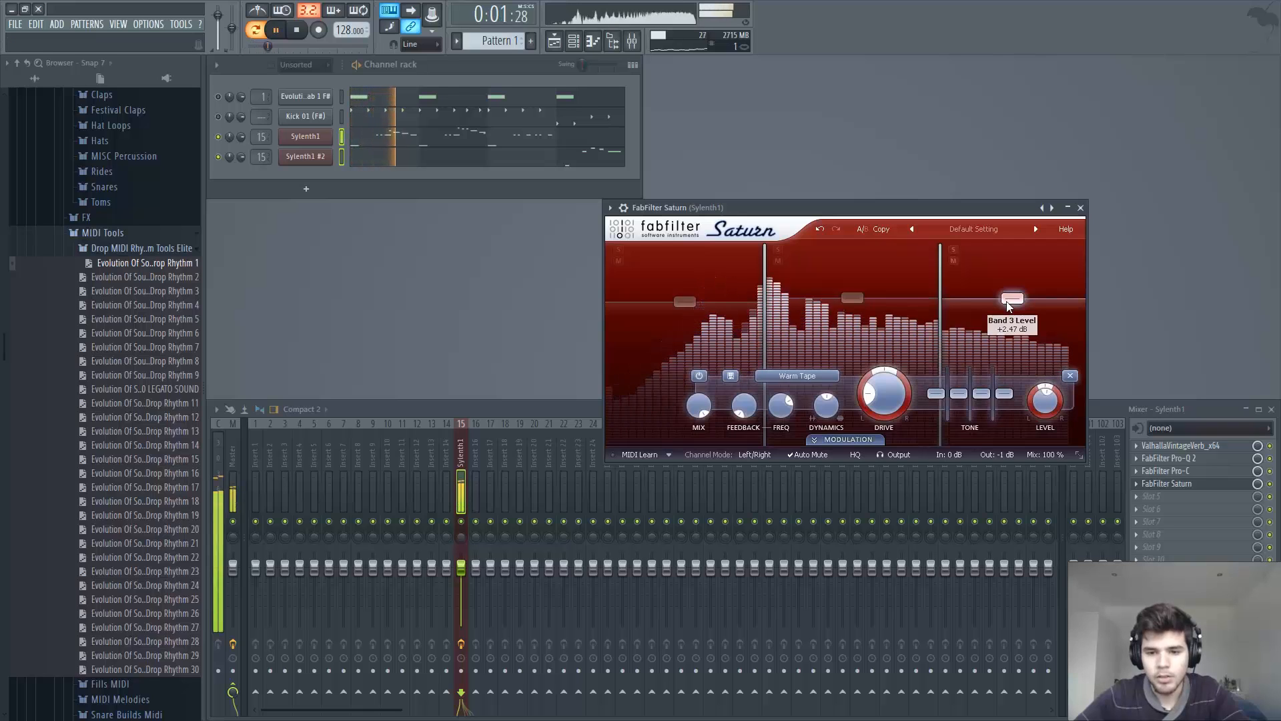
key(space)
click(1080, 208)
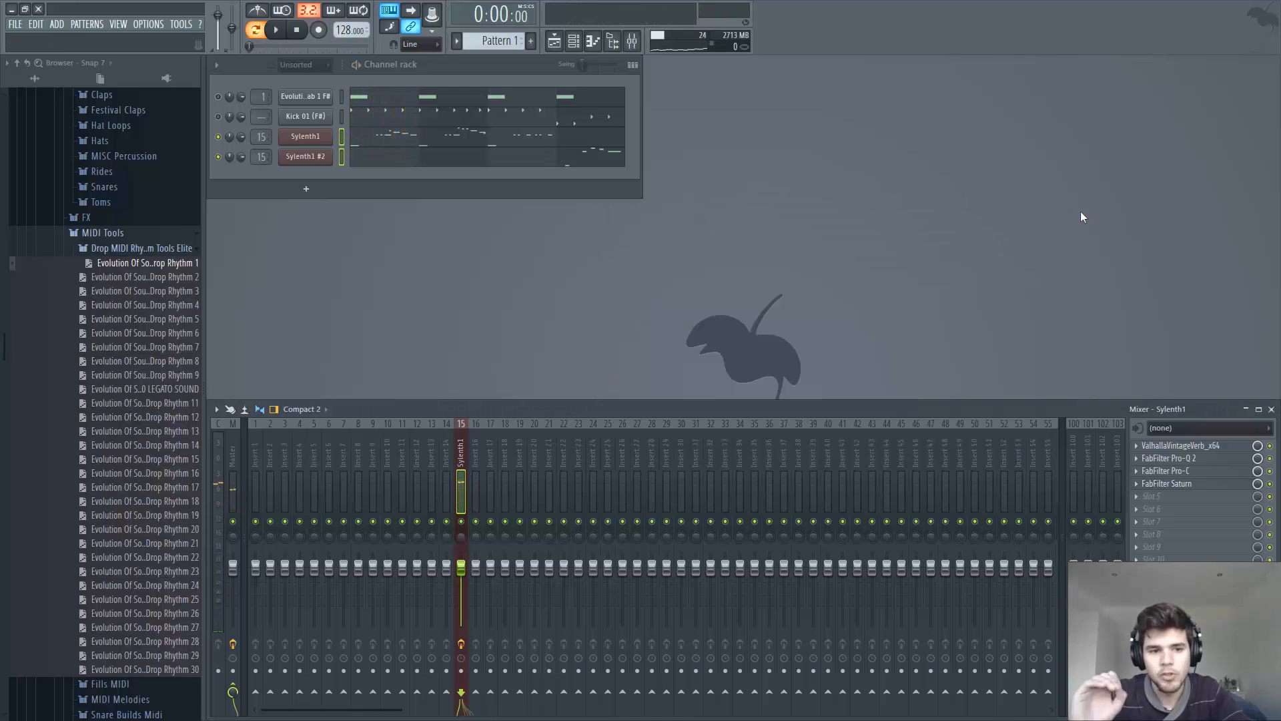
- Audition the processed lead, and add Kickstart to the fifth effect slot of the Sylenth1 mixer track
click(279, 37)
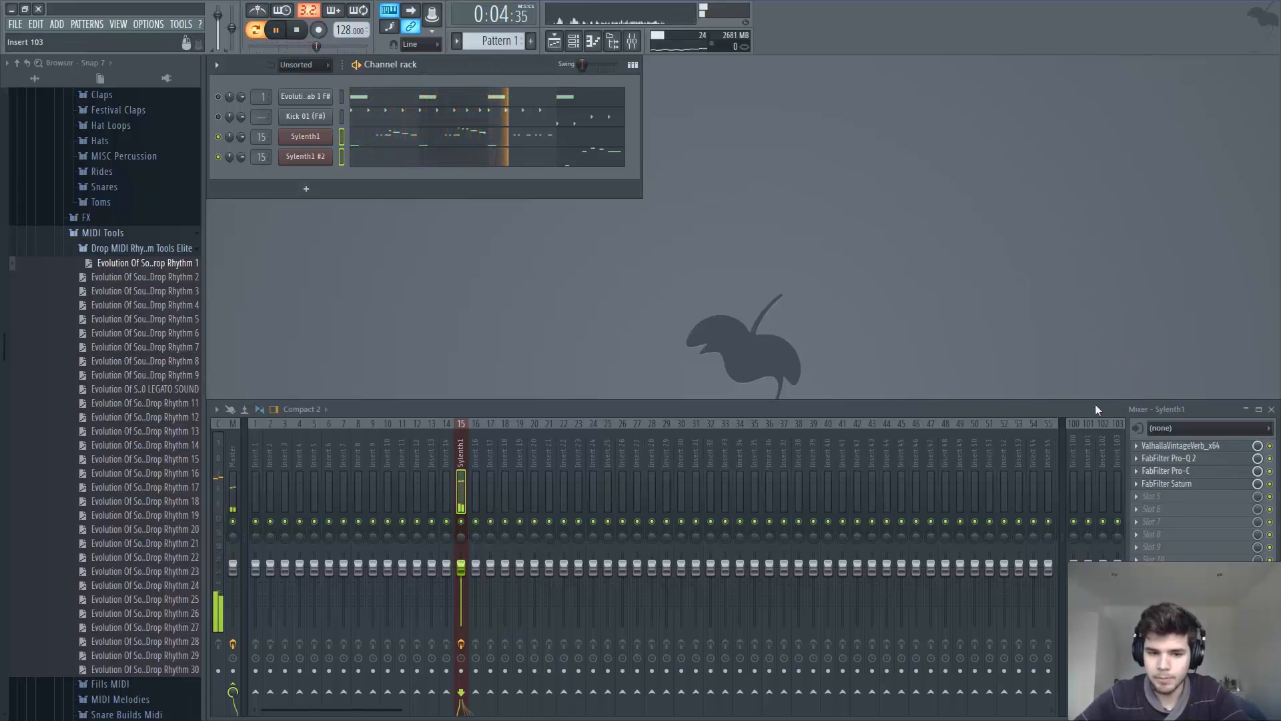
key(space)
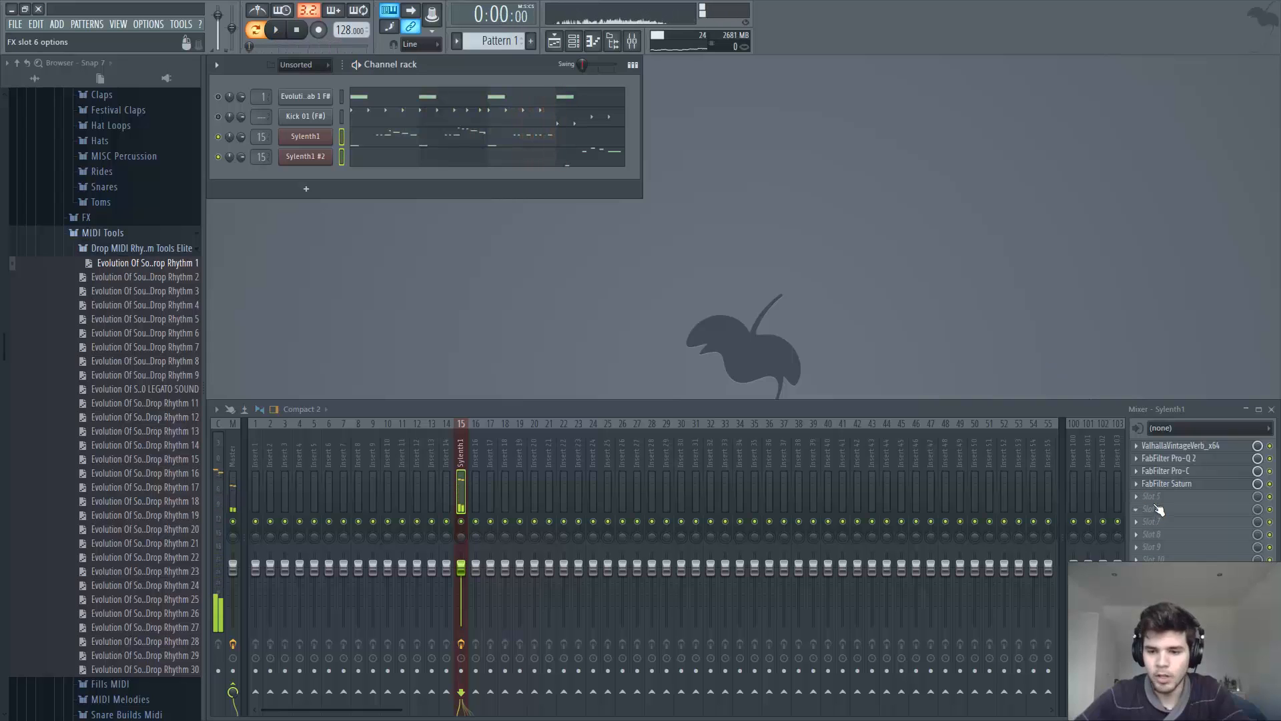
click(1159, 509)
click(1160, 424)
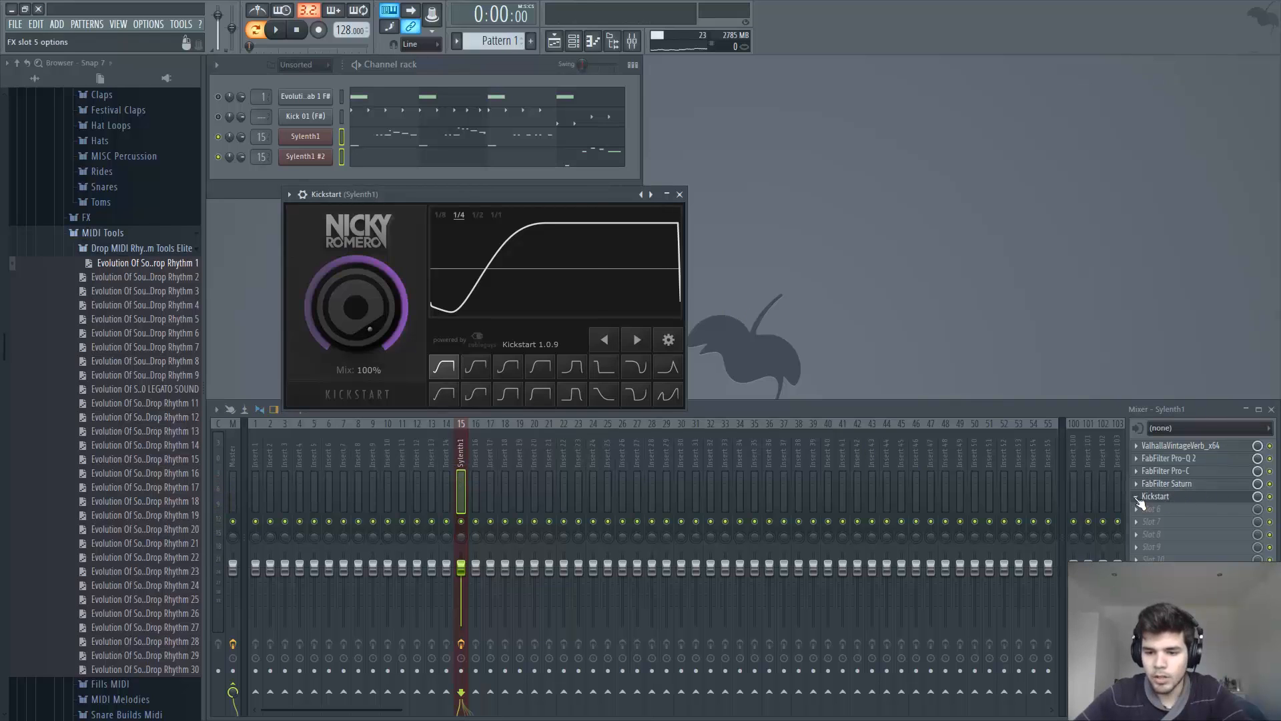
- Move Kickstart up to the first effect slot, audition the sidechained lead, and close the Kickstart window
click(1138, 501)
click(1171, 604)
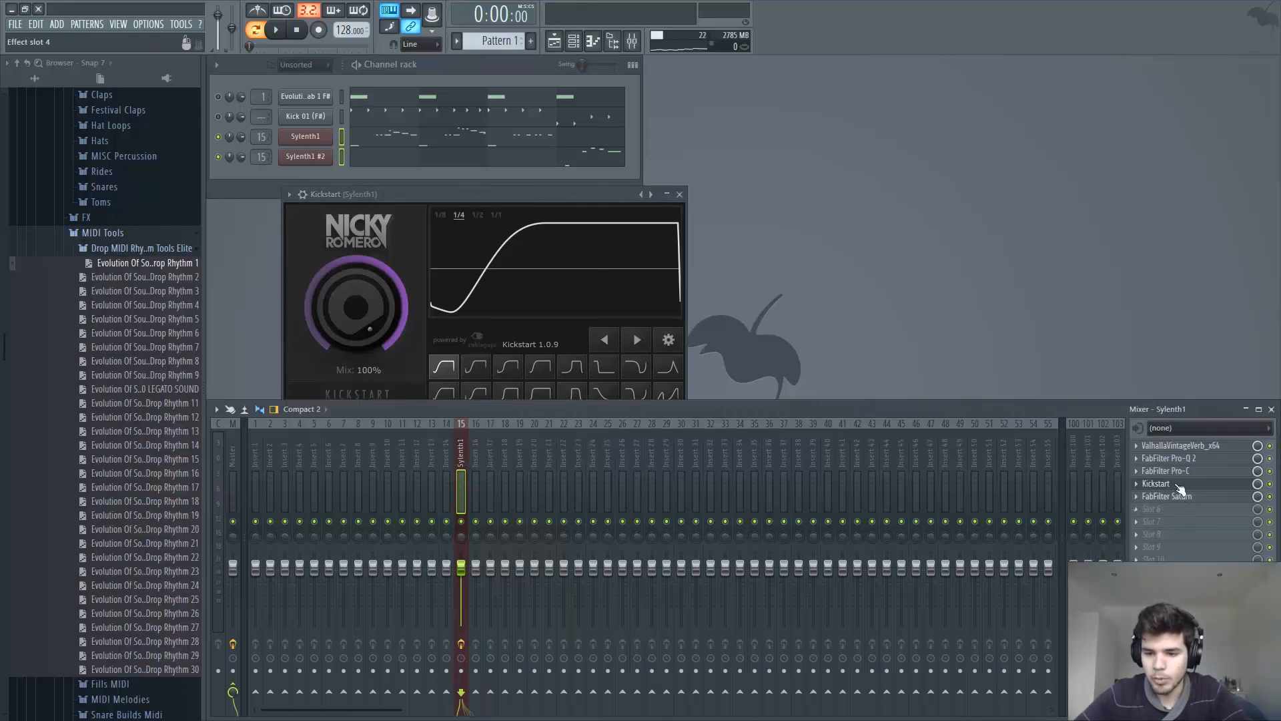
drag(1180, 487, 1180, 449)
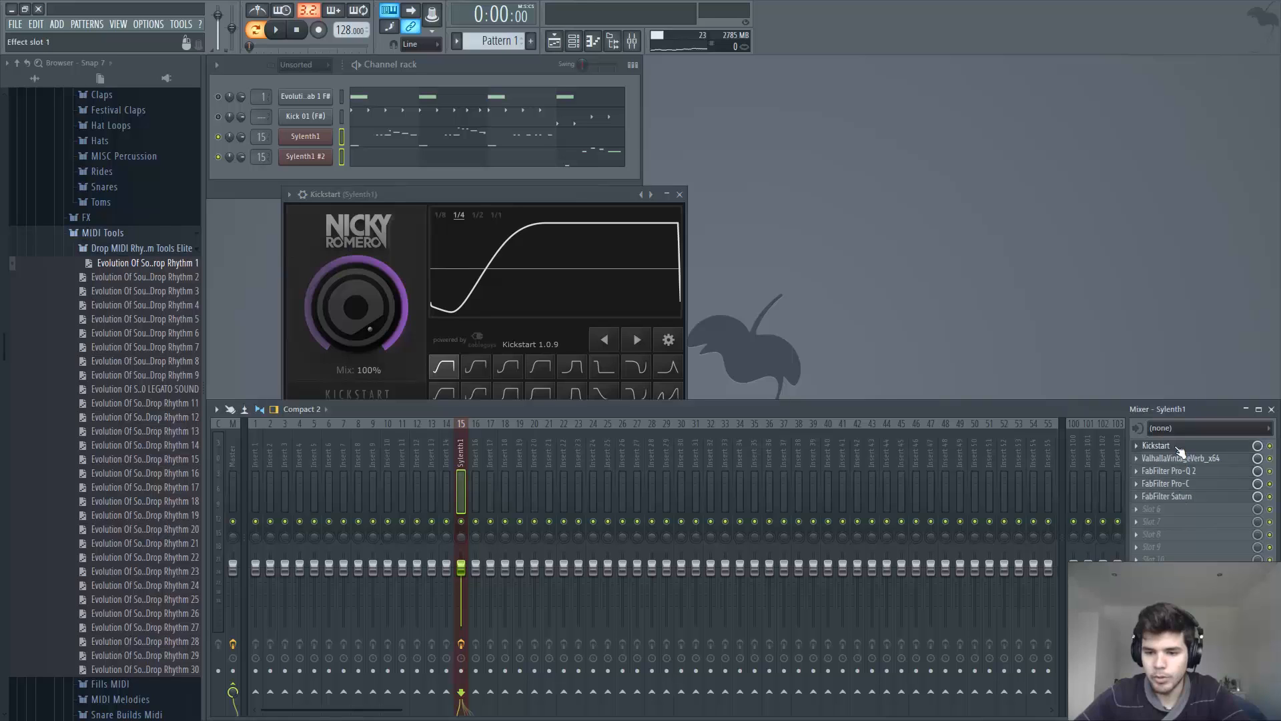
key(space)
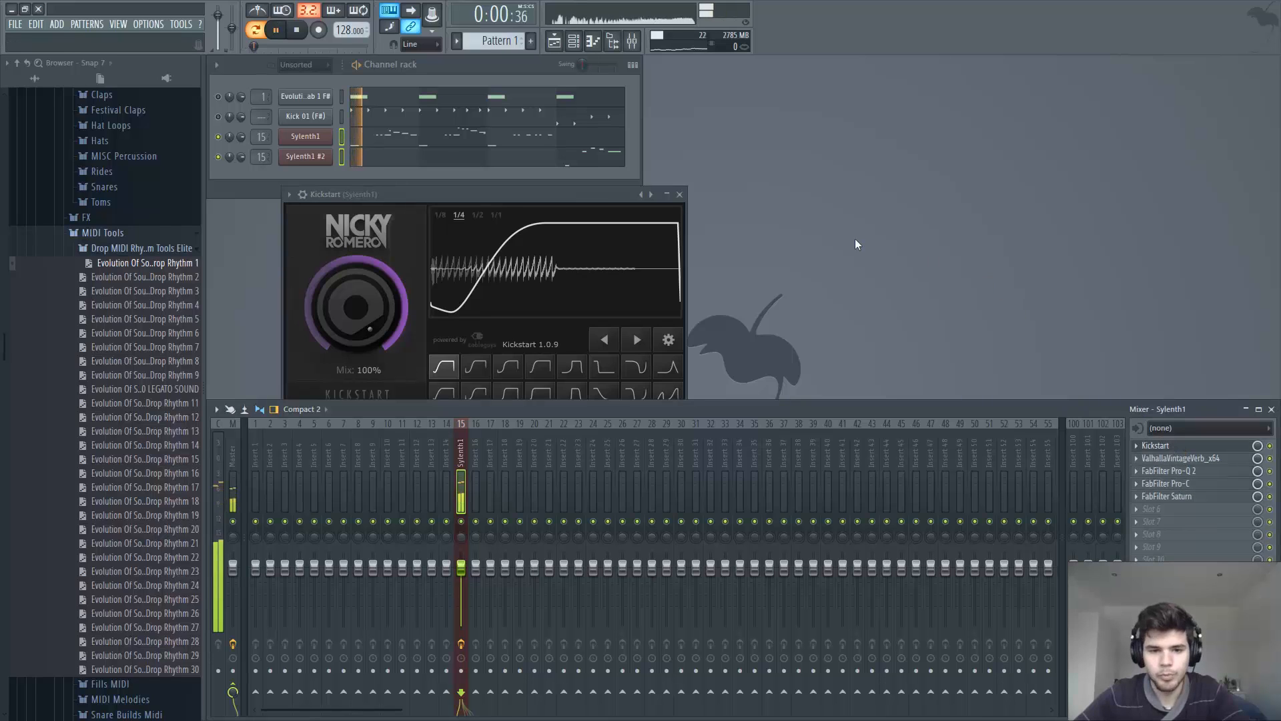
key(space)
click(679, 194)
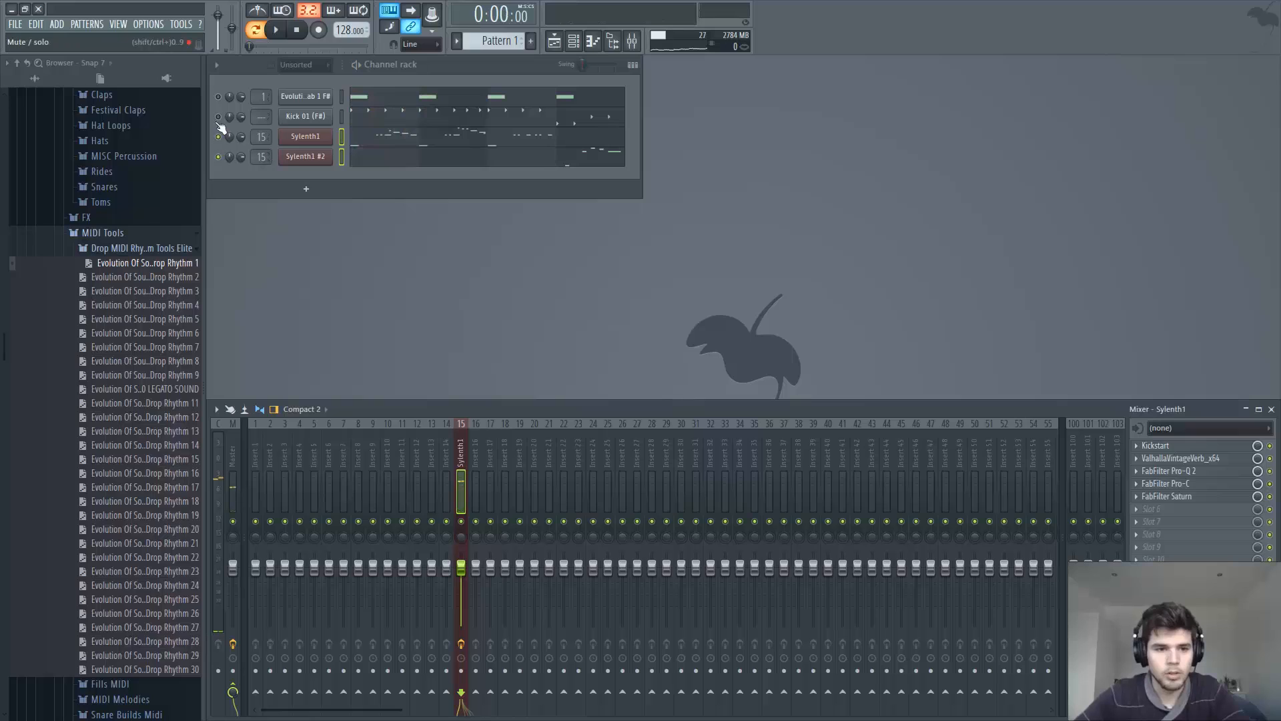
- Unmute the Kick 01 (F#) channel, play the pattern, and route the kick to mixer track 17
key(space)
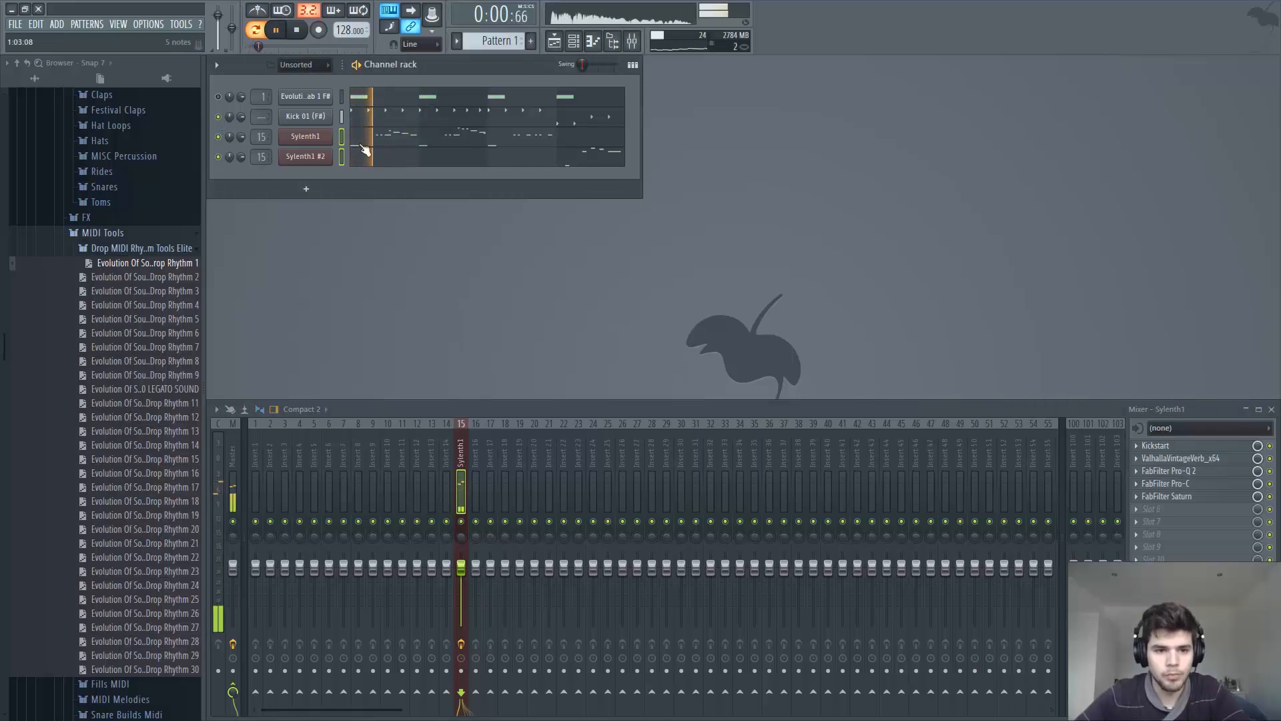
right_click(495, 454)
click(644, 526)
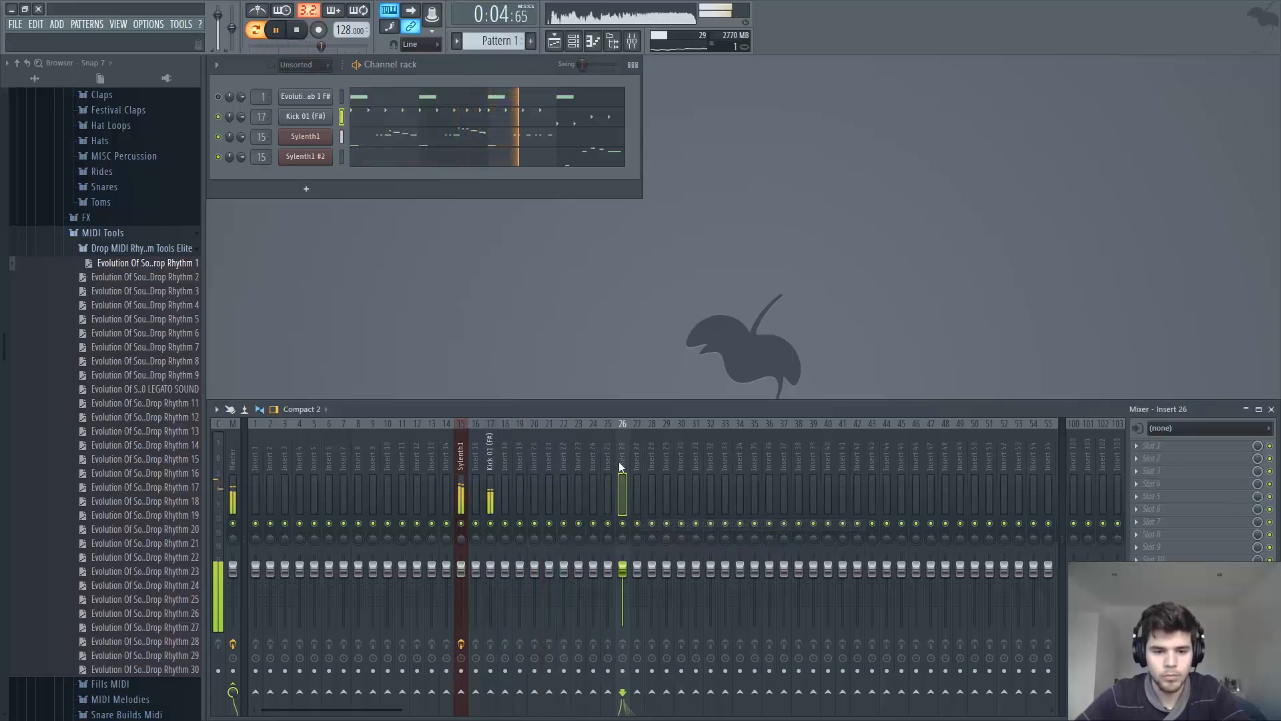
key(space)
- Add Fruity Compressor to the kick track's first effect slot, with threshold -5.6 dB and attack 0 ms
click(1168, 445)
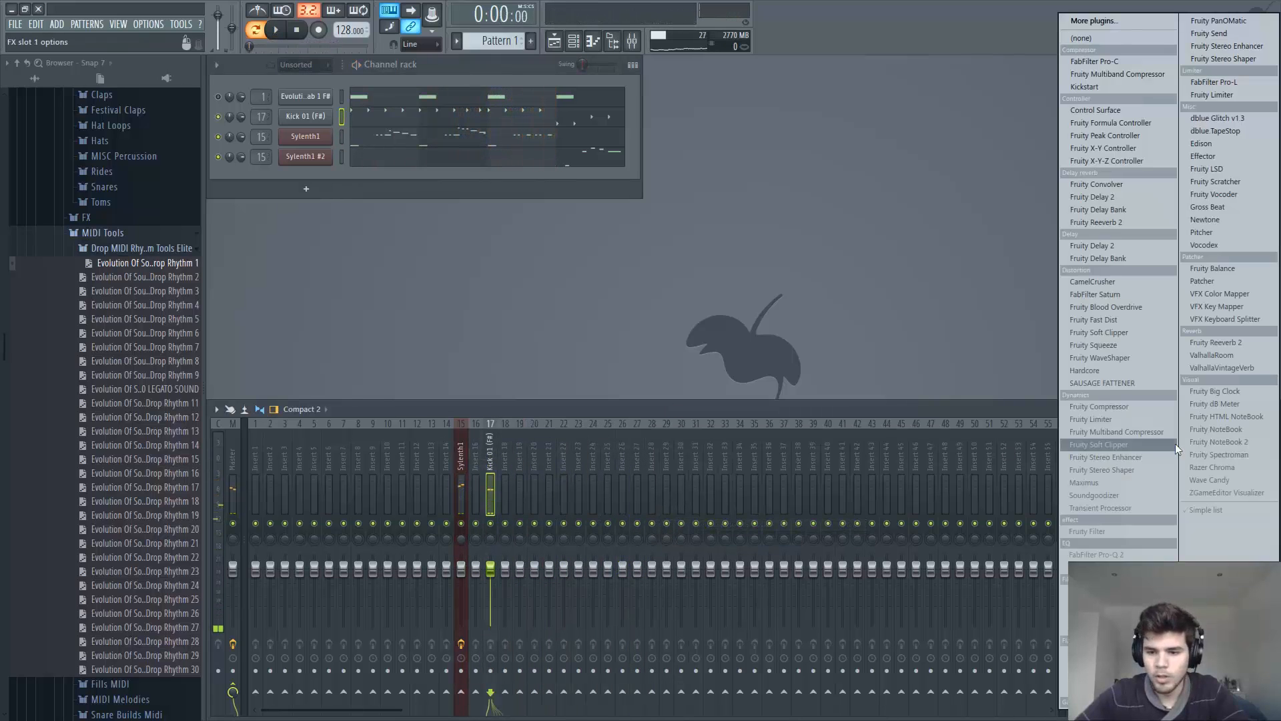
click(1141, 402)
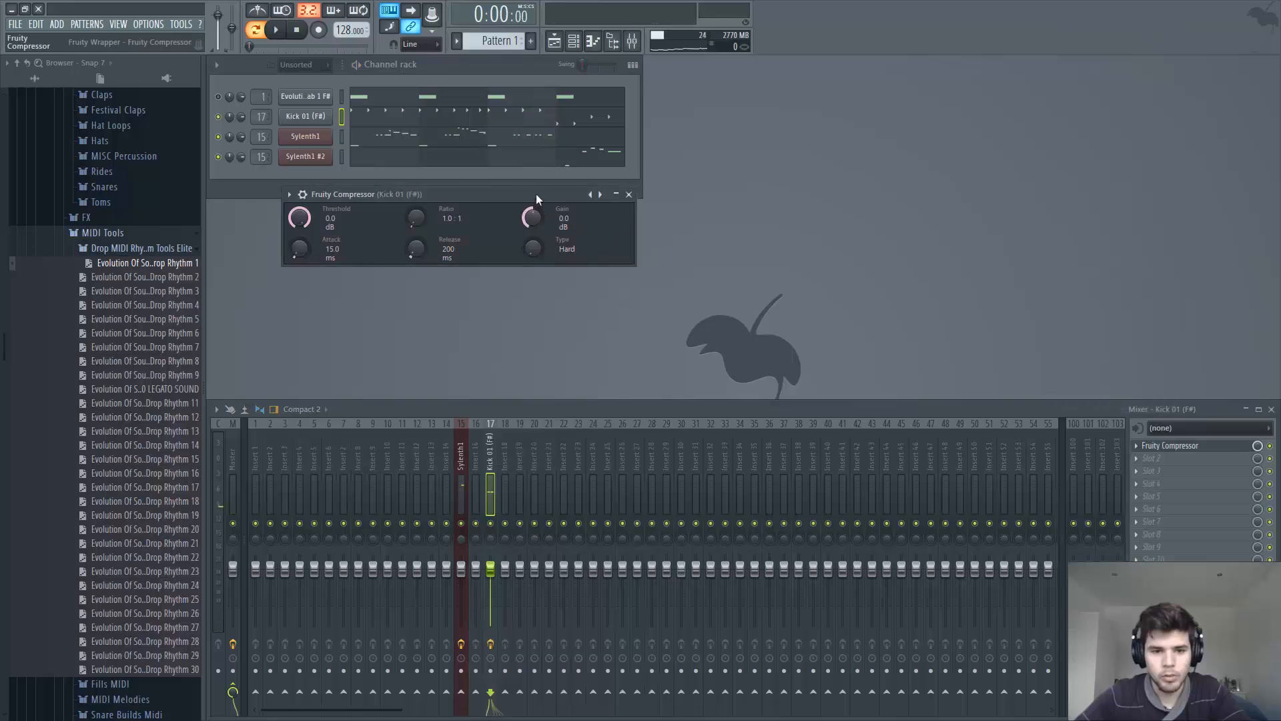
drag(537, 198, 577, 231)
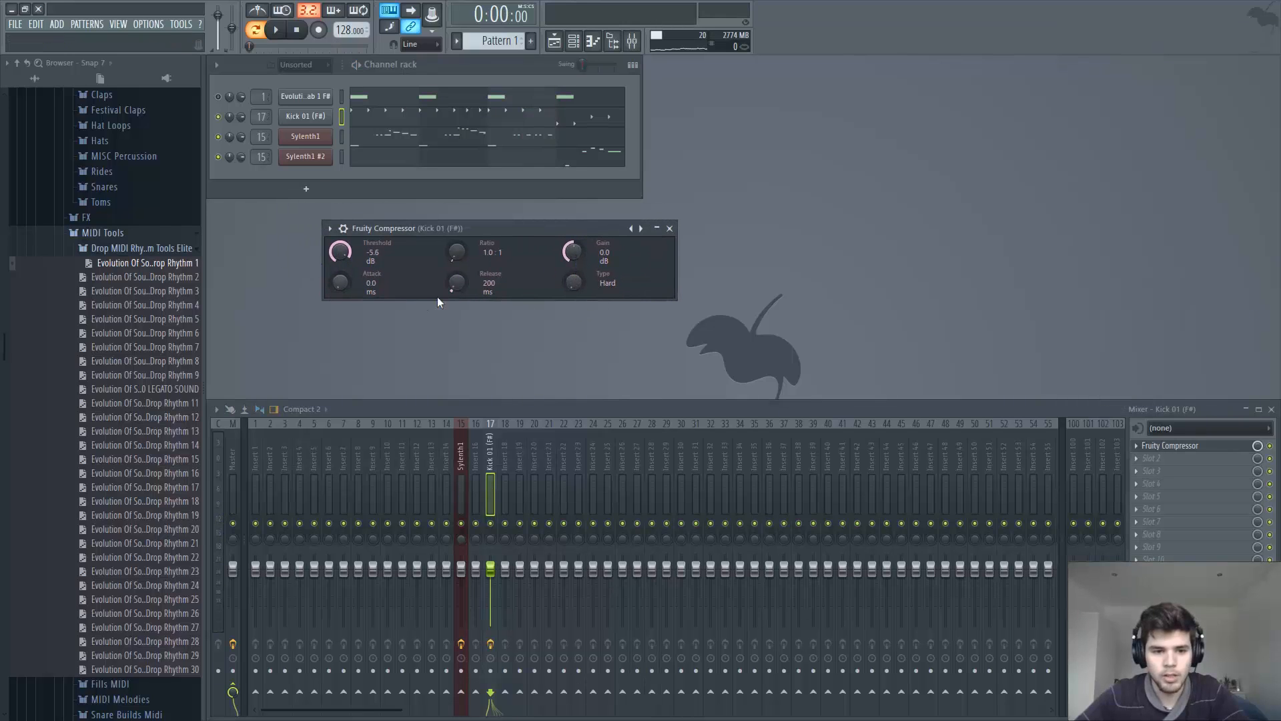
- Set the kick compressor's gain to 3.1 dB, audition it with the lead, and close the compressor
drag(573, 252, 575, 257)
key(space)
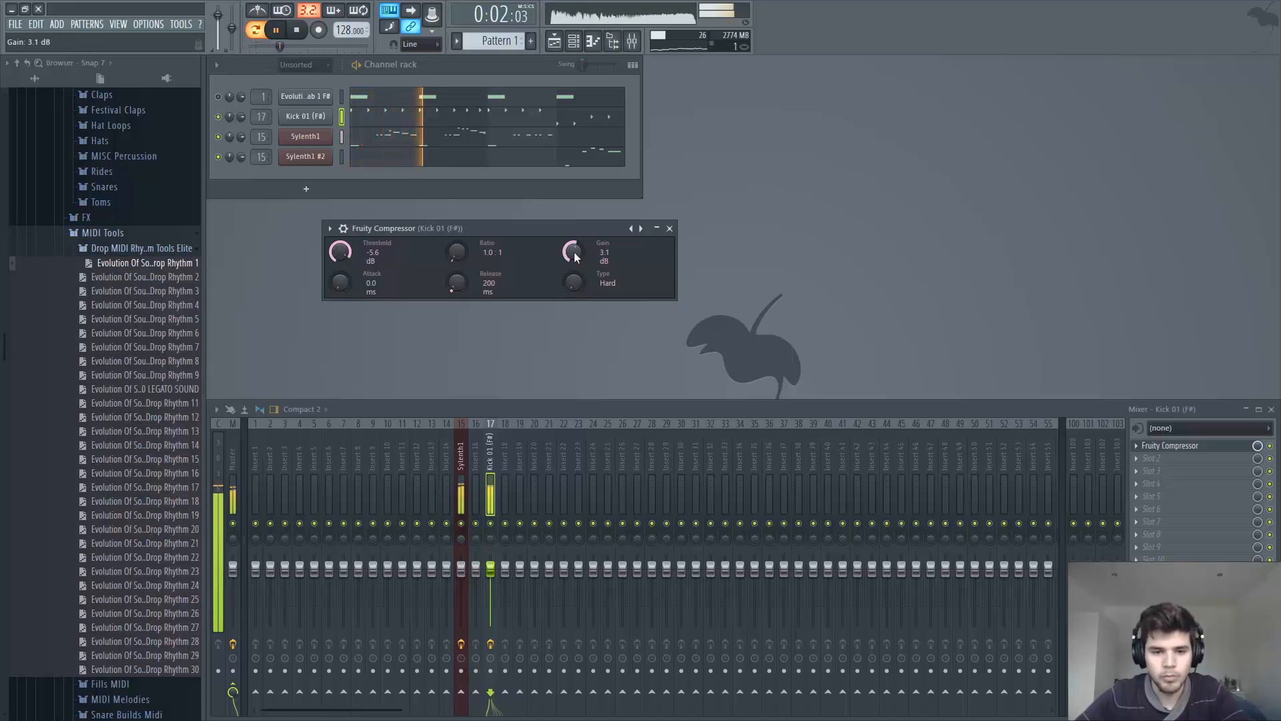
key(space)
click(670, 228)
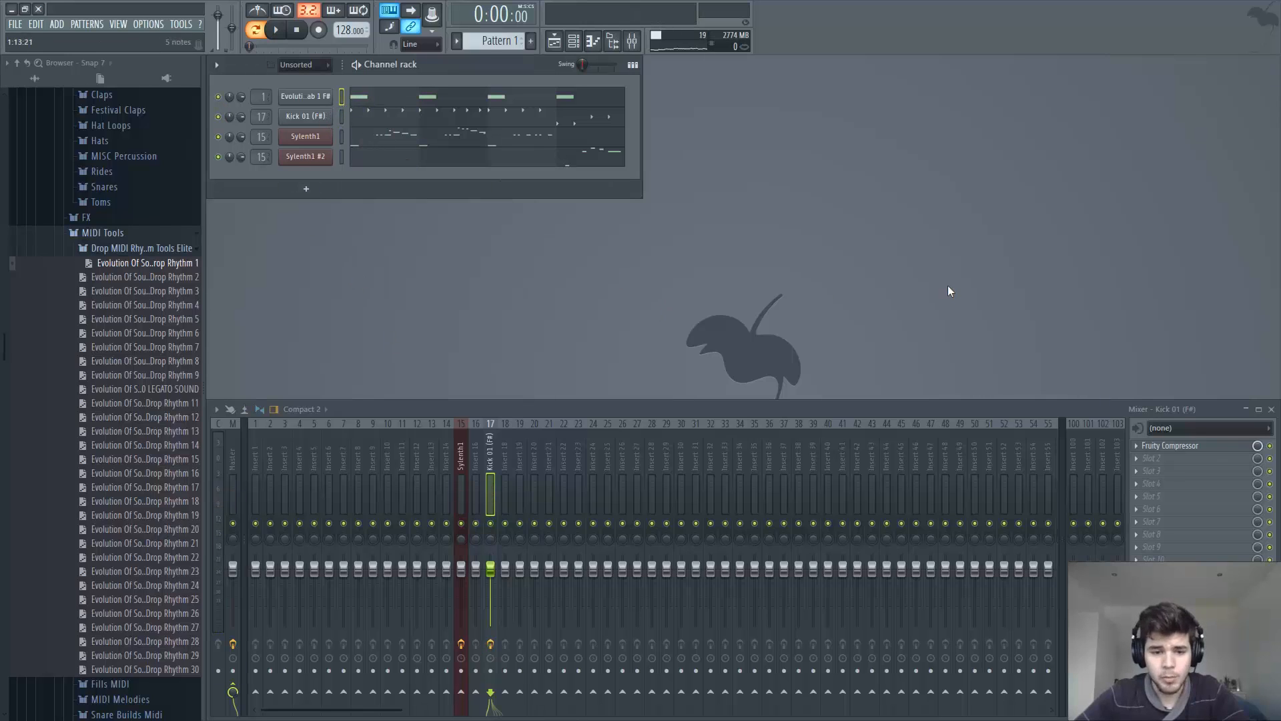
- Unmute the brass stab channel and play the full pattern with kick and leads
key(space)
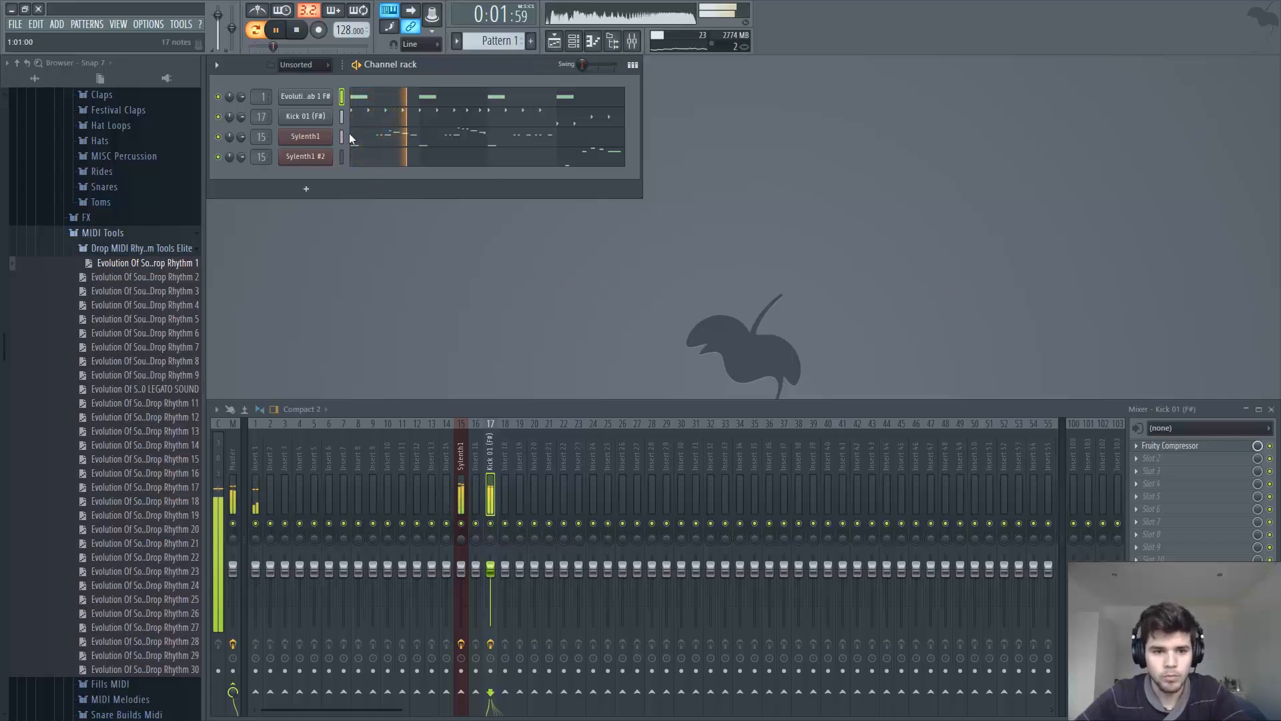
- Route the brass stab channel to mixer track 21 and load FabFilter Saturn in its first effect slot
right_click(547, 476)
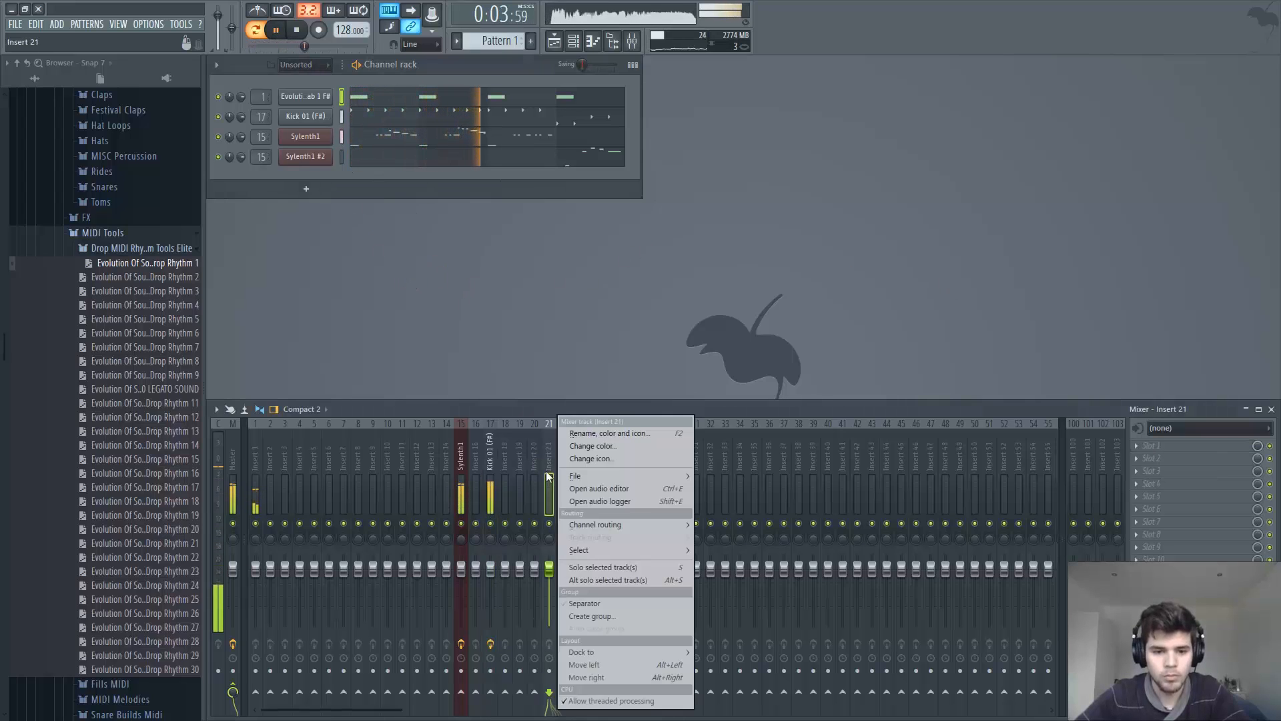
mouse_move(675, 525)
click(714, 524)
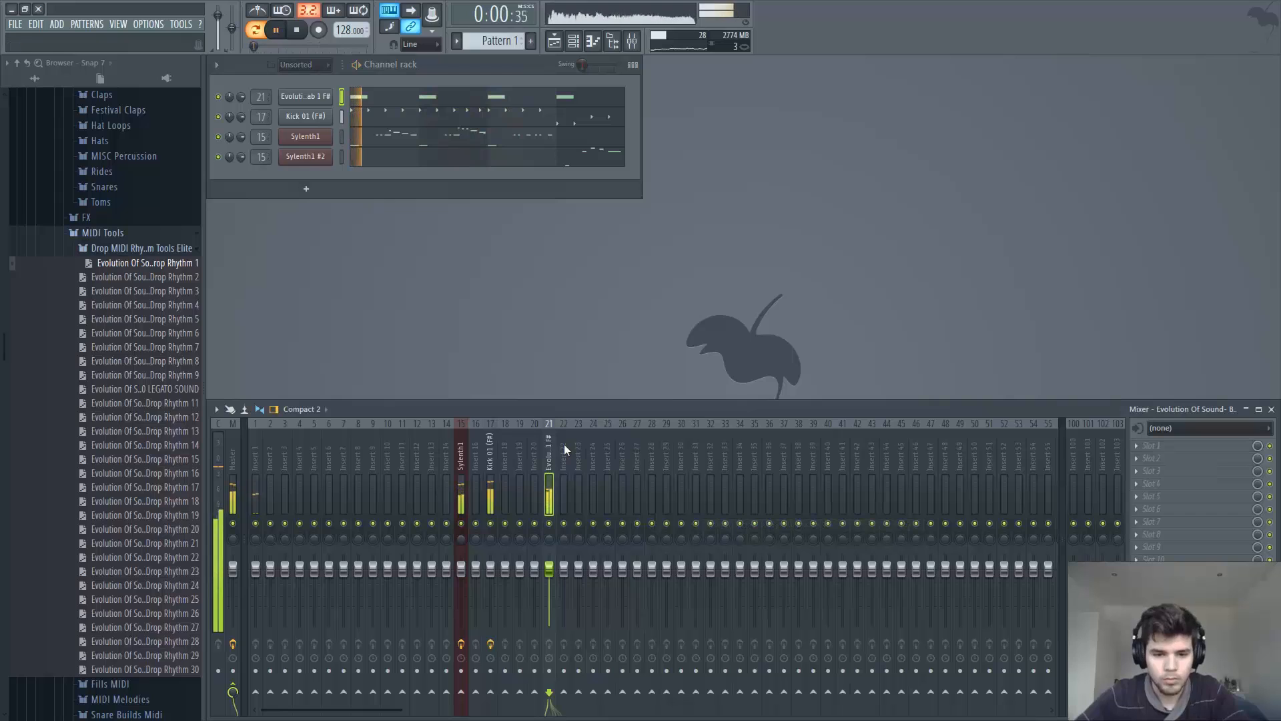
key(space)
click(1161, 445)
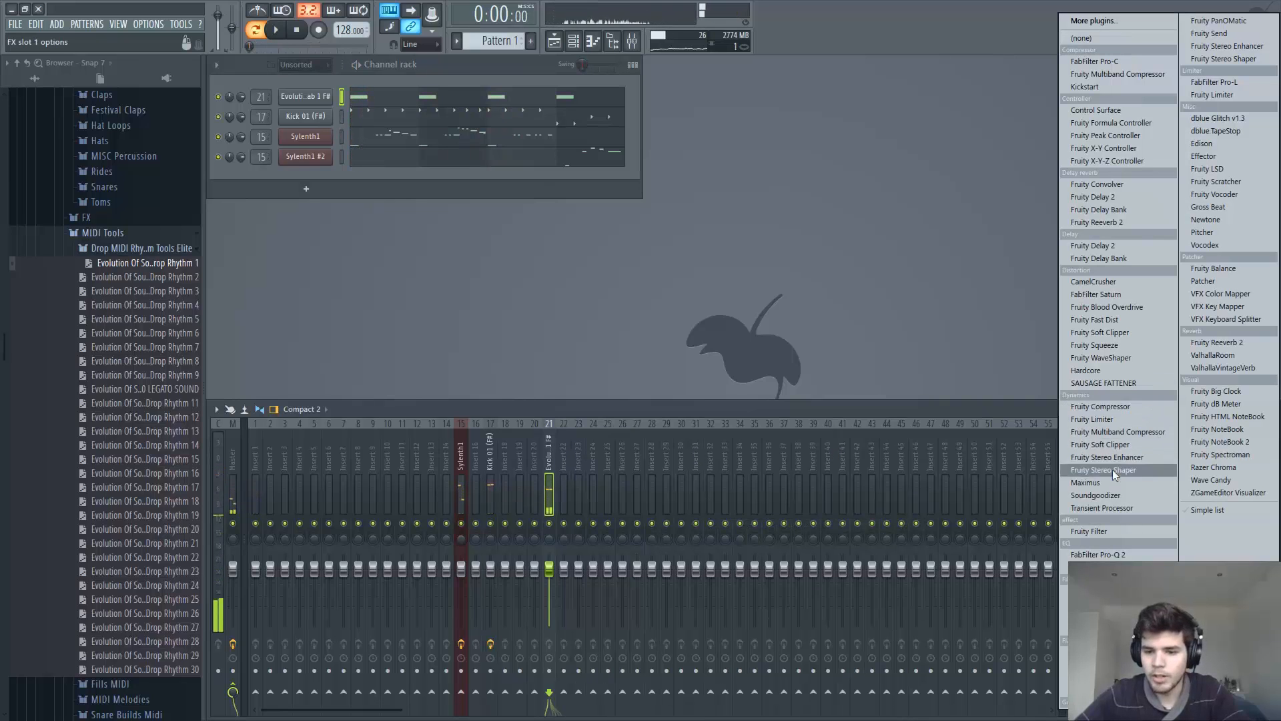
click(1118, 294)
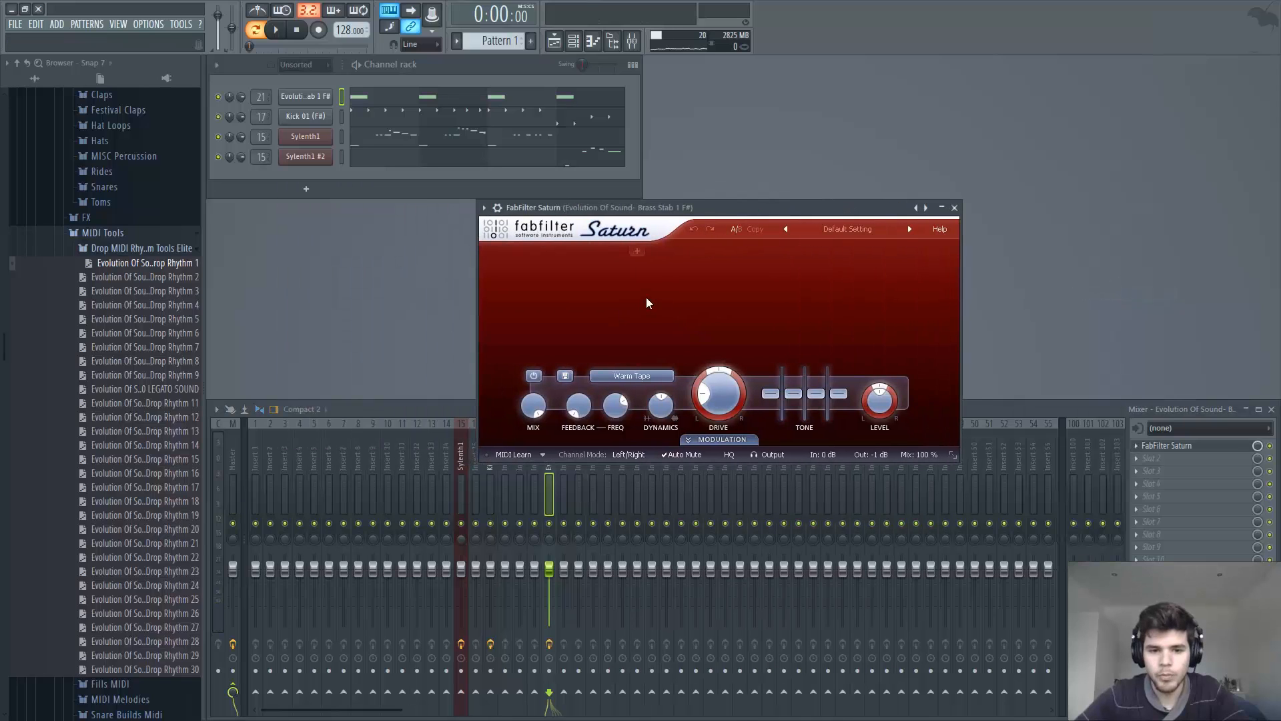
- Split the brass stab's Saturn into three bands, lowering the first crossover and setting the second to about 2766 Hz
click(656, 252)
click(818, 248)
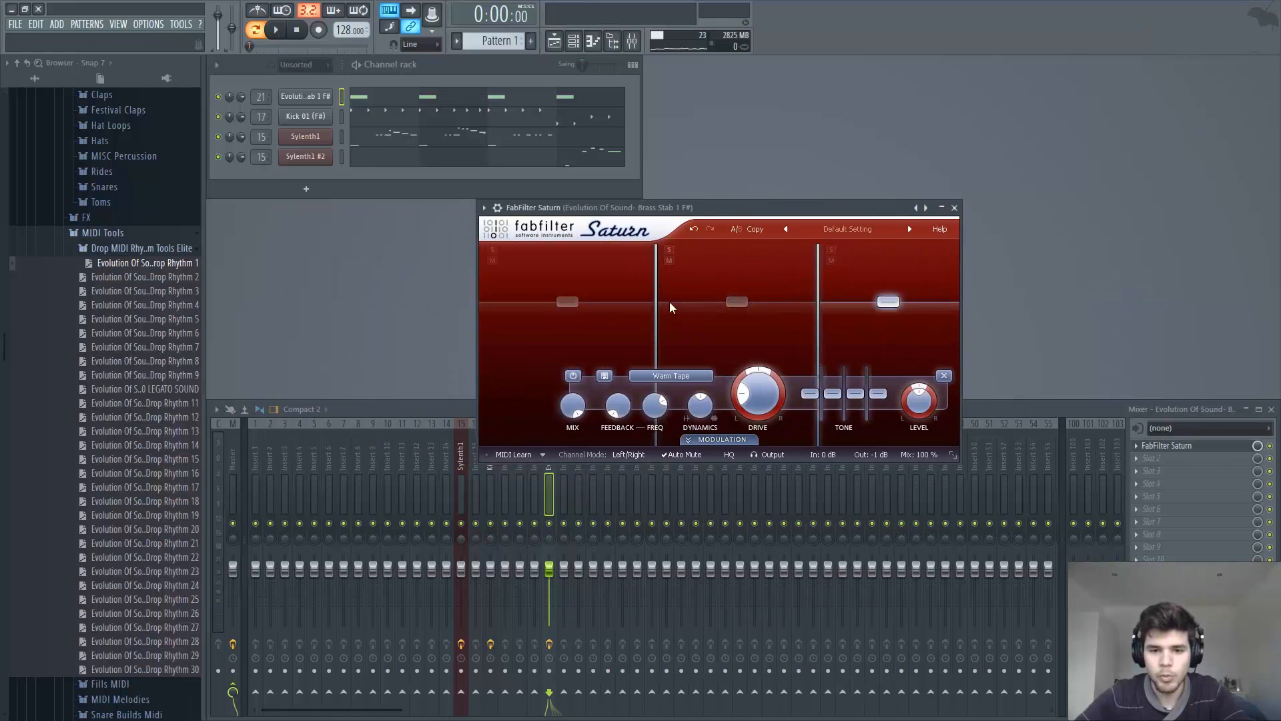
drag(657, 299, 641, 296)
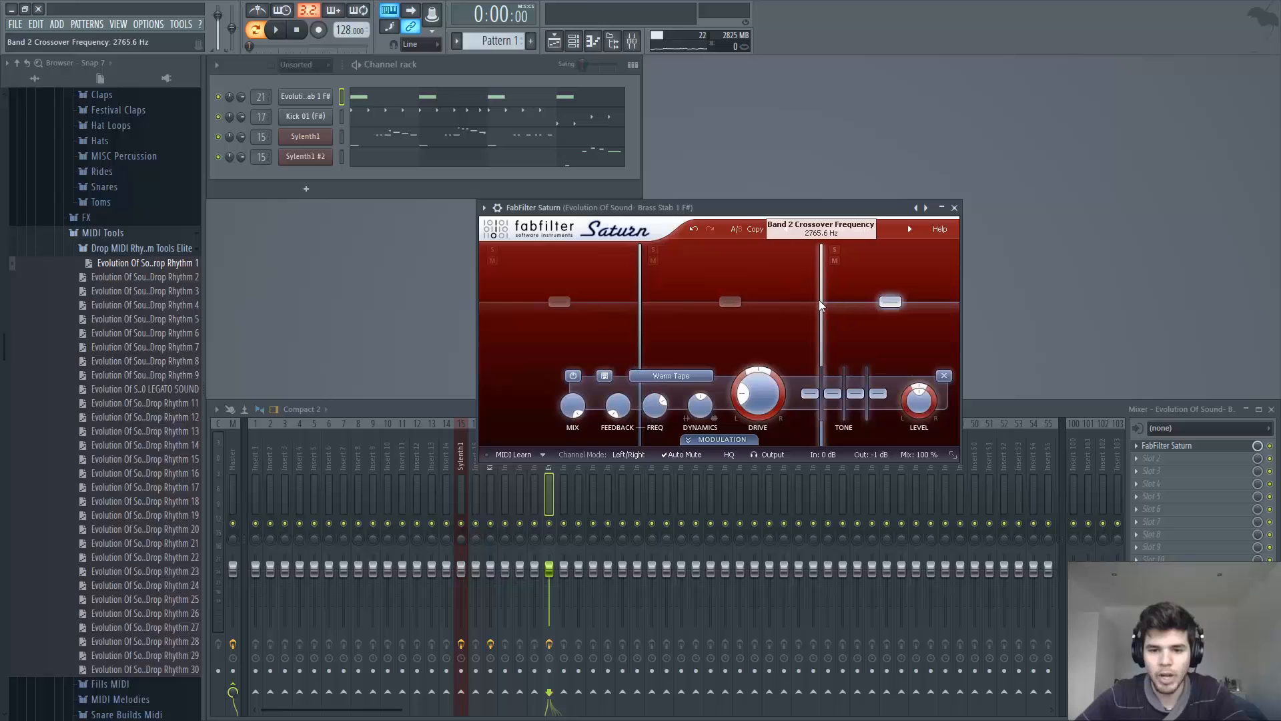
- Audition level changes on Saturn's middle band, and raise the high band's level slightly
key(space)
drag(722, 302, 725, 302)
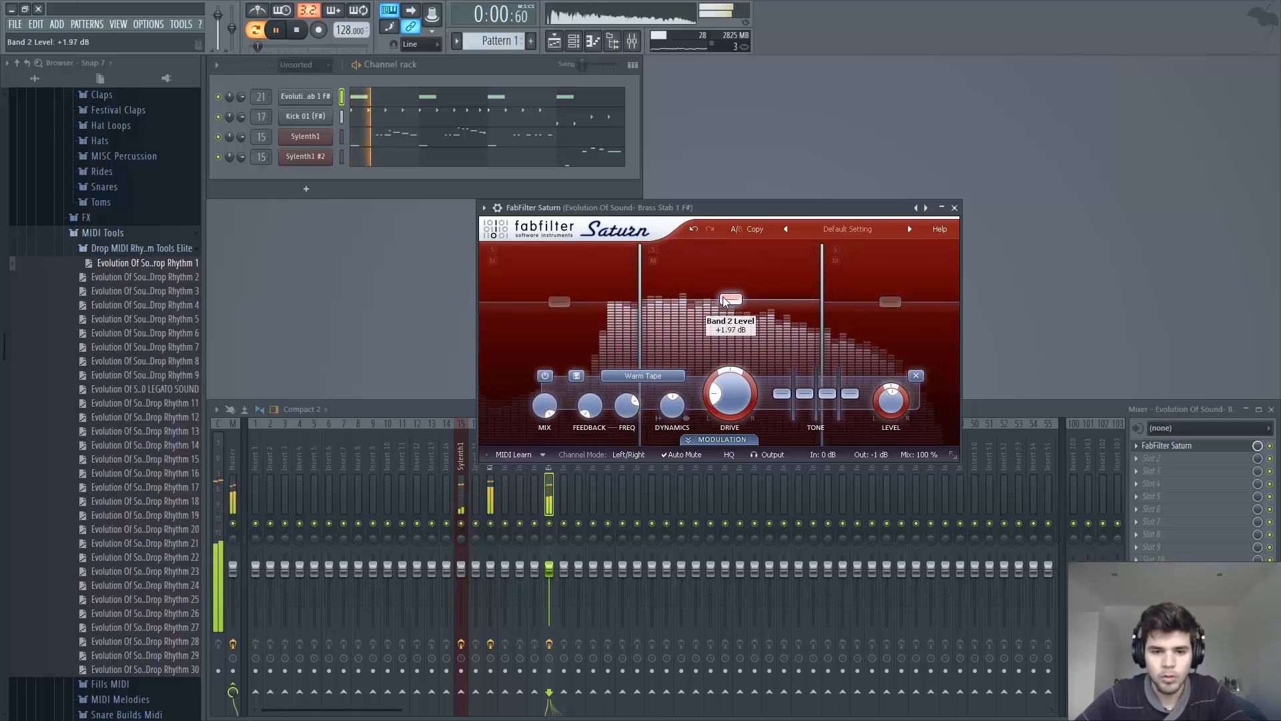
key(space)
drag(896, 304, 897, 299)
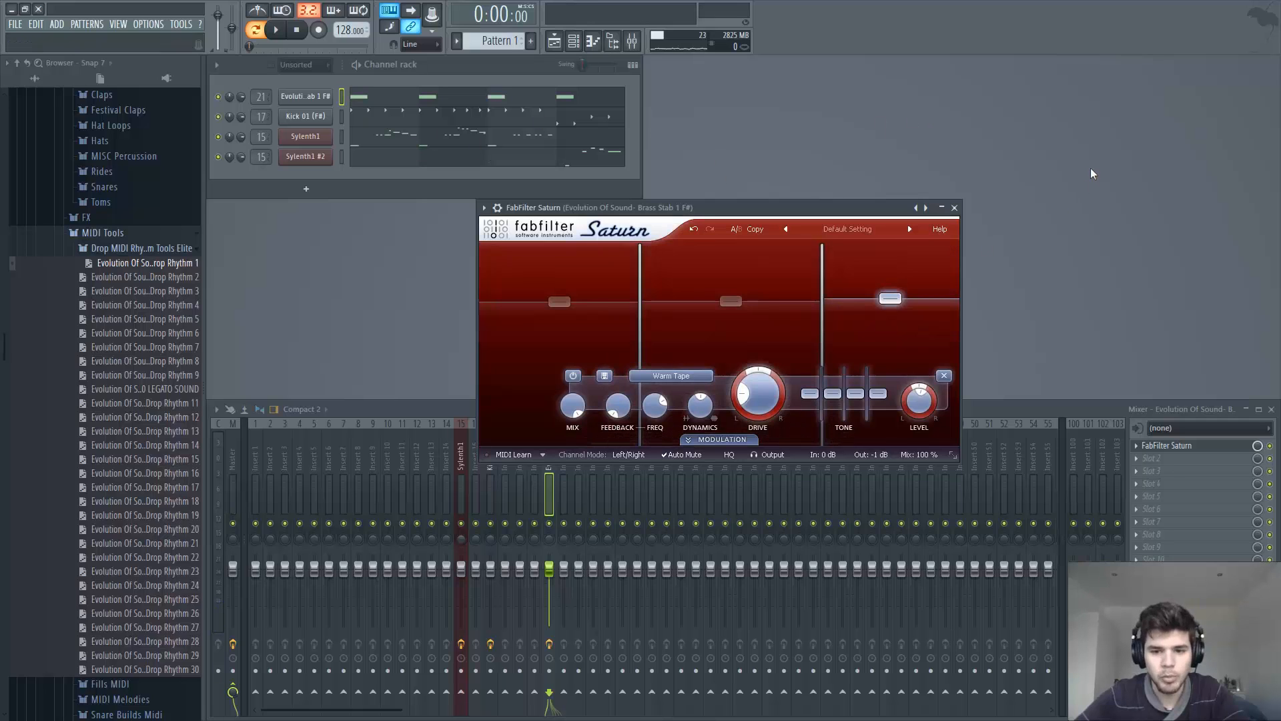
key(space)
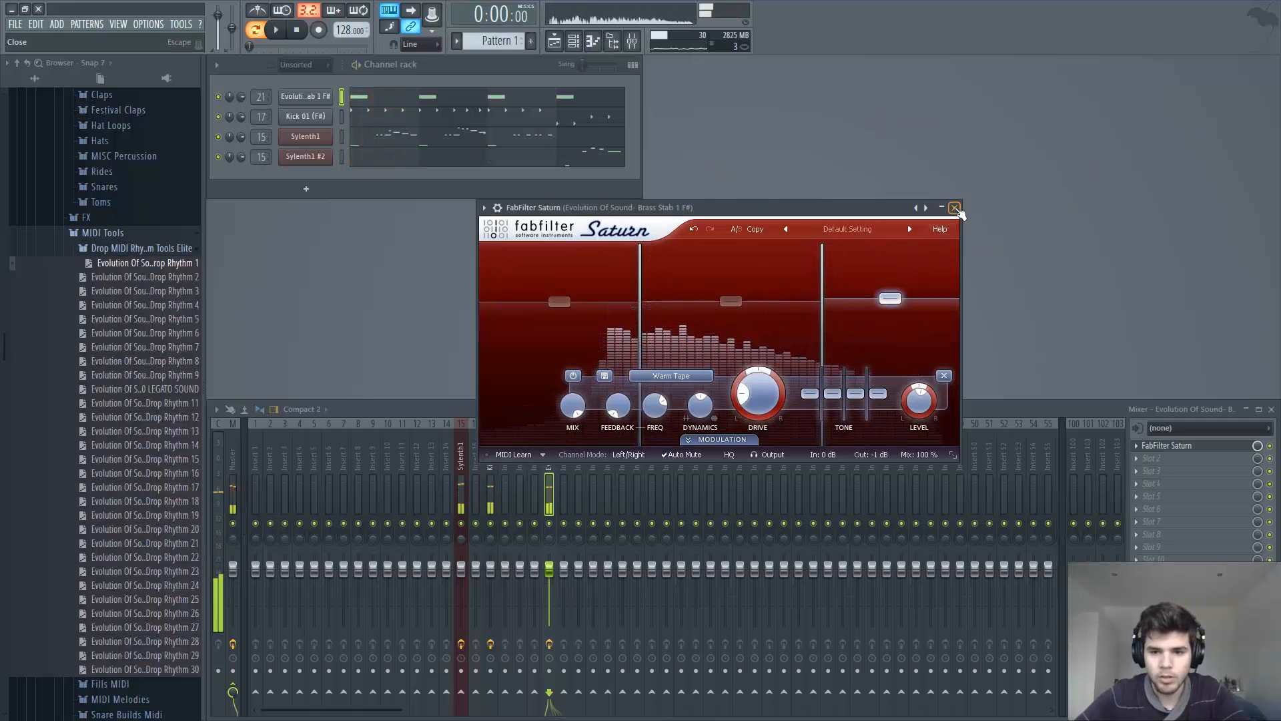
click(955, 208)
- Add FabFilter Pro-Q 2 to the brass stab's second slot and cut the lows with a low shelf at Q 0.300
click(1161, 458)
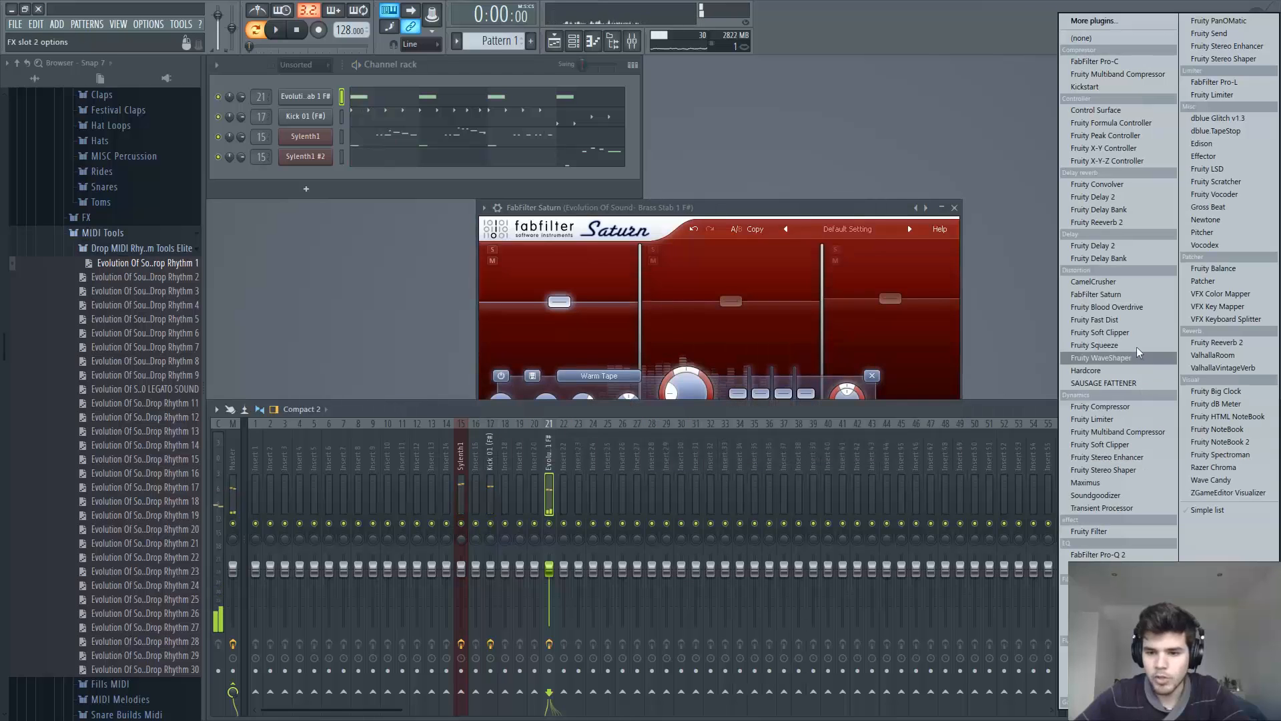
click(1098, 555)
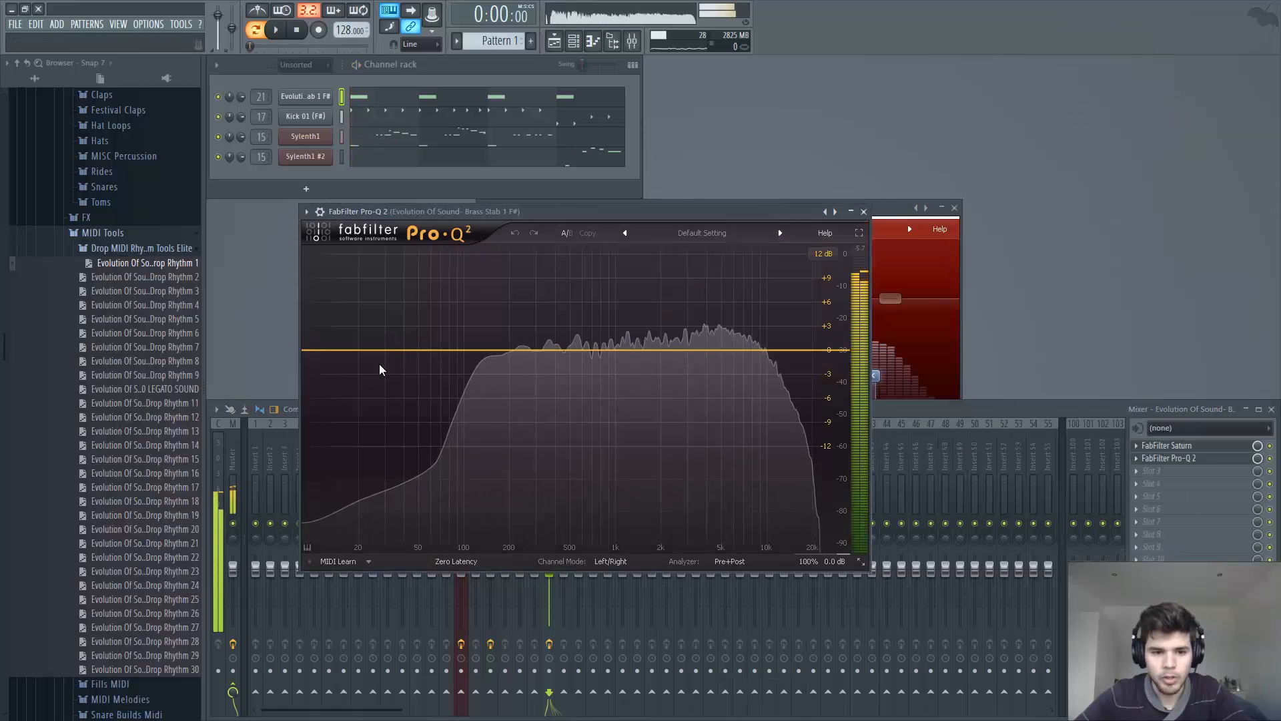
drag(379, 363, 422, 442)
key(space)
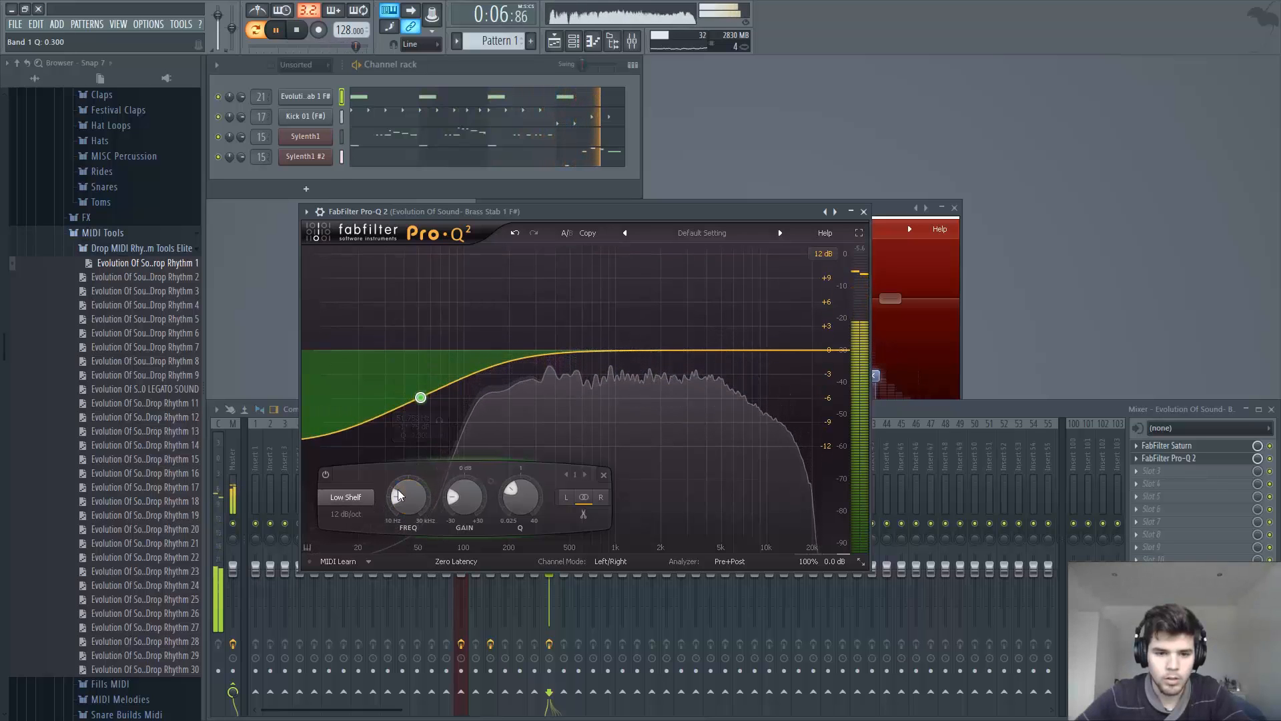
click(863, 211)
key(space)
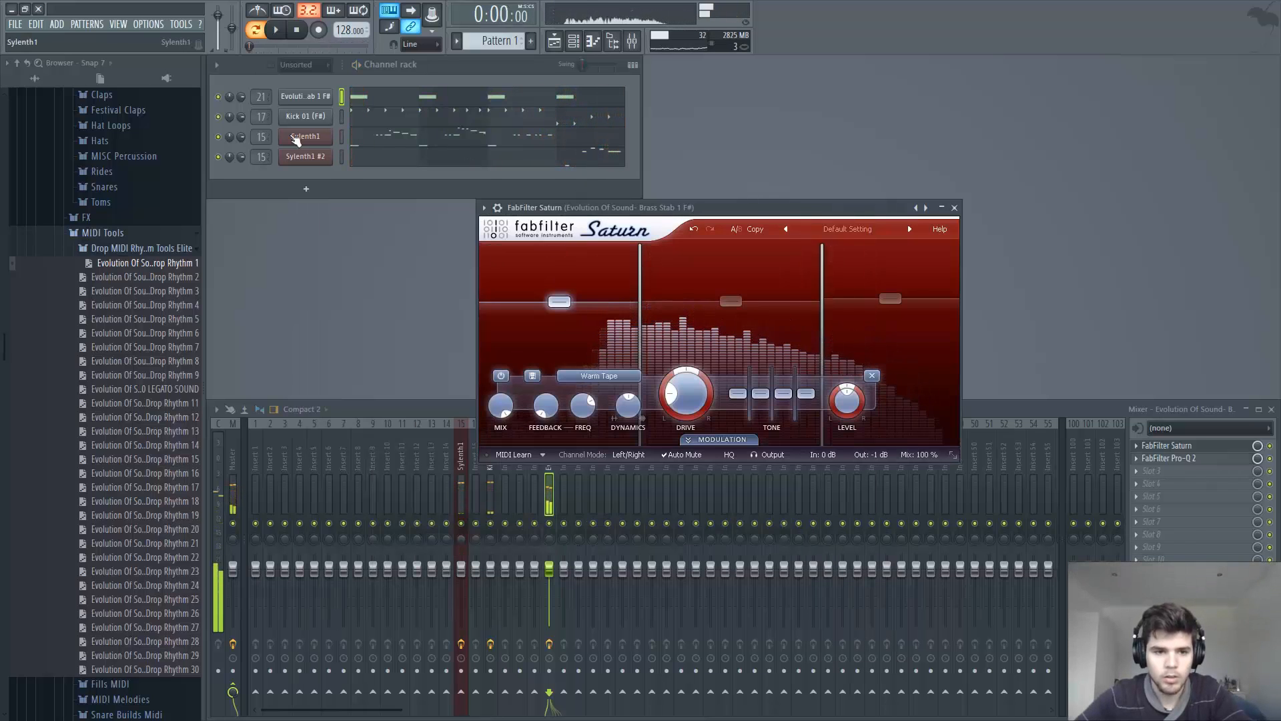
- Adjust the first Sylenth1 lead's level, play the pattern, and close Saturn
click(305, 136)
drag(748, 317, 748, 307)
key(space)
key(Escape)
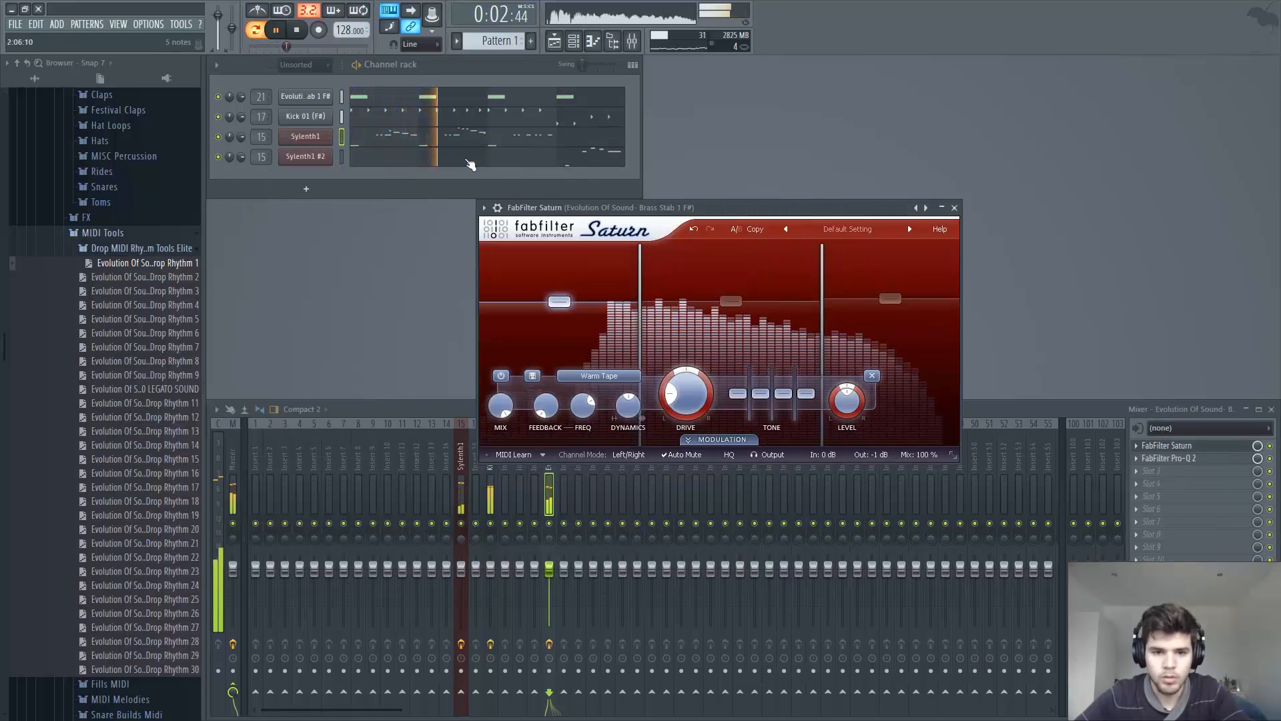
click(955, 208)
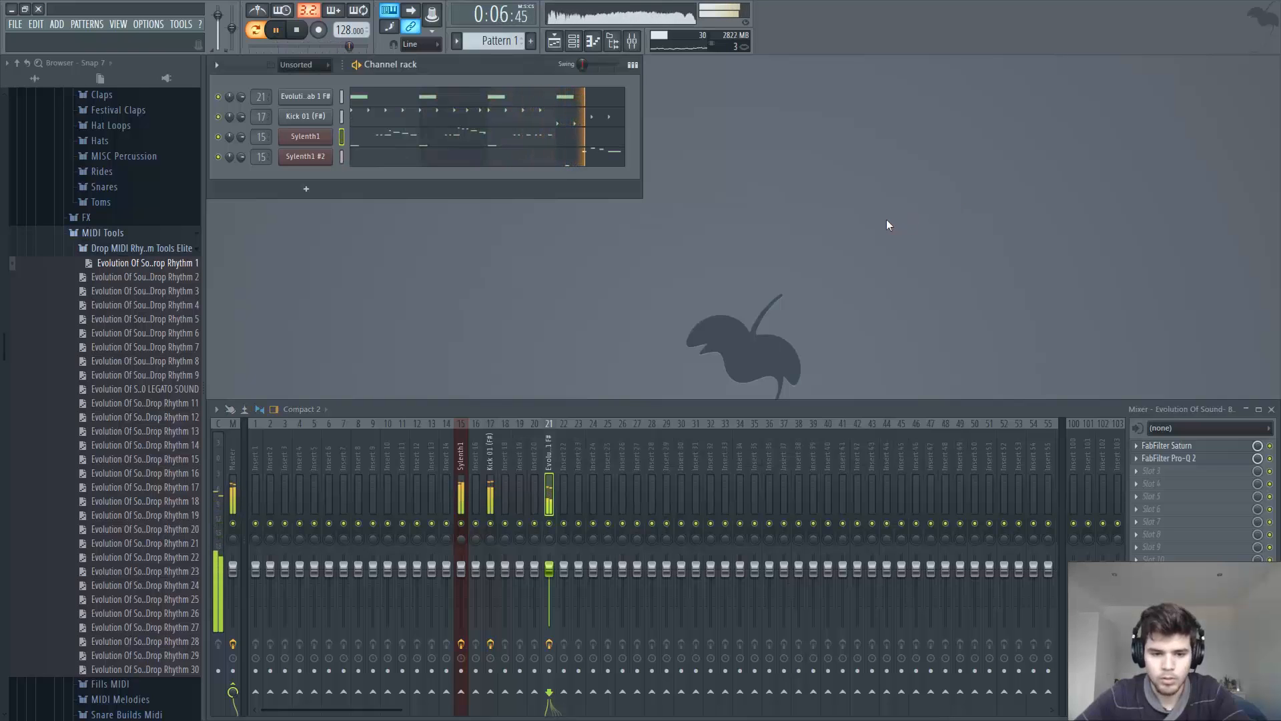
- Set the Sylenth1 #2 channel volume to 78%, audition the pattern, and close the mixer
click(304, 157)
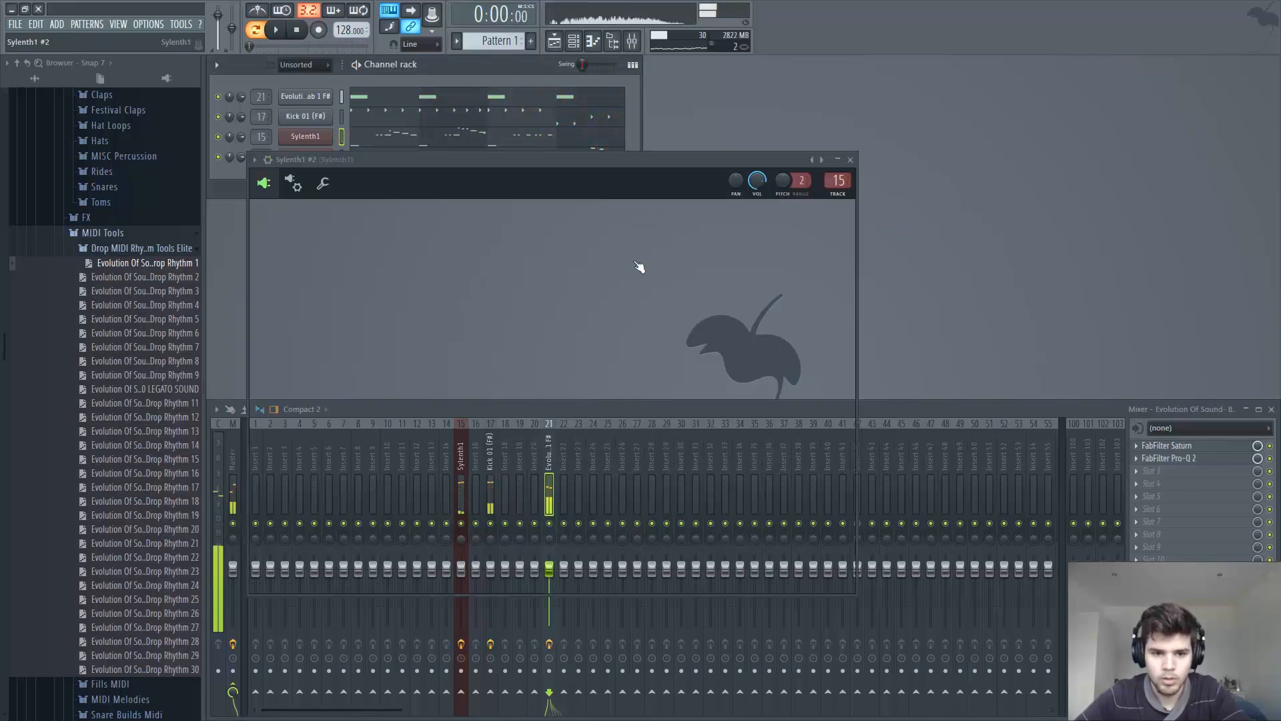
key(Escape)
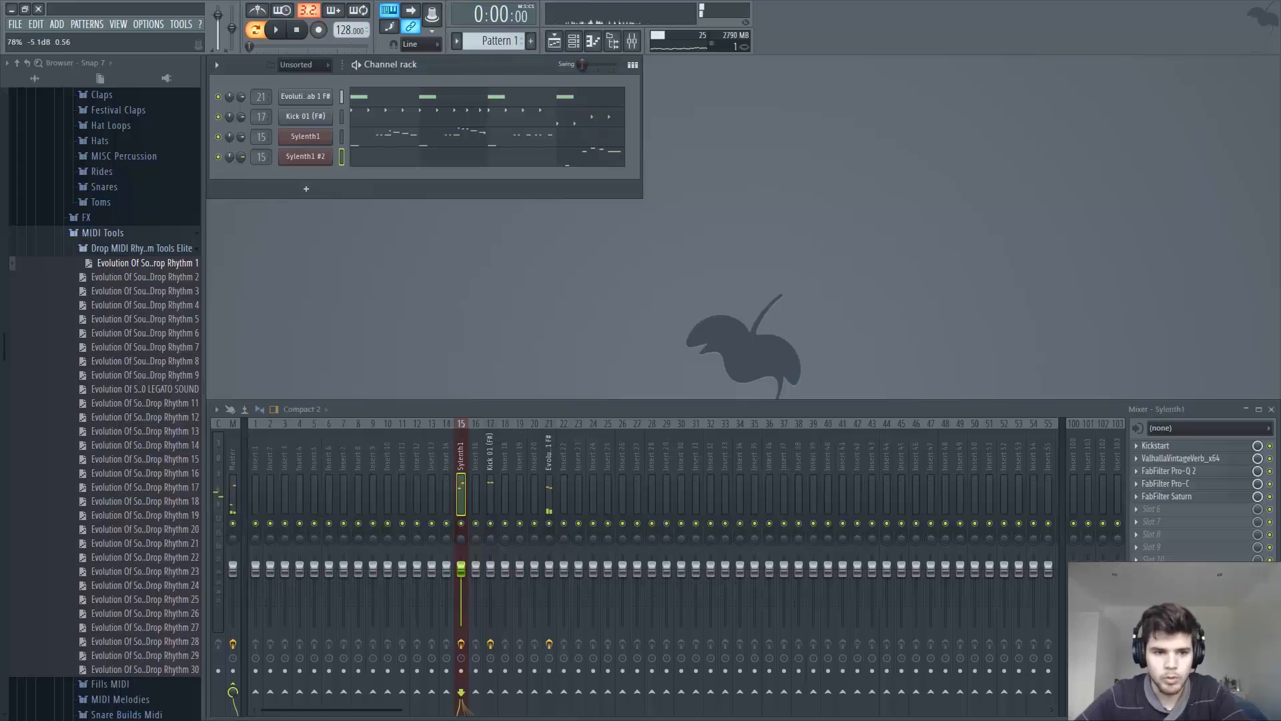
key(space)
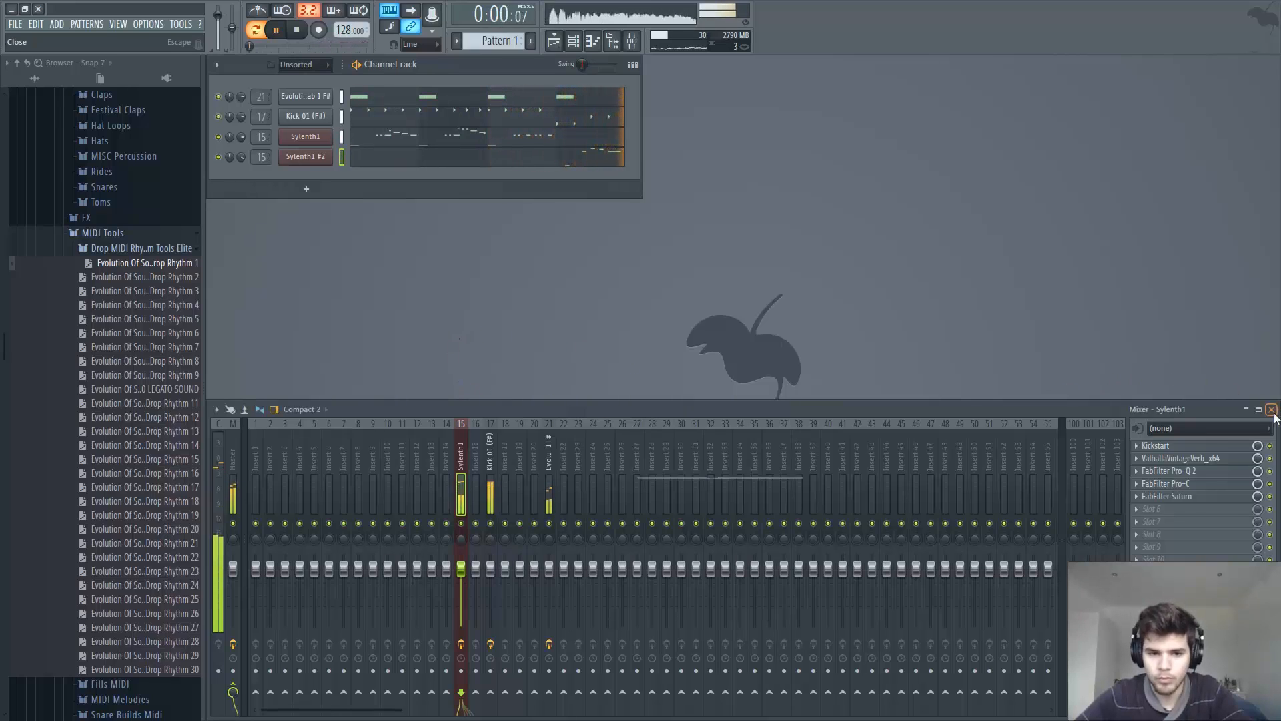
key(F9)
key(space)
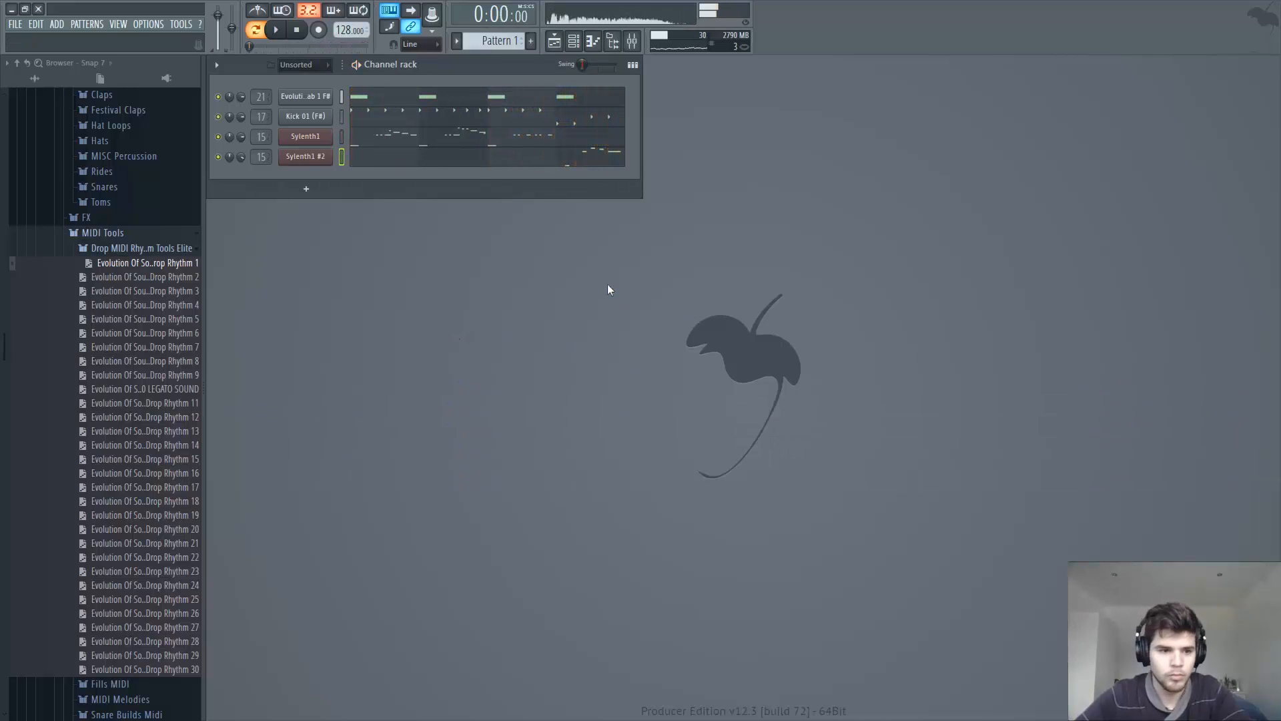
- Add the Evolution Of Sound -Clap 1 sample as a new channel and fill it every 4 steps
click(102, 95)
click(130, 111)
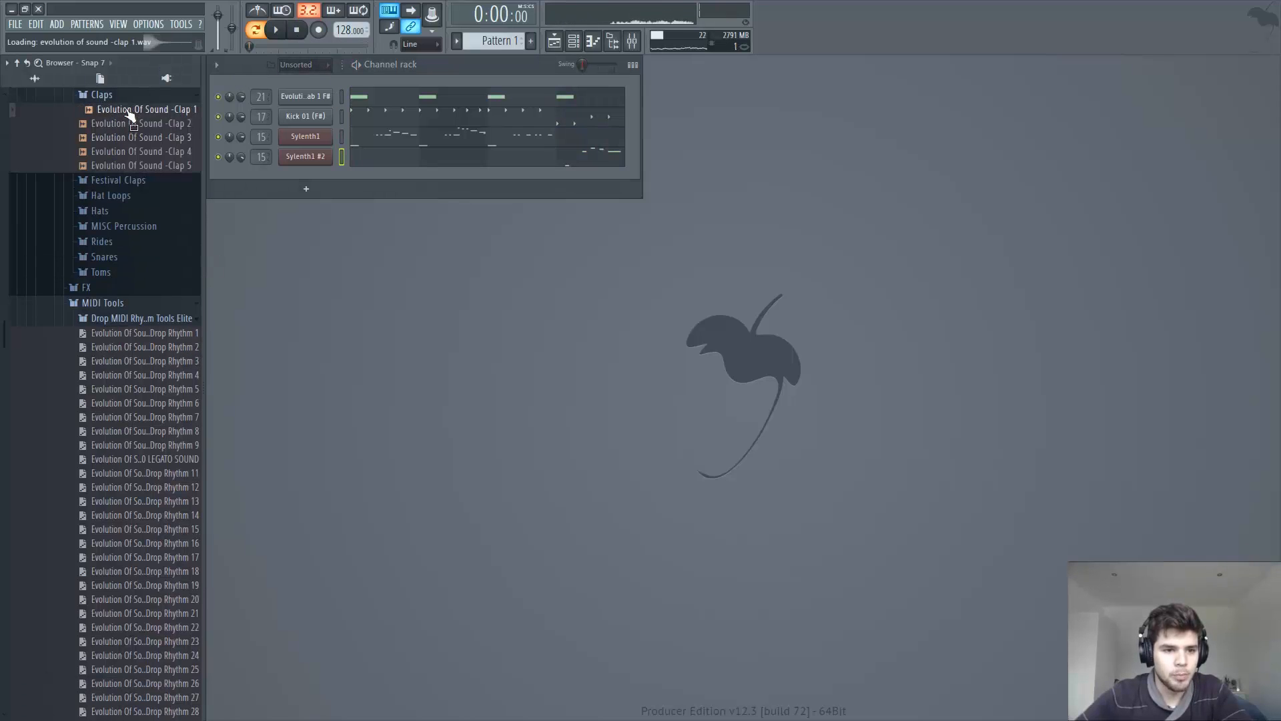
drag(316, 168, 316, 168)
right_click(316, 172)
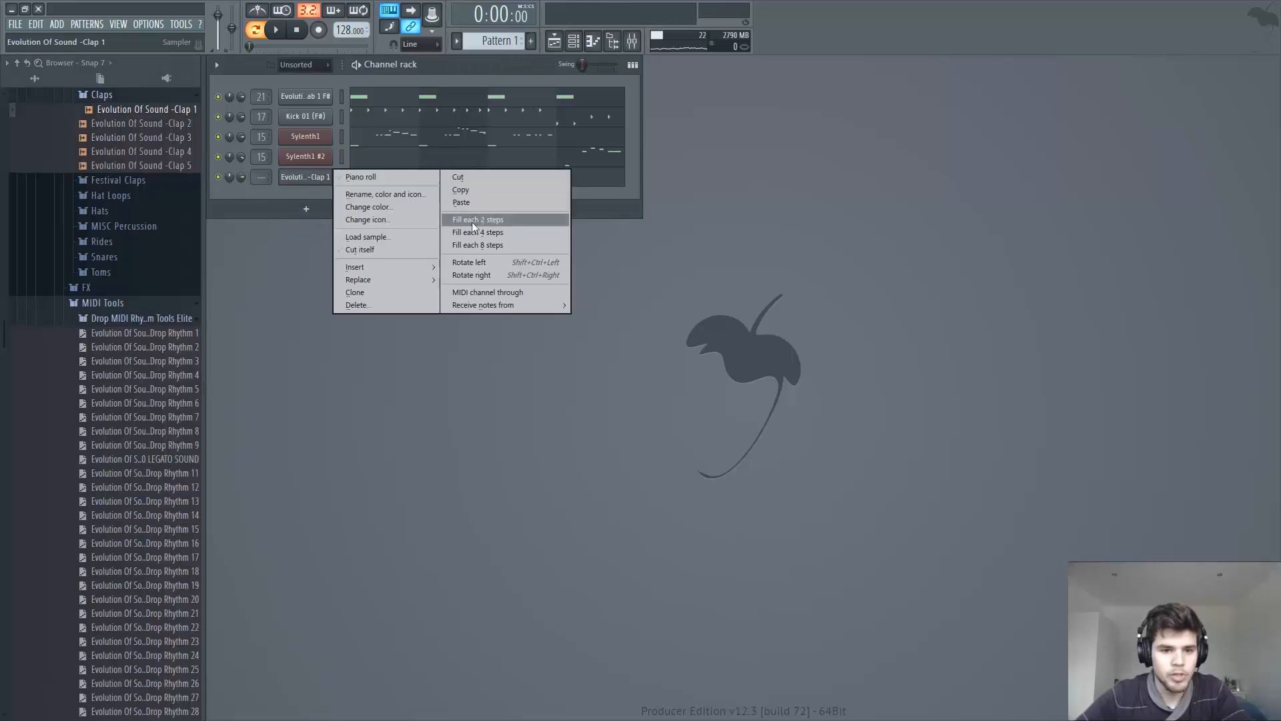
click(477, 230)
- Set the clap channel's volume to 73% while auditioning it with the full pattern, then stop playback
click(304, 179)
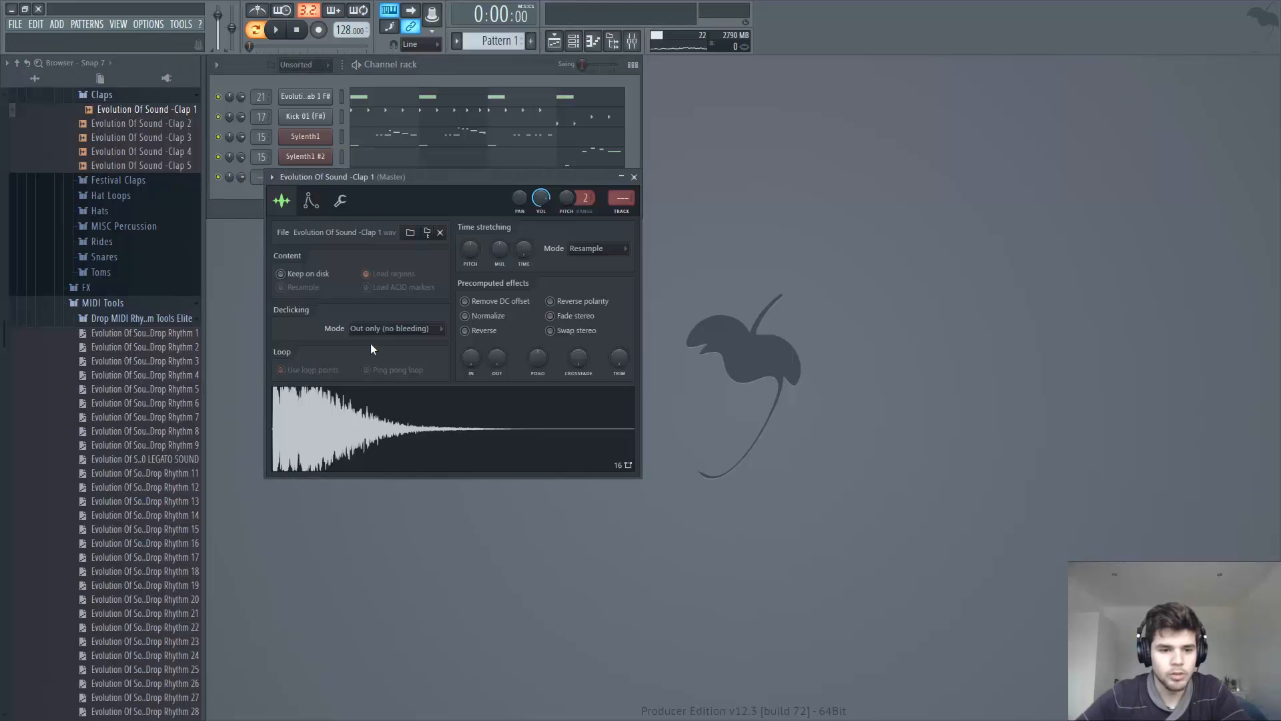
key(Escape)
key(space)
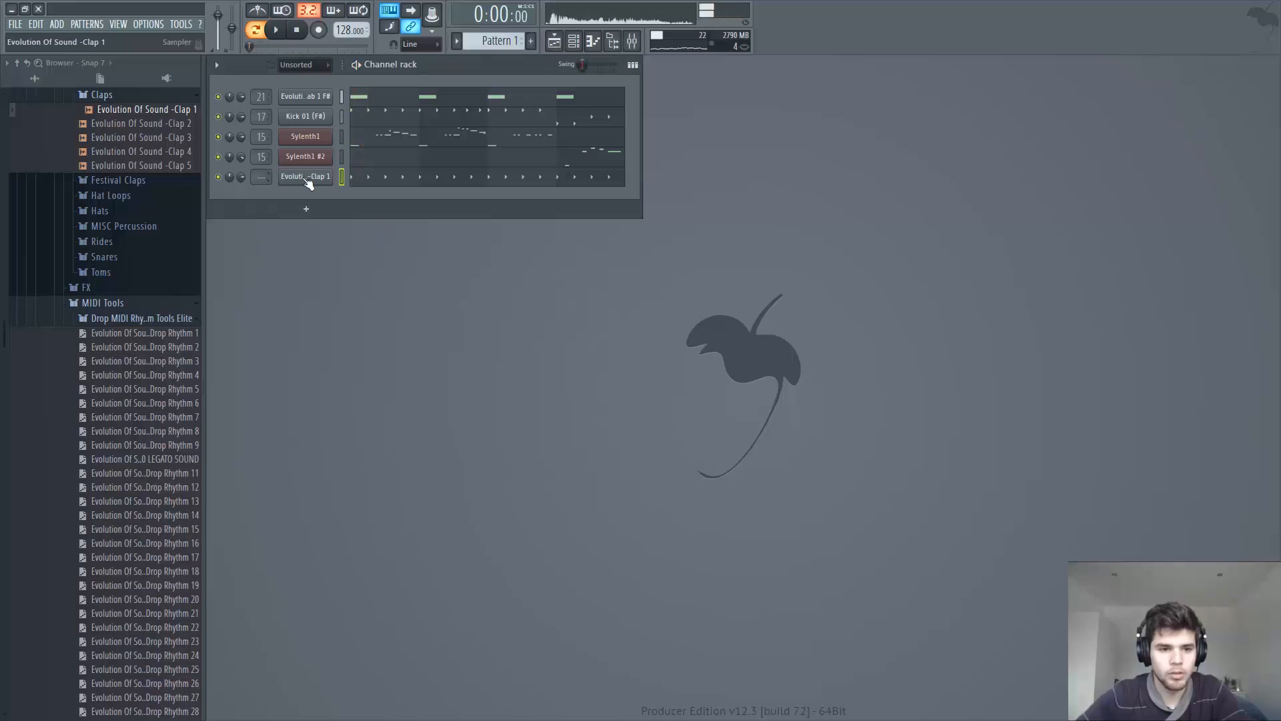
click(307, 179)
scroll(546, 197, down, 4)
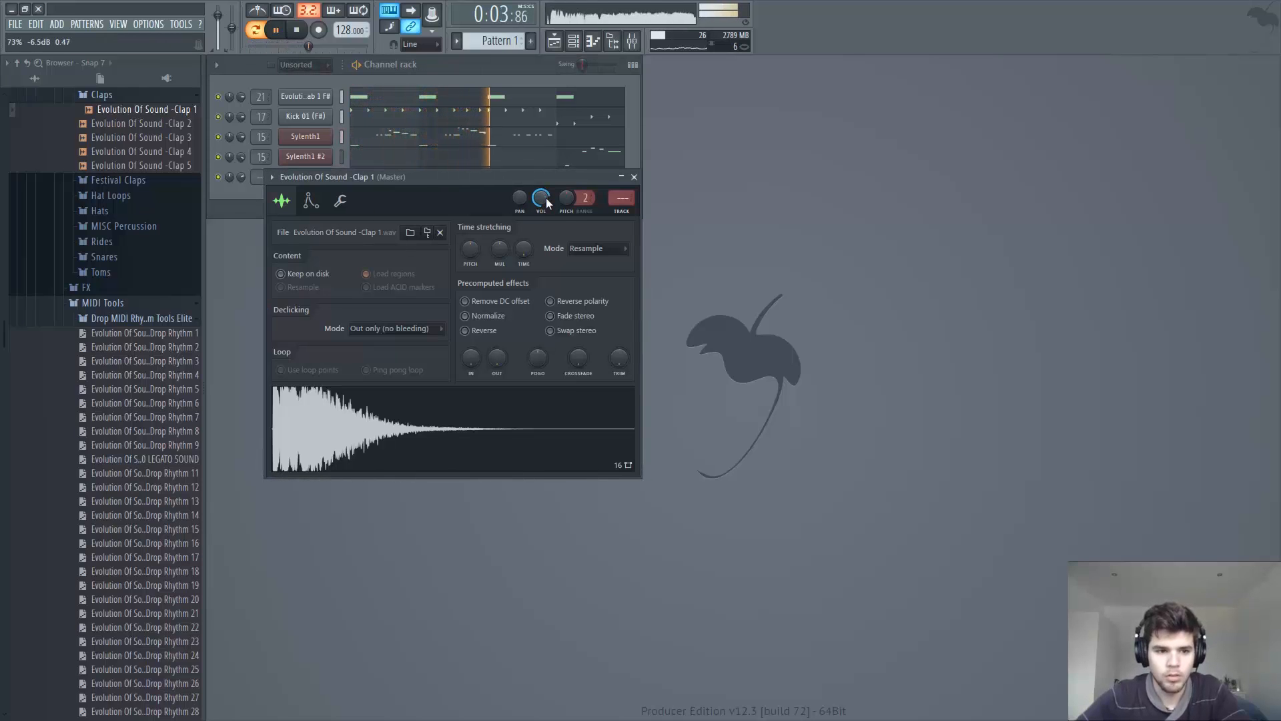
key(Escape)
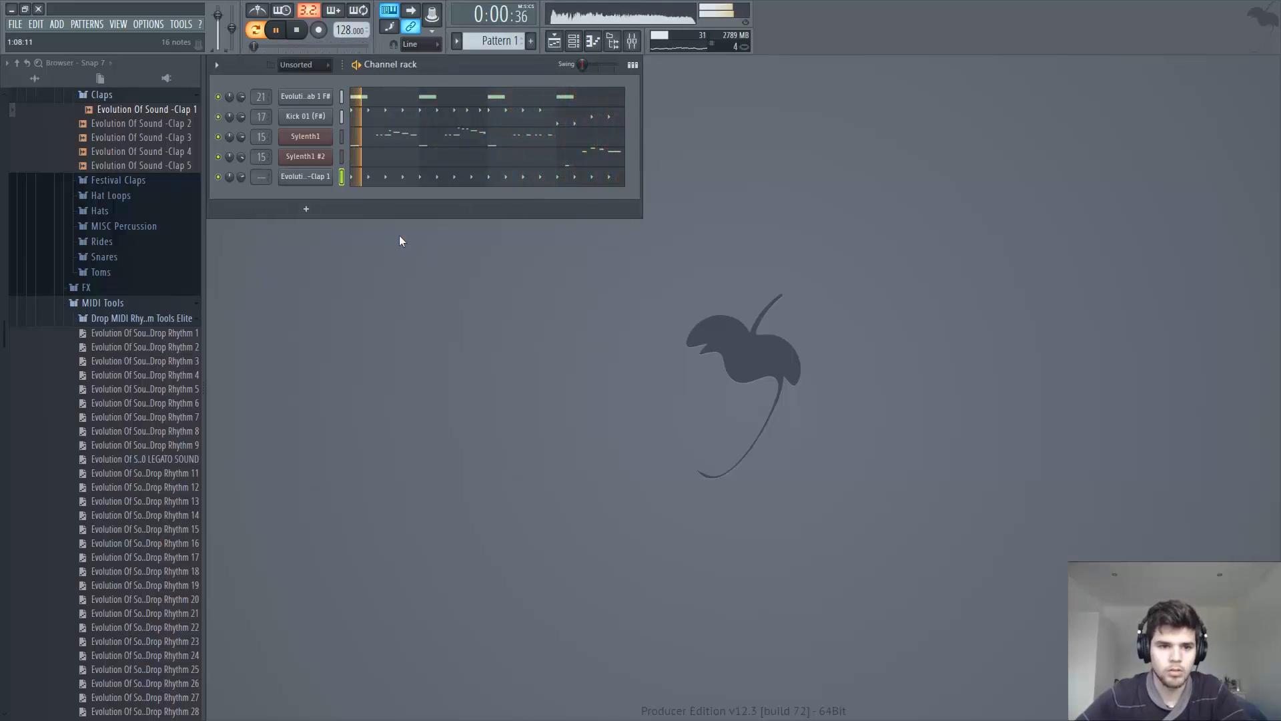
click(302, 32)
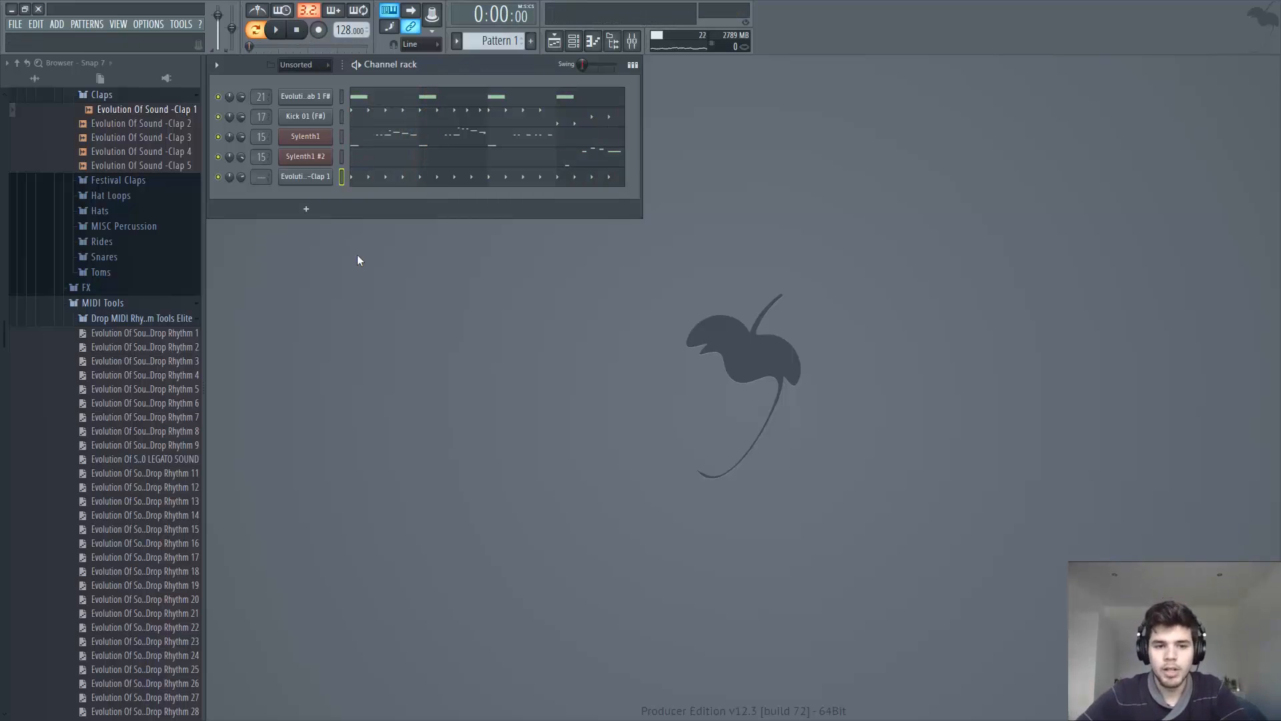
- Create Pattern 2 and clone the Sylenth1 #2 channel
click(533, 44)
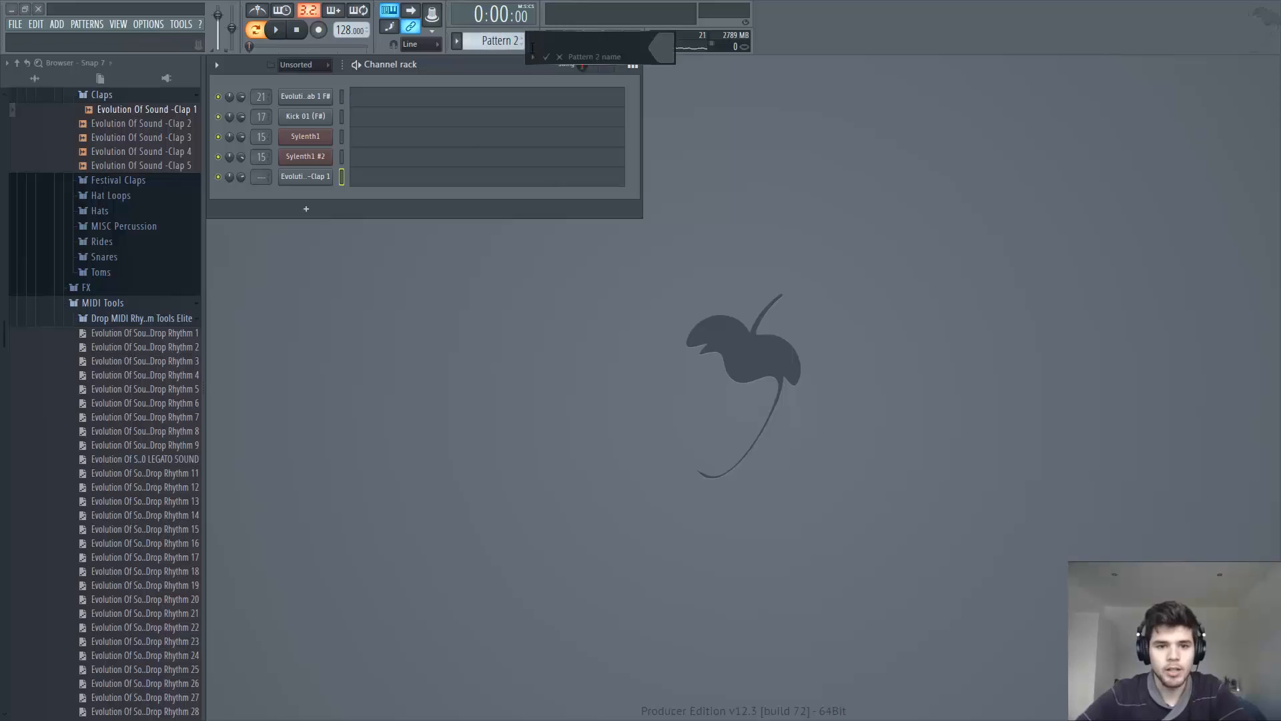
right_click(300, 156)
click(375, 255)
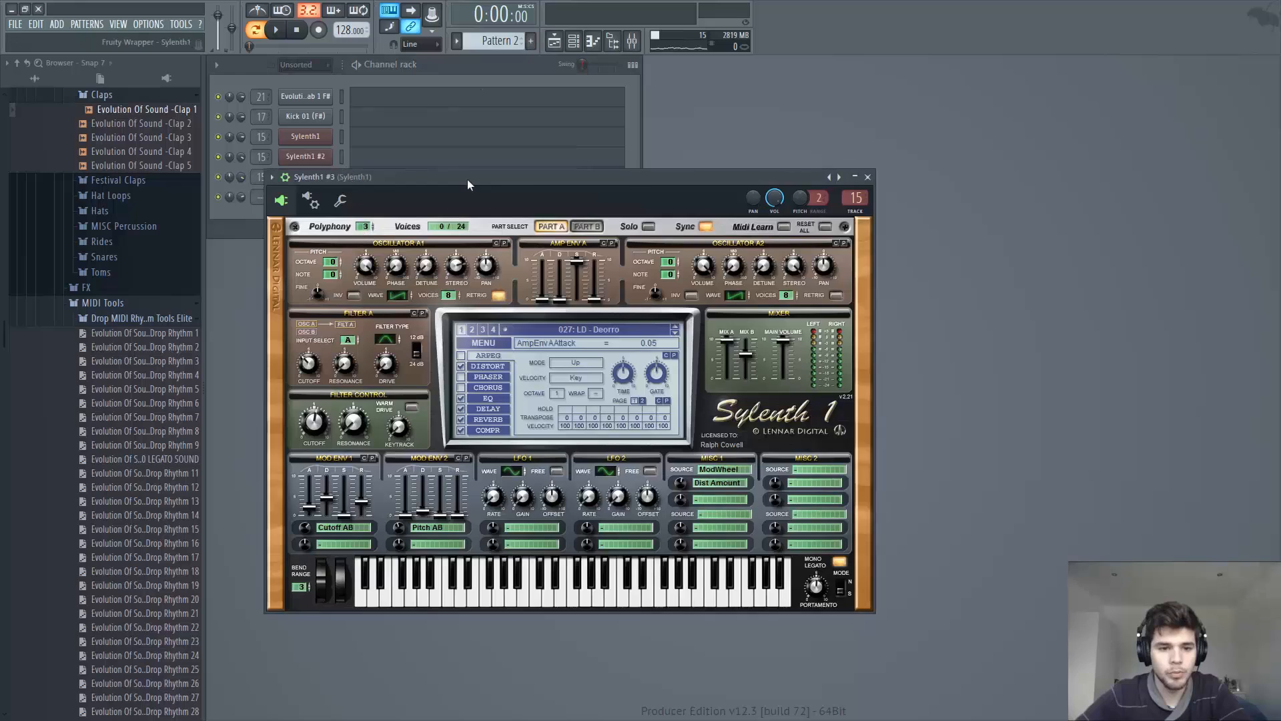
- Reset the cloned Sylenth1 #3 channel's mixer routing to the master and load preset 092: PL - Progressive
drag(467, 179, 753, 142)
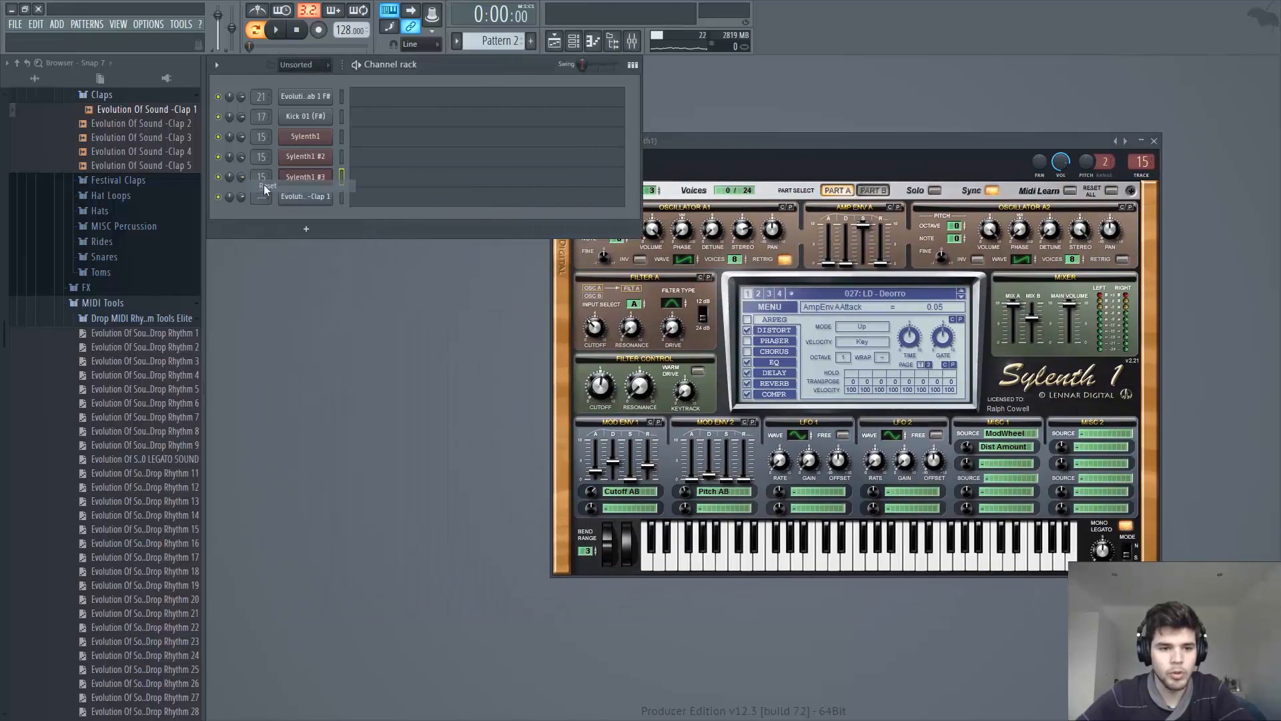
click(266, 187)
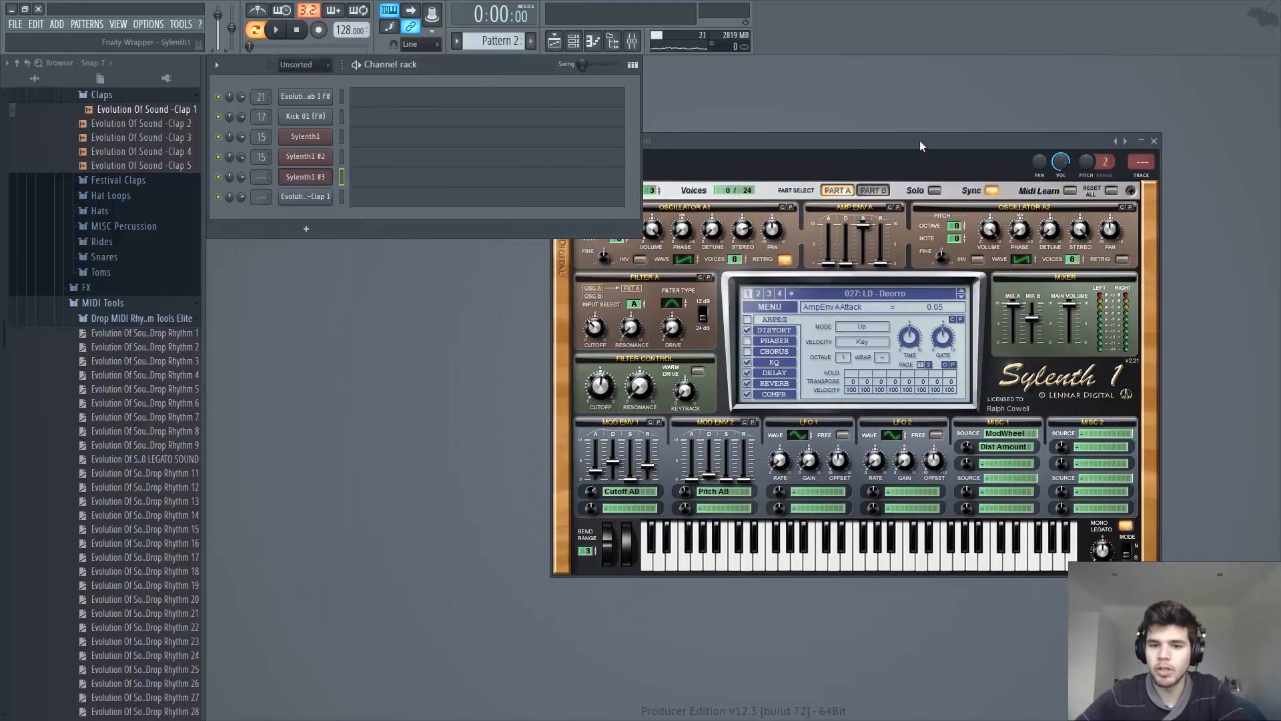
drag(920, 146, 758, 186)
click(717, 337)
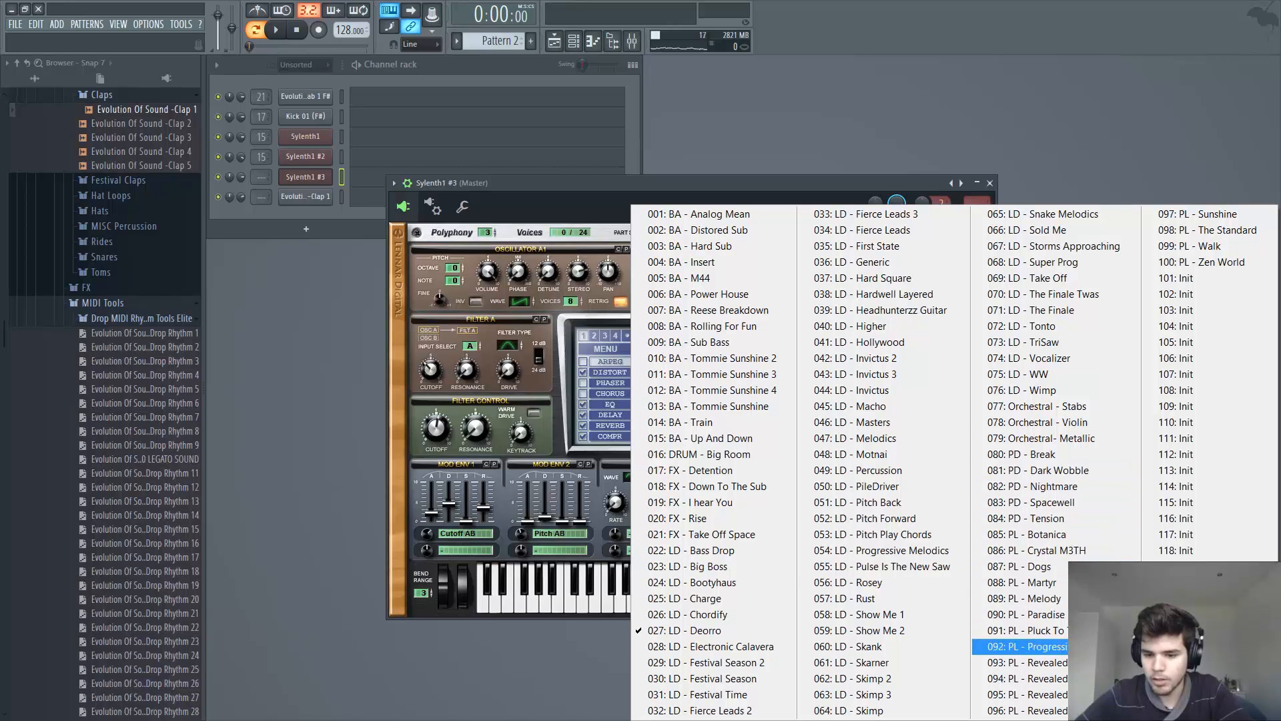
click(1028, 646)
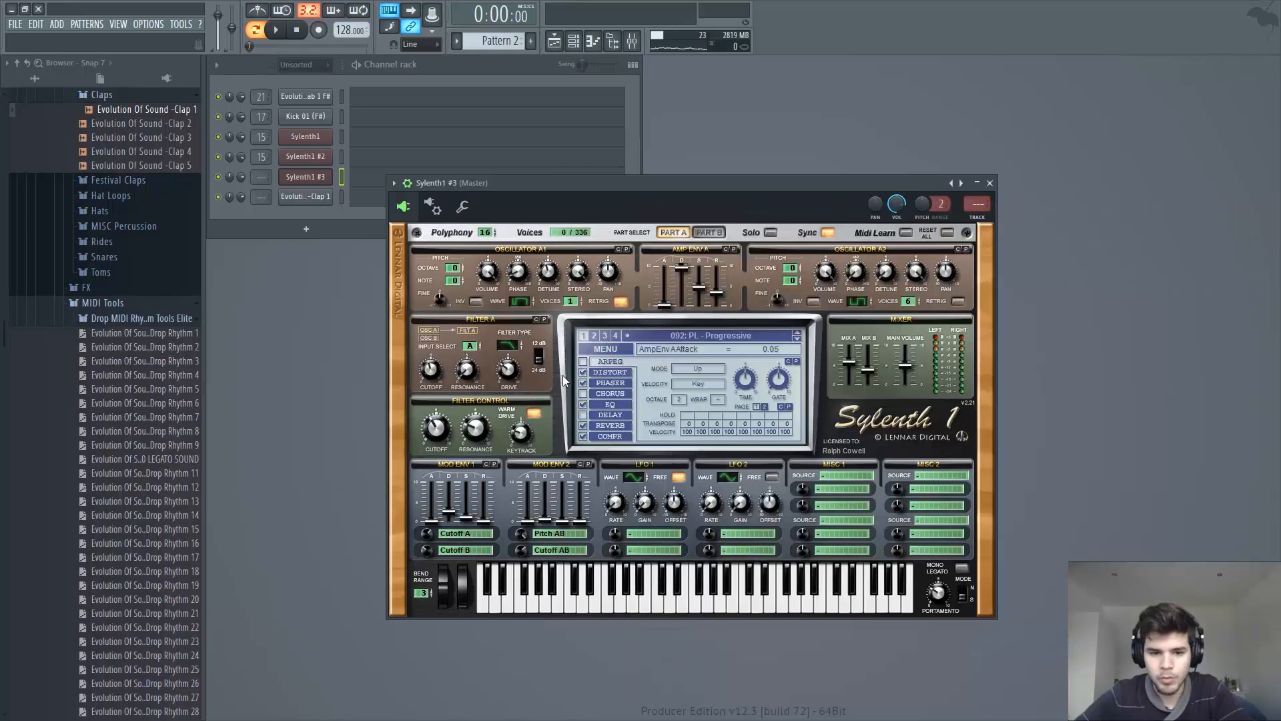
- Turn off the Progressive preset's distortion, audition it, and open the Sylenth1 #3 piano roll in Pattern 2
click(583, 372)
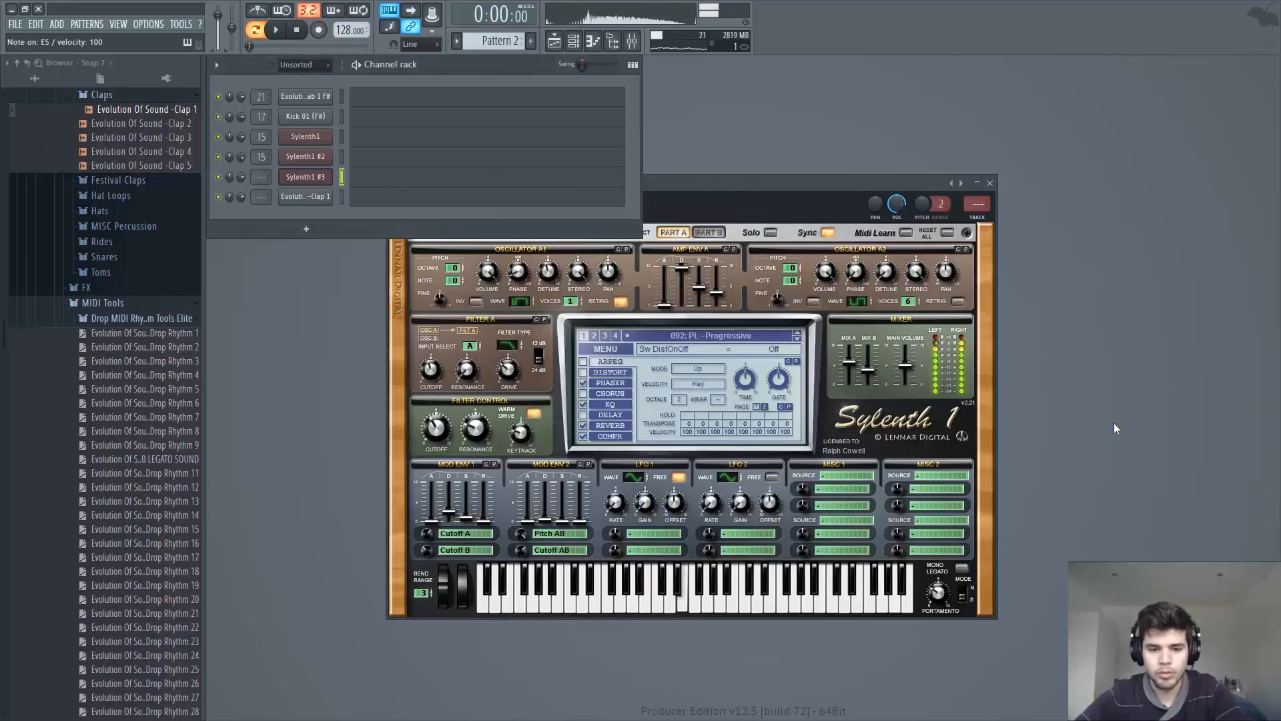
click(583, 372)
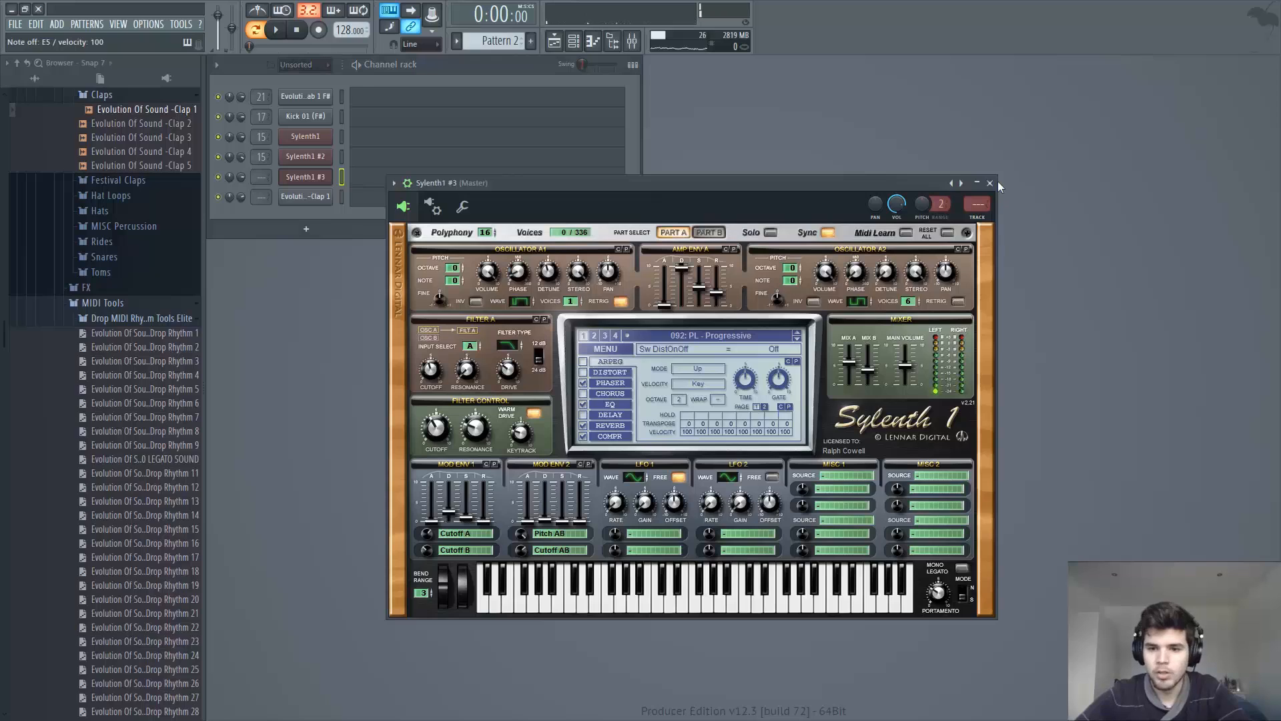
click(990, 183)
click(374, 185)
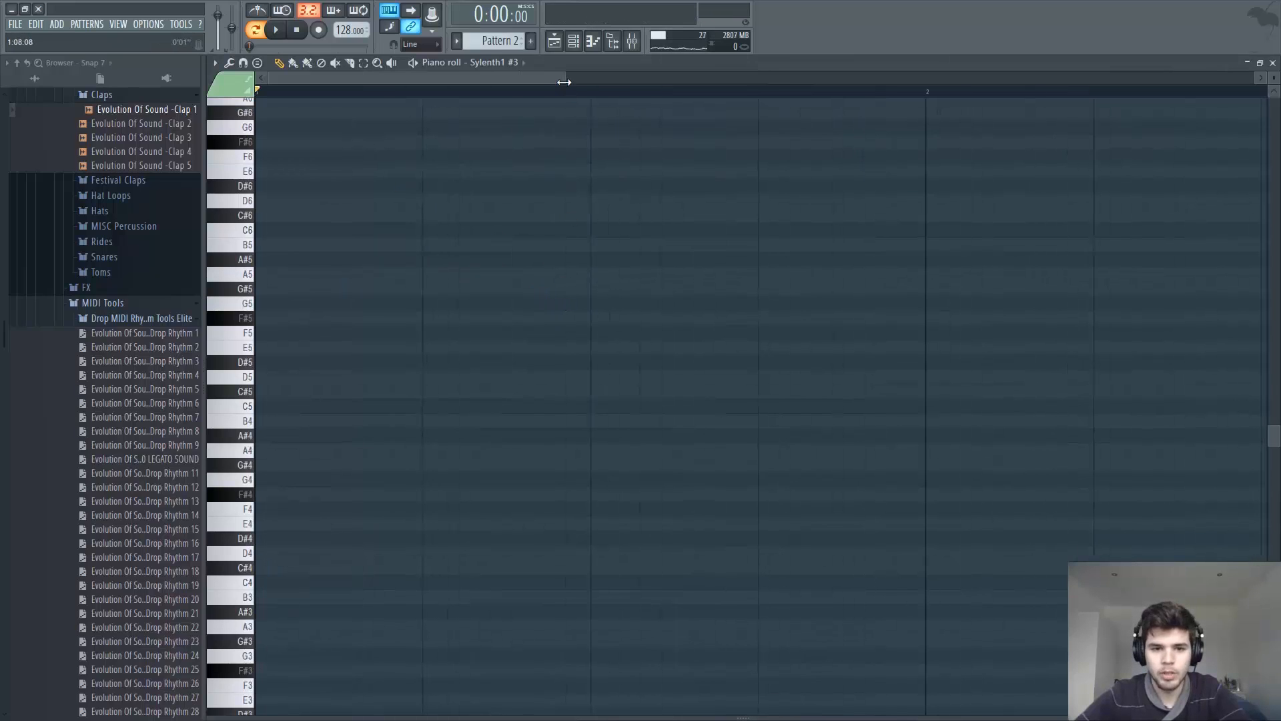
drag(564, 81, 898, 82)
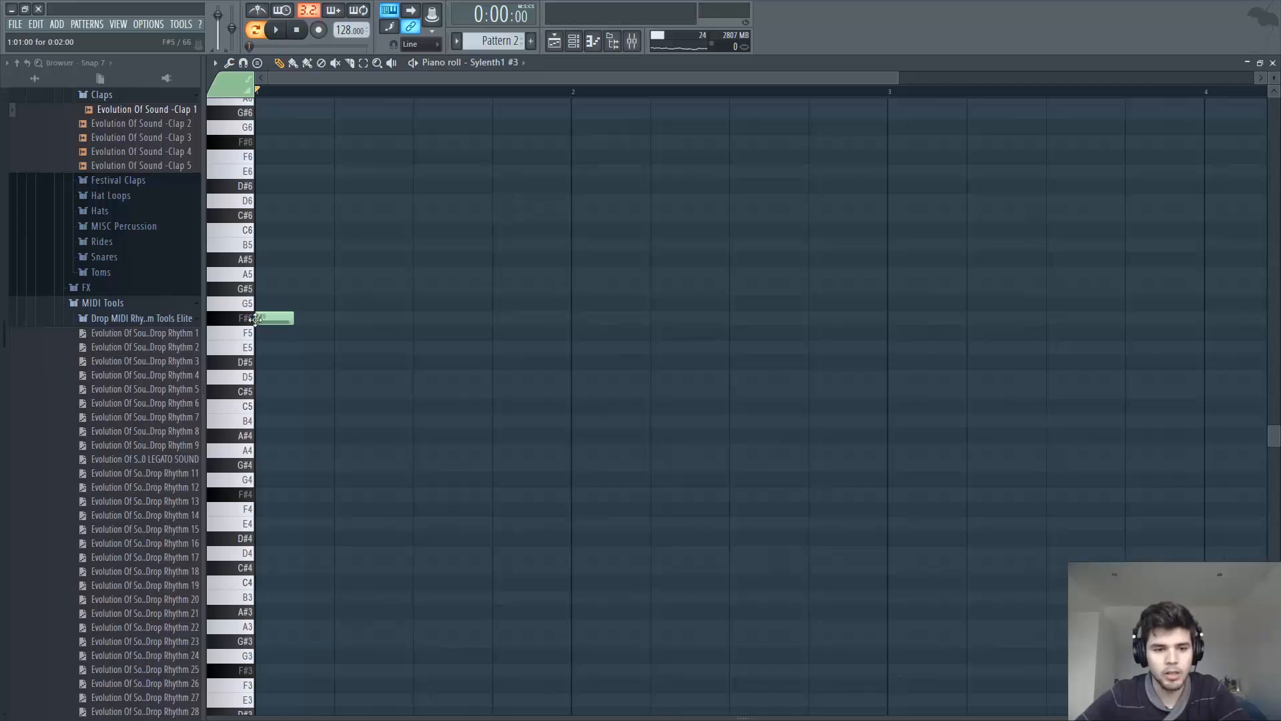
key(ctrl+a)
key(ctrl+Down)
key(ctrl+Down)
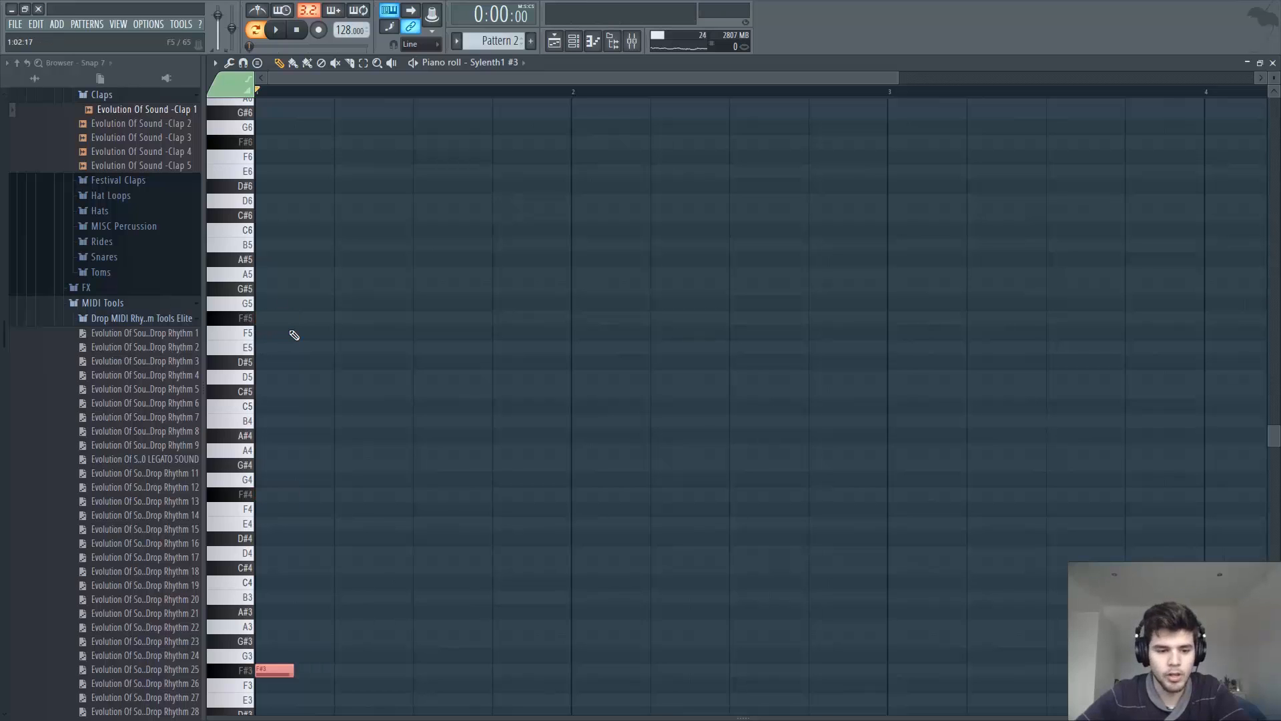
scroll(374, 572, down, 1)
key(ctrl+Up)
key(ctrl+Down)
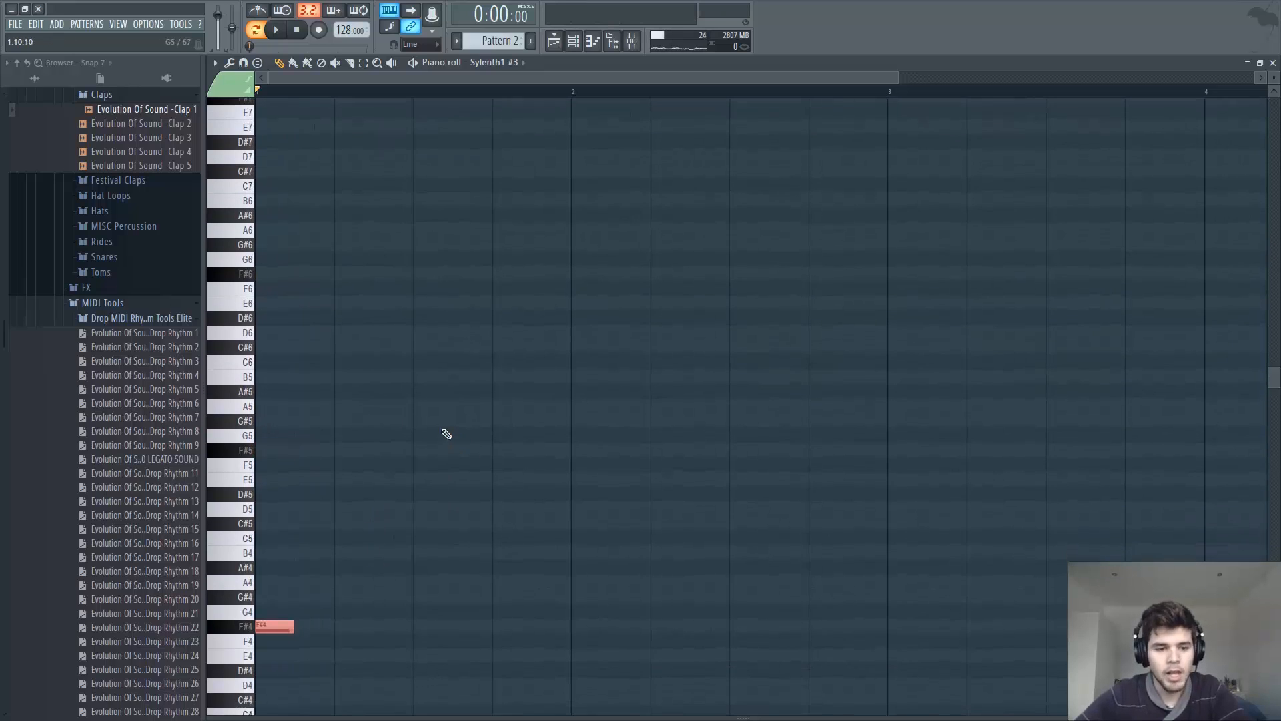
scroll(444, 436, up, 3)
key(ctrl+Up)
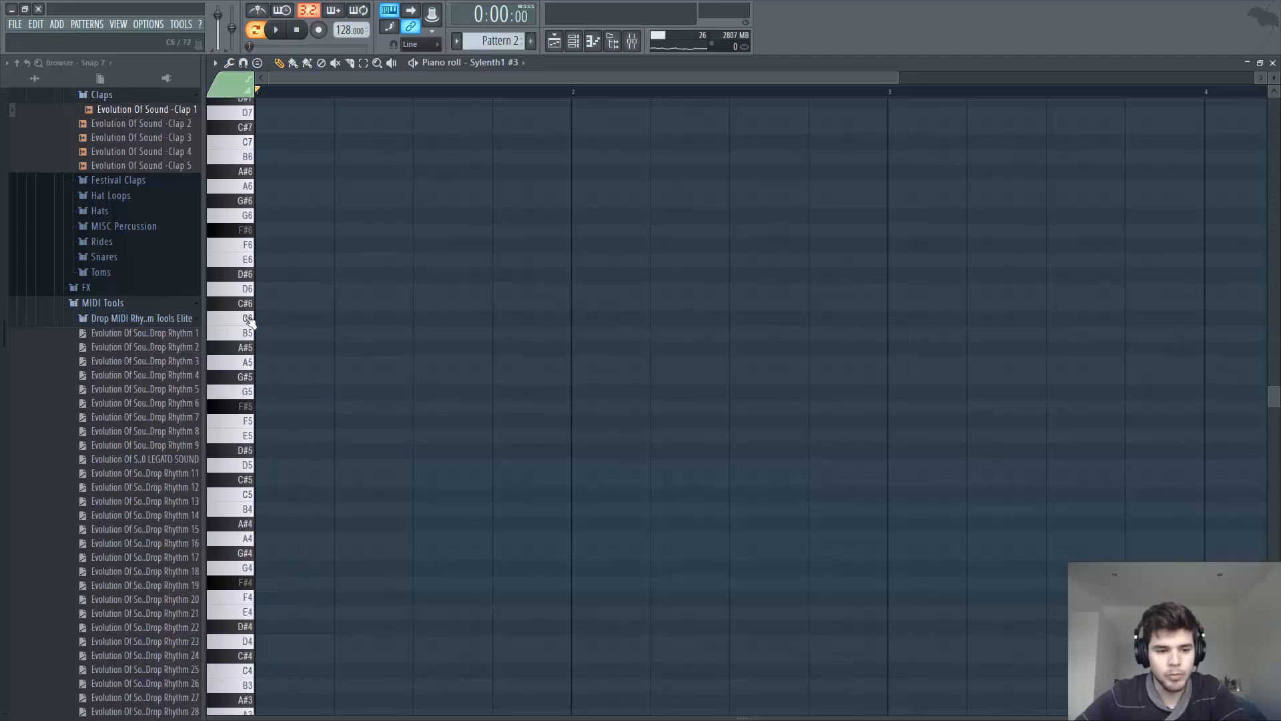
- Place an opening note at the start of bar 1, remove the trial notes above it, and move it to B5
click(262, 407)
drag(273, 333, 279, 361)
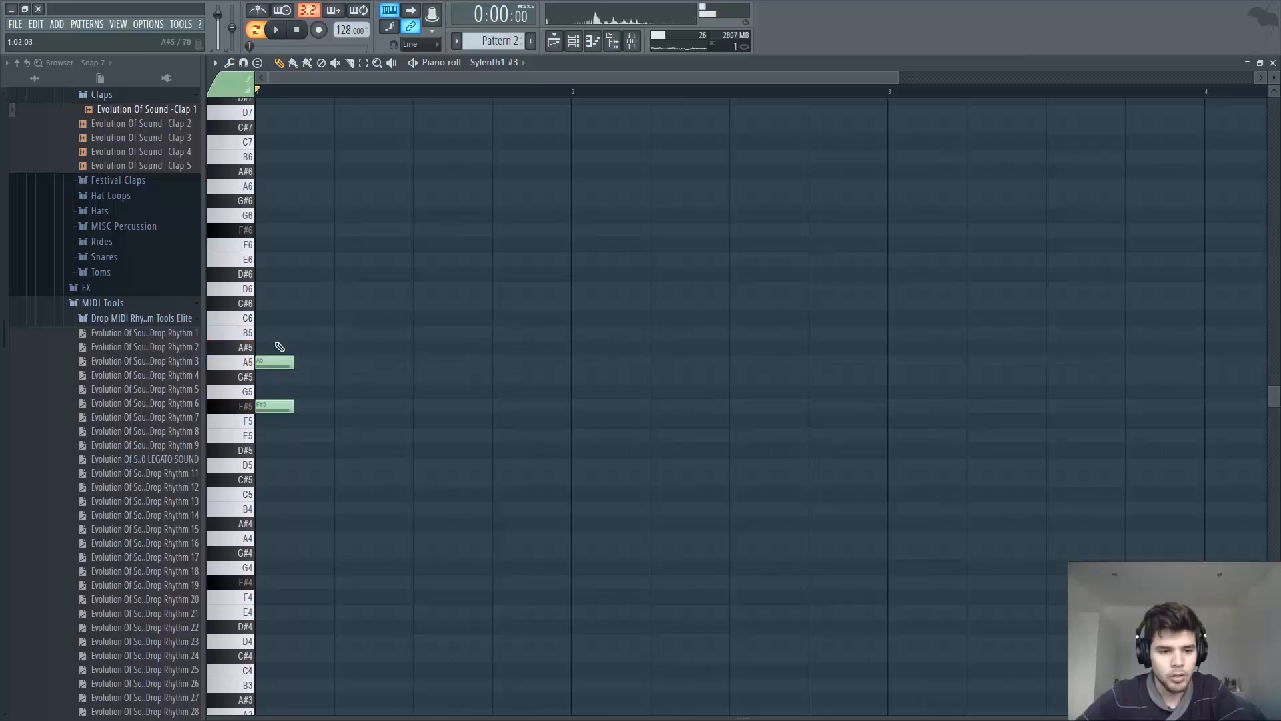
click(269, 305)
right_click(285, 302)
right_click(286, 362)
drag(274, 408, 265, 329)
- Try the opening note an octave lower during playback, restore it to B5, and audition it there
key(ctrl+a)
key(ctrl+Down)
right_click(432, 335)
key(space)
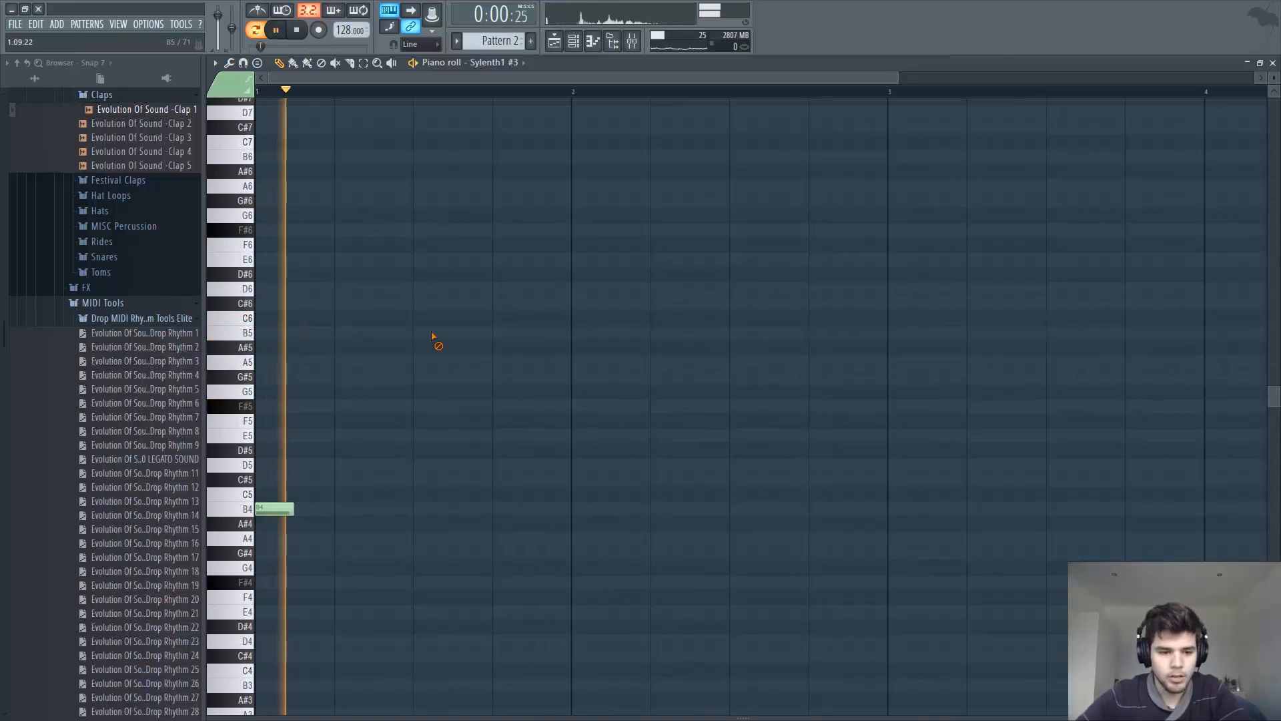
key(space)
drag(289, 487, 261, 542)
key(ctrl+Up)
key(space)
key(space)
right_click(499, 455)
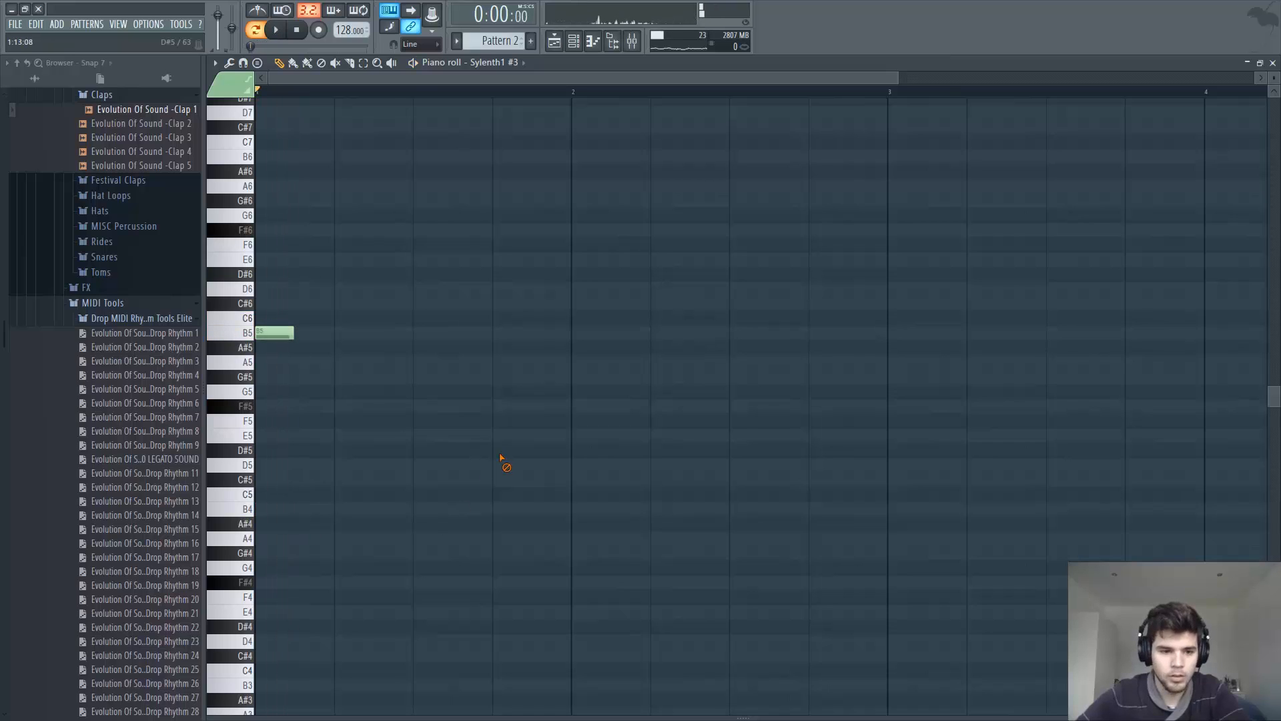
key(space)
key(space)
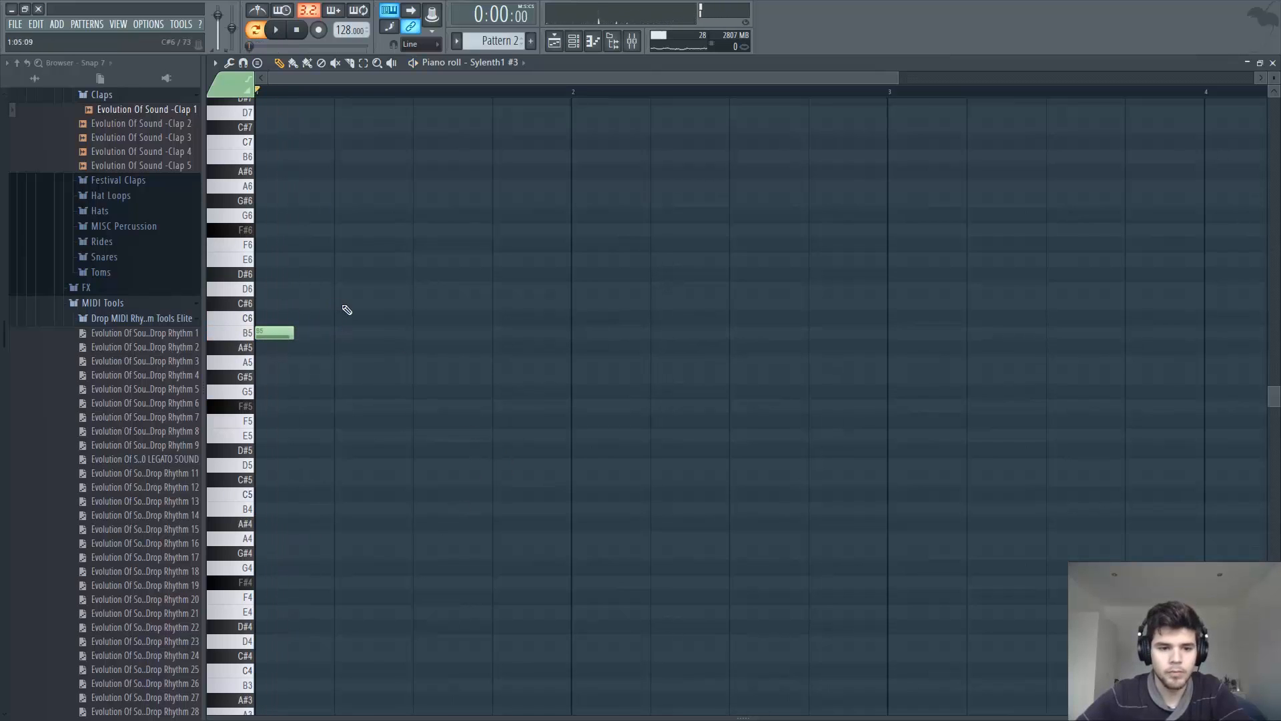
- Add a D6 note followed directly by a C#6 note after the opening B5, auditioning the phrase
click(345, 306)
key(space)
click(389, 289)
key(space)
key(space)
key(space)
mouse_move(363, 302)
mouse_down()
mouse_move(340, 285)
mouse_move(364, 303)
mouse_up()
key(space)
key(space)
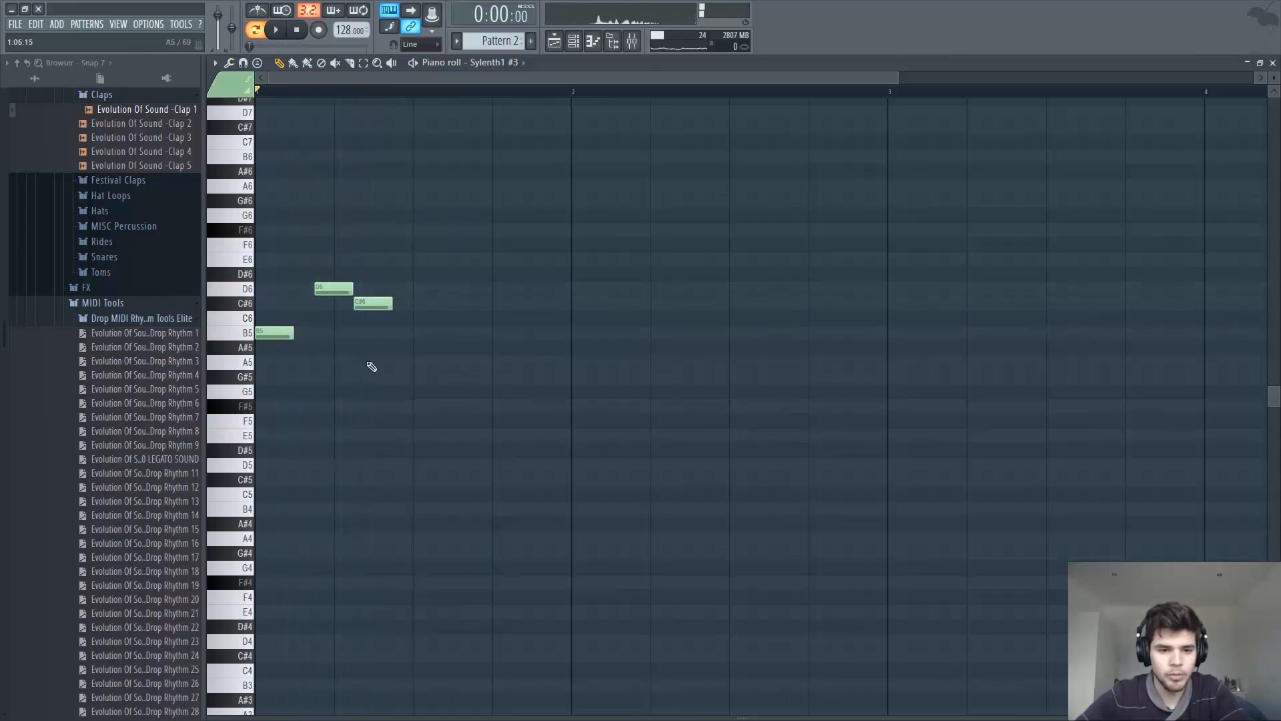
key(space)
key(space)
key(space)
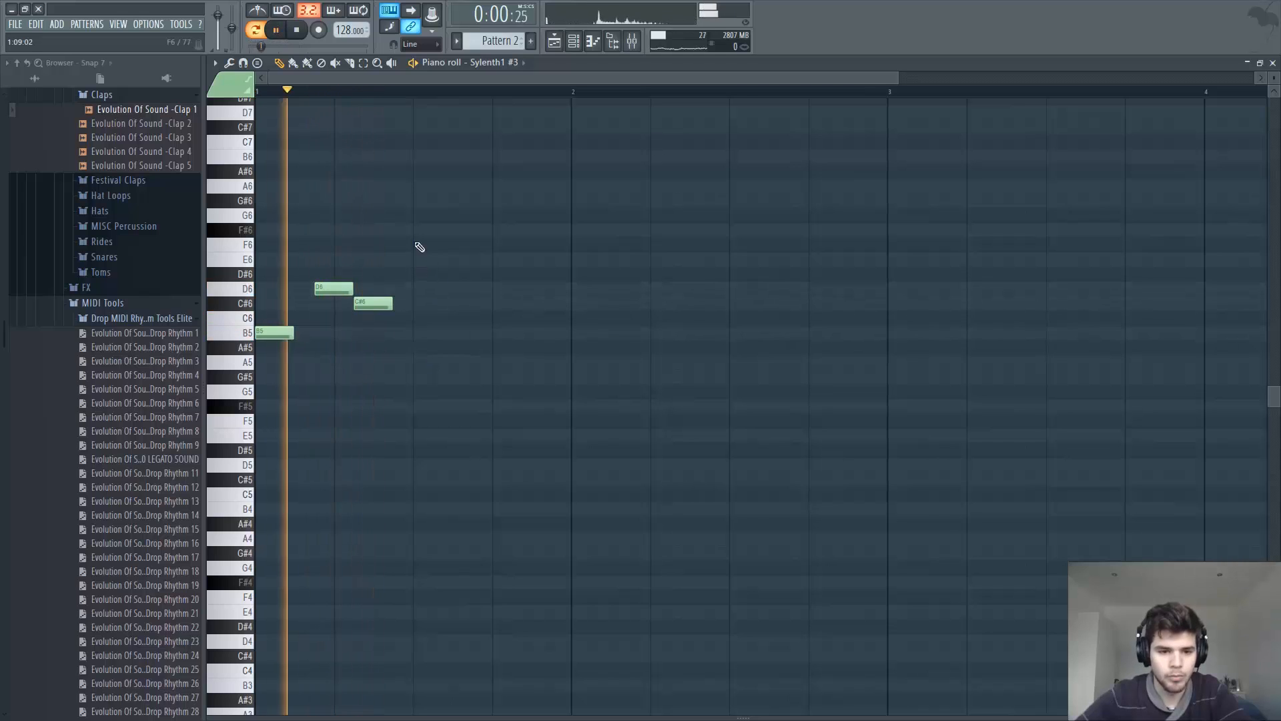
click(421, 229)
click(458, 259)
key(space)
right_click(467, 265)
right_click(436, 230)
key(space)
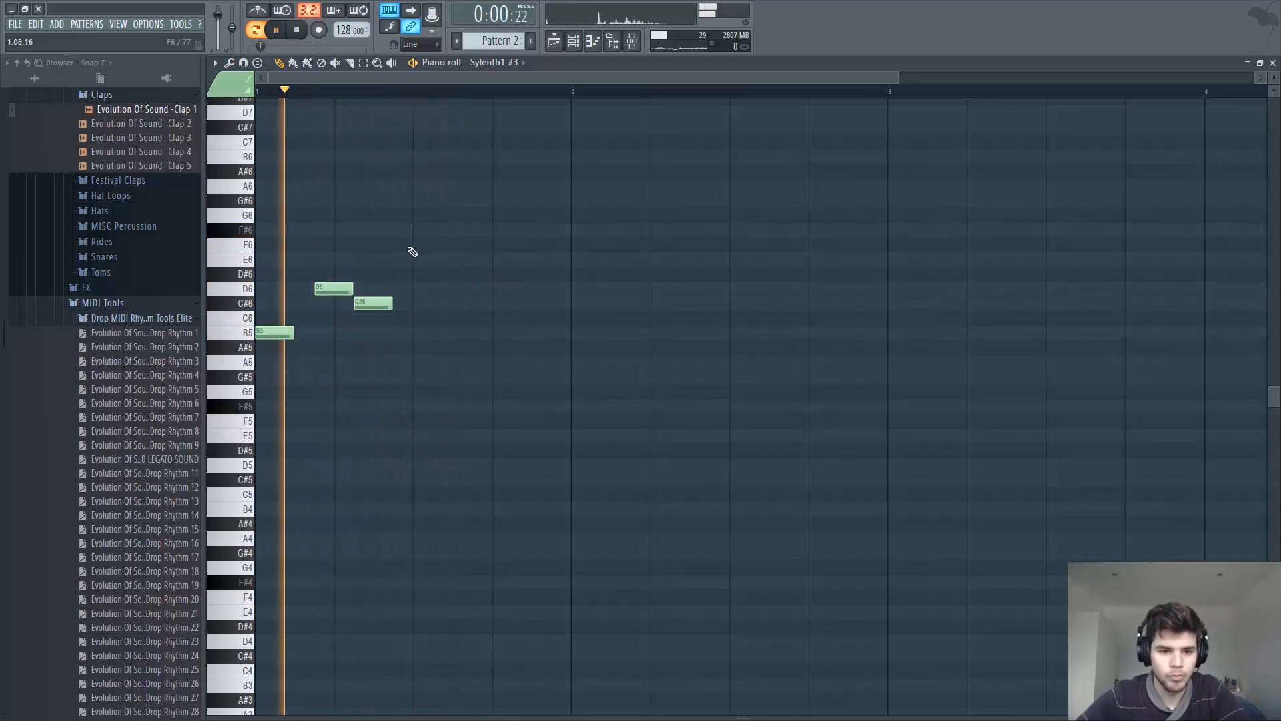
- Complete the bar 1 melody with D6, C#6 and B5 notes, and audition it
click(422, 289)
drag(474, 304, 453, 303)
key(space)
key(space)
click(503, 333)
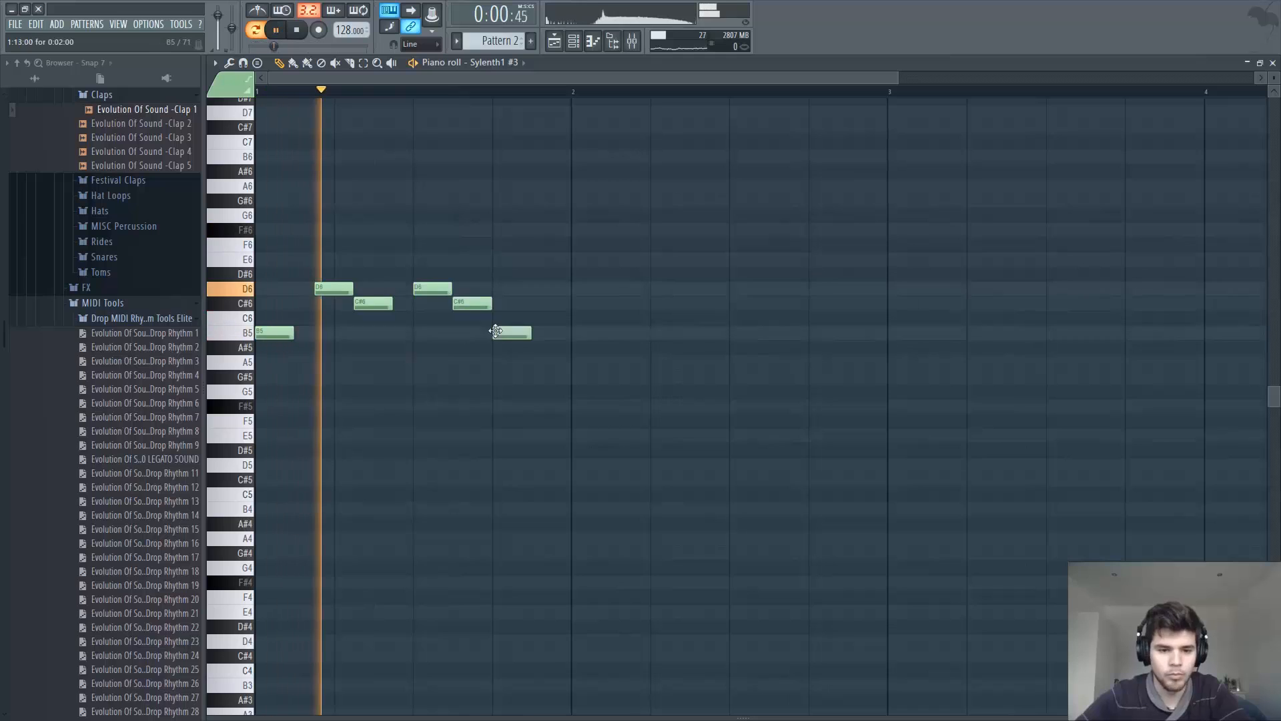
key(space)
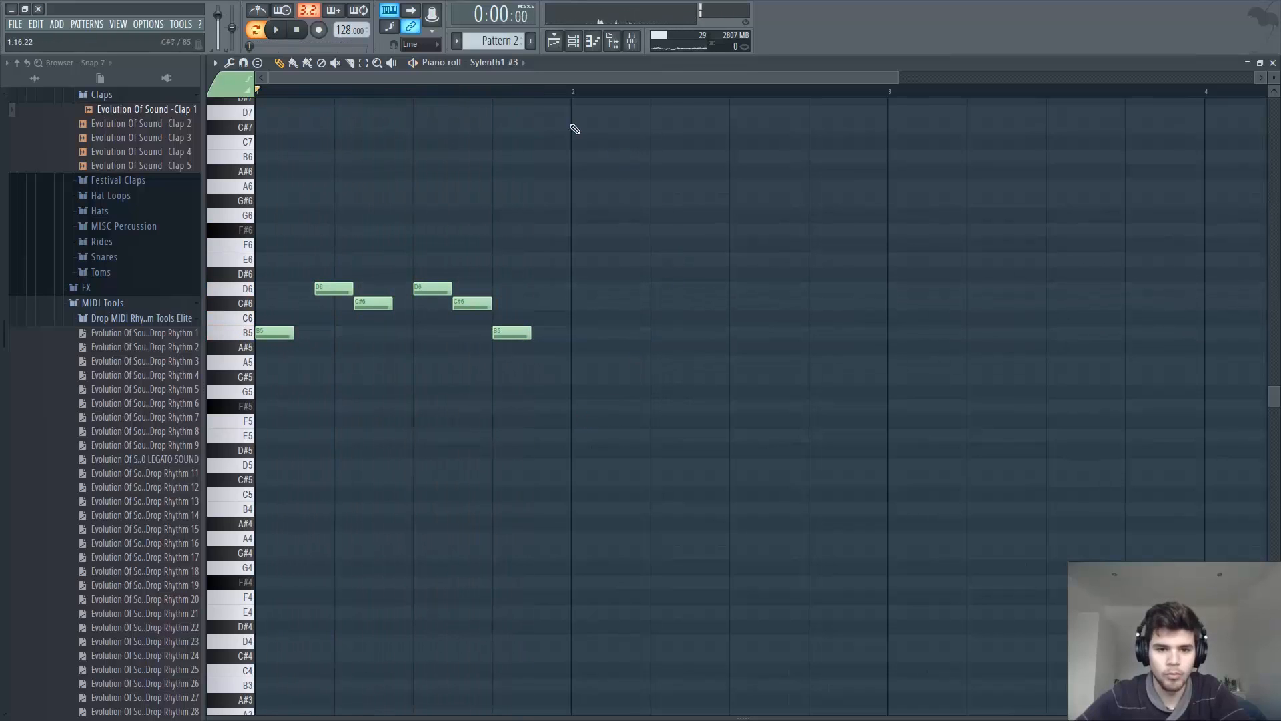
- Duplicate the bar 1 melody into bar 2
drag(577, 93, 160, 194)
key(ctrl+b)
click(692, 443)
key(space)
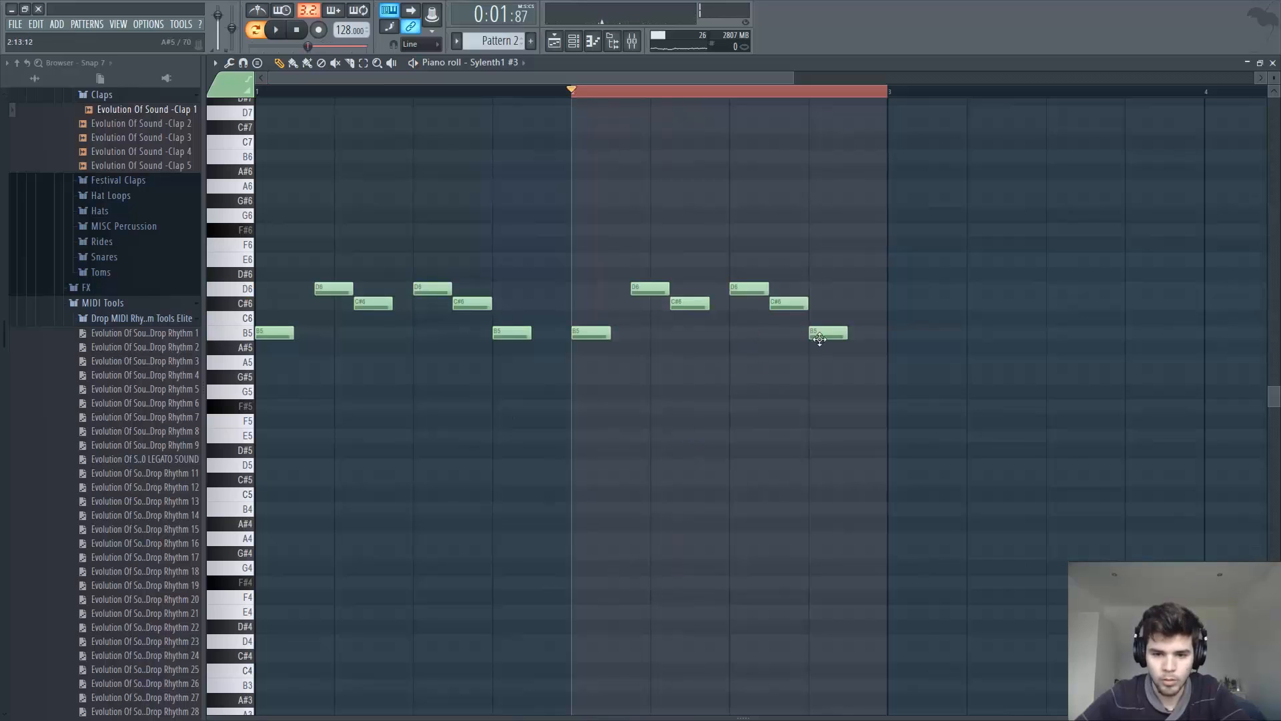
- Move bar 2's last note up to E6, add an F#6 note after it, and audition both bars from the start
drag(819, 339, 822, 264)
click(860, 230)
key(space)
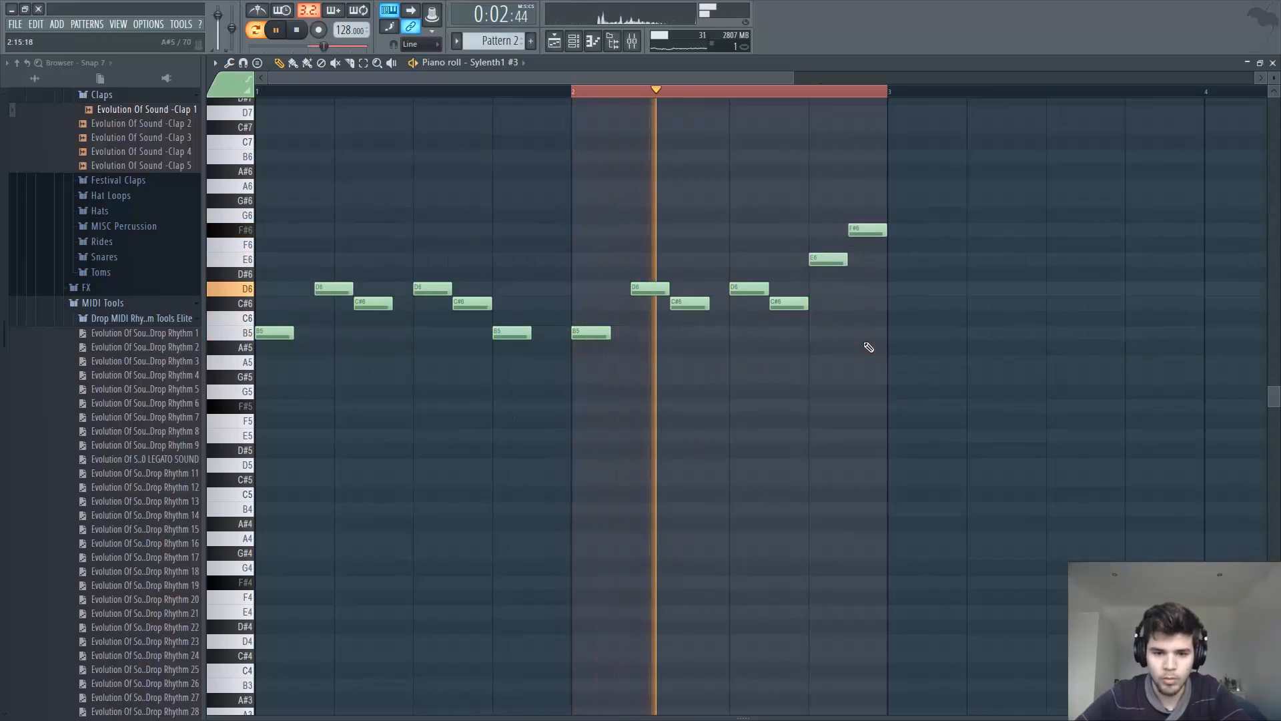
ctrl+click(463, 94)
key(space)
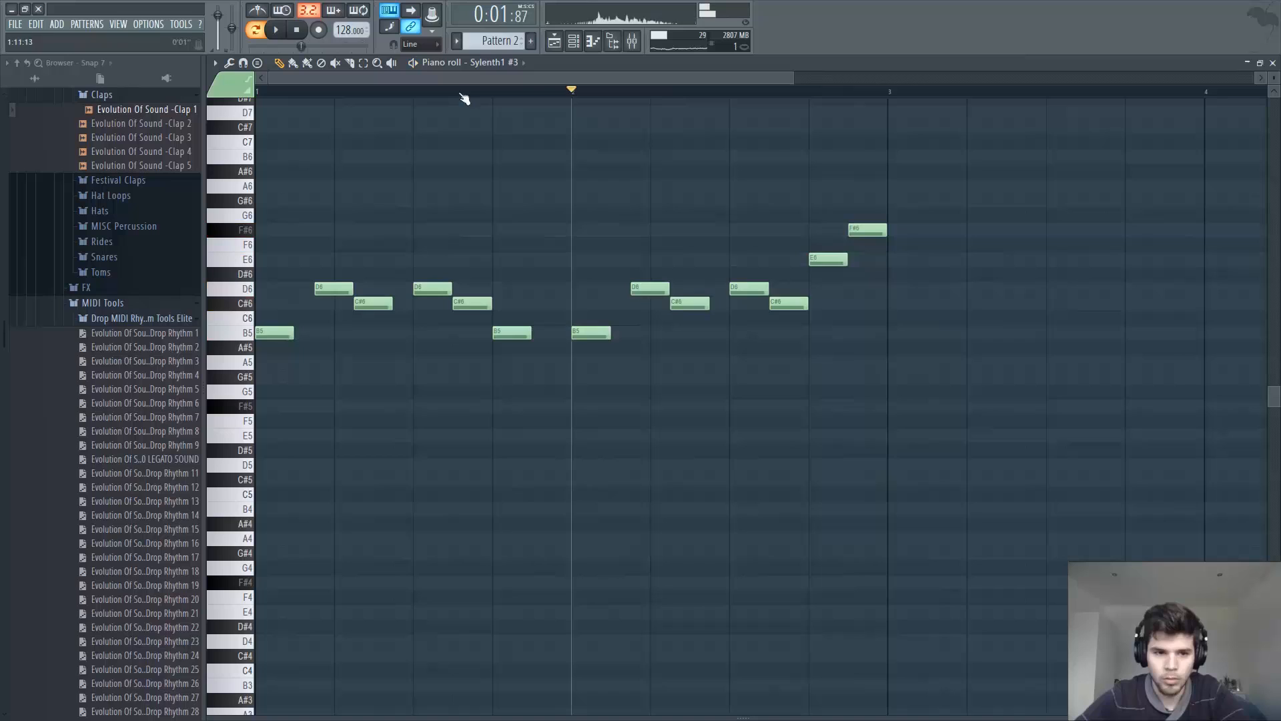
click(297, 30)
key(space)
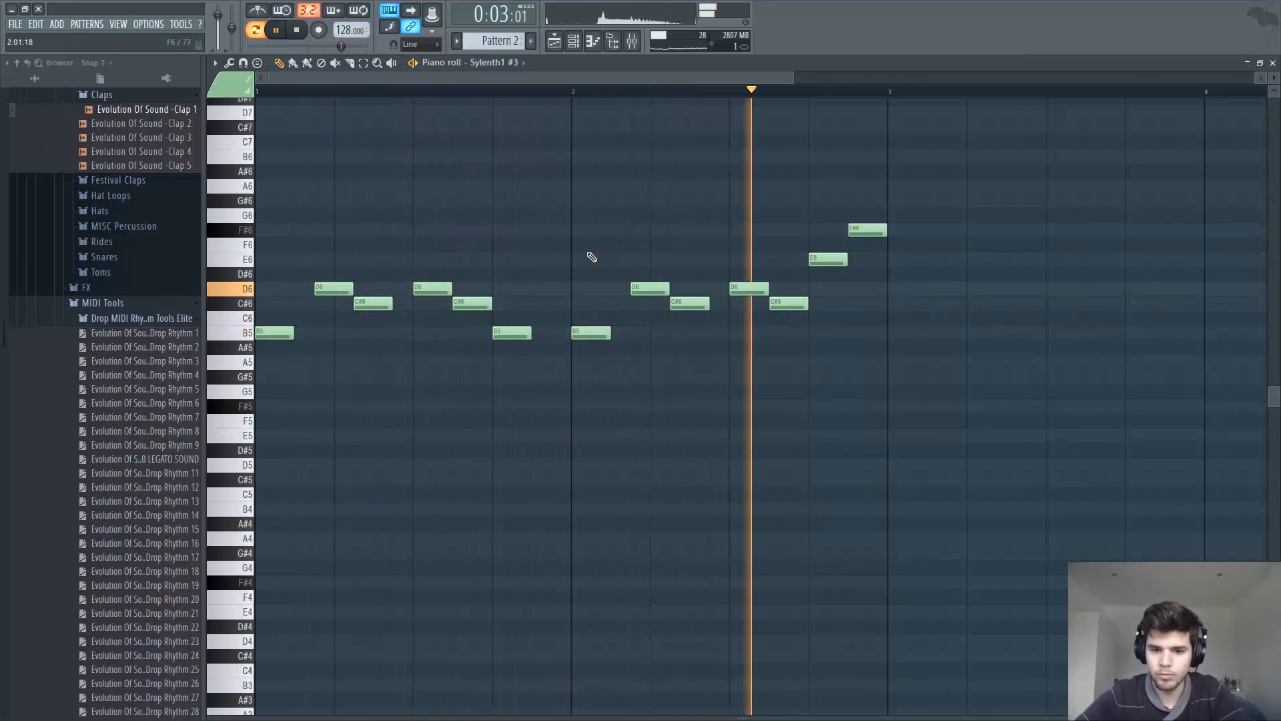
key(space)
- Duplicate the entire two-bar melody into bars 3 and 4, then deselect the notes
drag(921, 179, 390, 454)
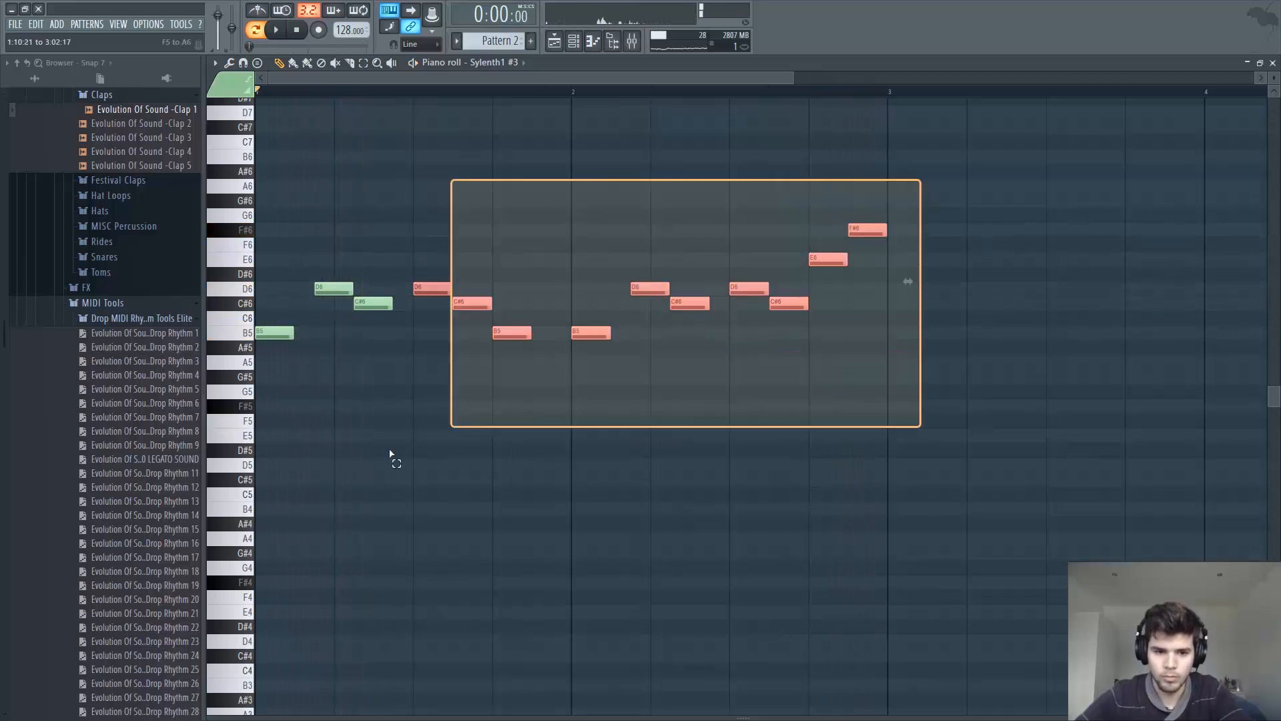
key(ctrl+a)
key(ctrl+b)
scroll(768, 468, up, 3)
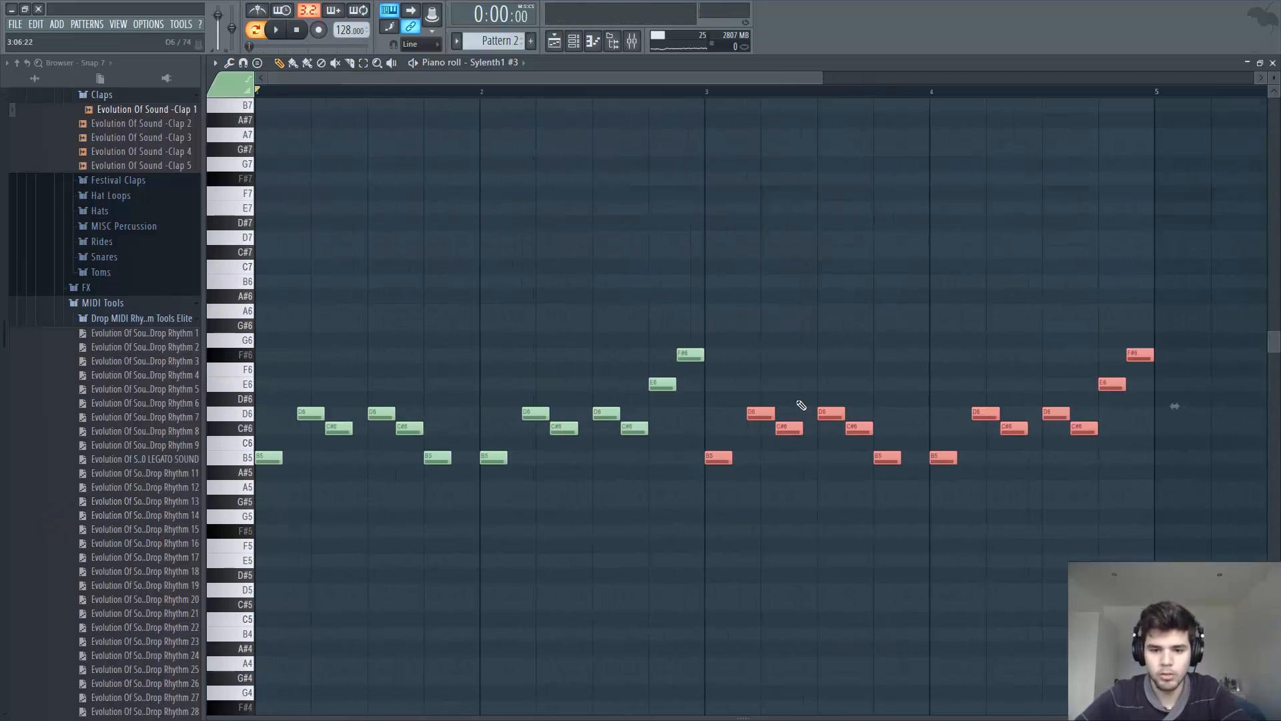
key(ctrl+d)
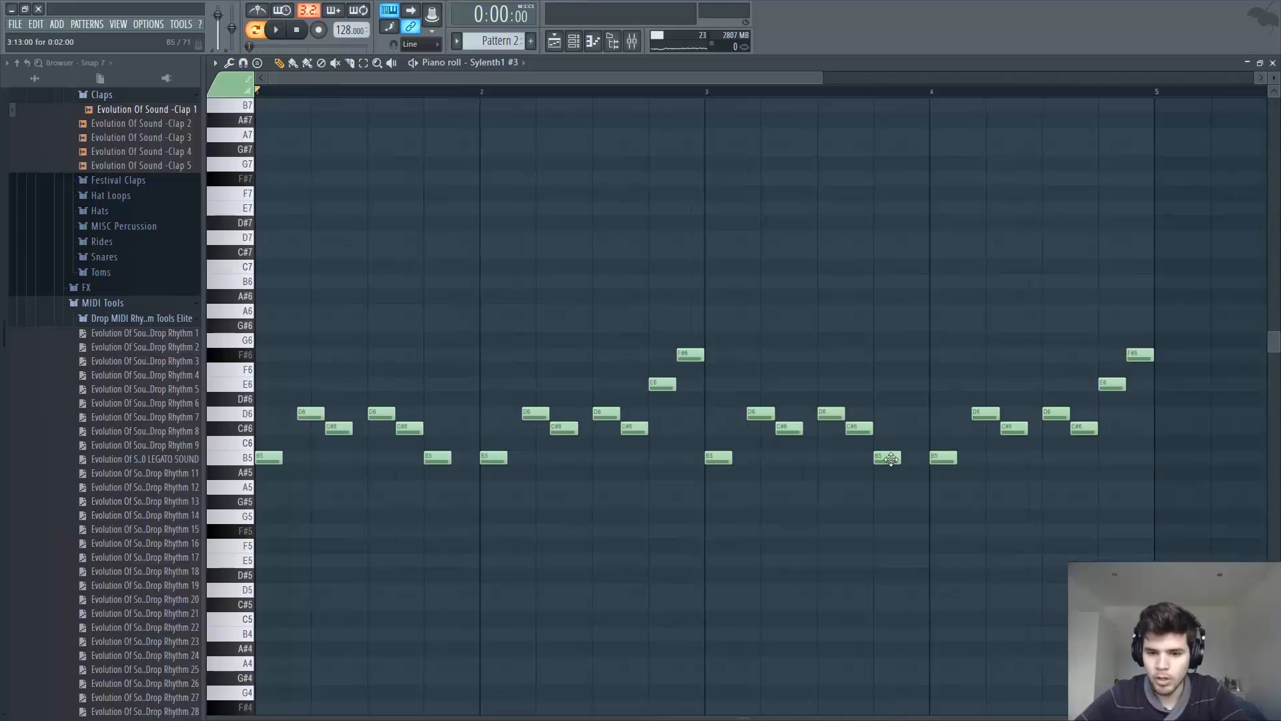
- Transpose all bar 4 notes up seven semitones so that the bar starts on F#6, then deselect them
drag(1223, 319, 915, 526)
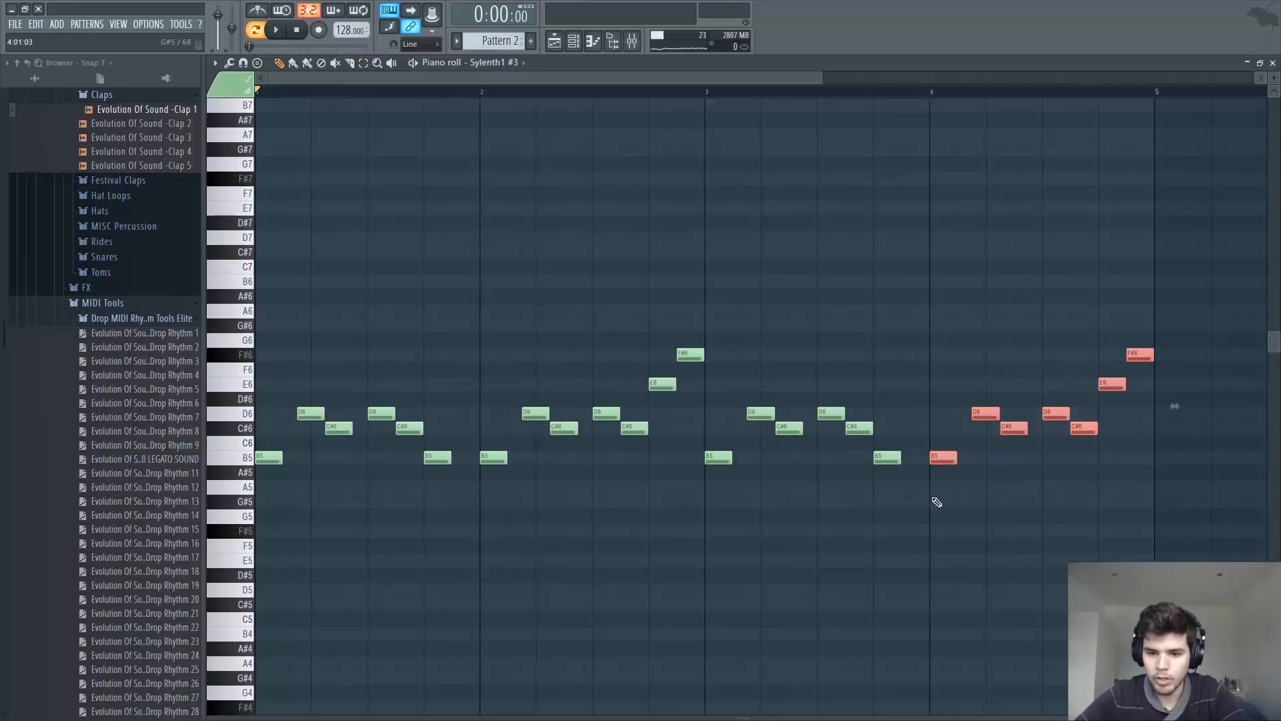
drag(938, 462, 940, 379)
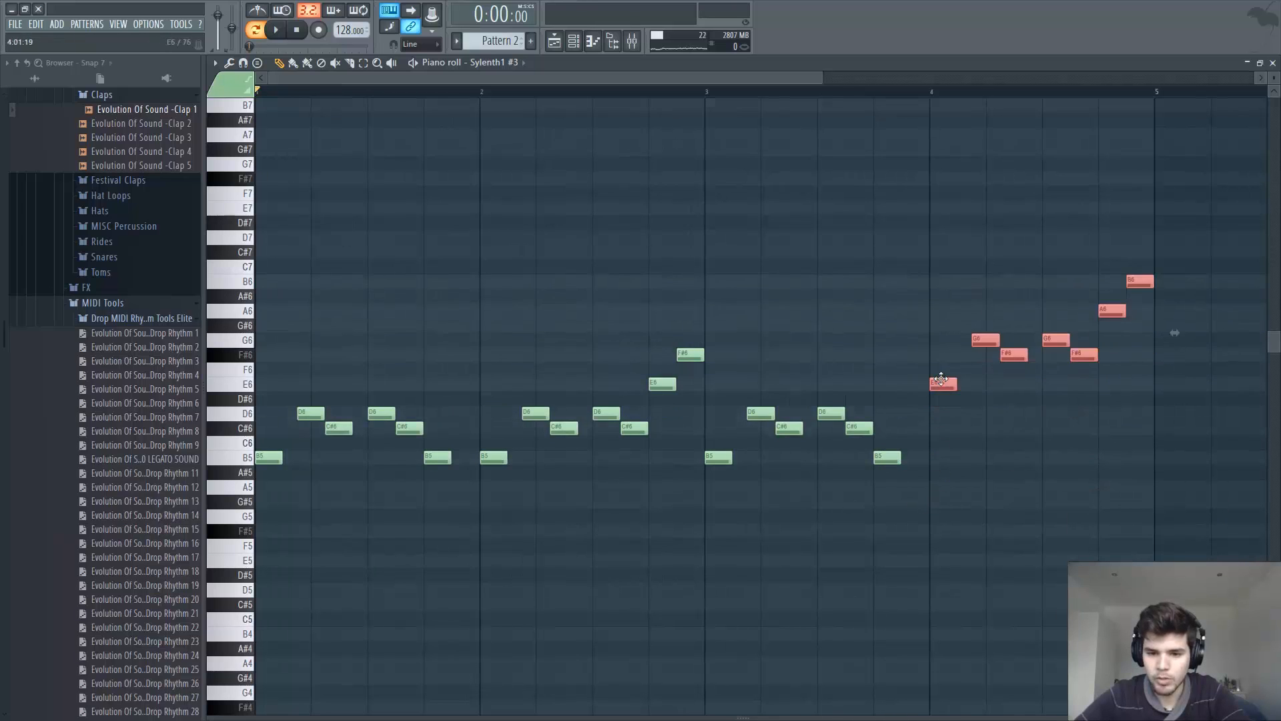
key(space)
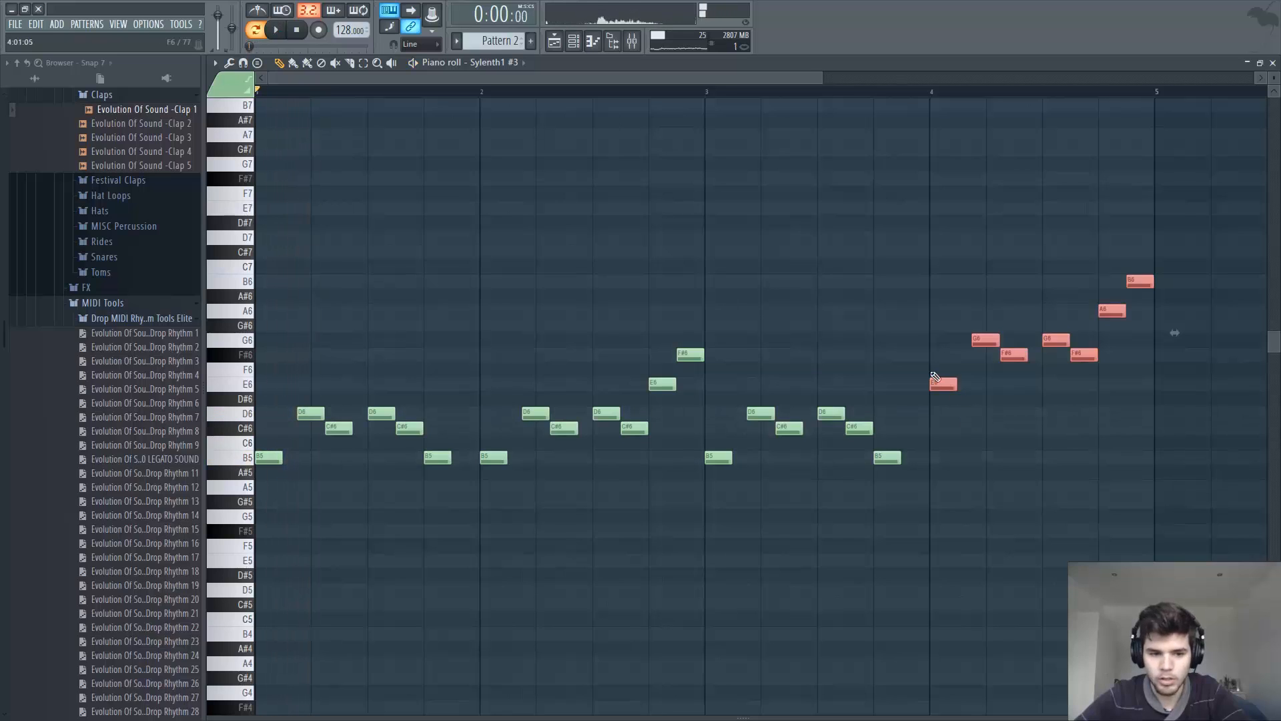
drag(939, 386, 941, 350)
key(ctrl+d)
click(985, 309)
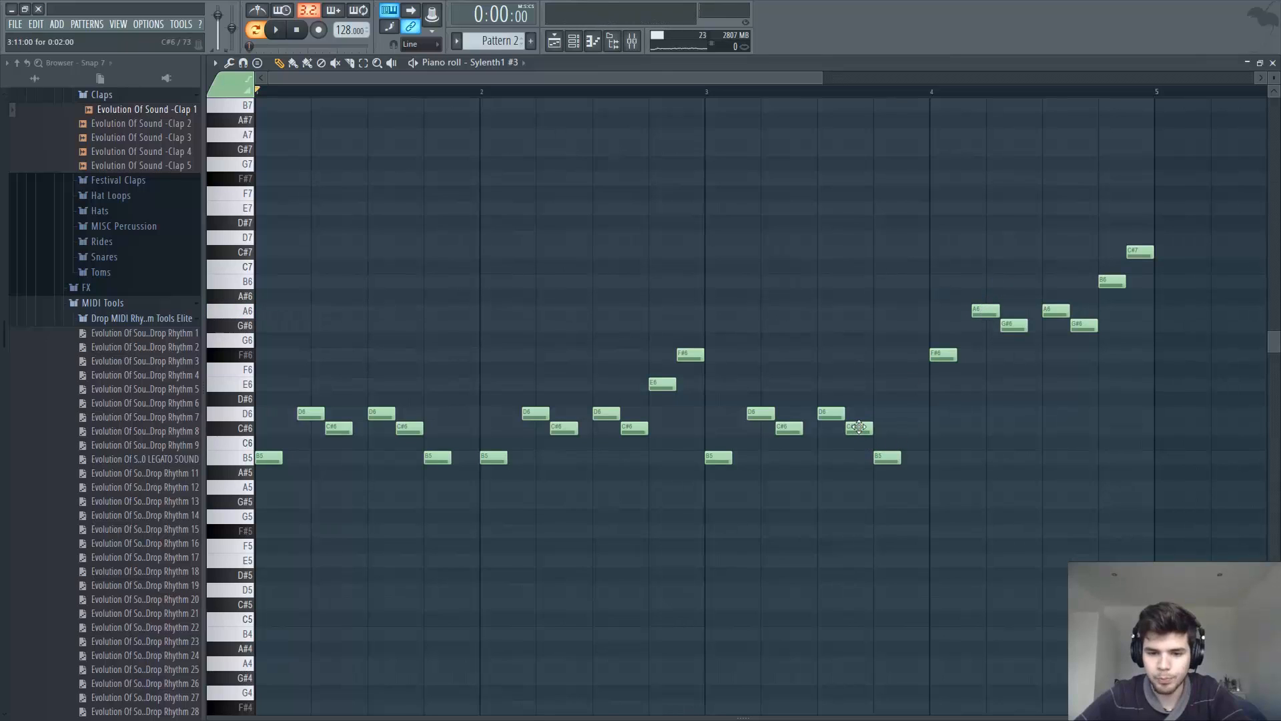
- Move bar 3's last note up to E6 and play back the four-bar melody
drag(859, 427, 882, 375)
key(space)
scroll(878, 280, up, 2)
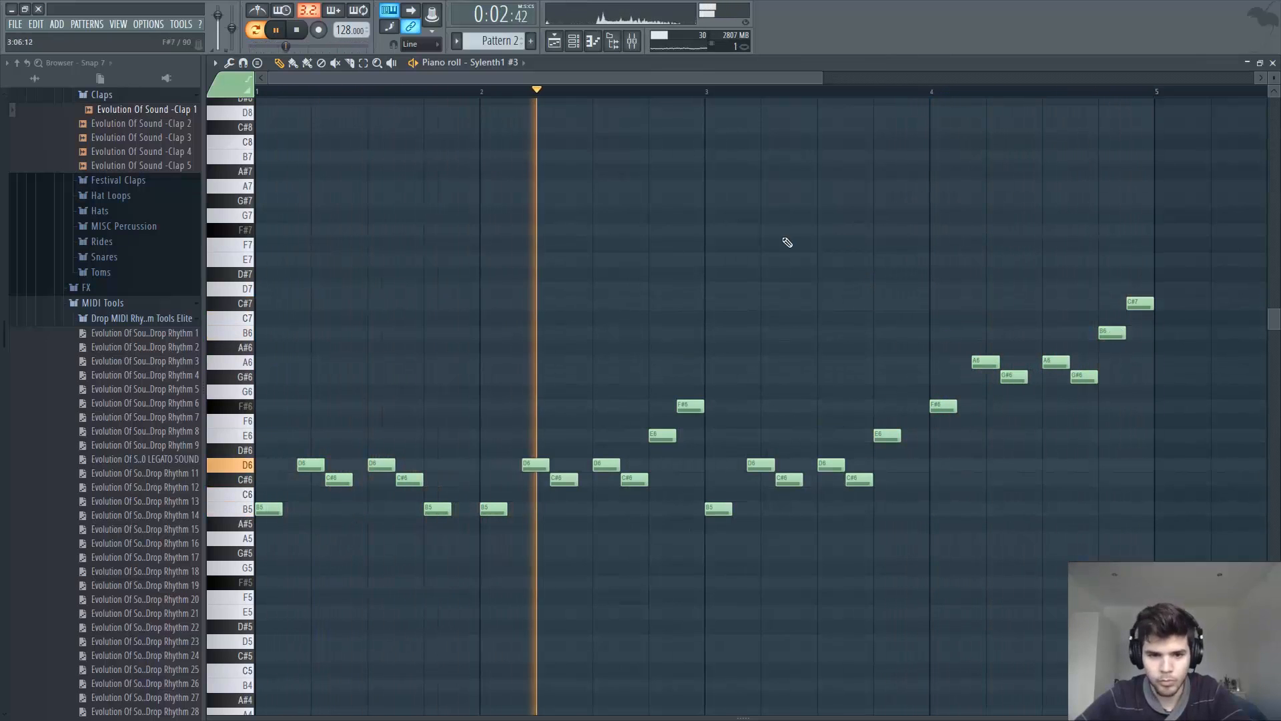
key(space)
- Place F#4 notes beneath the melody in bars 1 and 2, matching the rhythm of its notes
drag(1277, 333, 1277, 415)
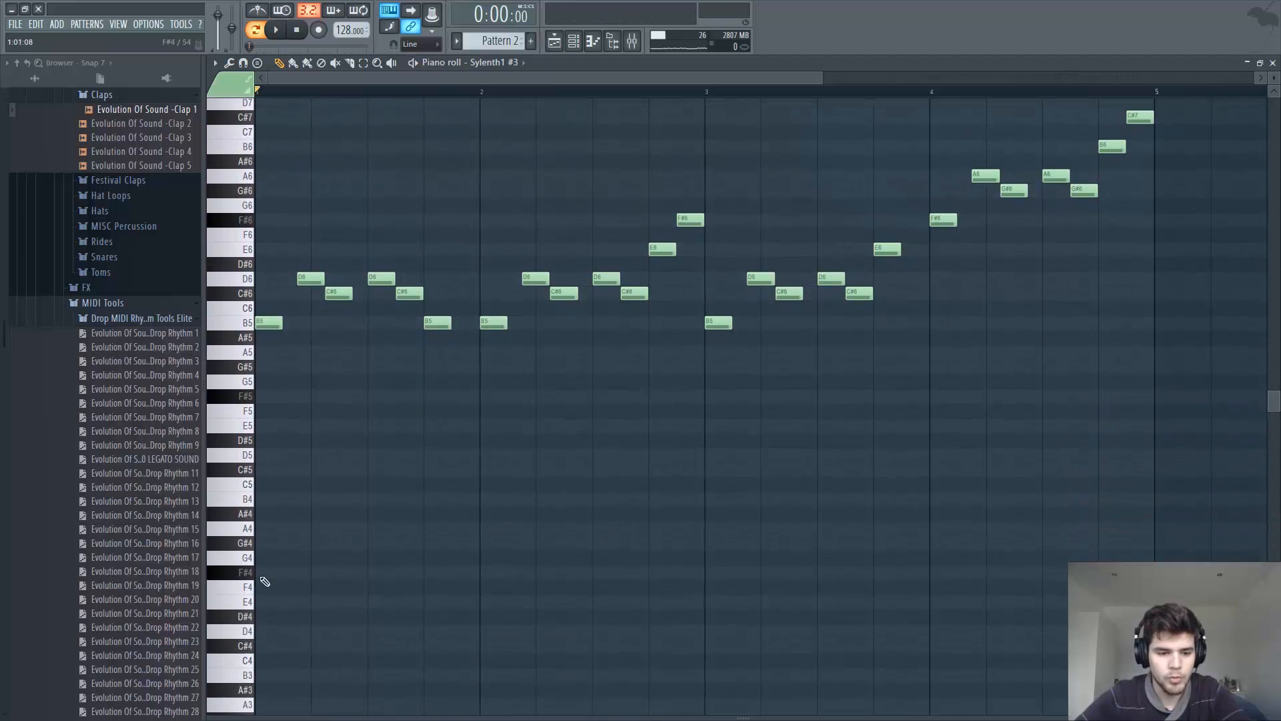
click(301, 575)
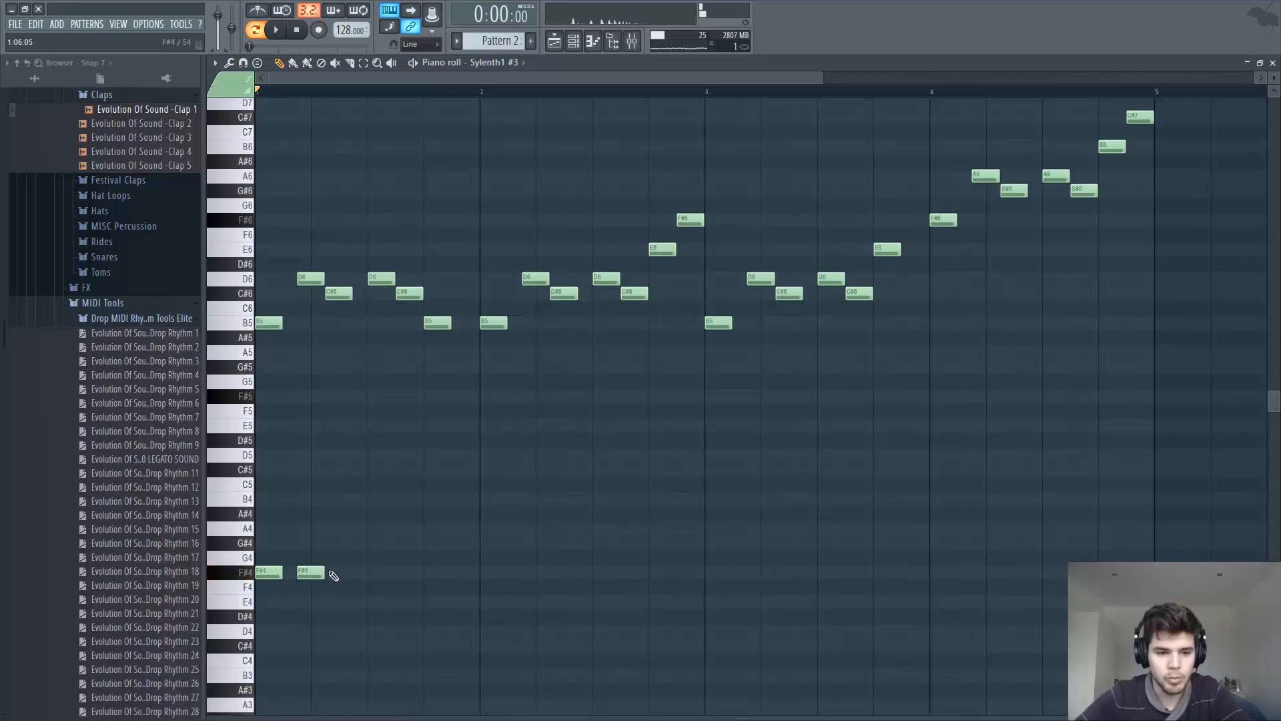
click(406, 574)
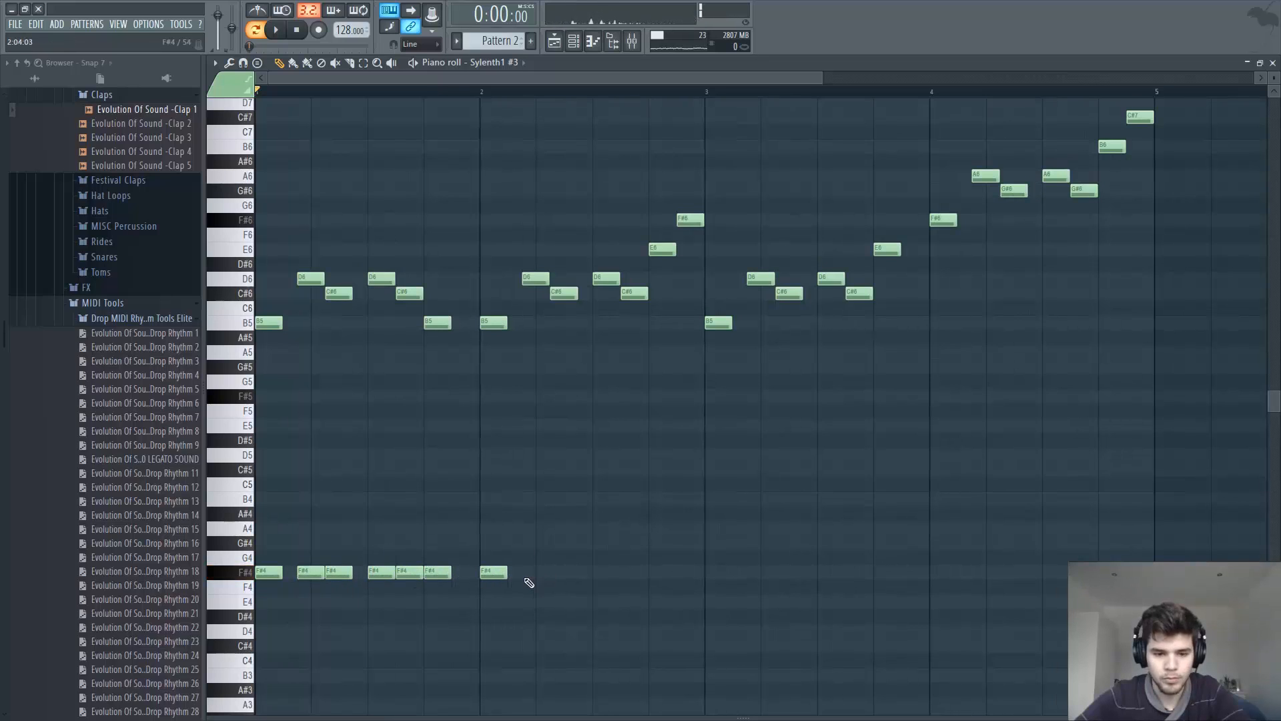
click(558, 576)
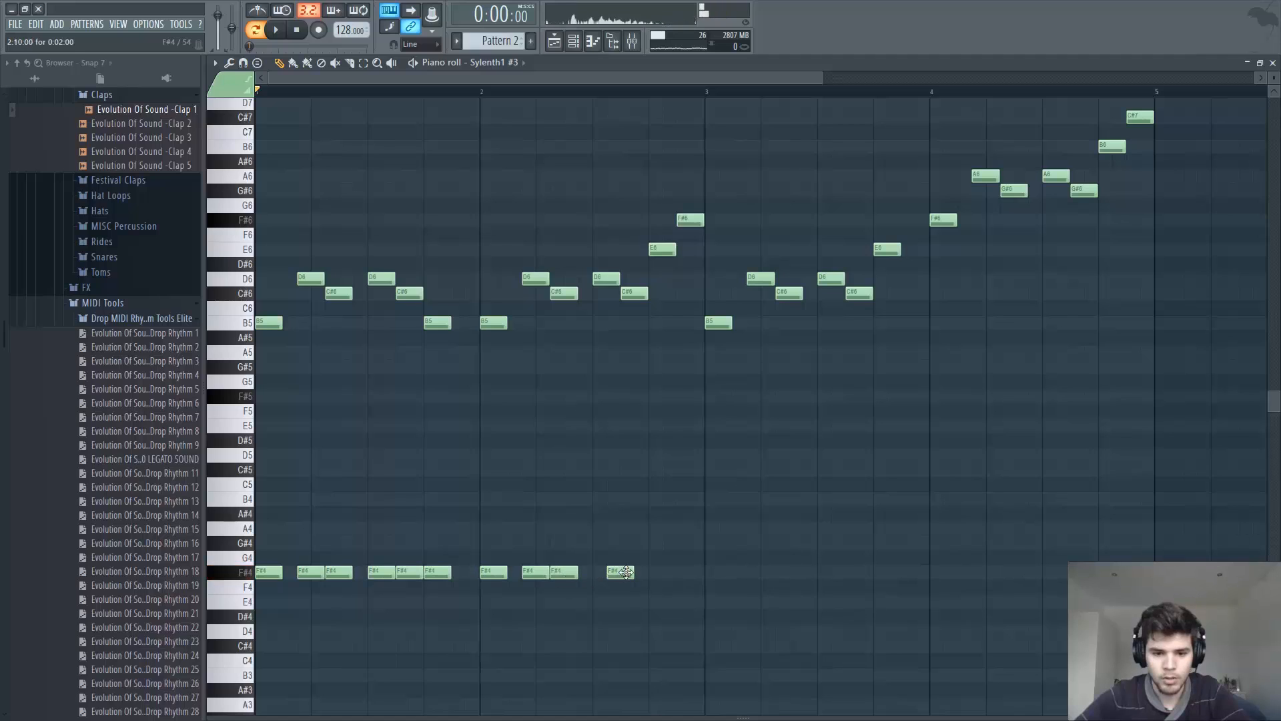
drag(625, 572, 612, 572)
click(630, 574)
click(658, 575)
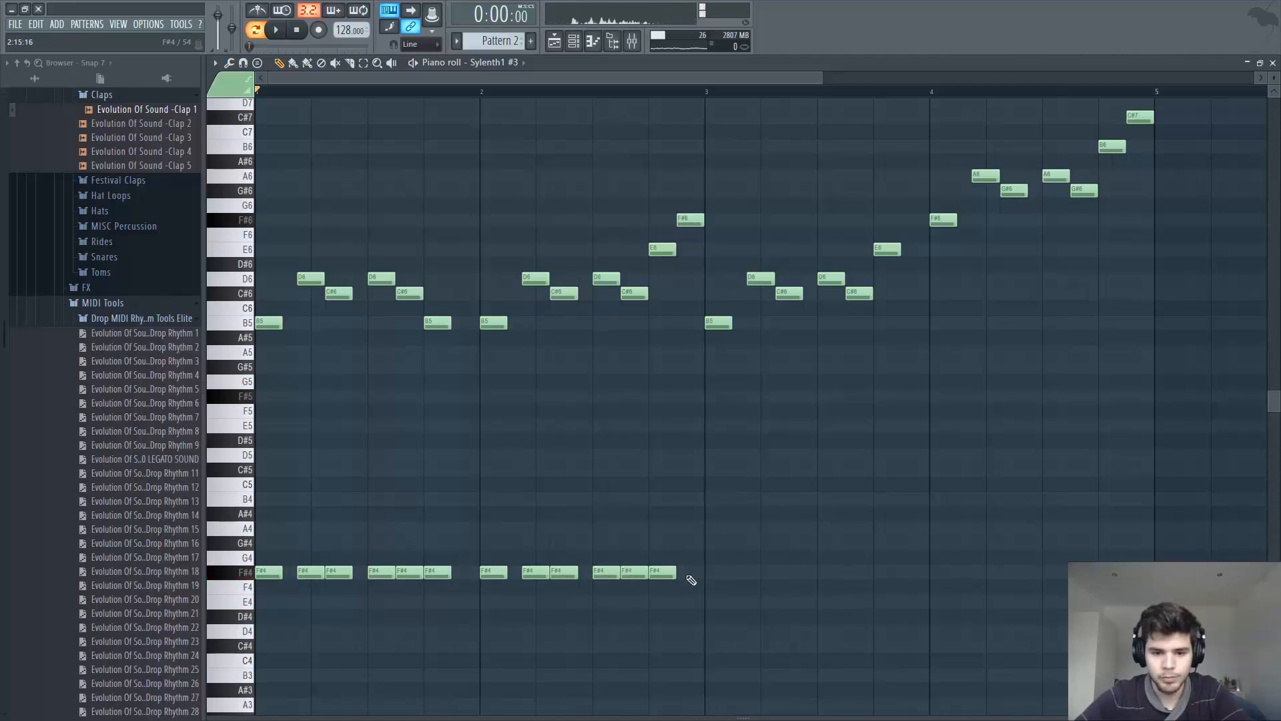
click(697, 575)
drag(707, 577, 694, 577)
- Duplicate the two-bar row of F#4 notes into bars 3 and 4, then deselect them
drag(650, 536, 6, 662)
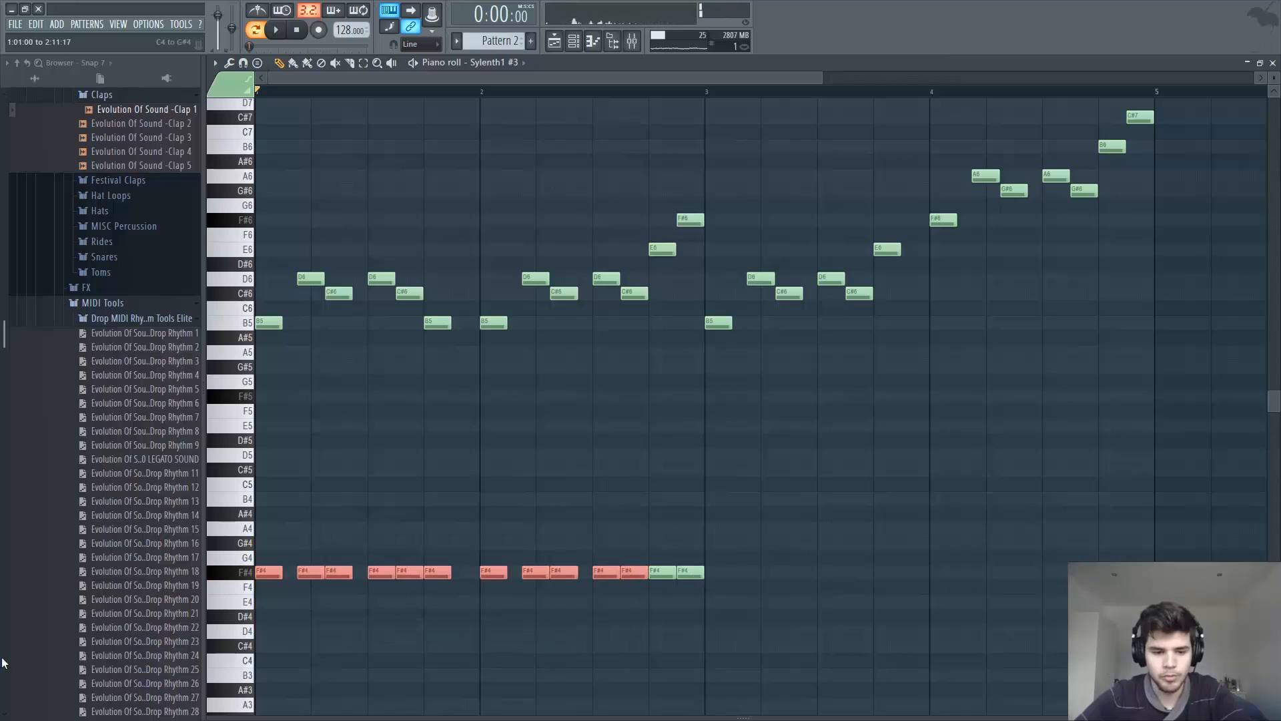
drag(788, 507, 82, 686)
key(ctrl+b)
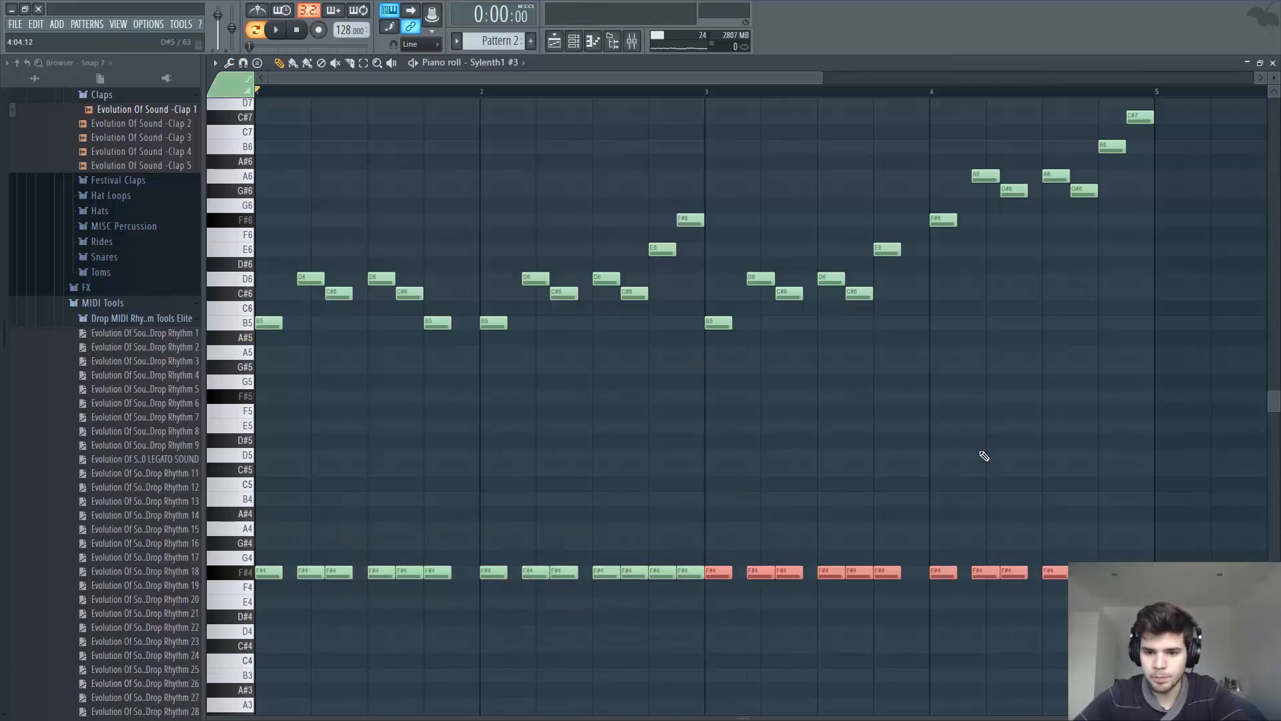
key(ctrl+d)
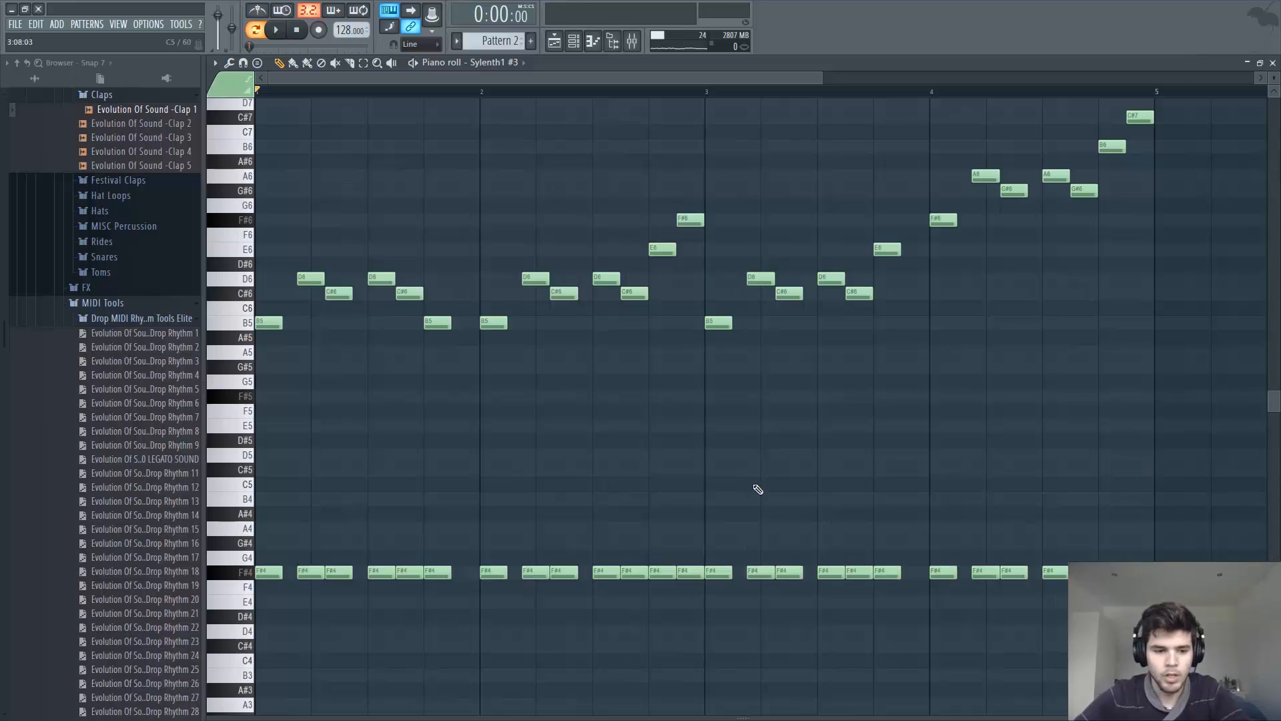
- Transpose the F#4 notes from bar 2 through bar 4 up five semitones to B4
scroll(591, 533, down, 3)
drag(1195, 433, 500, 554)
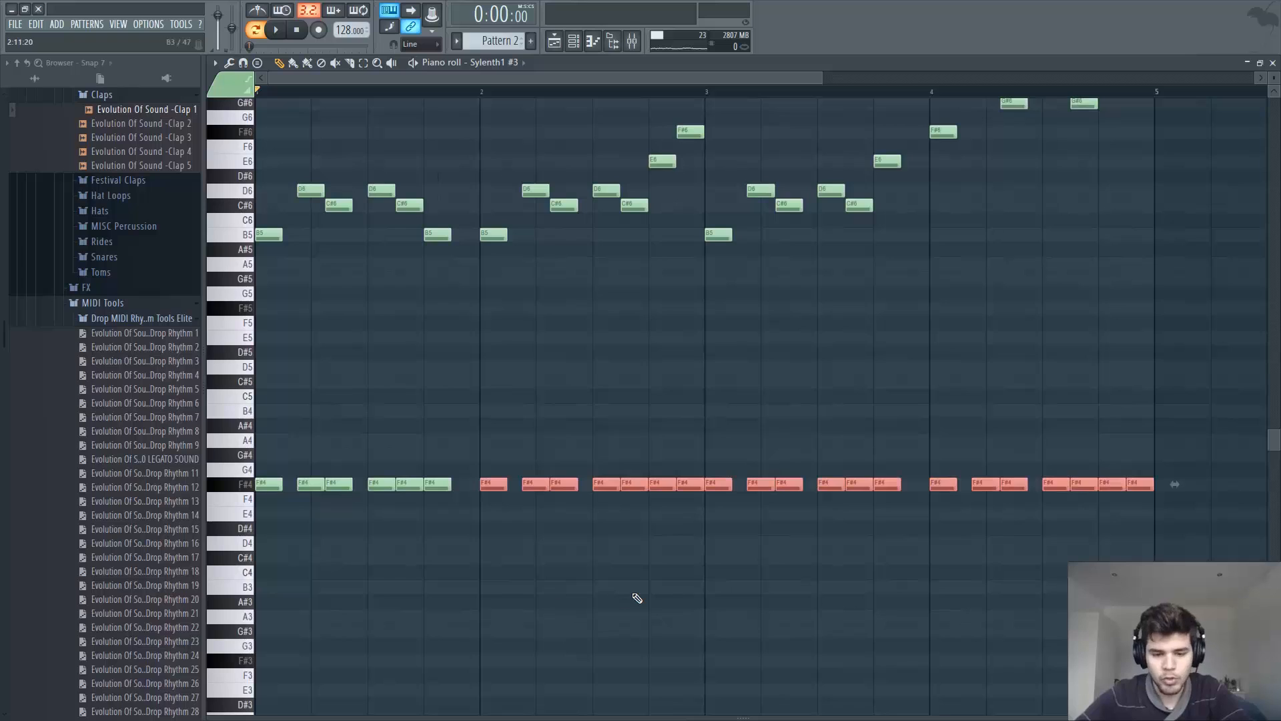
key(Up)
key(Up)
key(Up)
key(Up)
key(Up)
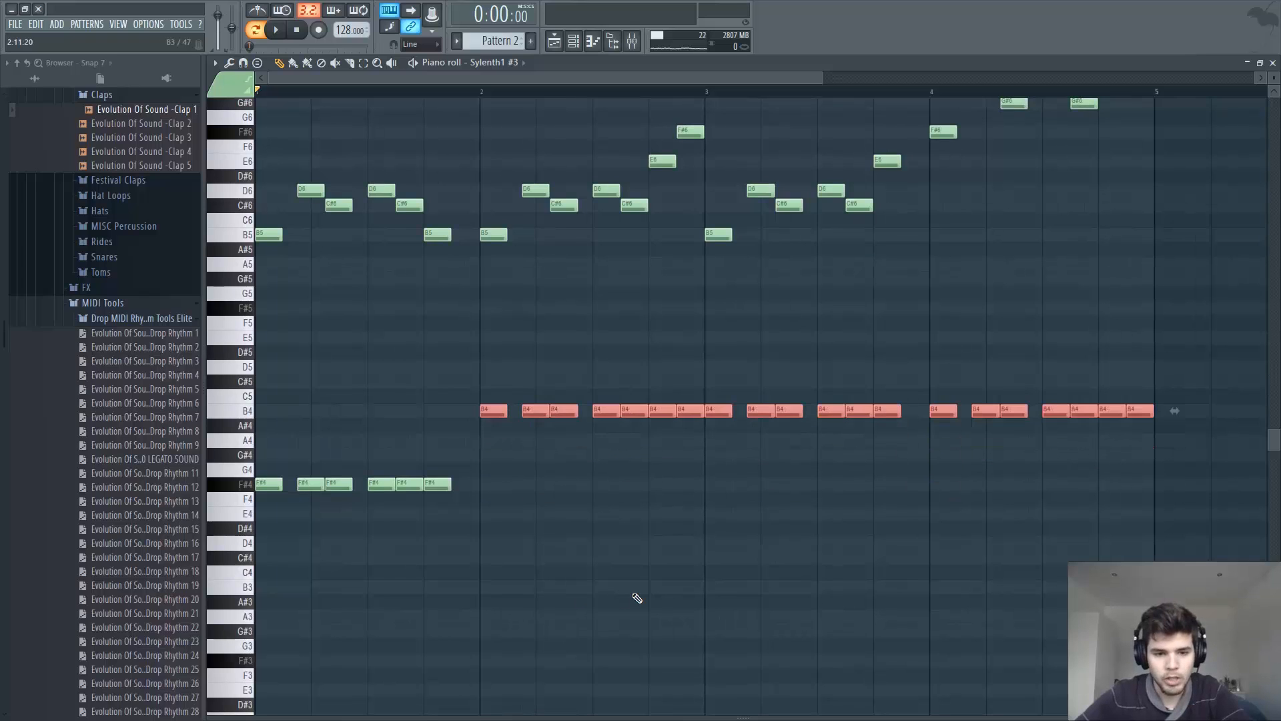
- Transpose the row of lower notes in bars 3 and 4 down seven semitones to E4, leaving them deselected
key(space)
drag(1175, 391, 720, 456)
key(space)
key(Down)
key(Down)
key(Down)
key(Down)
key(Down)
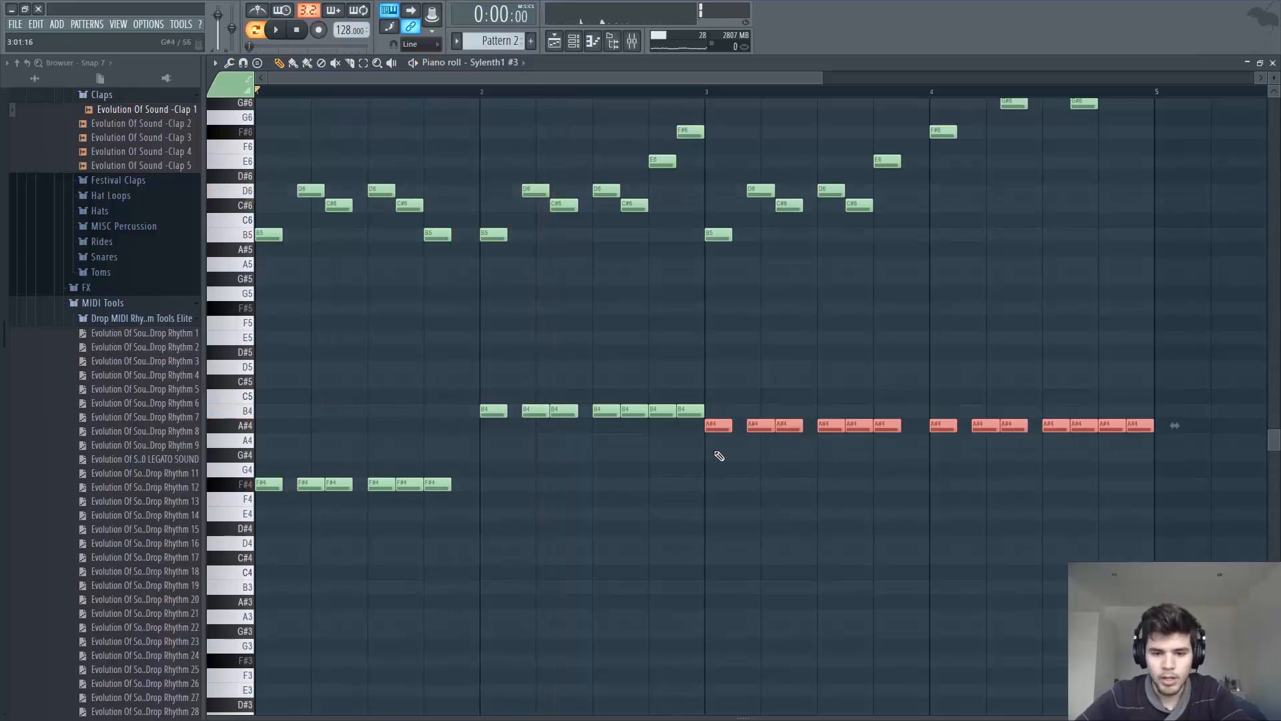
key(Down)
key(Down)
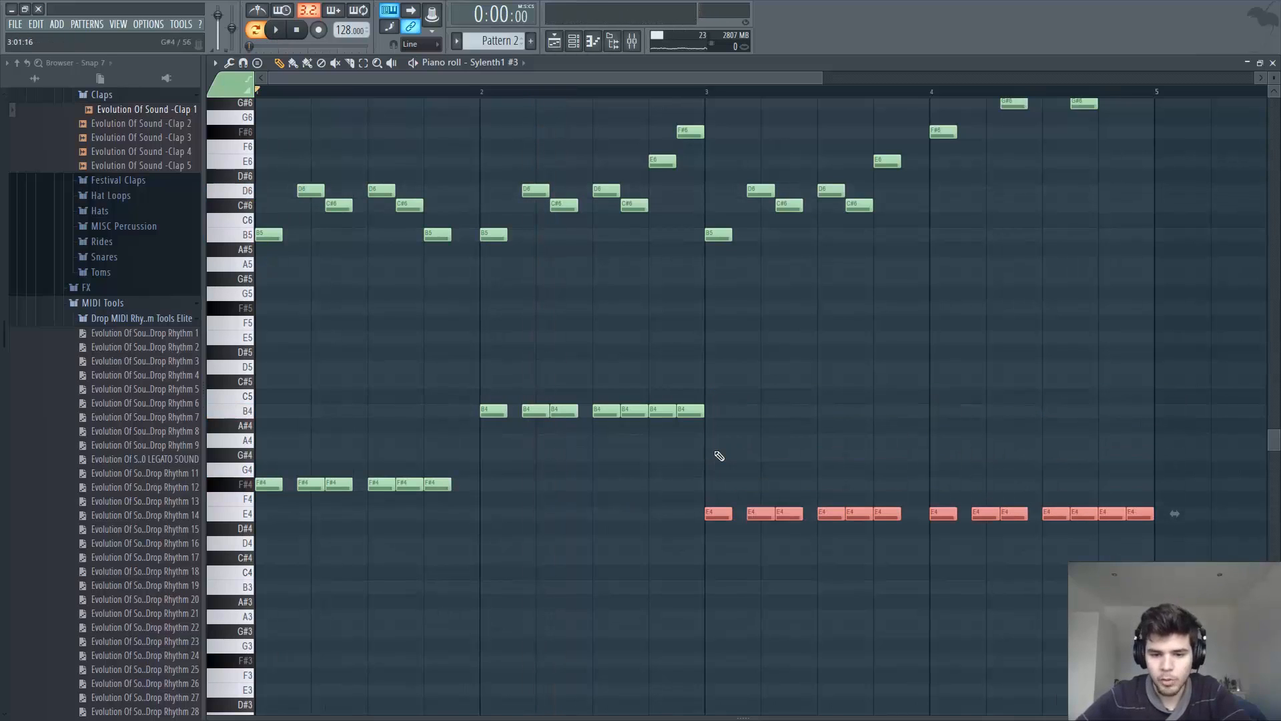
click(318, 543)
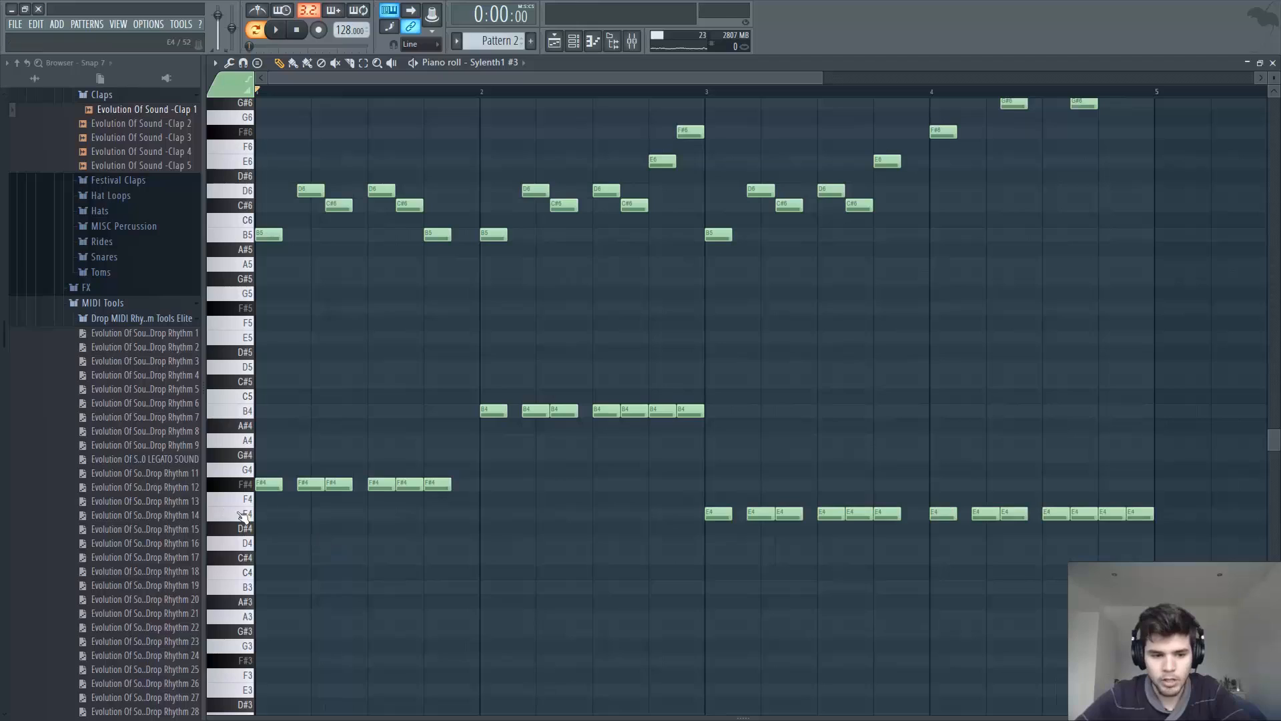
- Transpose bar 3's lower notes down two semitones to D4 and play back the four-bar pattern
click(242, 516)
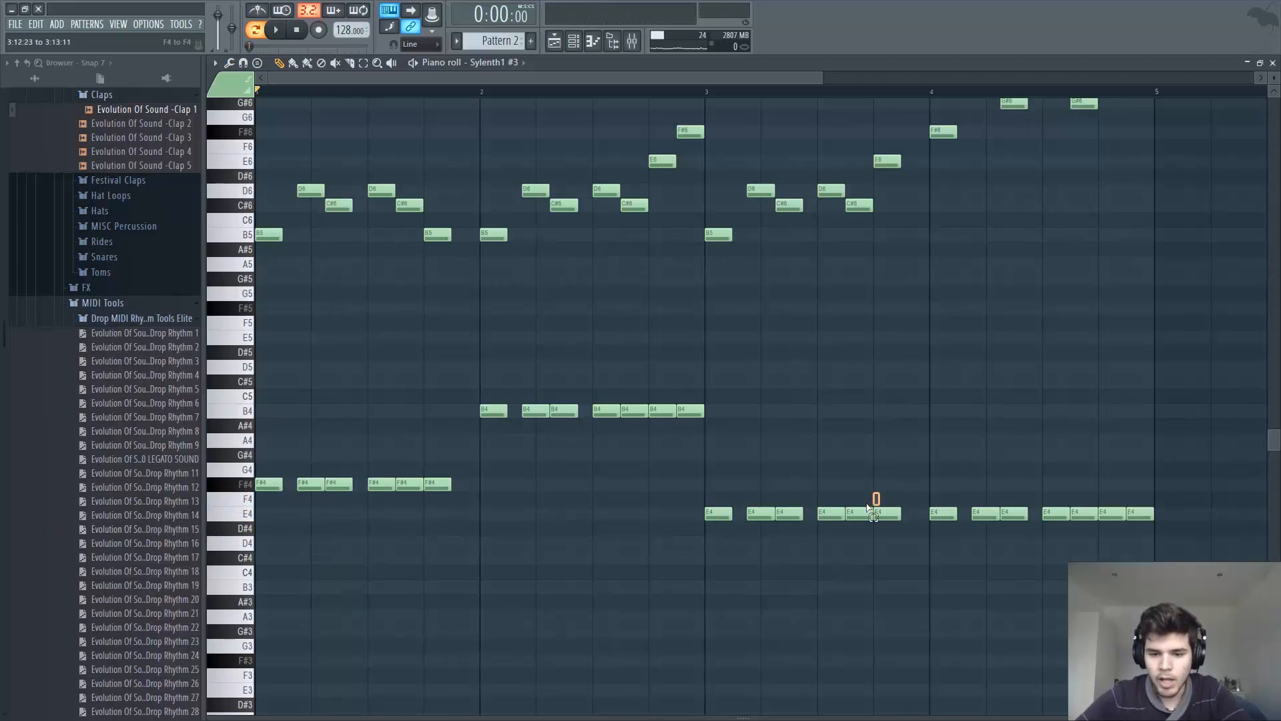
drag(902, 493, 694, 548)
key(Down)
key(Down)
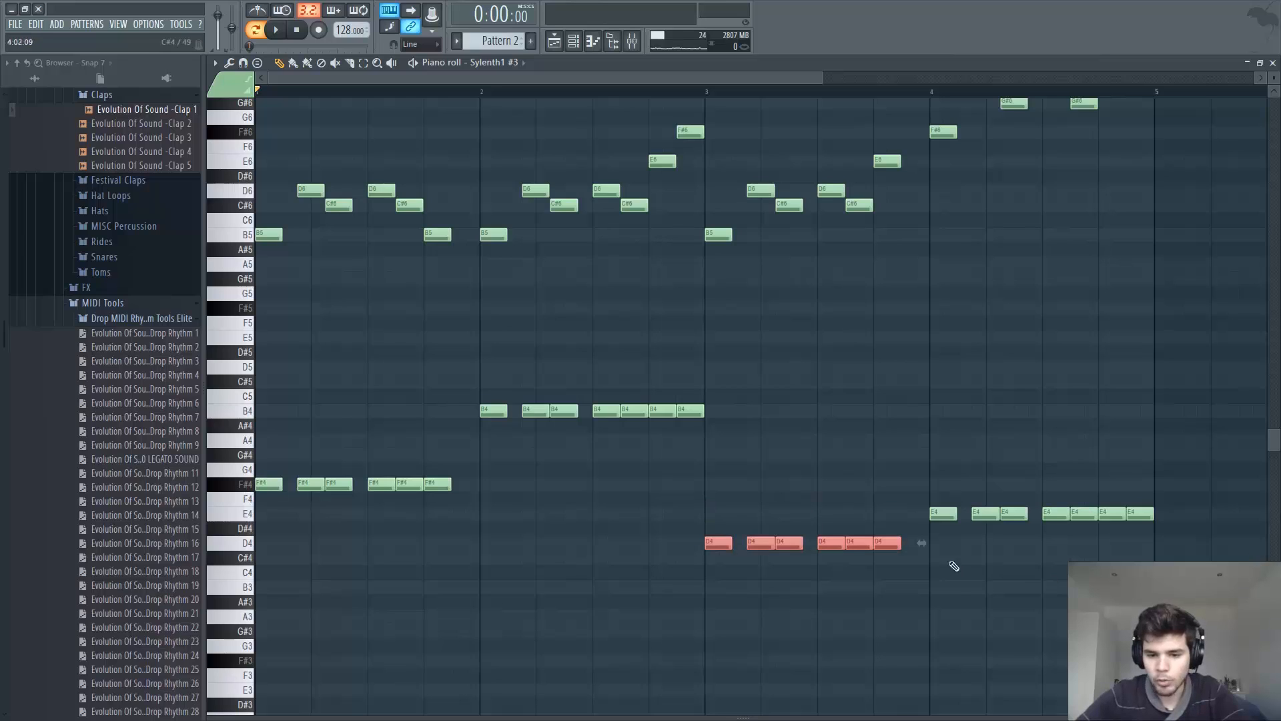
click(444, 553)
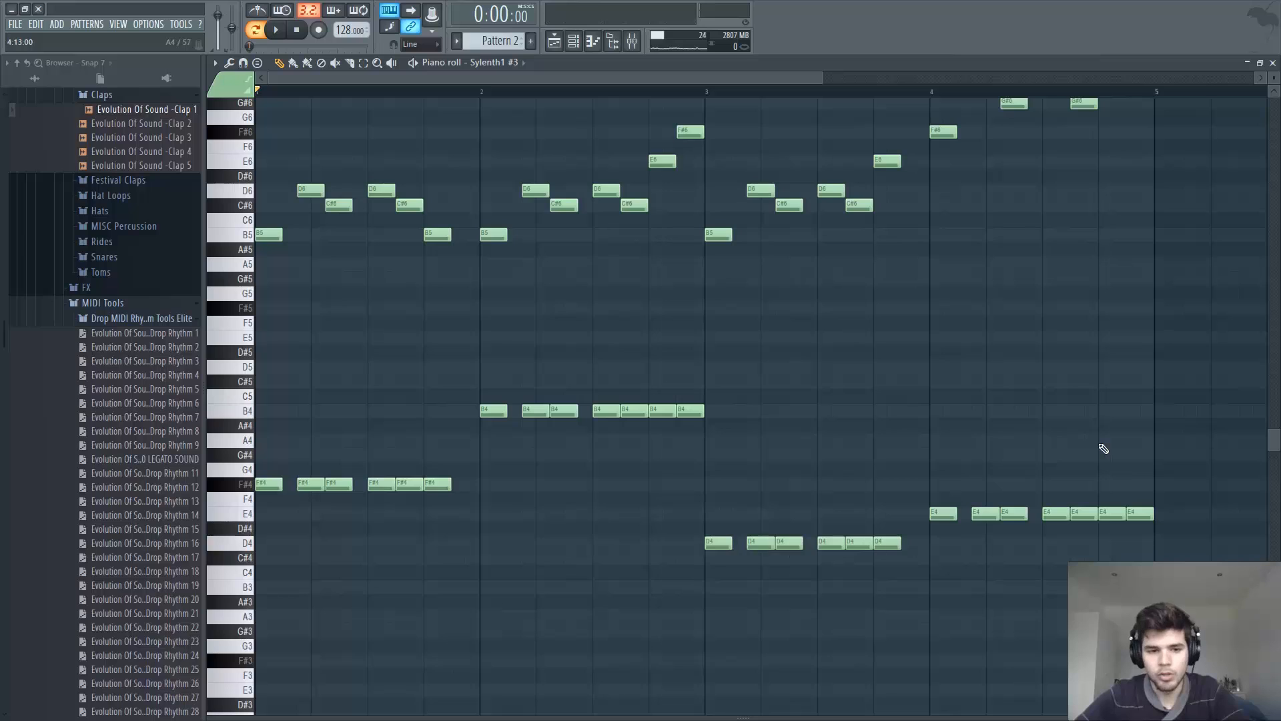
key(space)
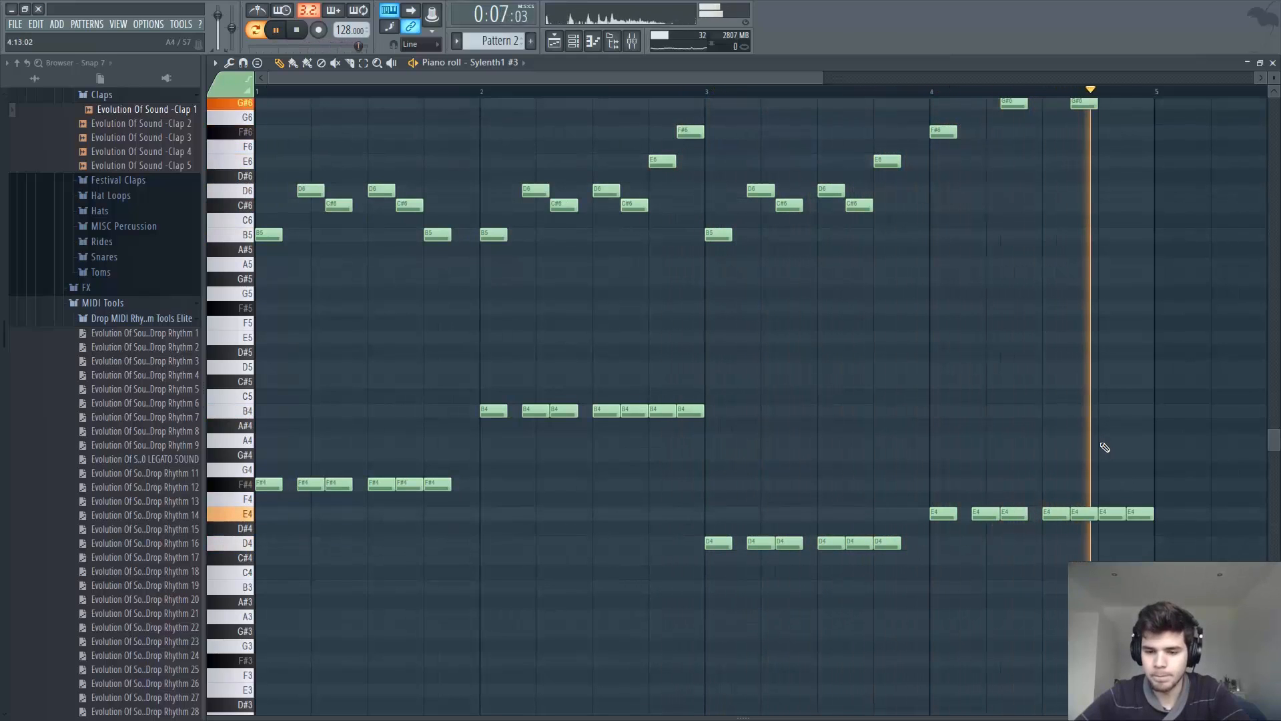
key(space)
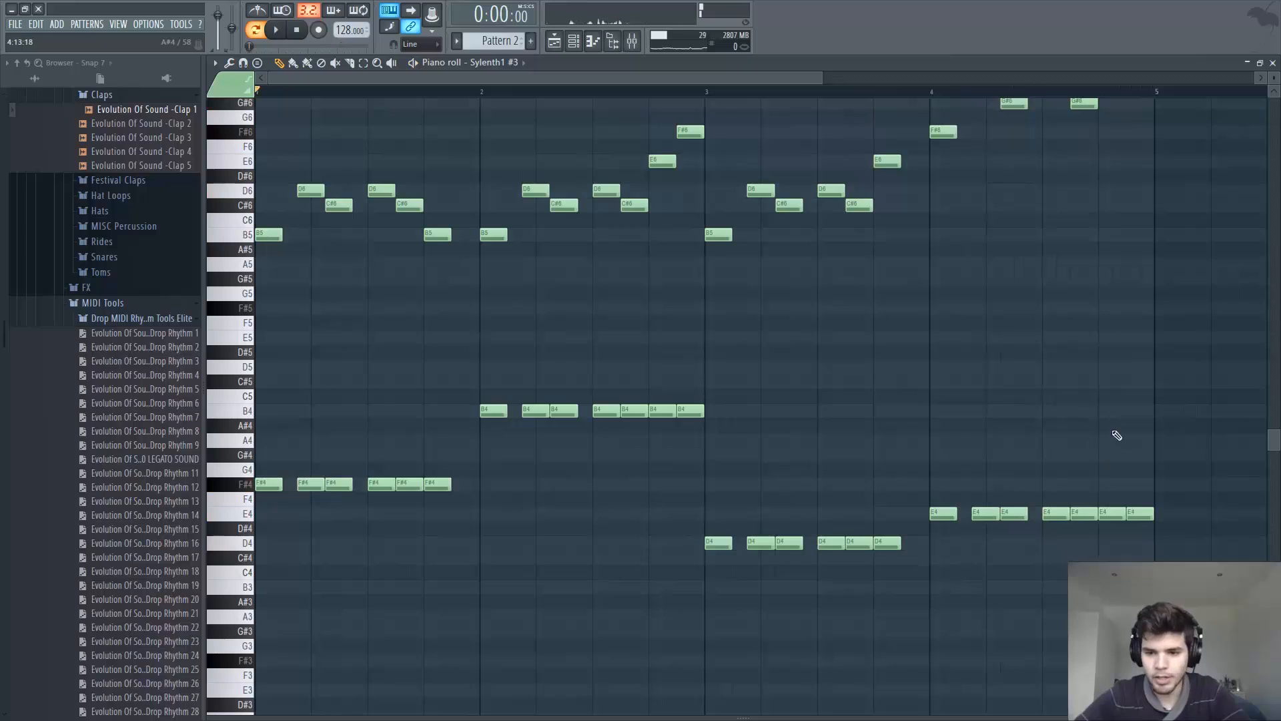
- Duplicate the full four-bar row of lower notes, raise the copy seven semitones to form fifths, and deselect it
drag(1241, 347, 257, 694)
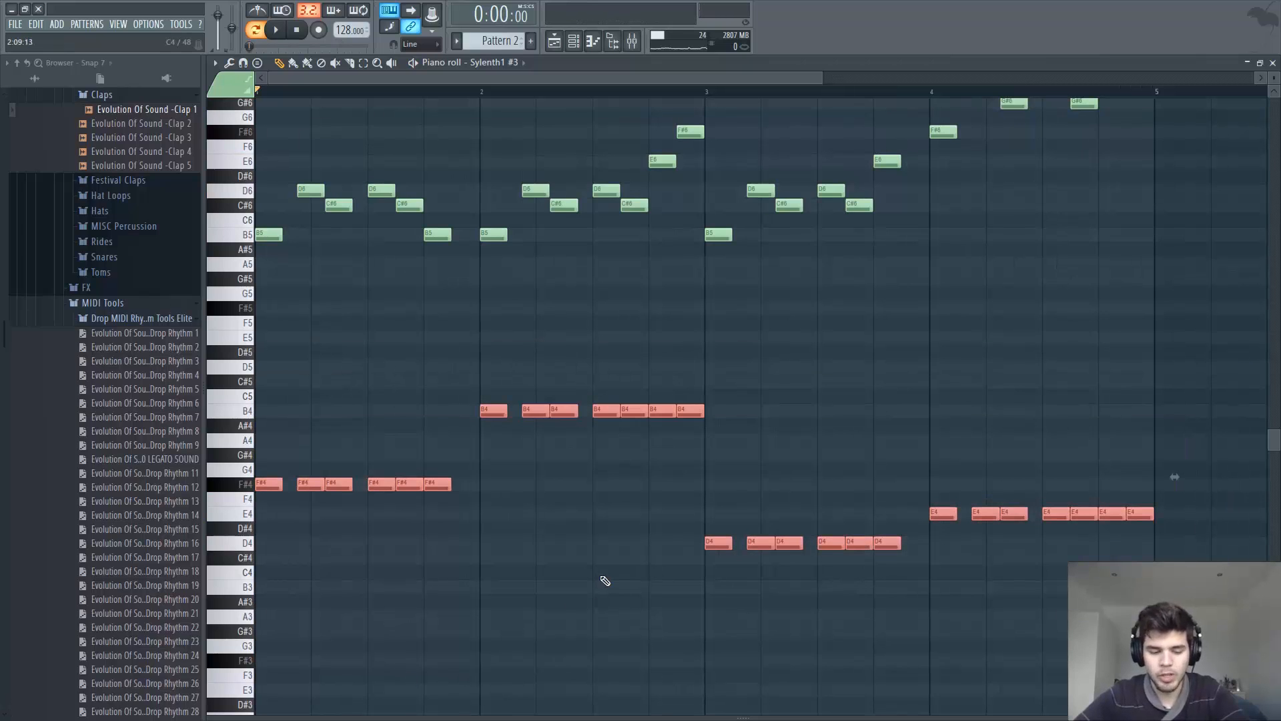
key(ctrl+c)
key(ctrl+v)
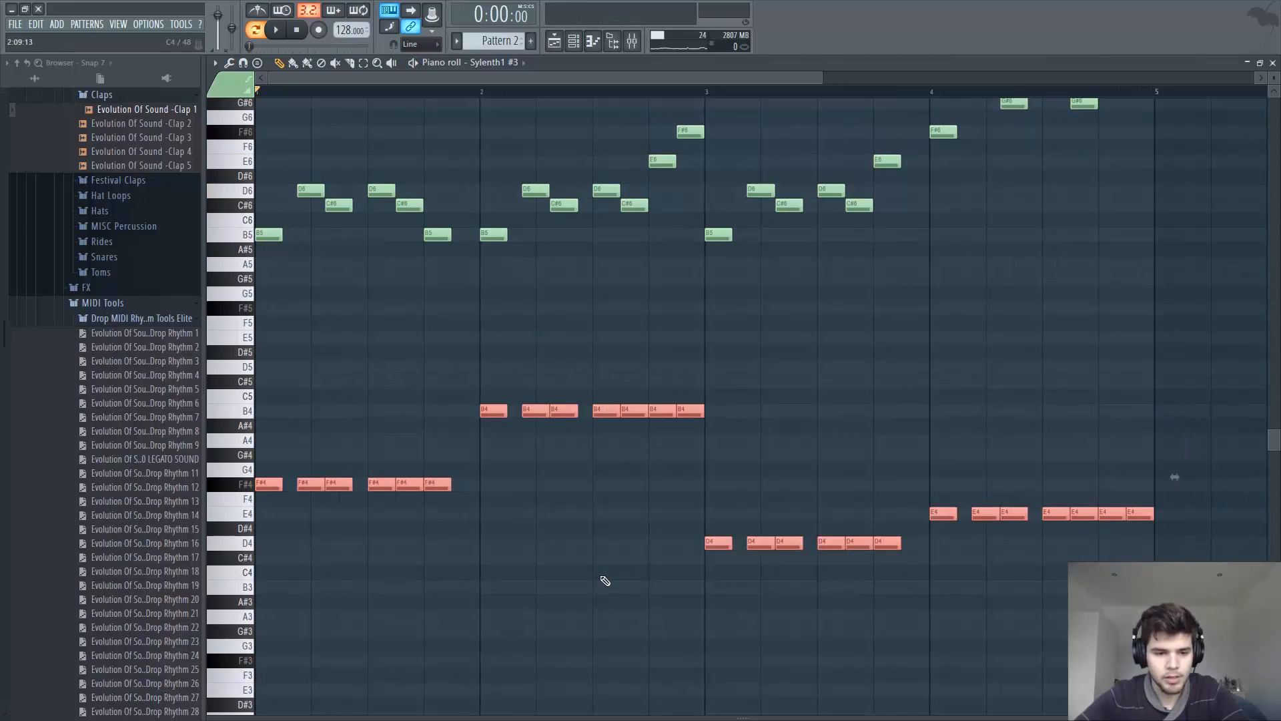
key(Up)
key(Up)
key(Up)
key(Up)
key(Up)
key(Up)
key(Up)
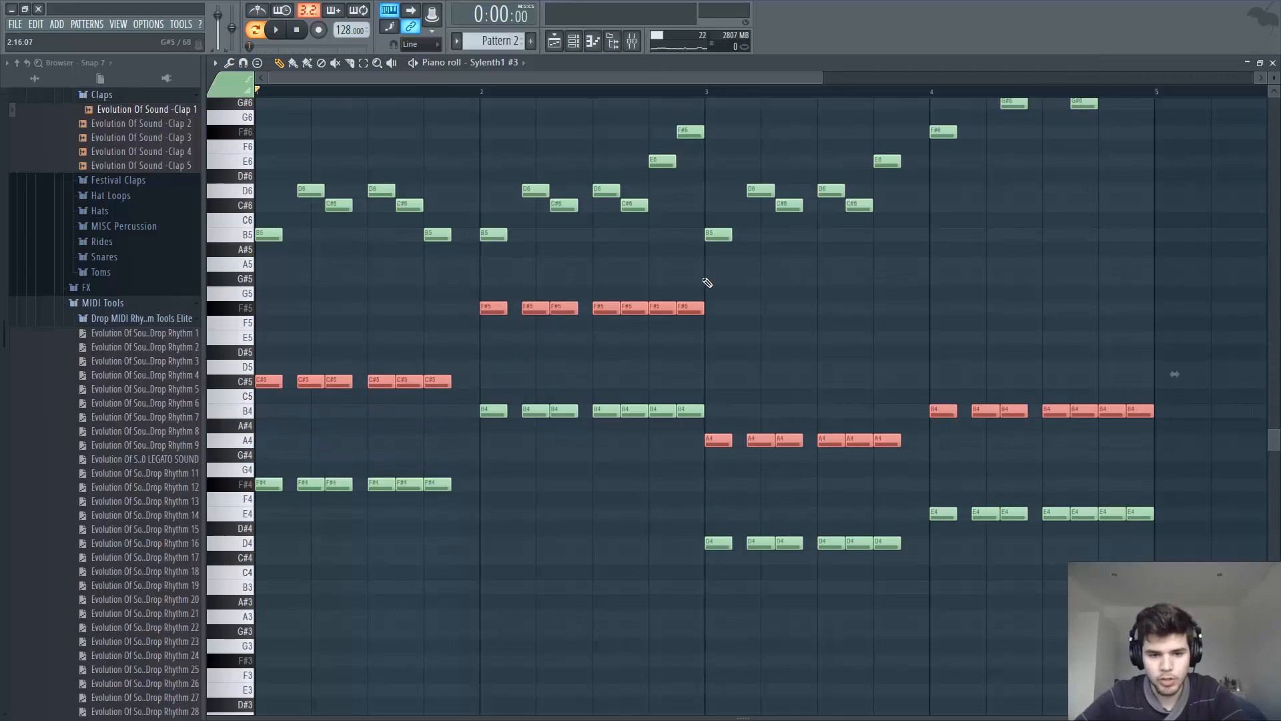
click(1108, 319)
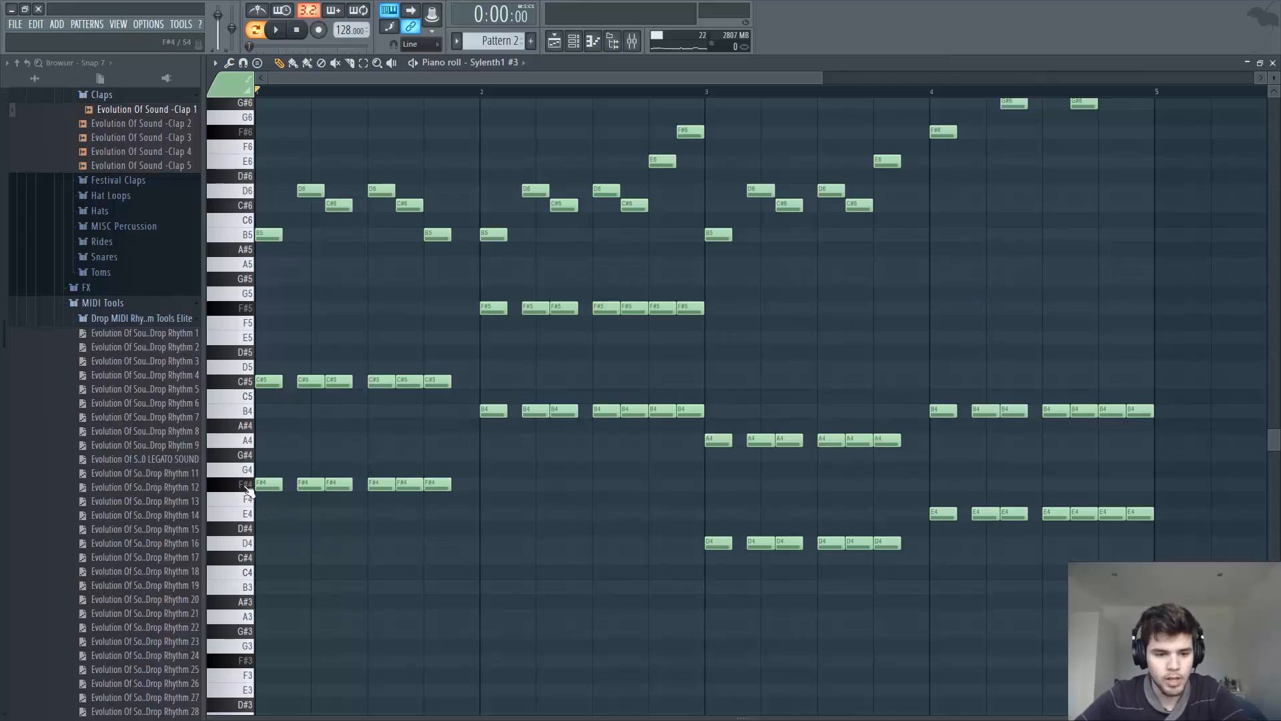
- Audition the F#4 and C#5 keys, and play back the pattern with the added fifths
click(245, 489)
click(239, 383)
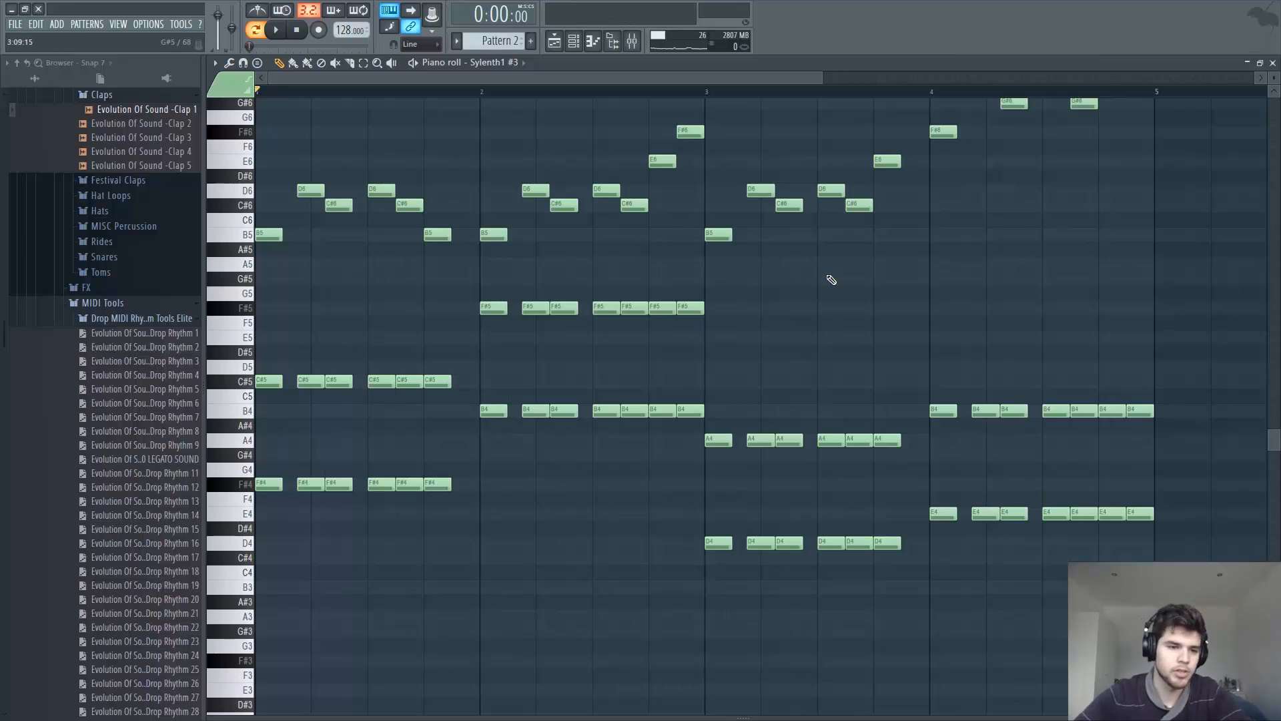
key(space)
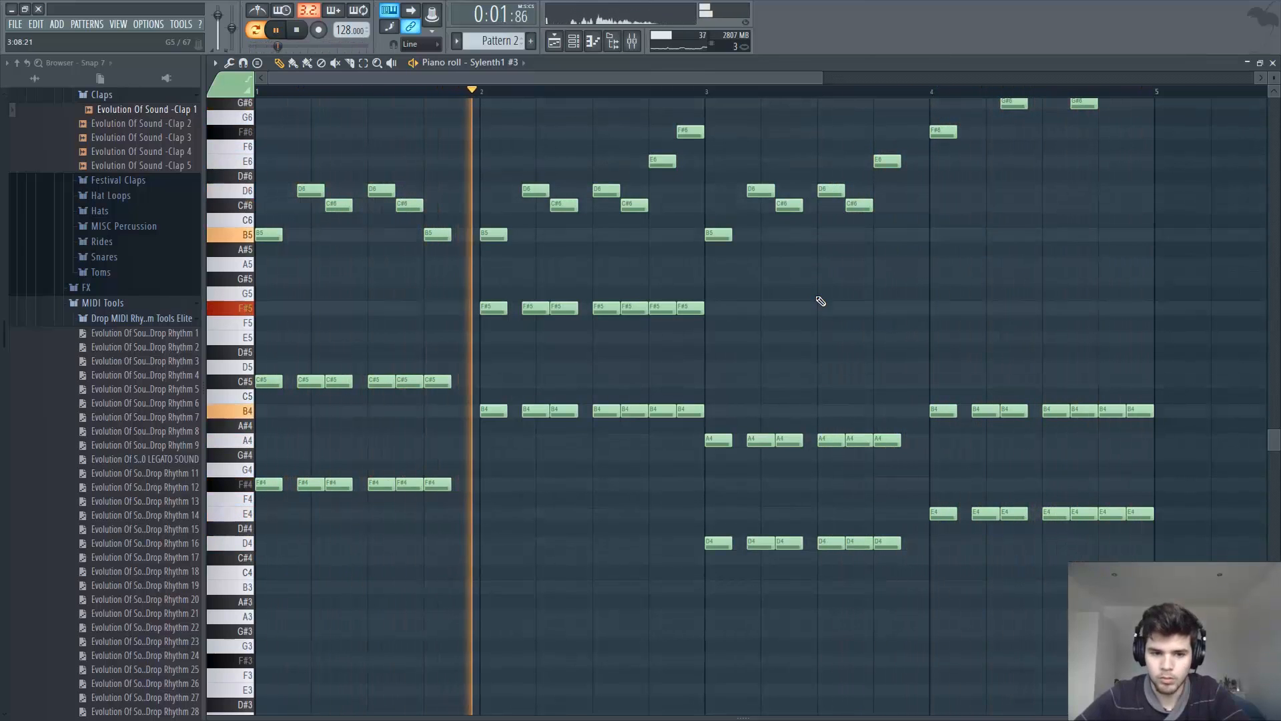
key(space)
- Try lowering bar 2's last four pairs of supporting notes to E5 and A4, and play back the change
drag(701, 288, 598, 441)
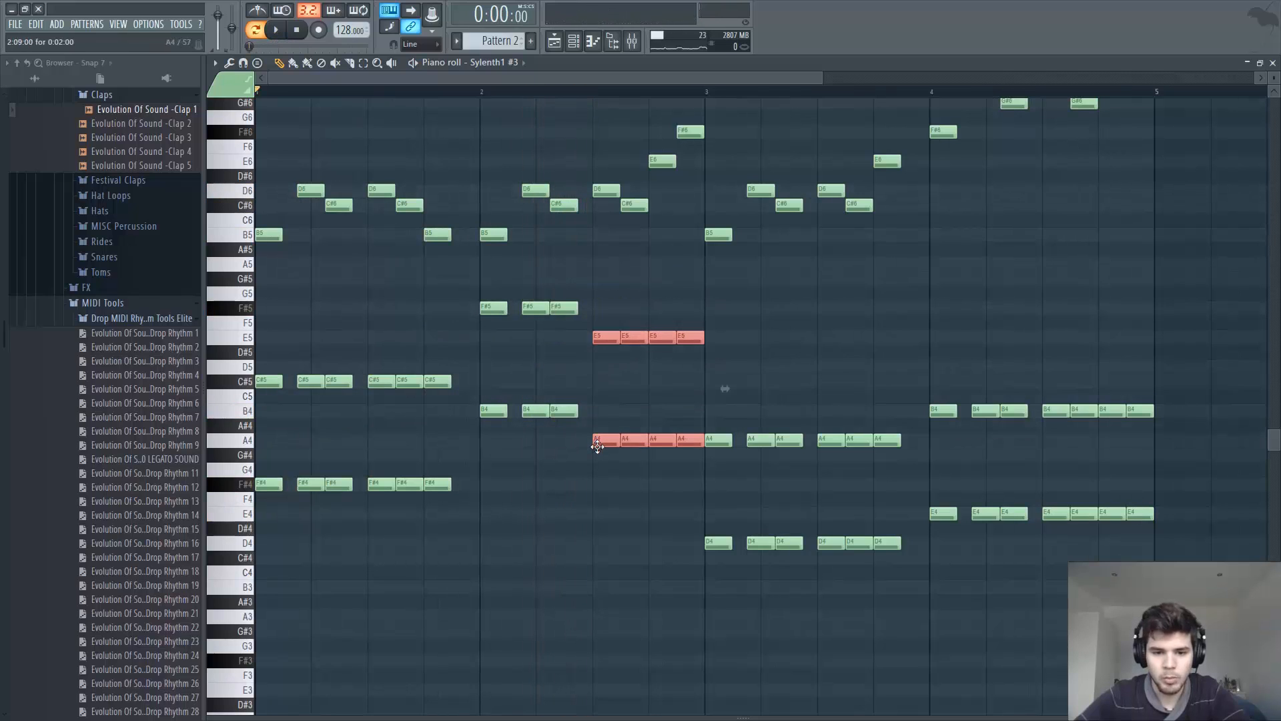
key(space)
ctrl+click(871, 346)
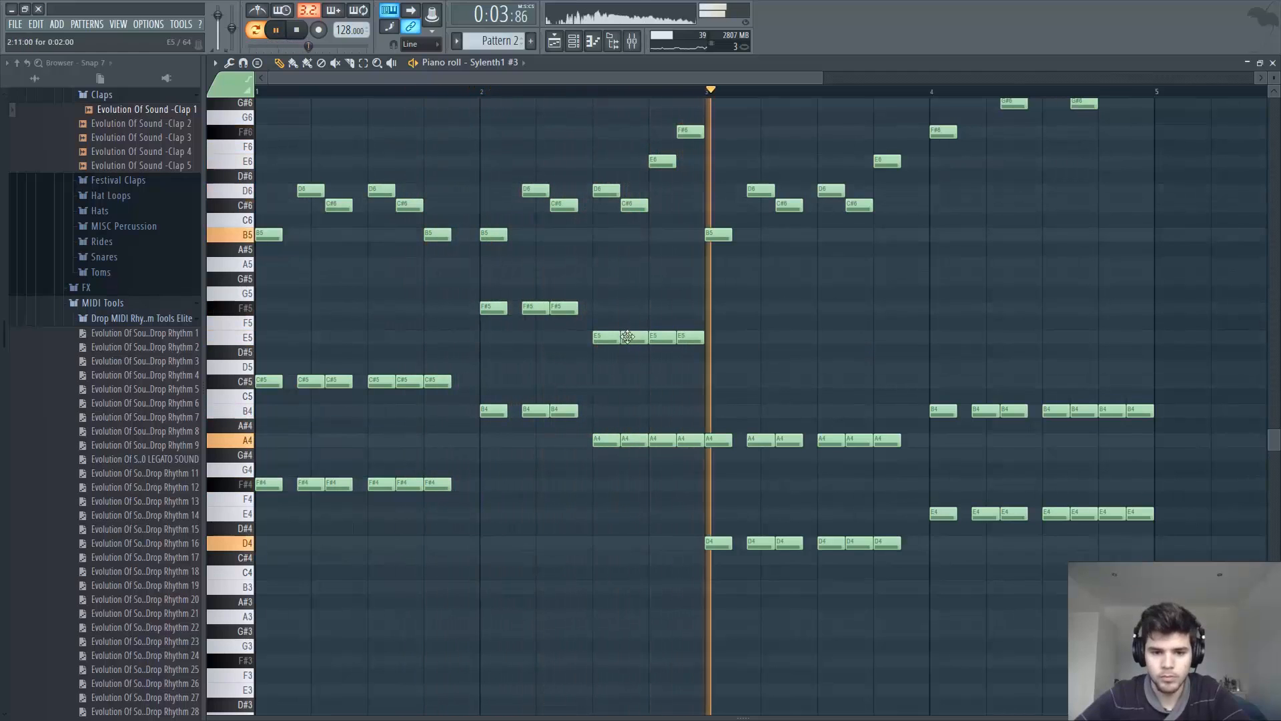
key(space)
- Raise bar 2's last four pairs of supporting notes back two semitones to F#5 and B4, and deselect them
drag(601, 317, 701, 467)
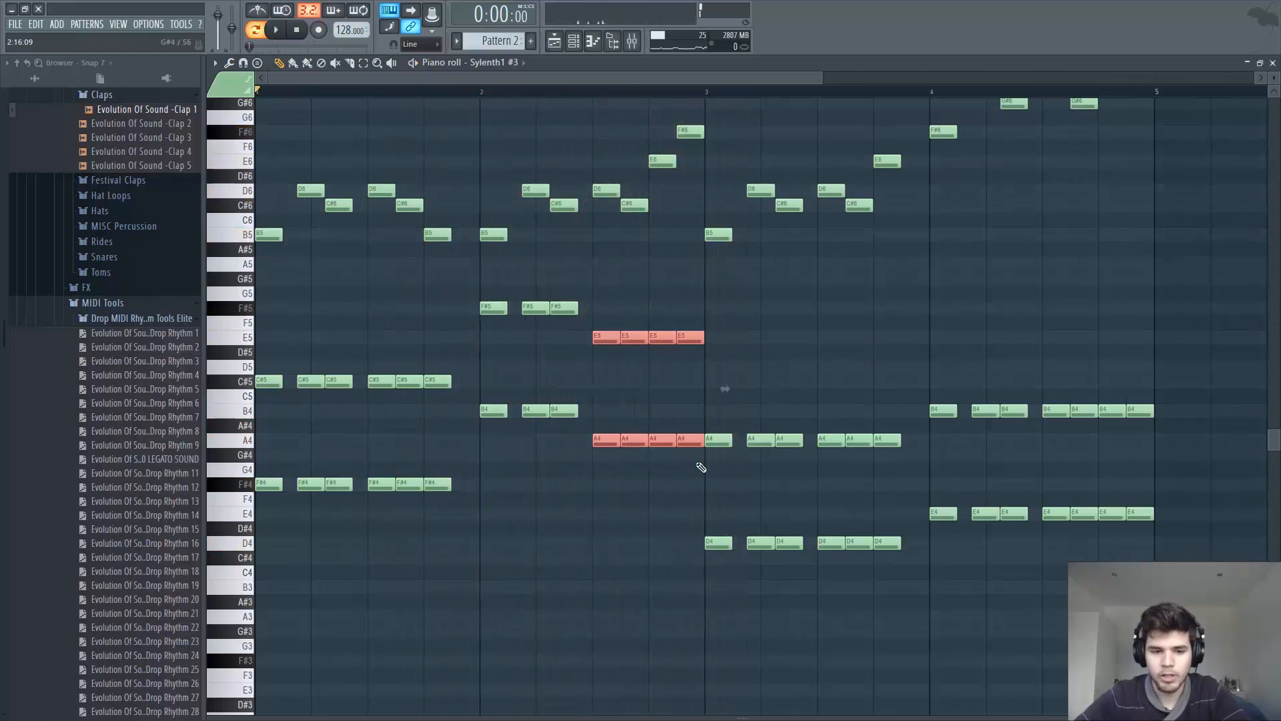
key(Up)
key(Up)
scroll(1028, 328, up, 3)
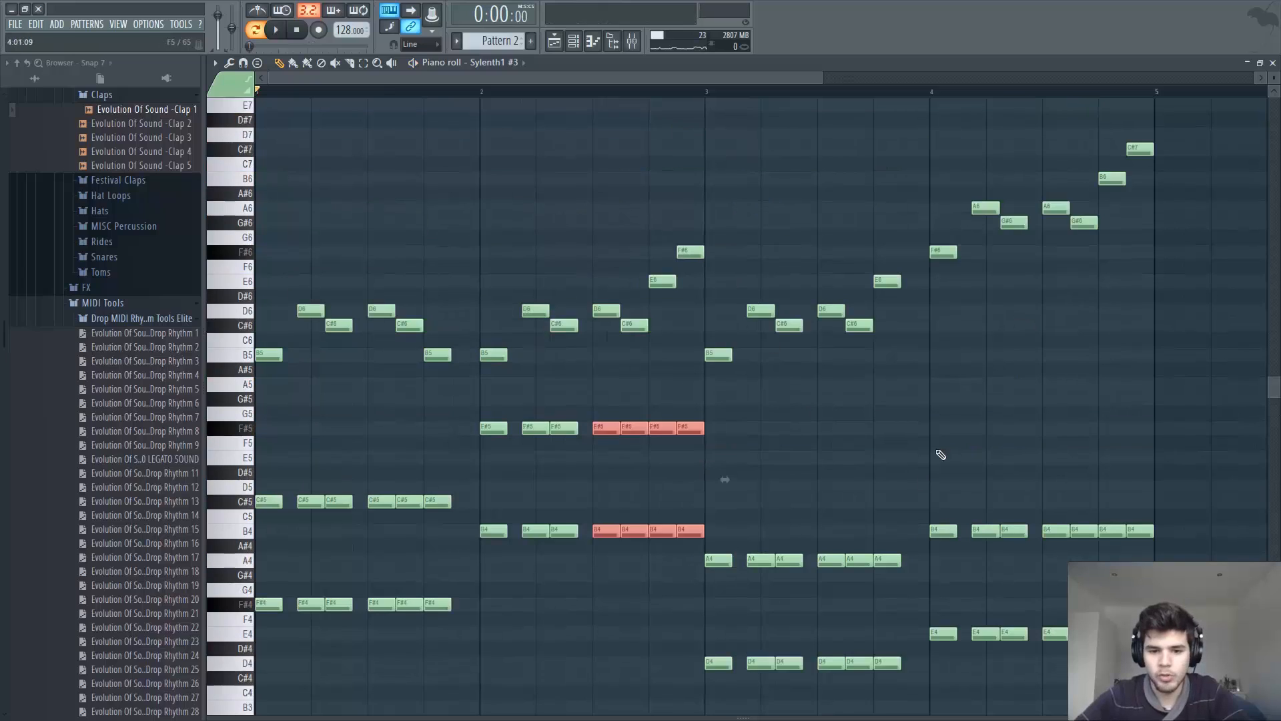
key(ctrl+d)
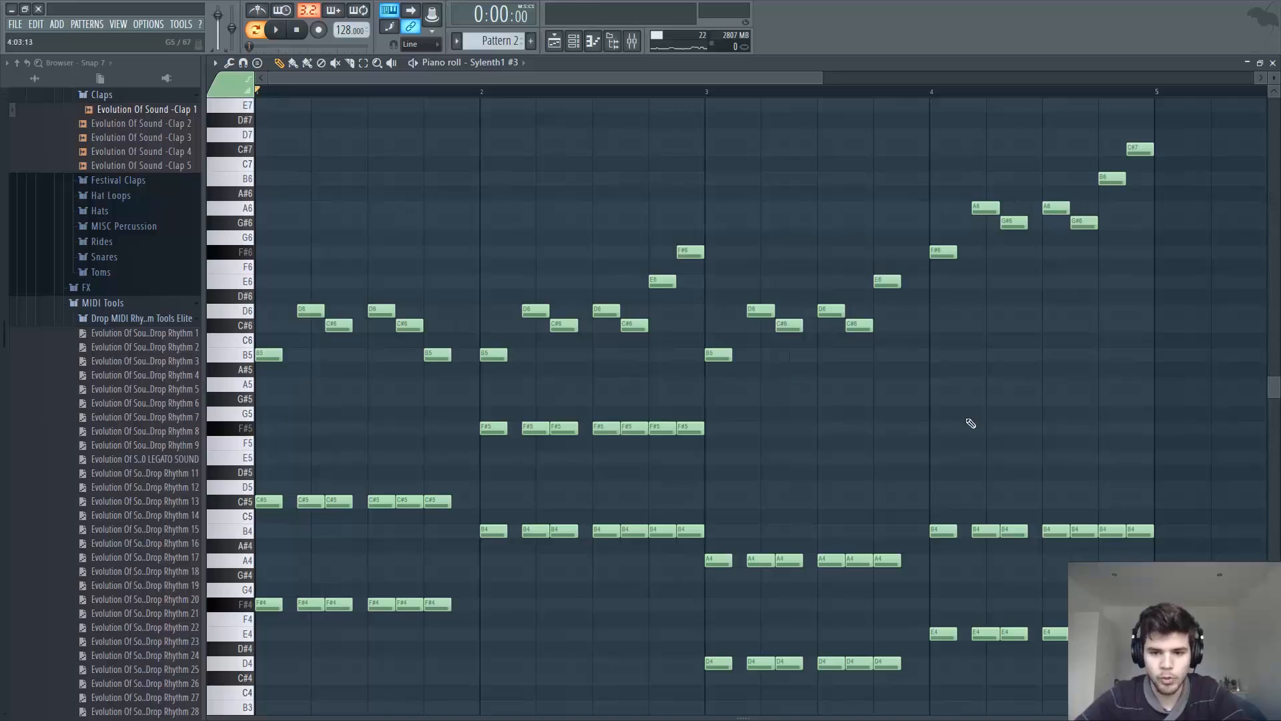
- Open the Sylenth1 #3 synth during playback, set its filter control cutoff to 28.56 Hz, and close it
key(F7)
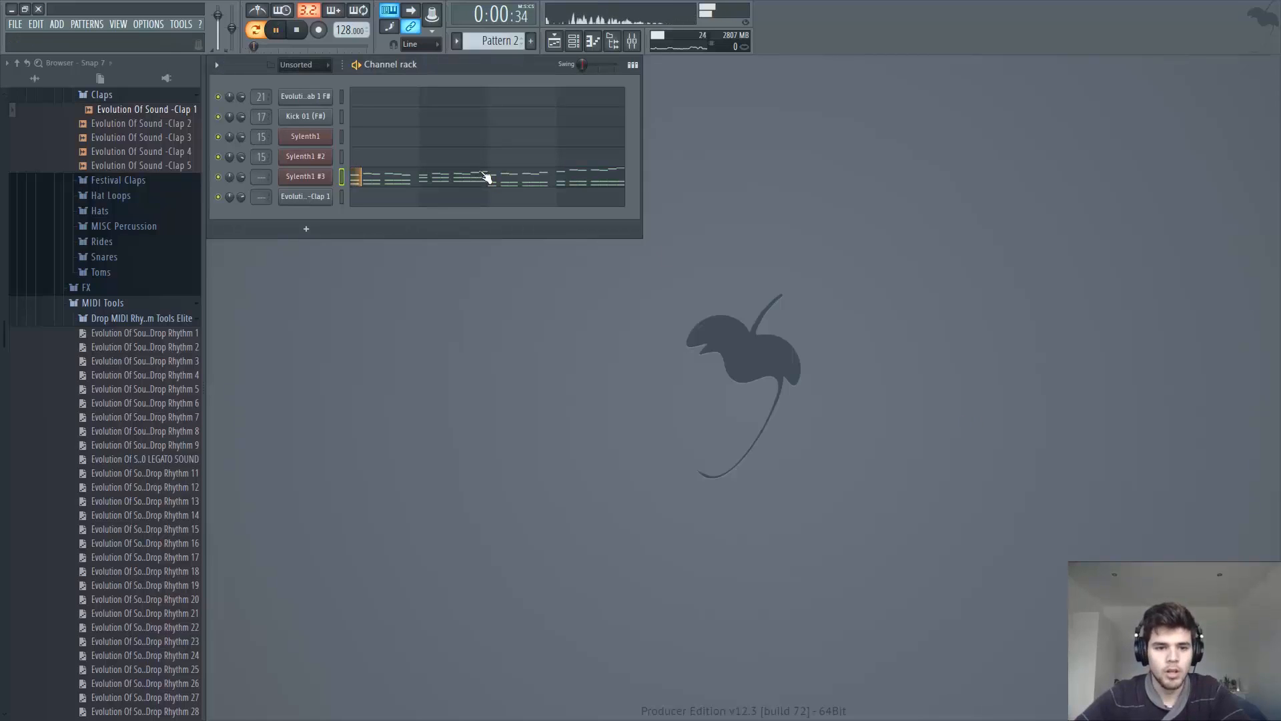
right_click(306, 178)
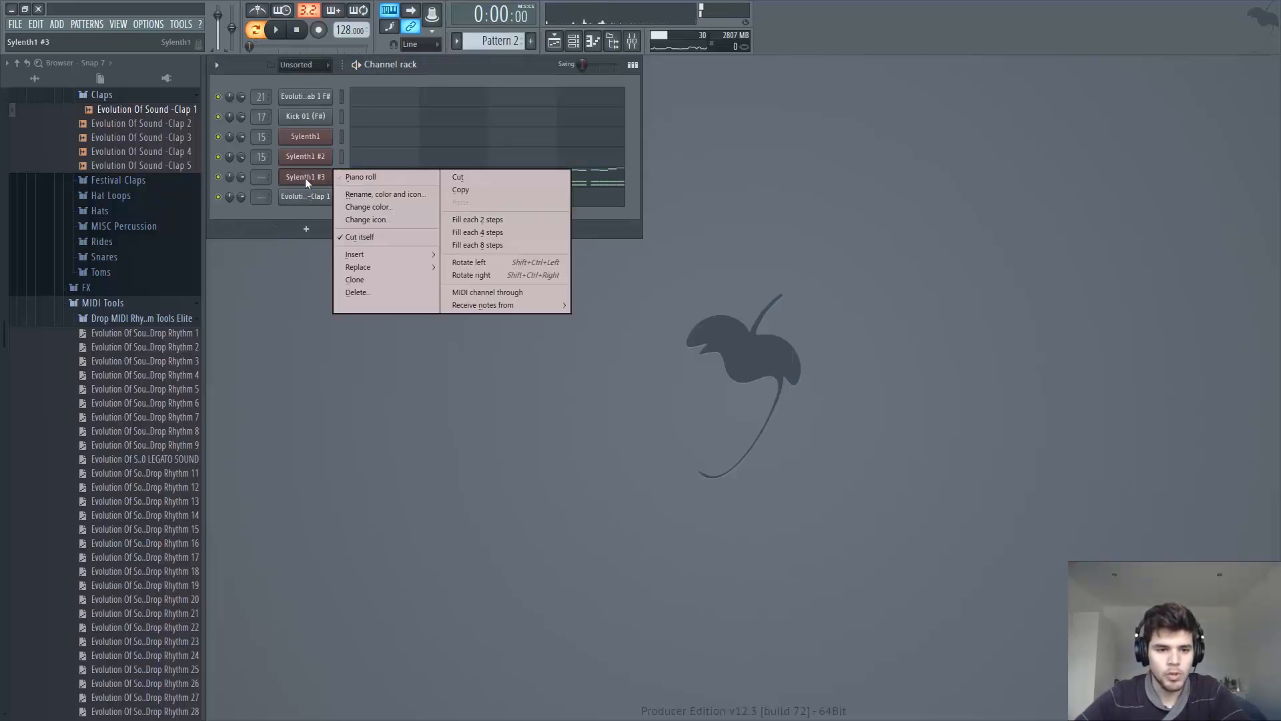
click(307, 179)
click(310, 180)
key(space)
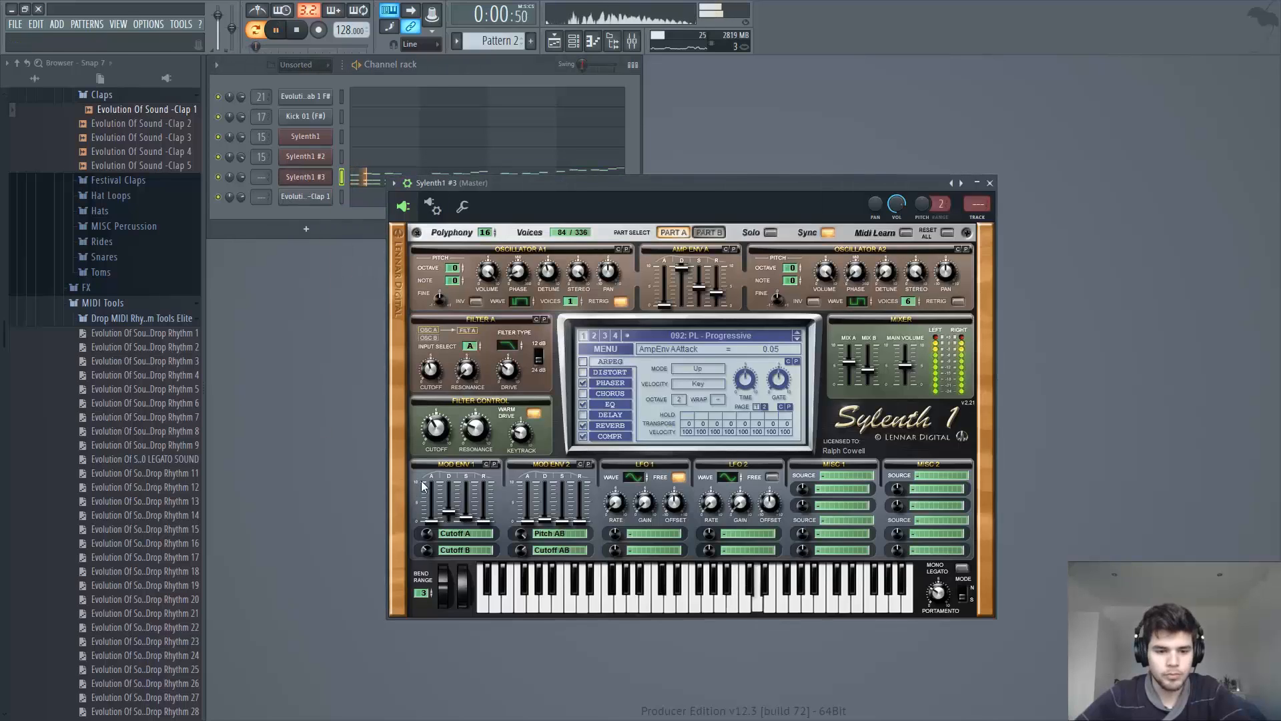
drag(436, 429, 434, 446)
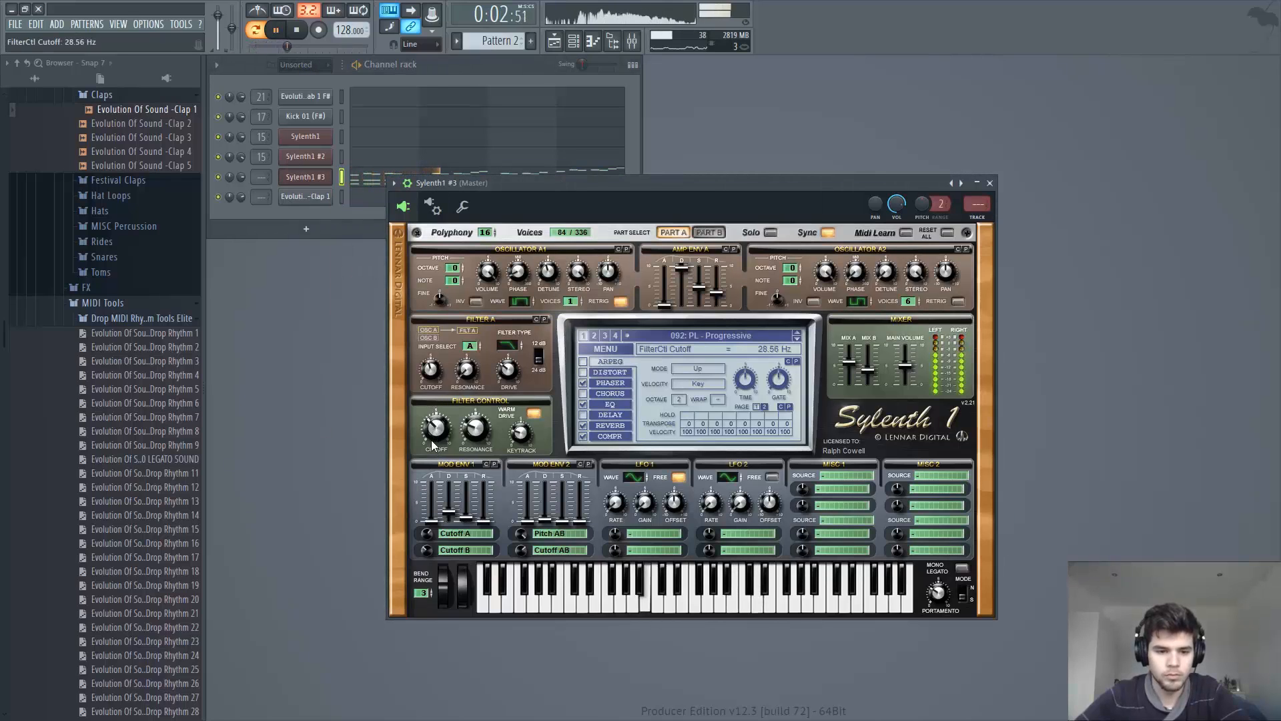
click(294, 180)
key(space)
- Clone the Sylenth1 #3 channel and copy its notes into the new Sylenth1 #4 channel
right_click(295, 182)
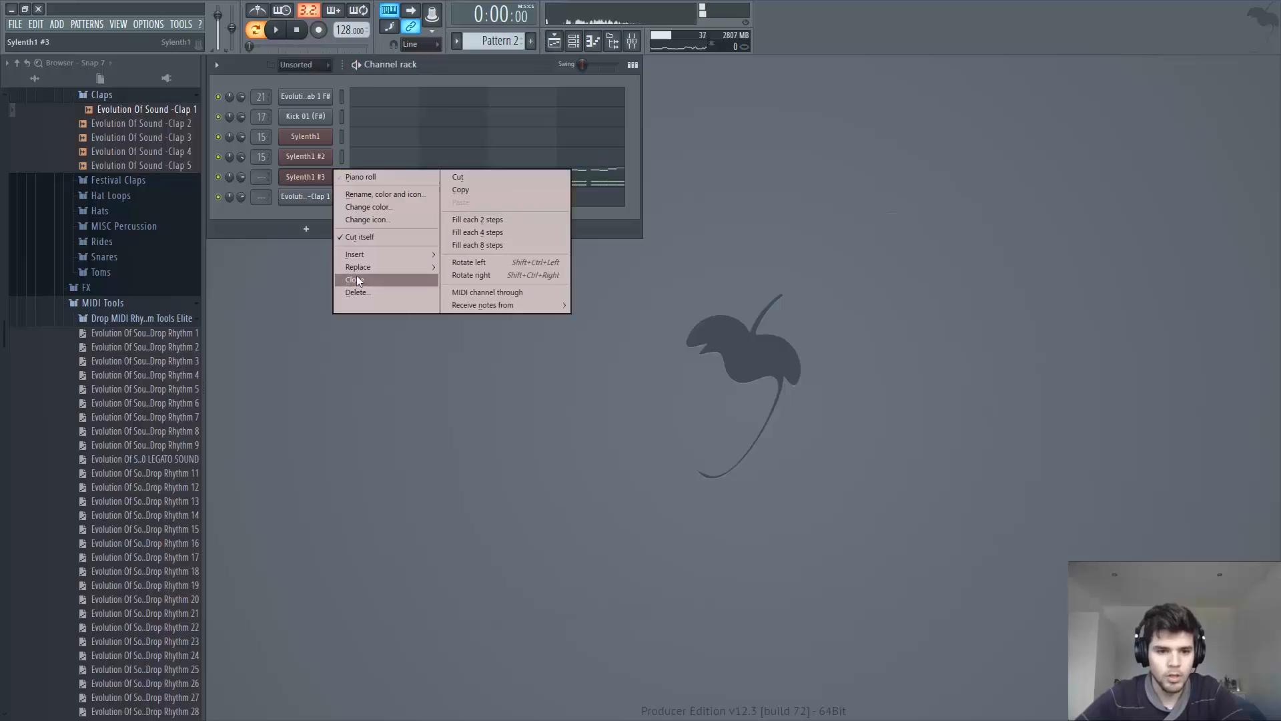
click(351, 278)
right_click(304, 178)
click(460, 190)
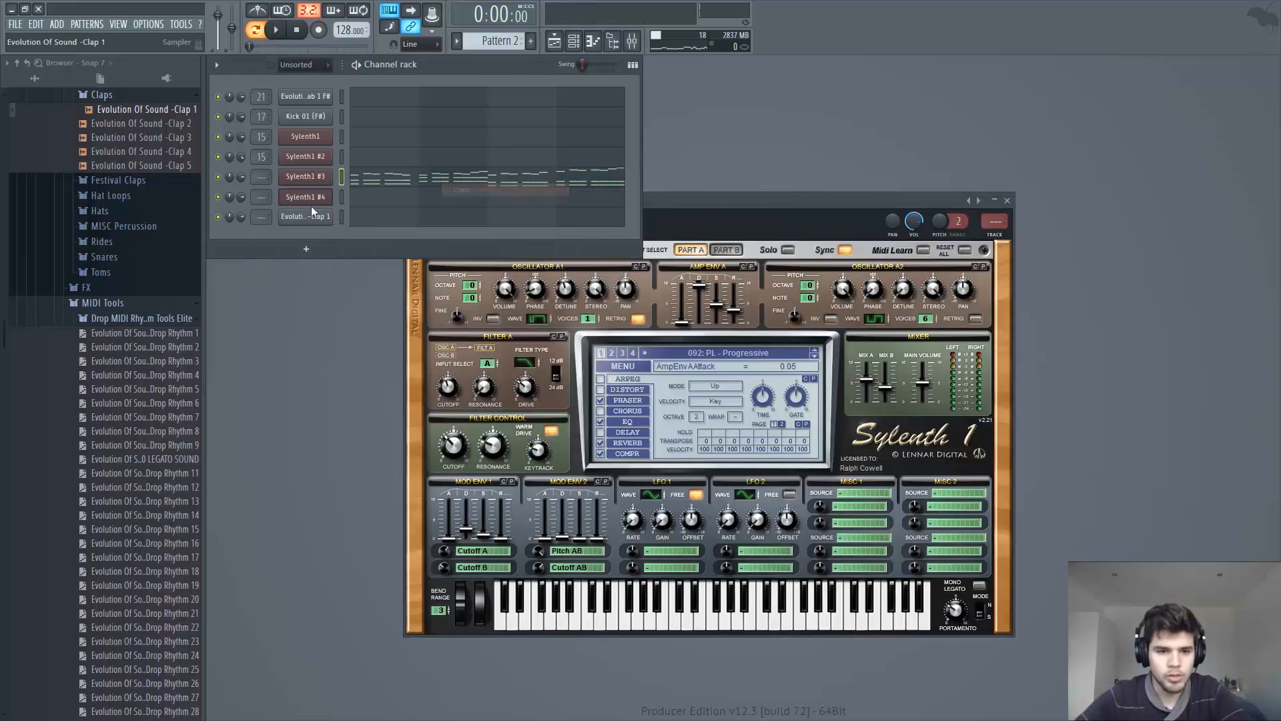
right_click(310, 198)
click(479, 223)
- Delete the upper melody notes from all four bars of Sylenth1 #4, keeping only the supporting notes
click(419, 202)
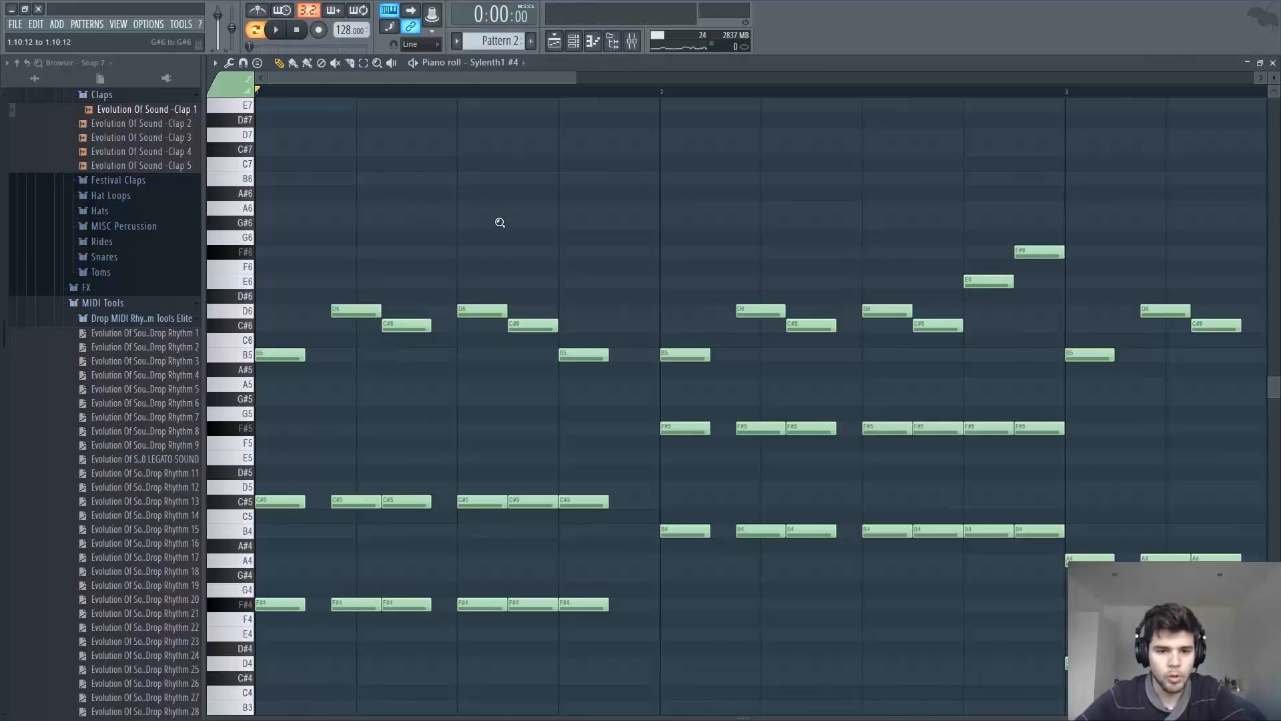
drag(1191, 114, 132, 380)
key(Delete)
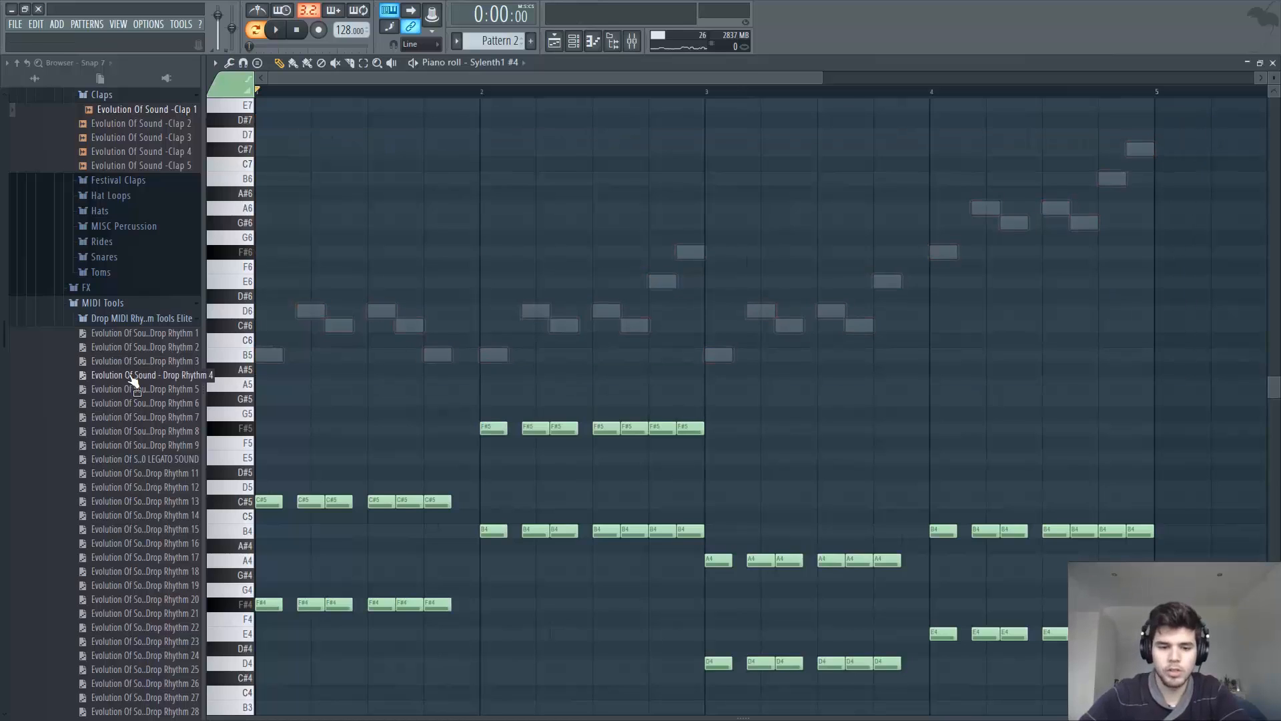
scroll(968, 257, down, 4)
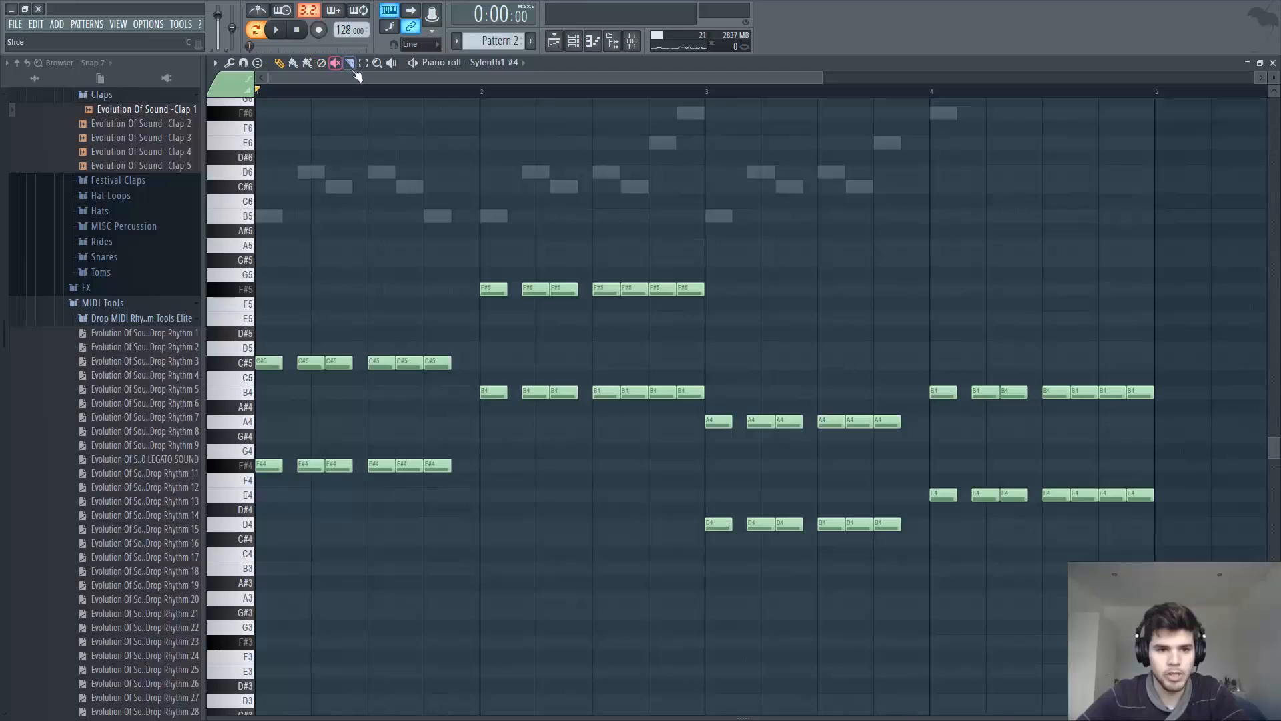
- Duplicate Sylenth1 #4's lowest row of root notes across all four bars one octave higher, and preview the result
drag(479, 448, 256, 524)
drag(468, 395, 682, 381)
drag(708, 512, 1065, 539)
drag(1152, 493, 925, 504)
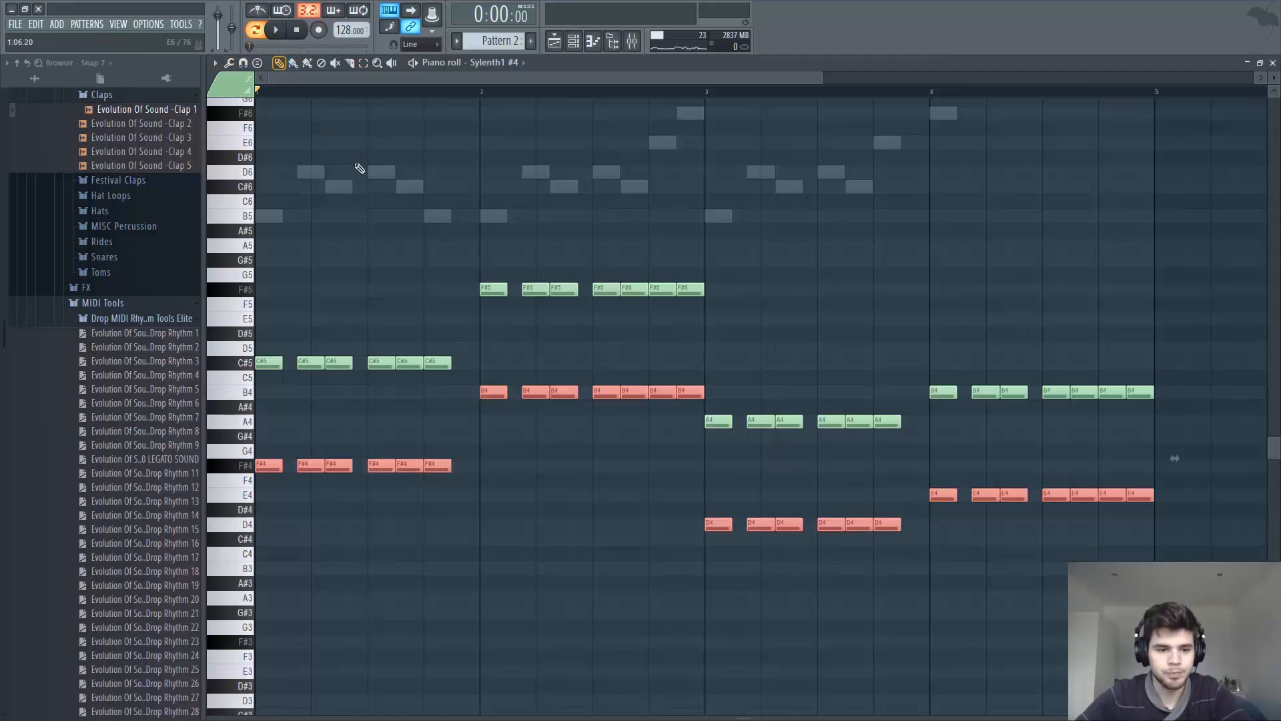
key(ctrl+c)
key(ctrl+v)
key(shift+Left)
key(ctrl+Up)
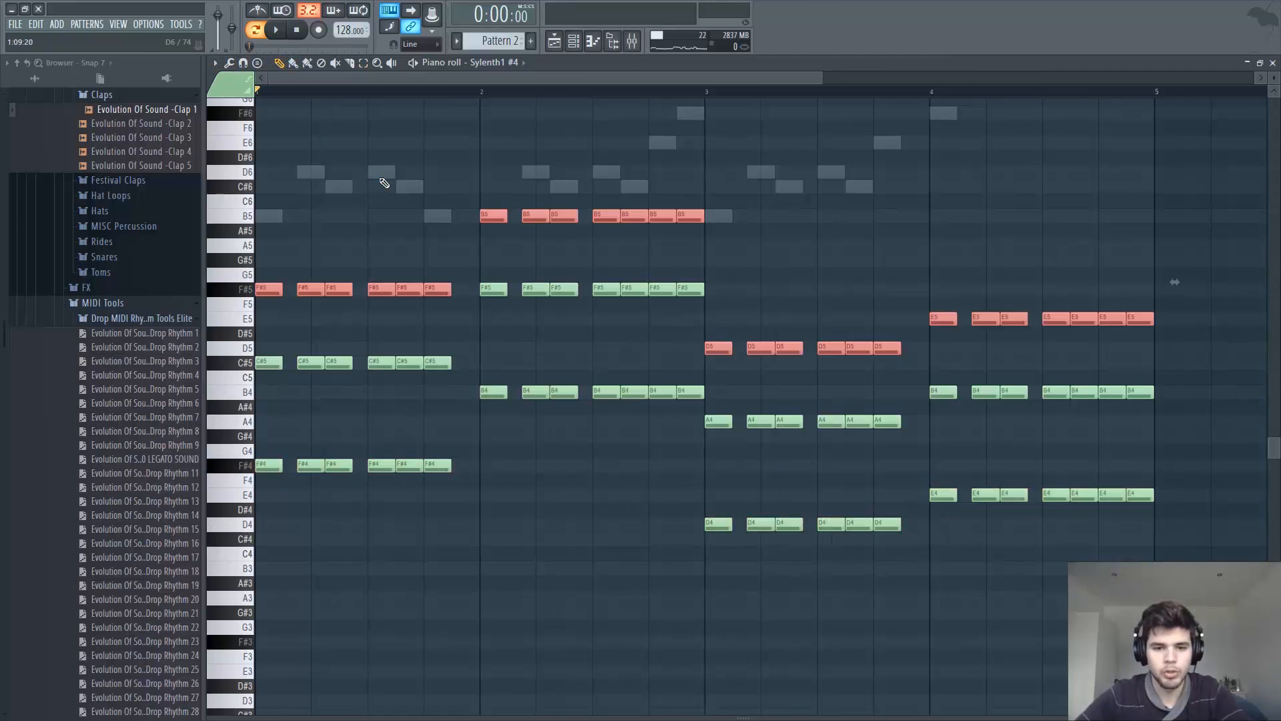
key(space)
key(space)
key(Escape)
- Load the LD - Chordify preset in Sylenth1 #4 and play back the pattern from its piano roll
click(808, 203)
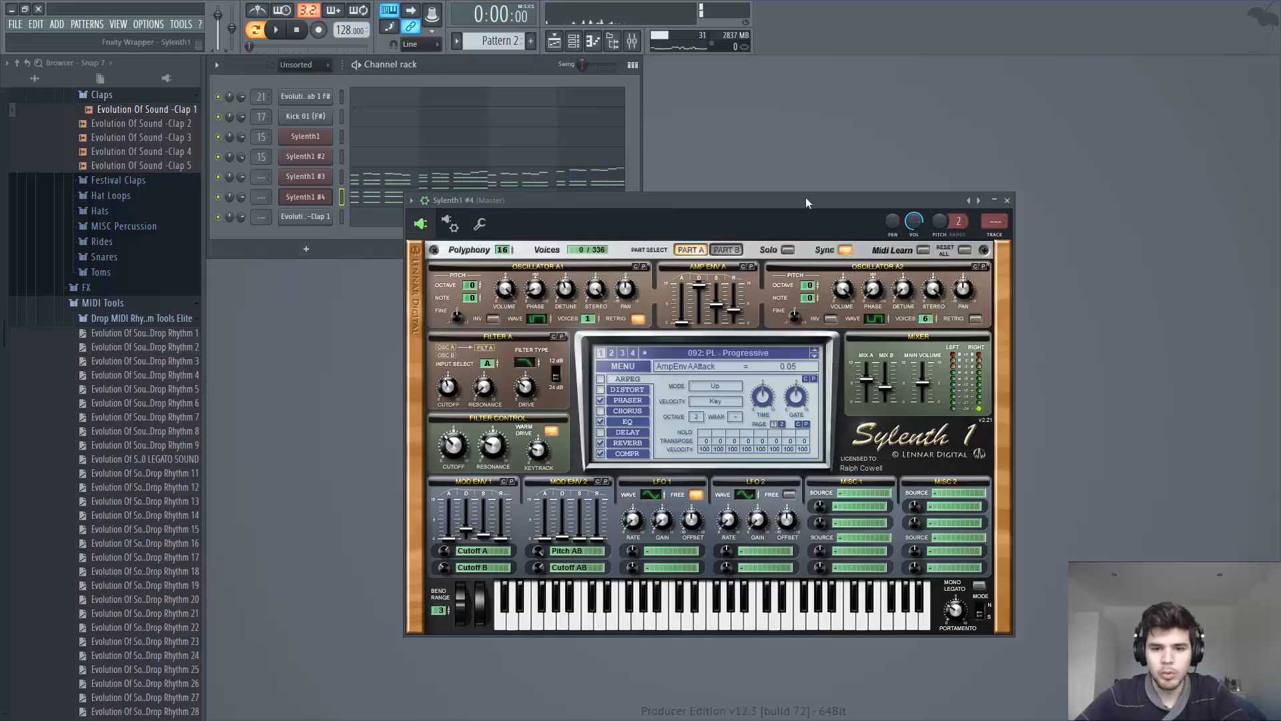
click(754, 351)
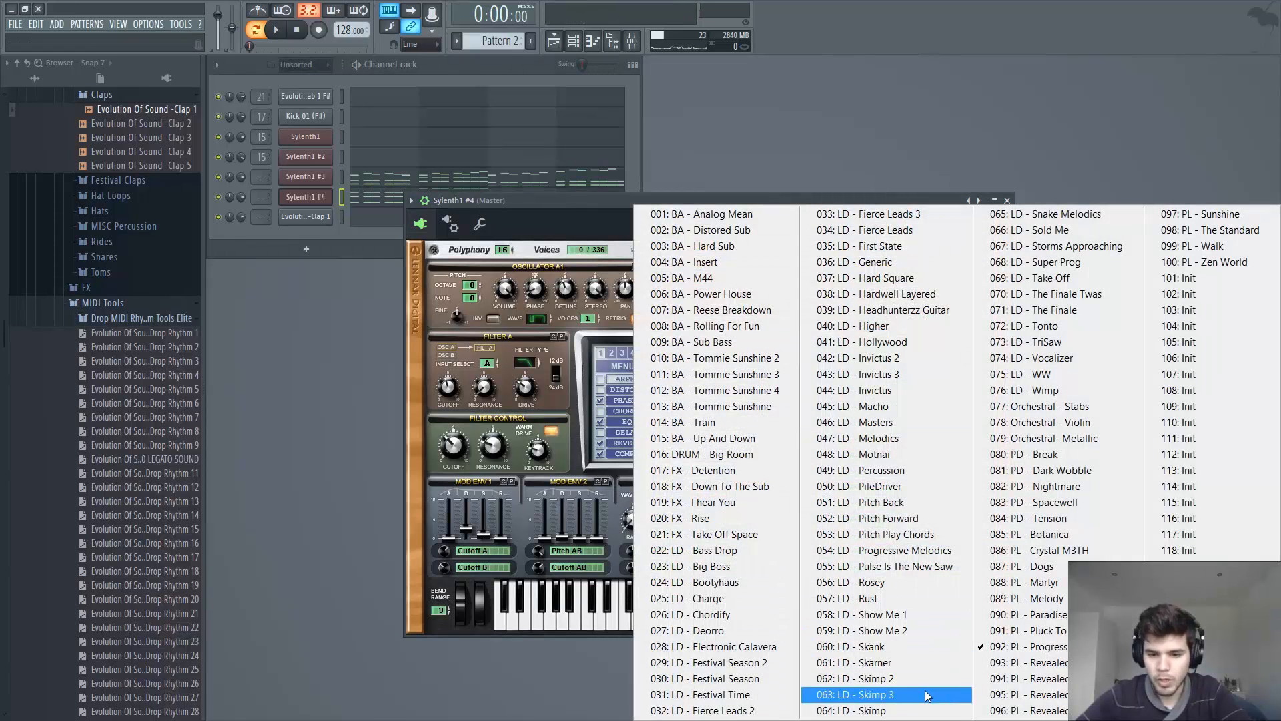
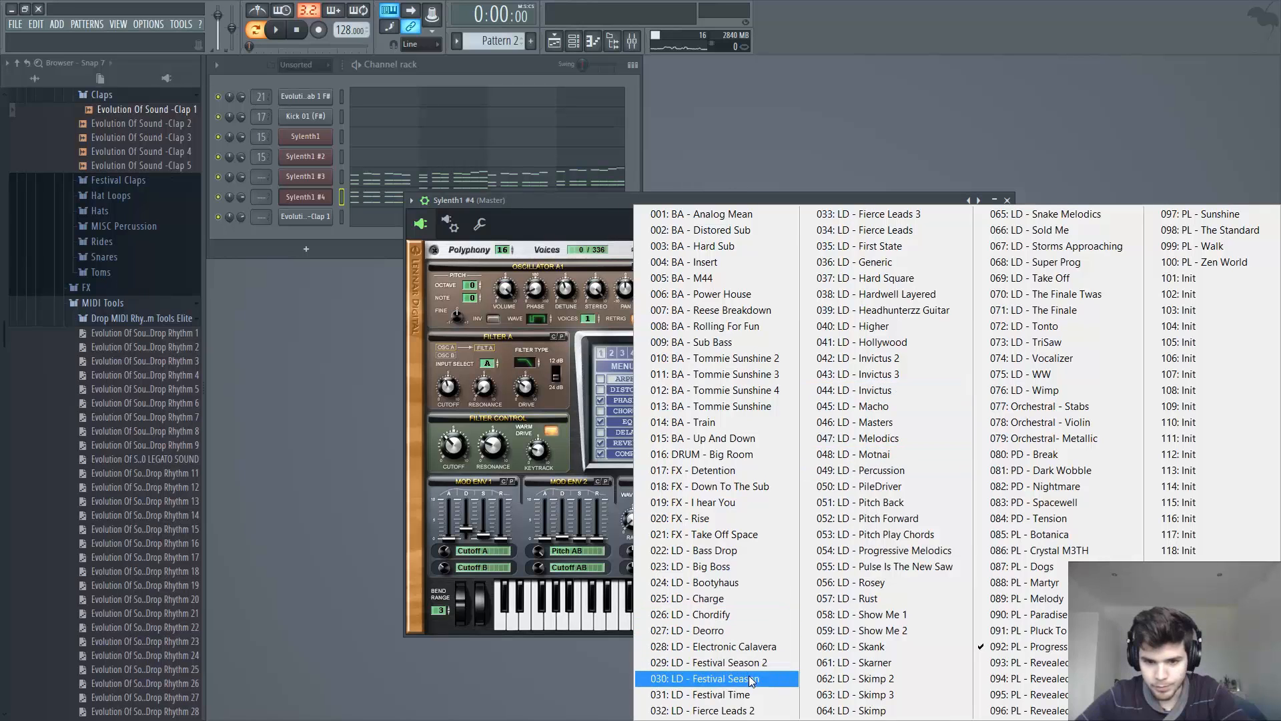
click(714, 614)
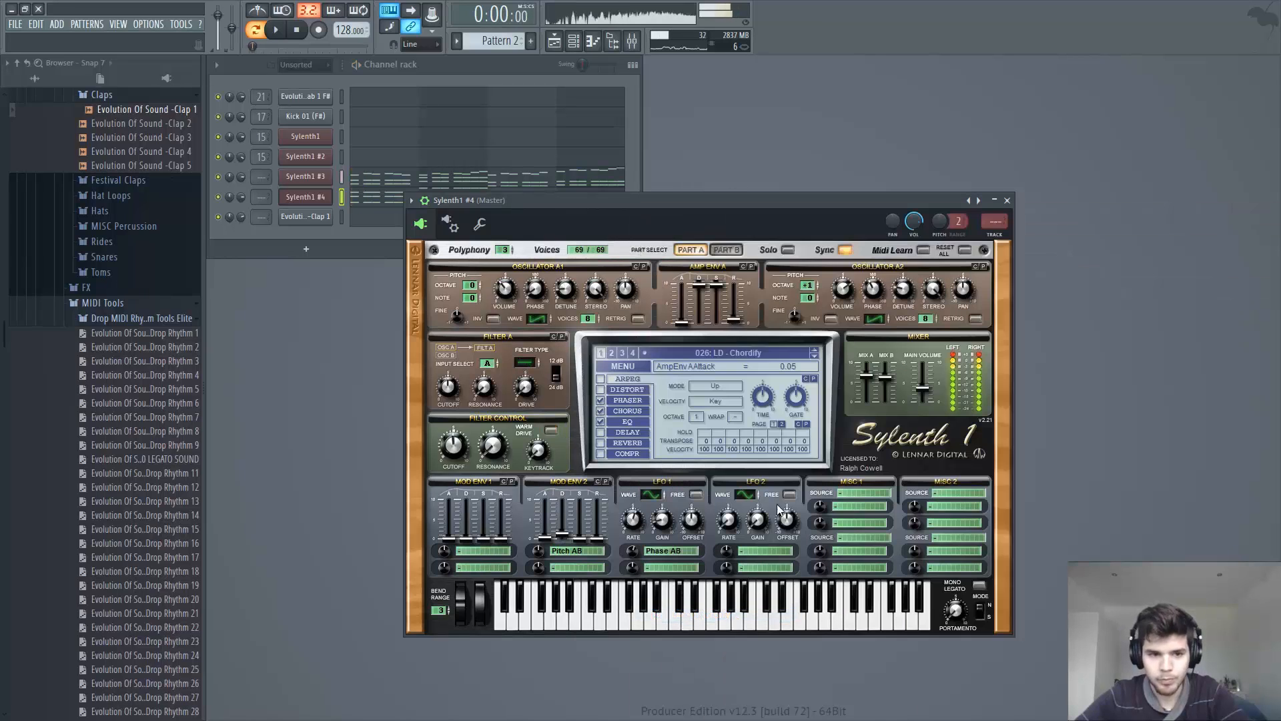
key(Escape)
click(360, 197)
key(space)
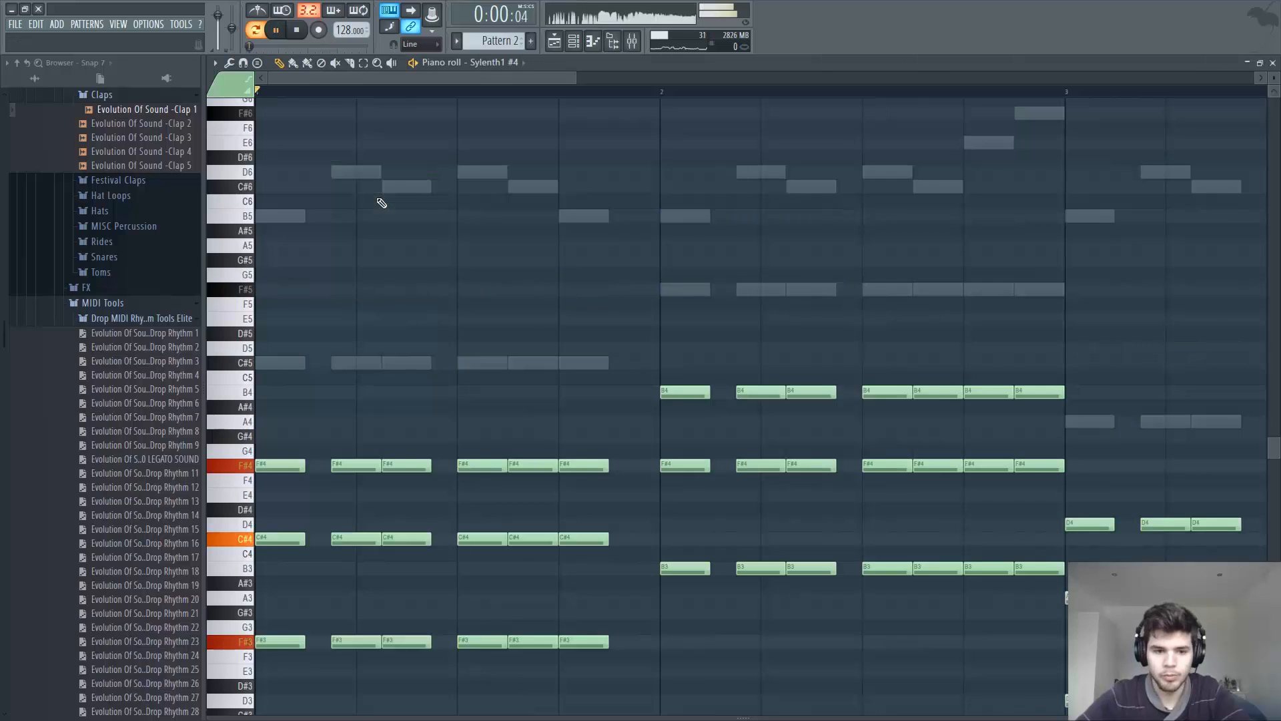
- Try different Filter A and Filter B types in Sylenth1 #4 during playback, ending with Filter B set to Lowpass
key(space)
key(F7)
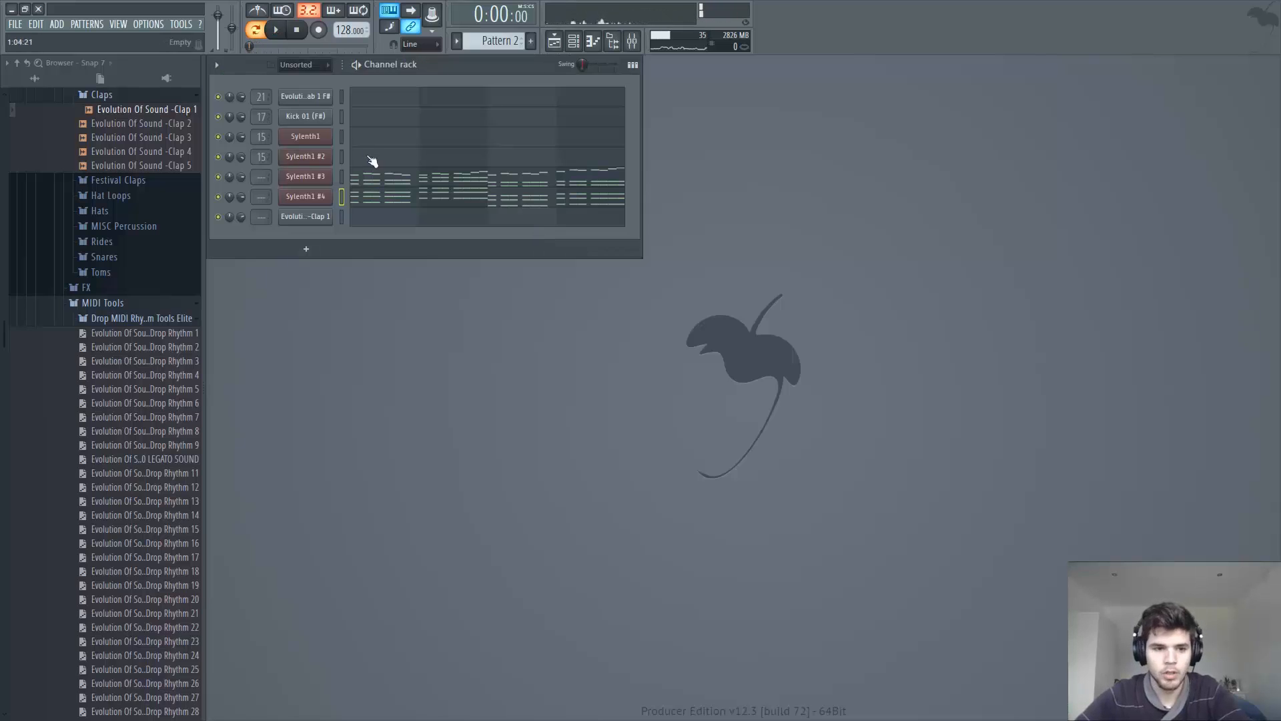
click(296, 199)
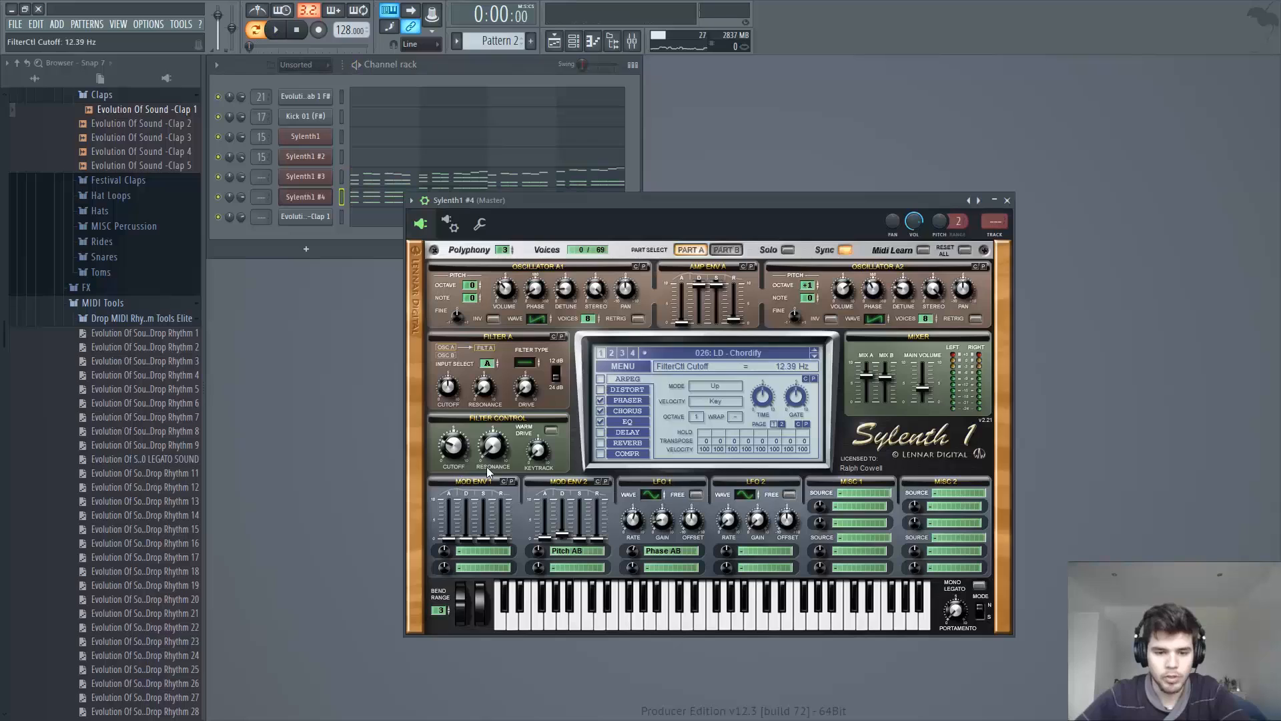
click(480, 611)
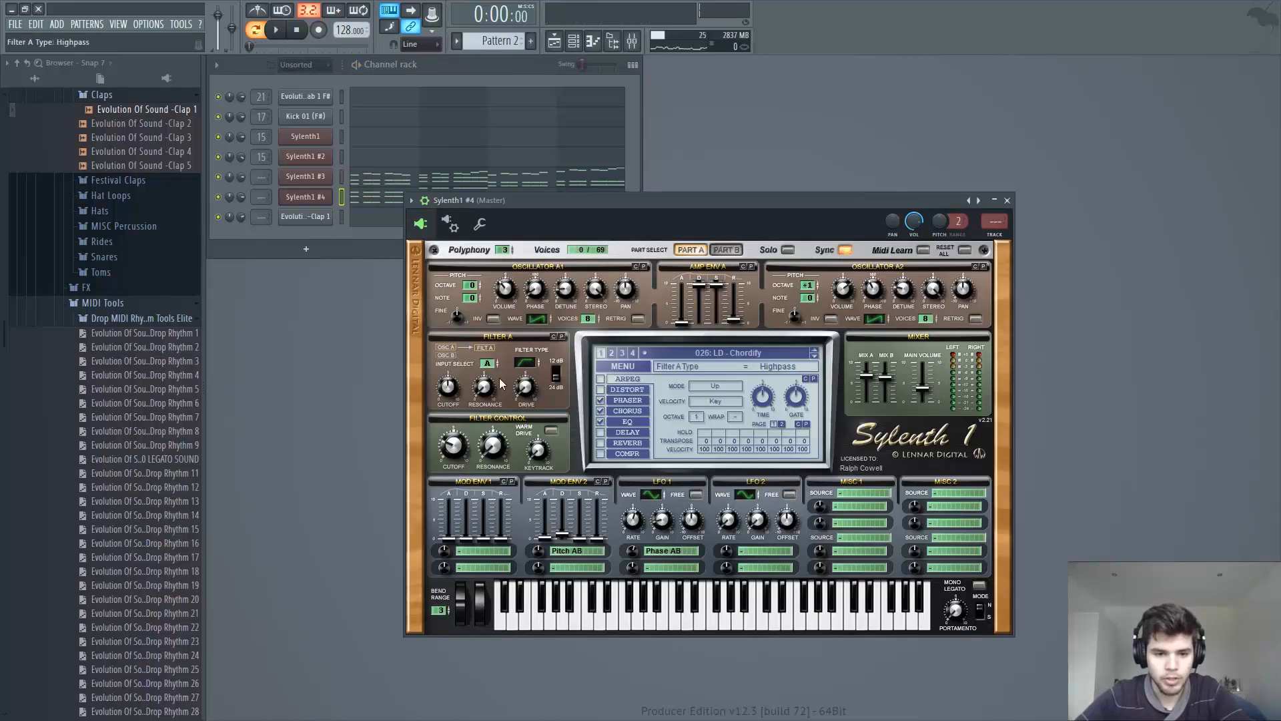
key(space)
click(726, 250)
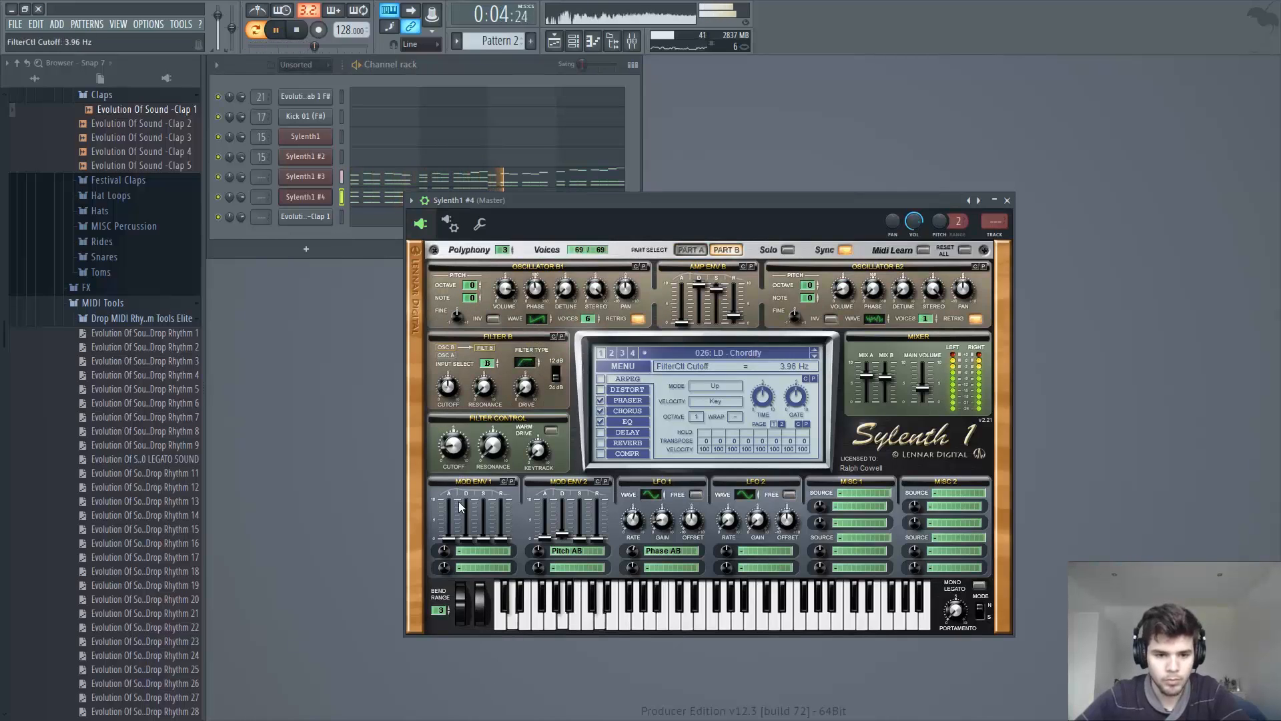
click(690, 250)
drag(454, 446, 530, 365)
click(726, 250)
click(532, 364)
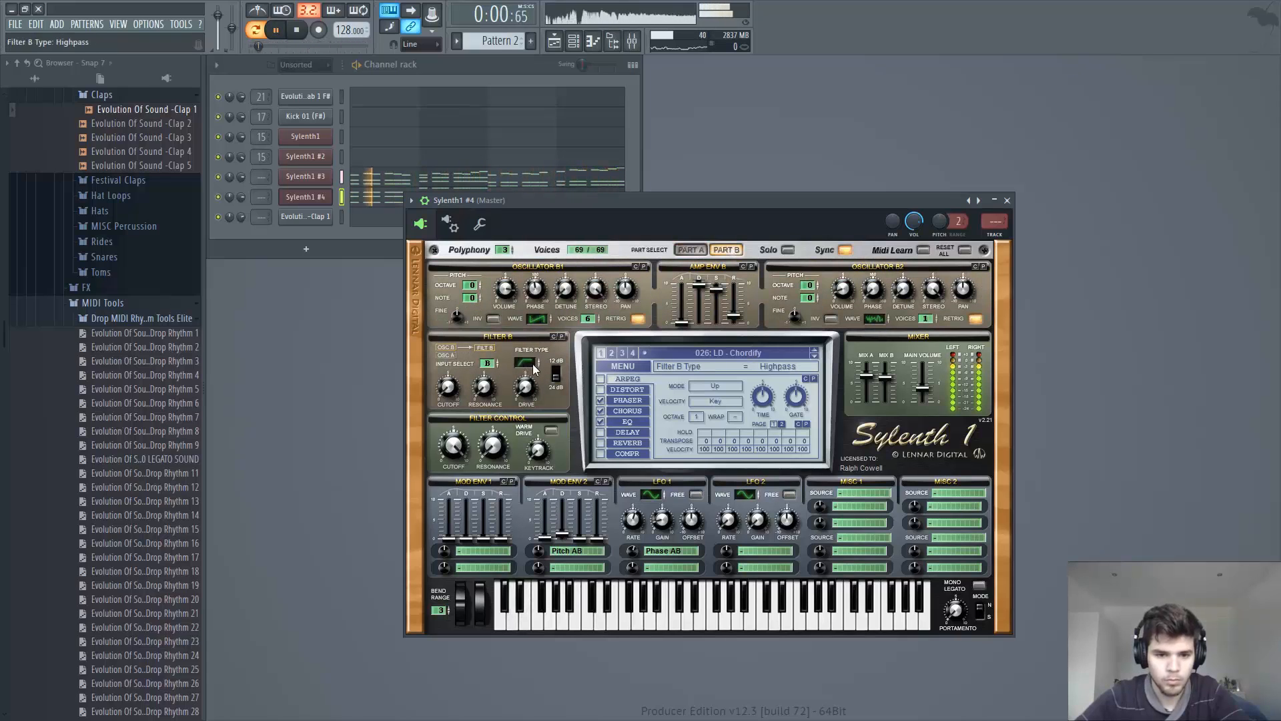
click(533, 365)
click(533, 365)
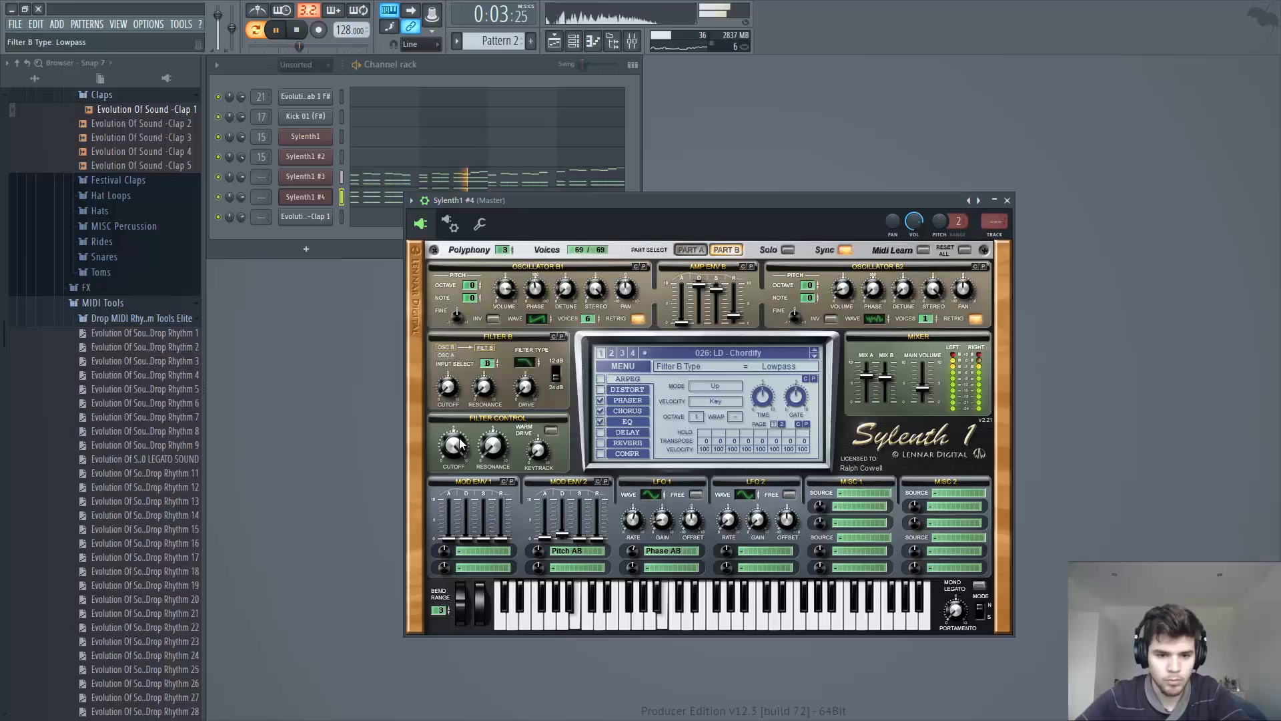
- Set Sylenth1 #4's filter control cutoff to about 5138 Hz and preview the pattern
drag(459, 444, 455, 527)
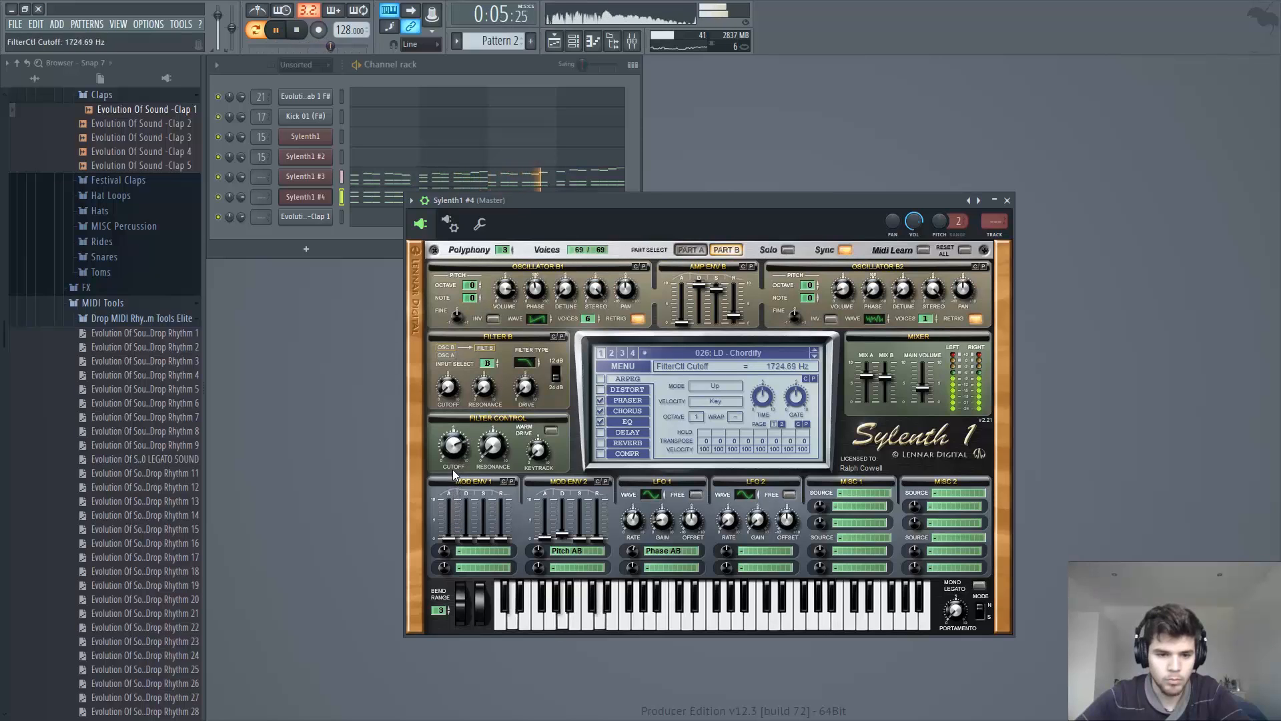
drag(452, 470, 451, 454)
key(Escape)
key(space)
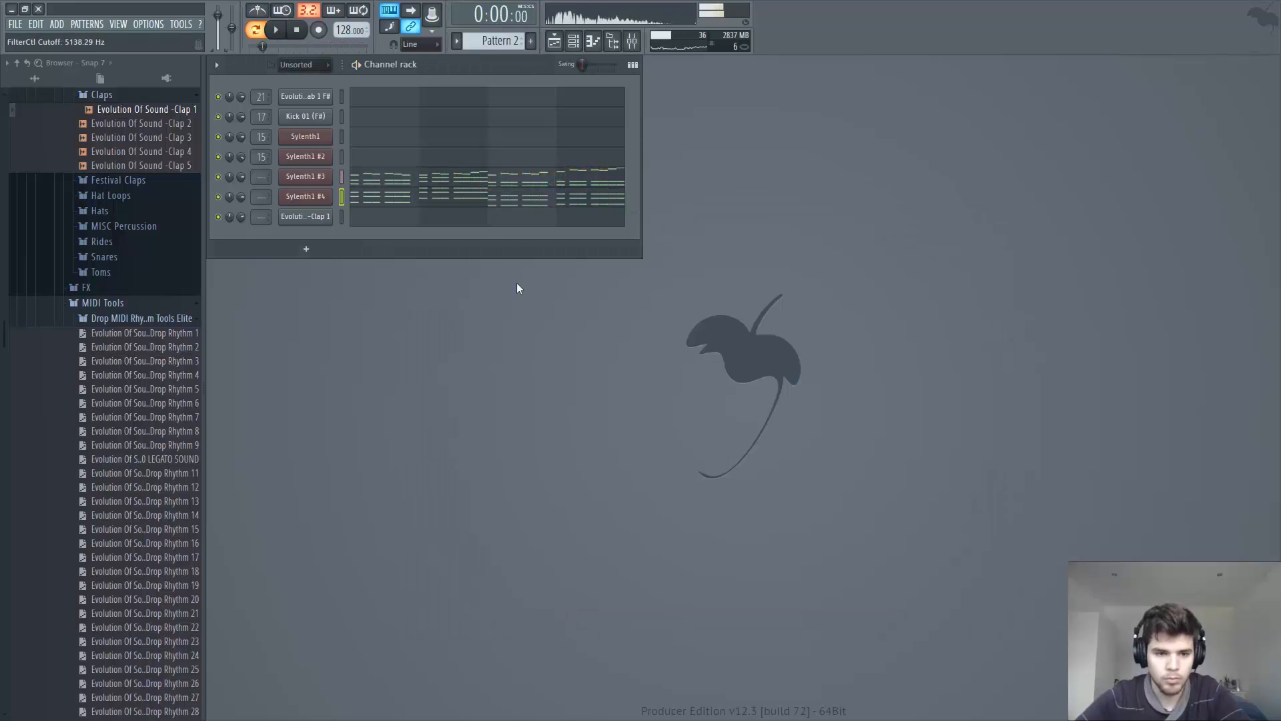
key(space)
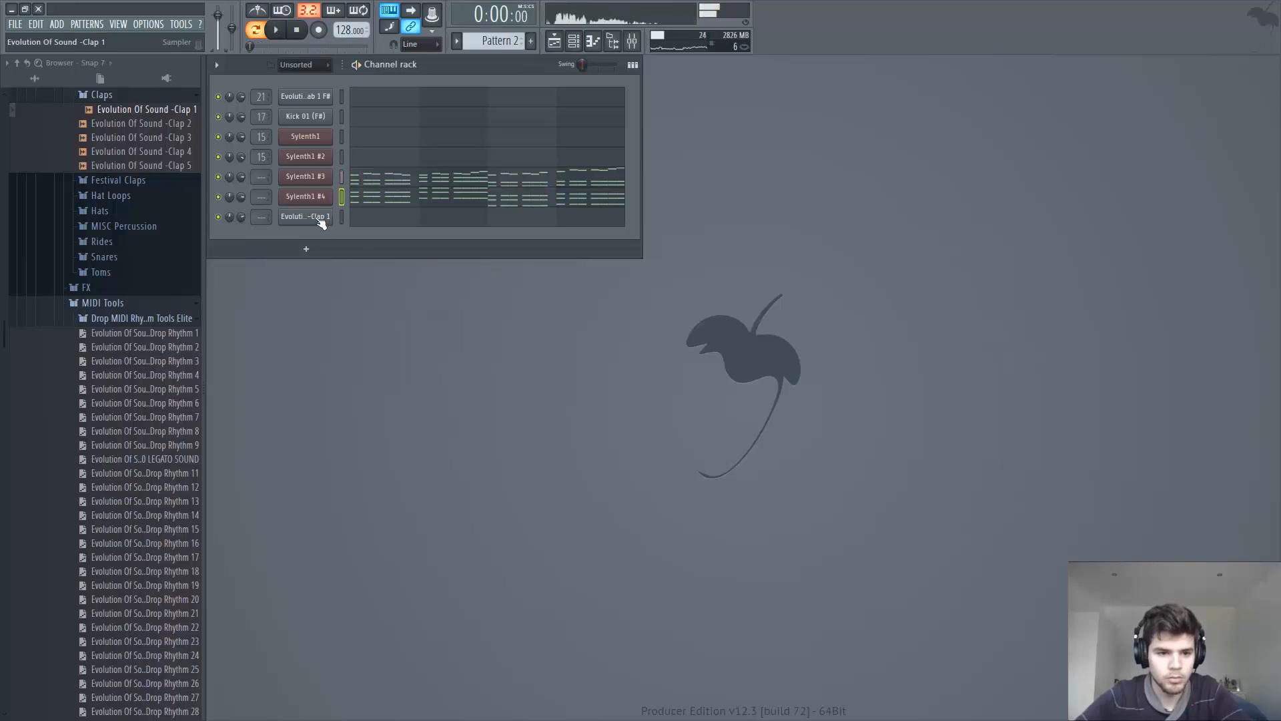
- Audition the ride and closed hat samples in the Evolution Of Sound library
click(107, 241)
click(134, 270)
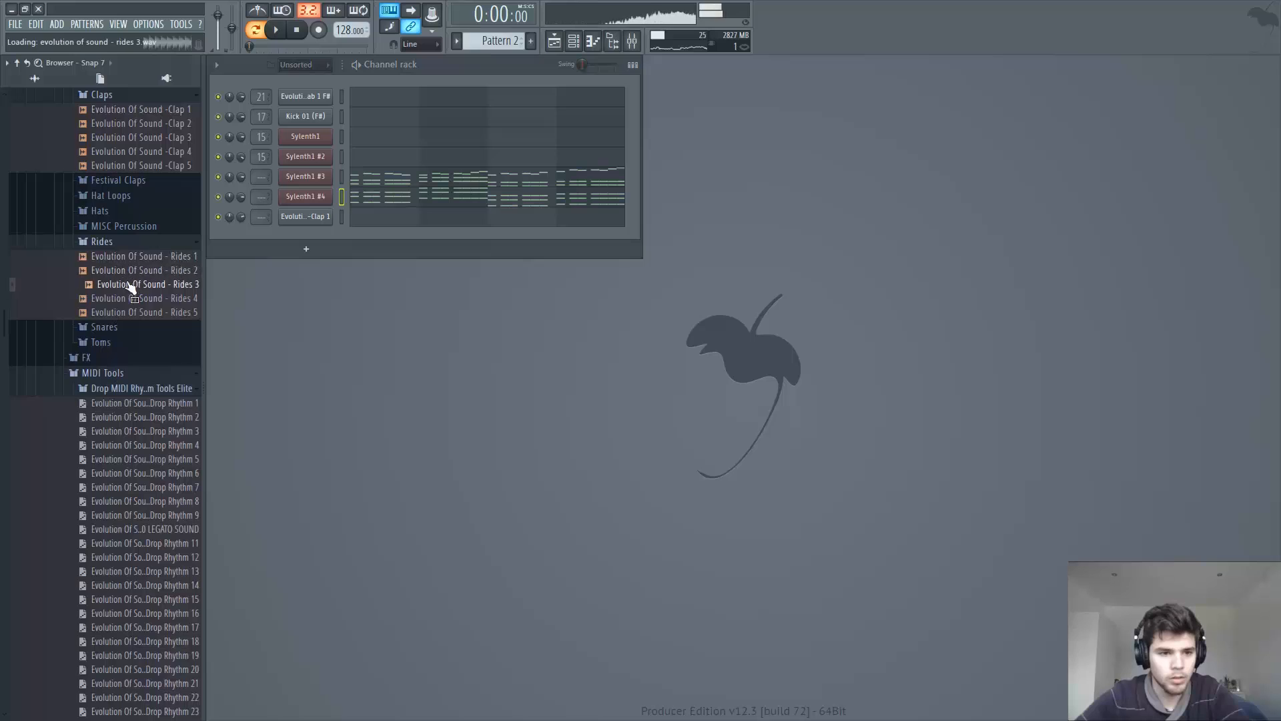
click(102, 242)
click(101, 211)
click(110, 226)
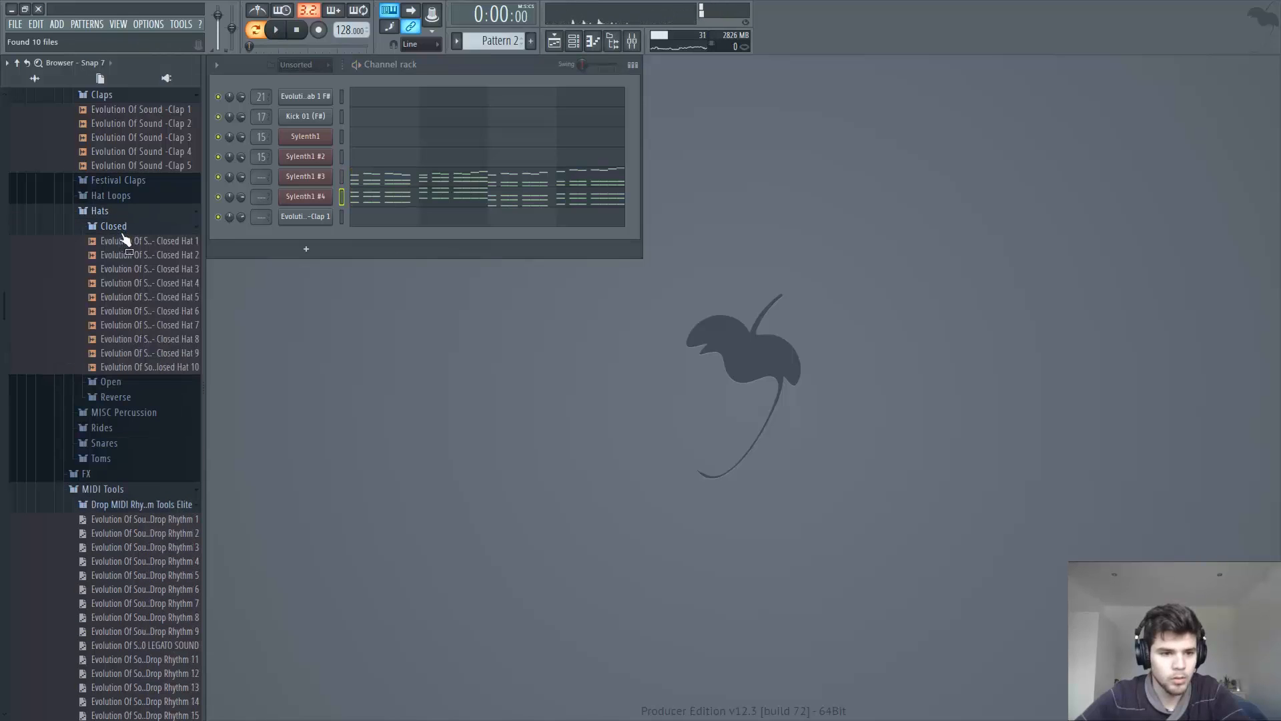
click(128, 241)
click(128, 255)
click(113, 226)
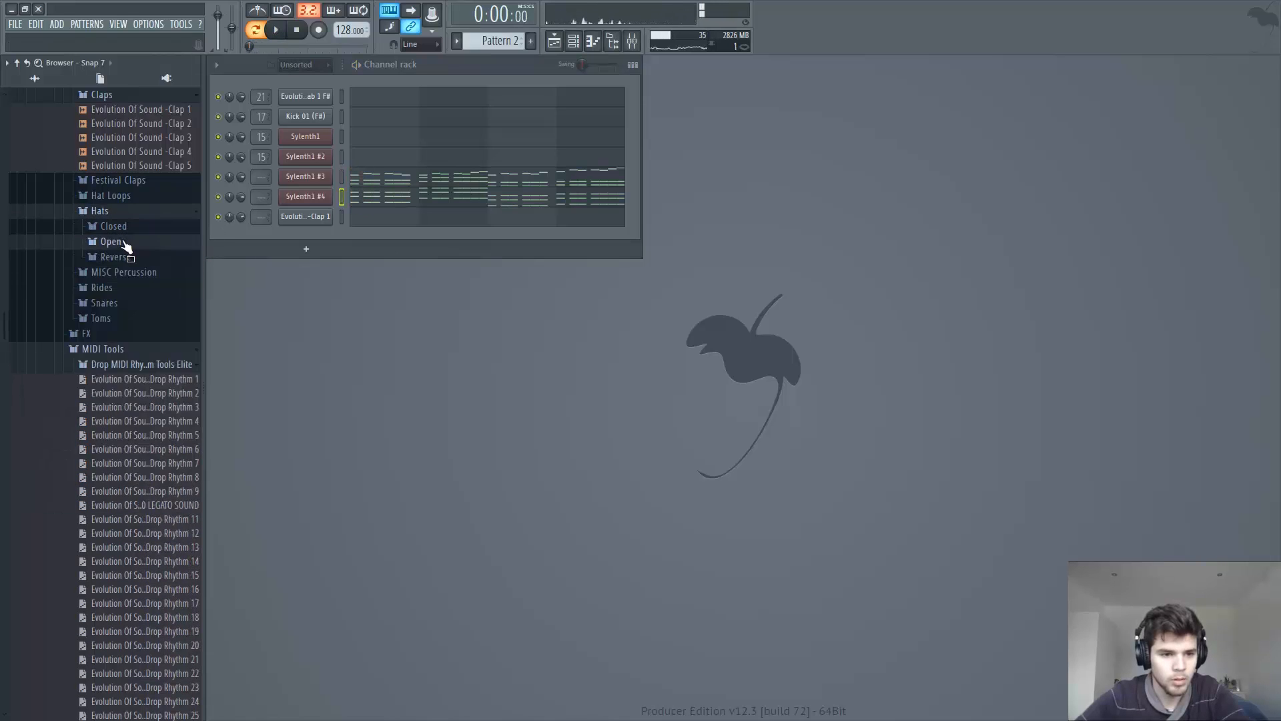
- Audition the open hat samples from Open Hat 1 through Open Hat 7
click(112, 241)
click(126, 256)
click(131, 269)
click(130, 283)
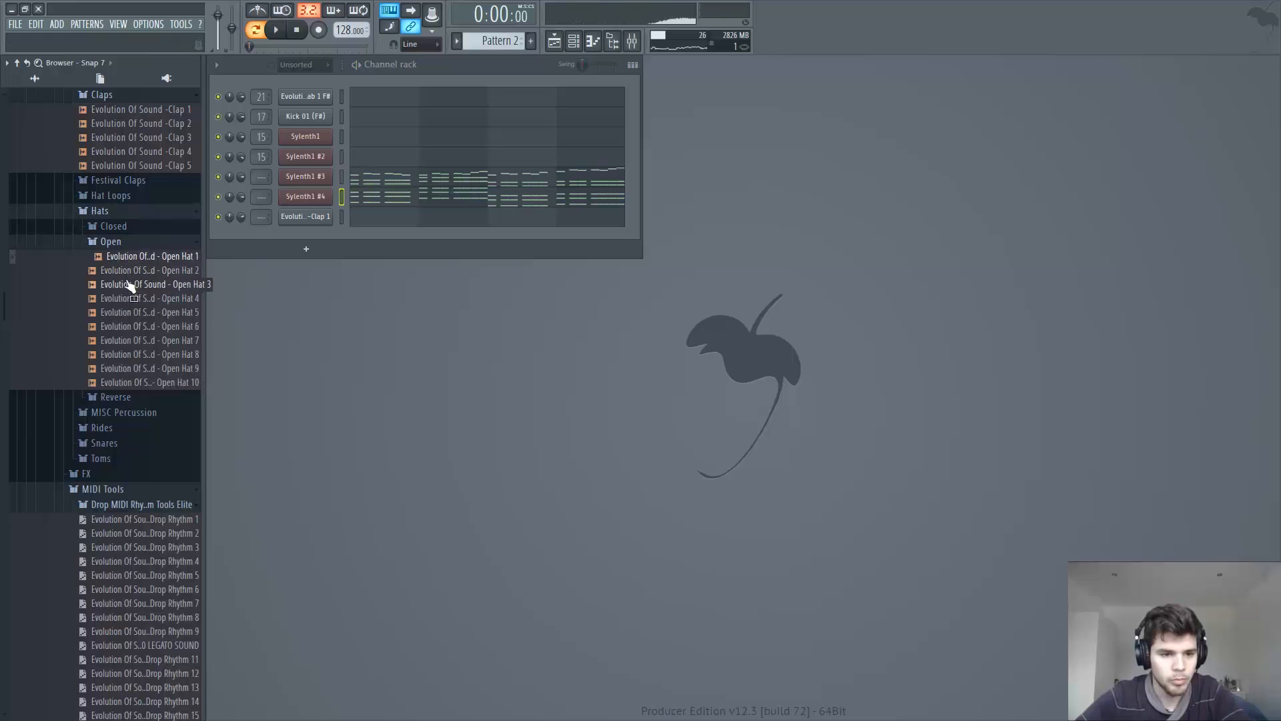
click(130, 298)
click(130, 312)
click(132, 327)
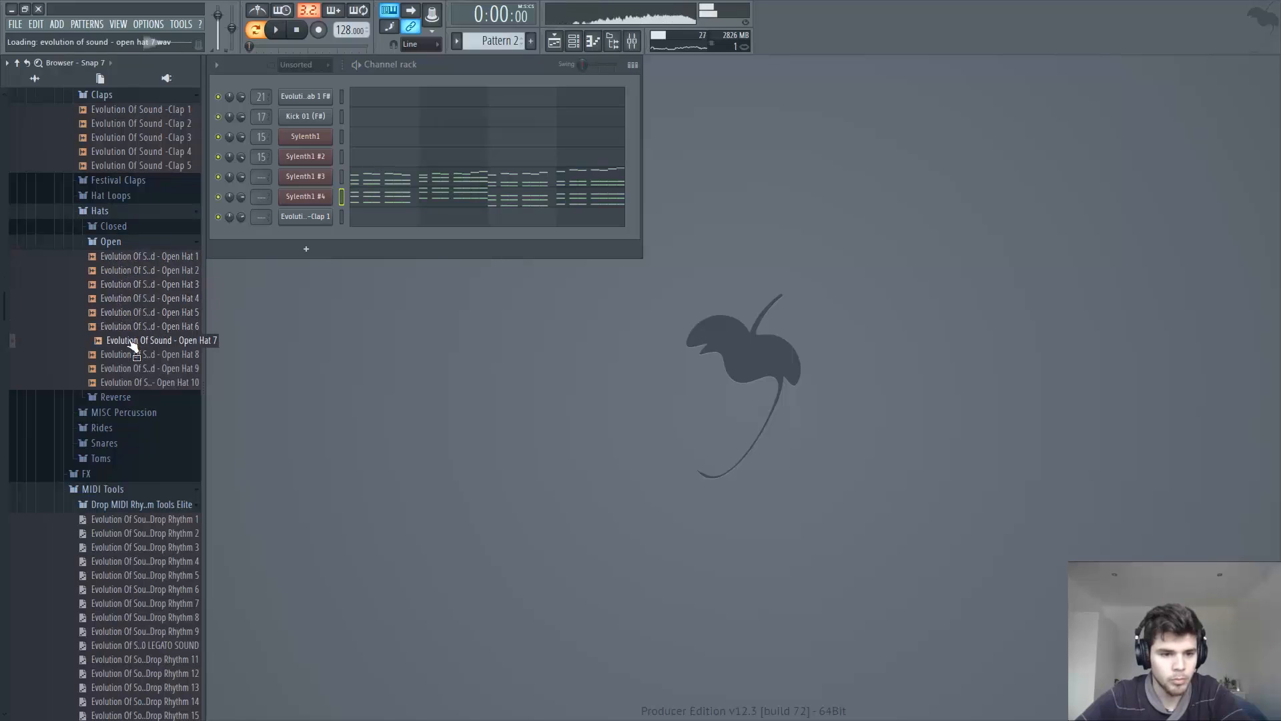
- Add the Open Hat 1 sample as a new channel in Pattern 2 and fill it every 4 steps
click(131, 256)
drag(131, 256, 294, 237)
right_click(331, 236)
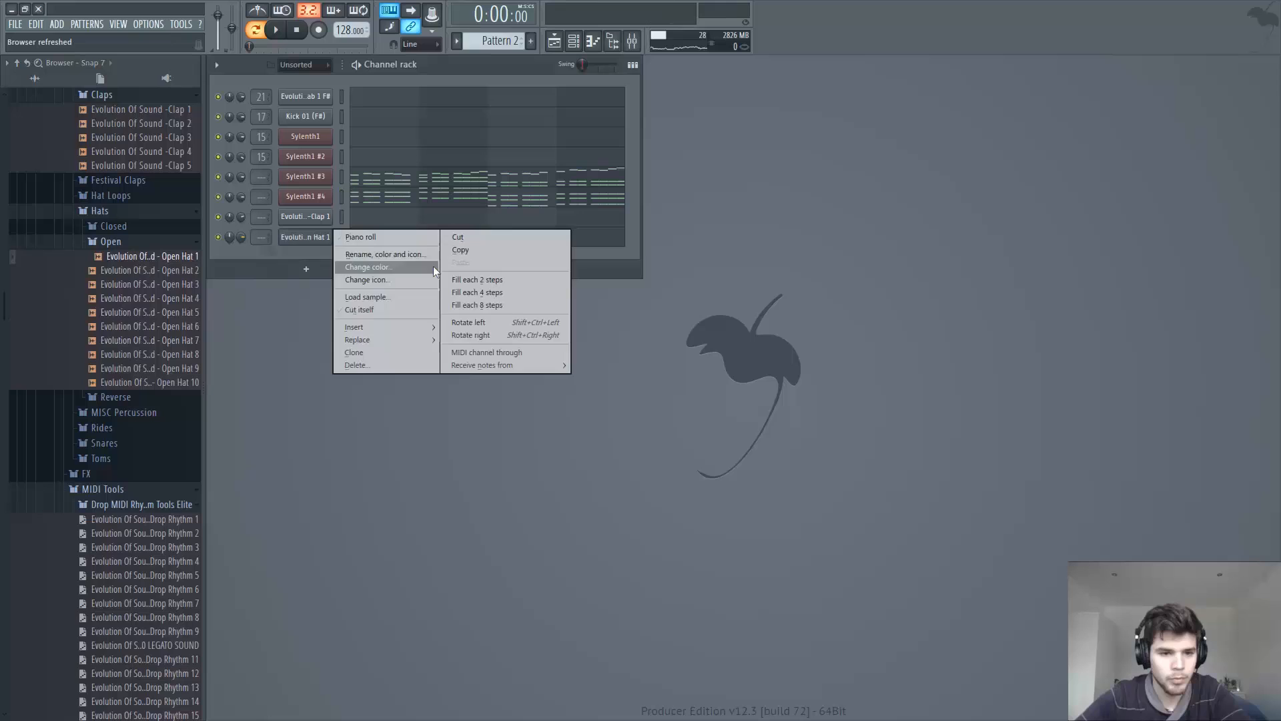
click(499, 293)
- Lower the Open Hat 1 channel's volume while the pattern plays
key(space)
click(323, 237)
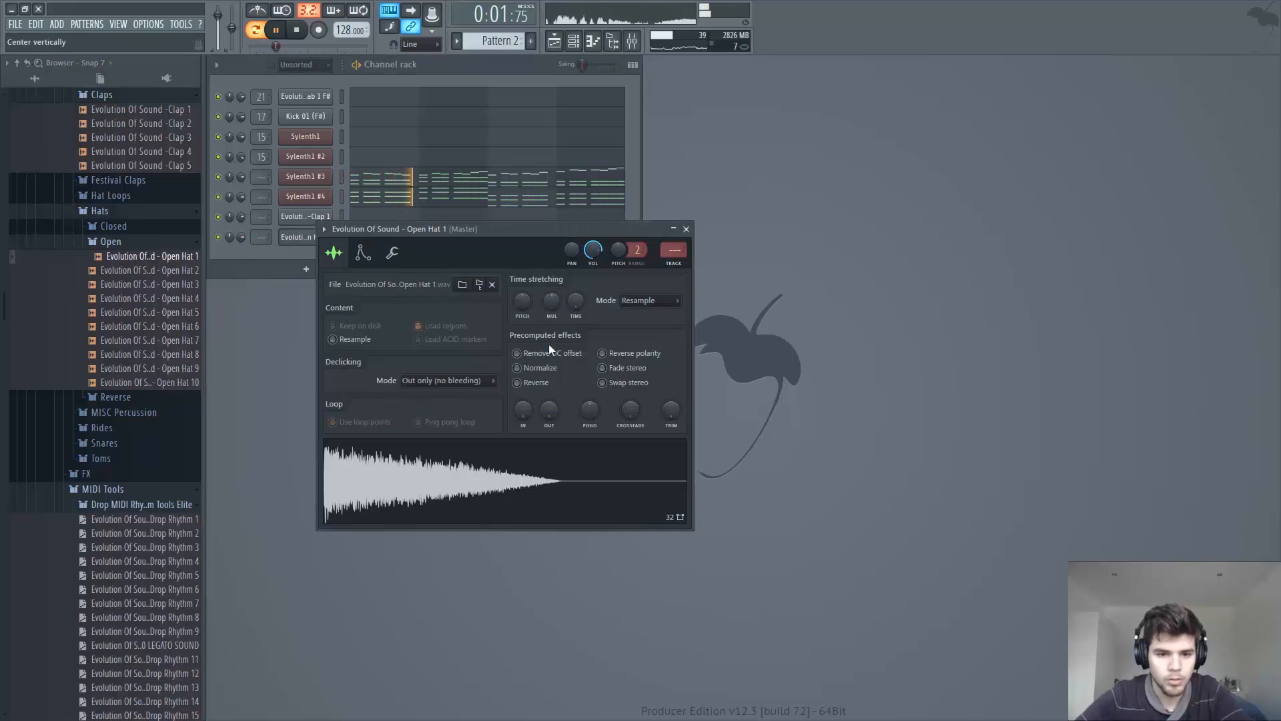
drag(587, 254, 587, 263)
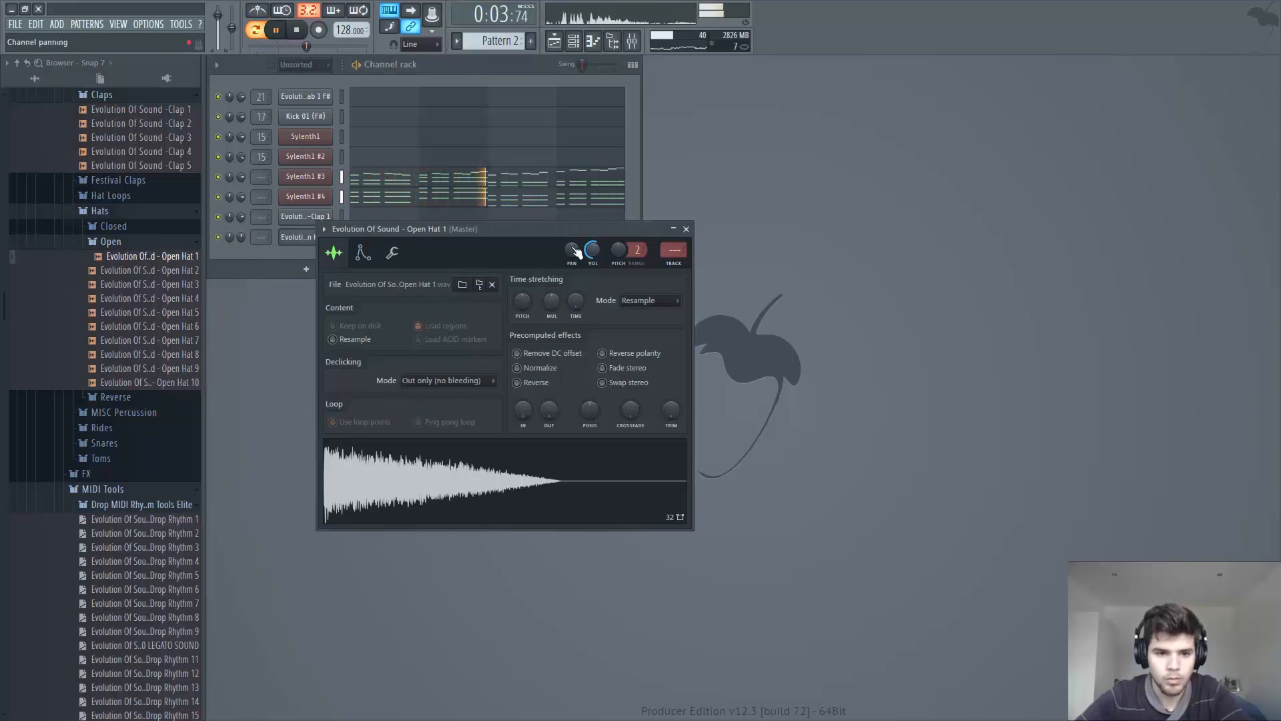
key(Escape)
- Compare Sylenth1 #3 with its delay on and off, leave the delay off, and raise its main volume
click(317, 180)
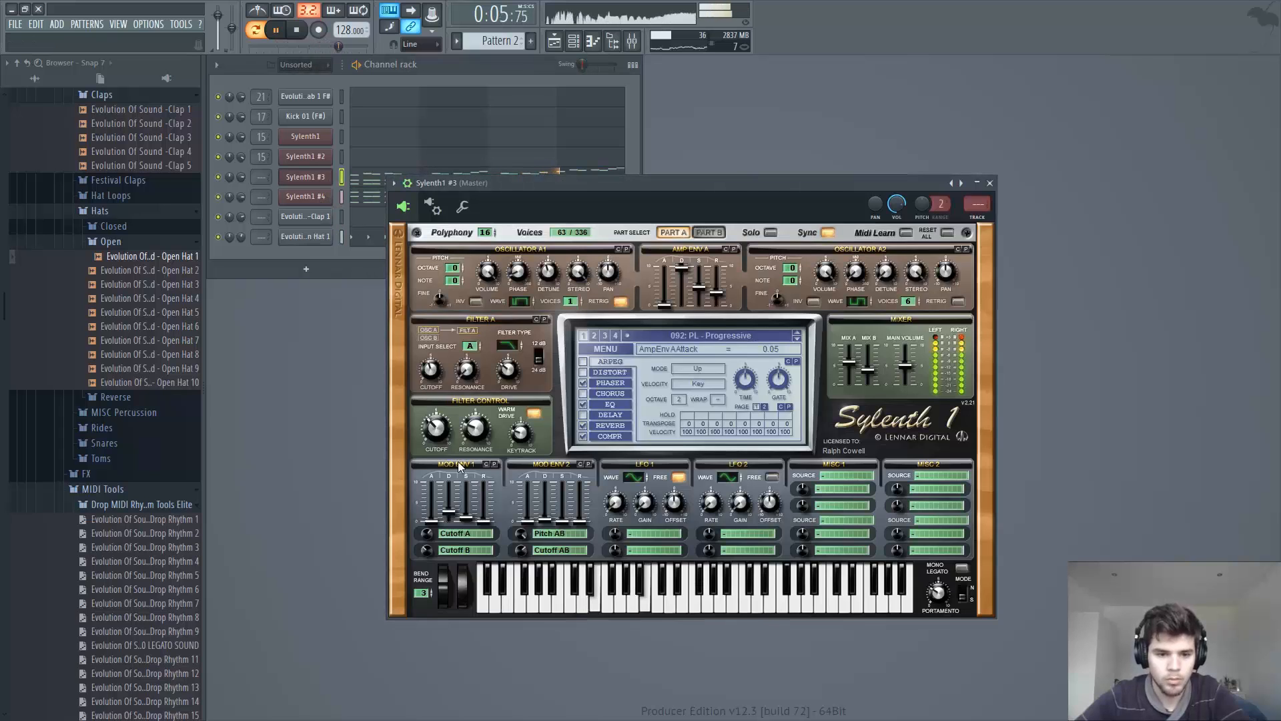
click(583, 415)
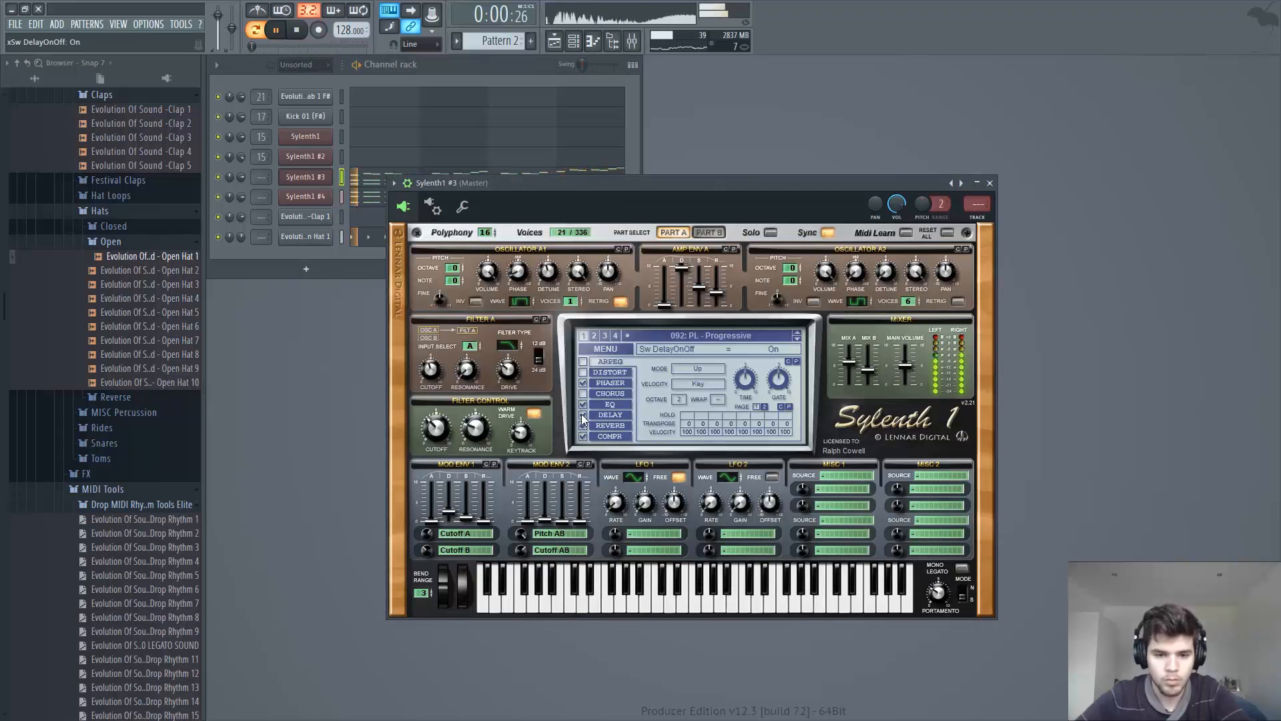
click(583, 415)
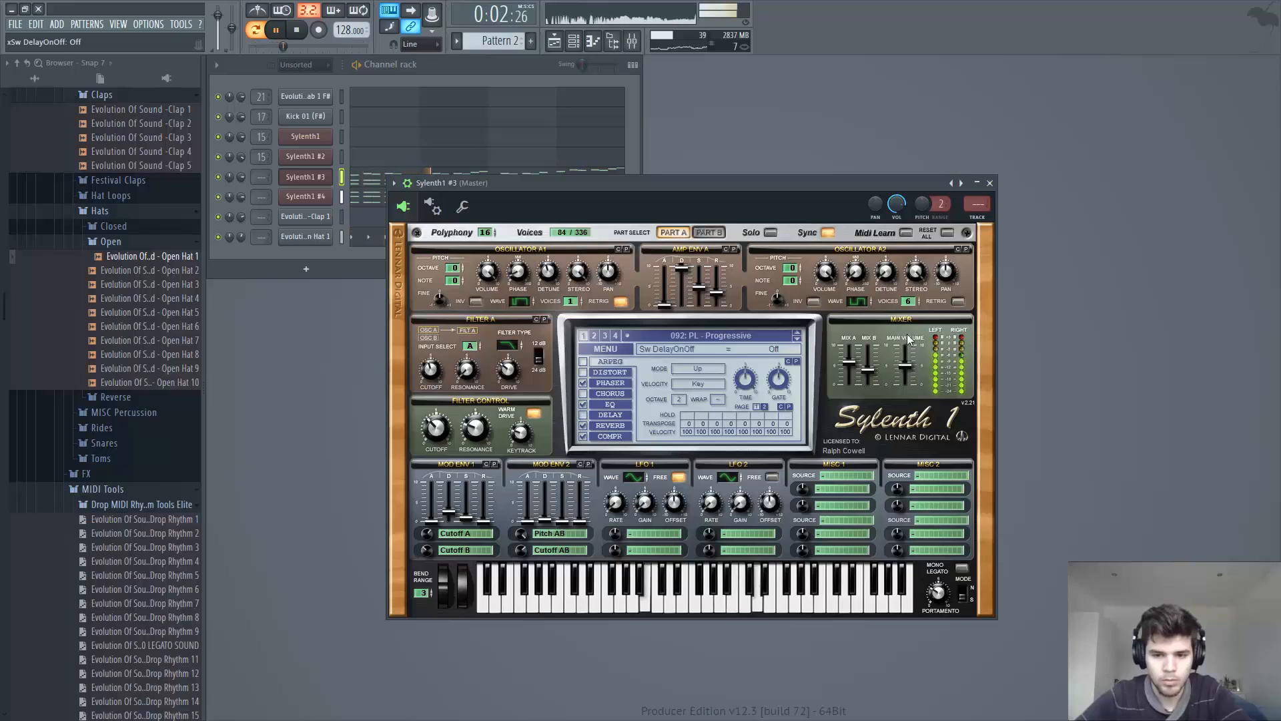
drag(906, 364, 908, 340)
key(Escape)
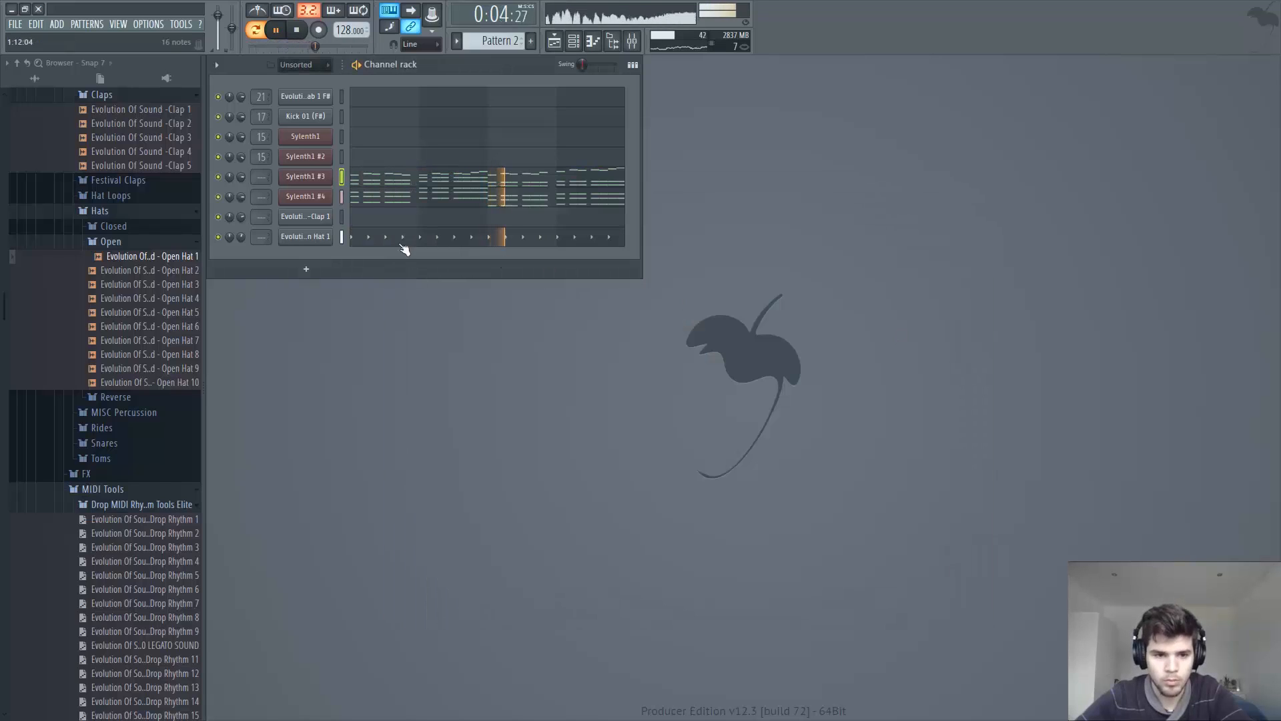
key(space)
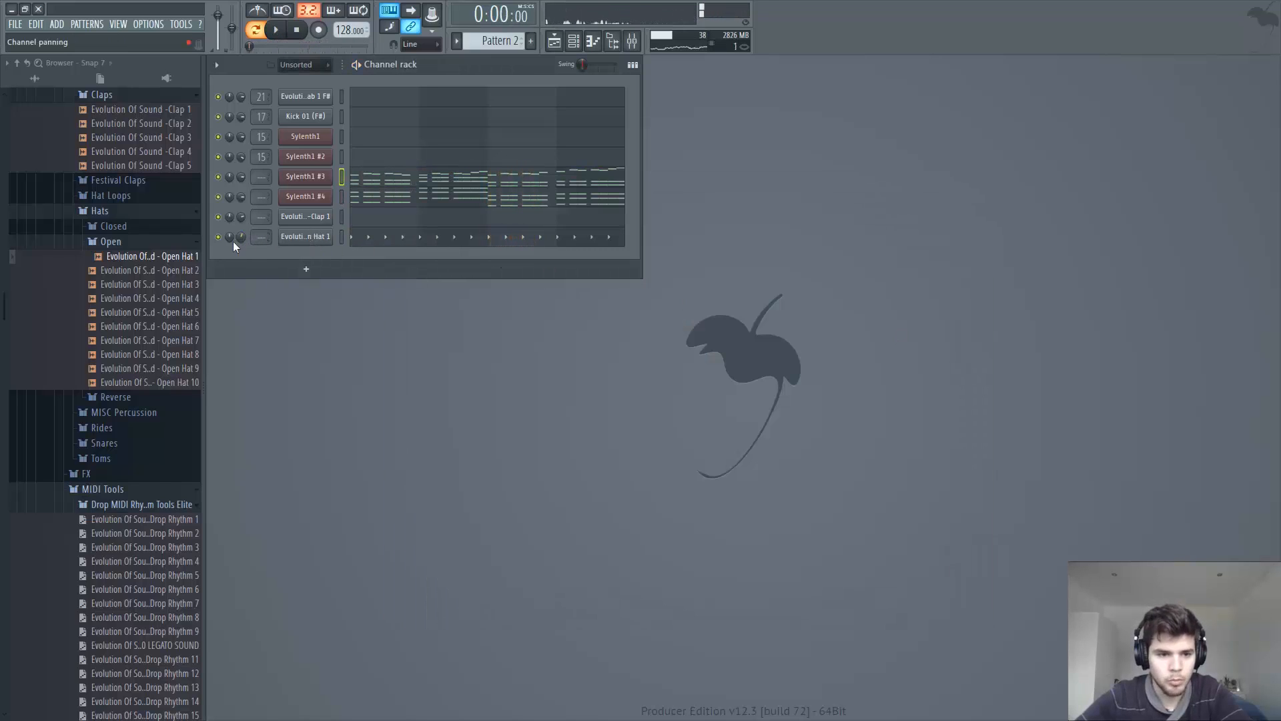
key(space)
right_click(302, 244)
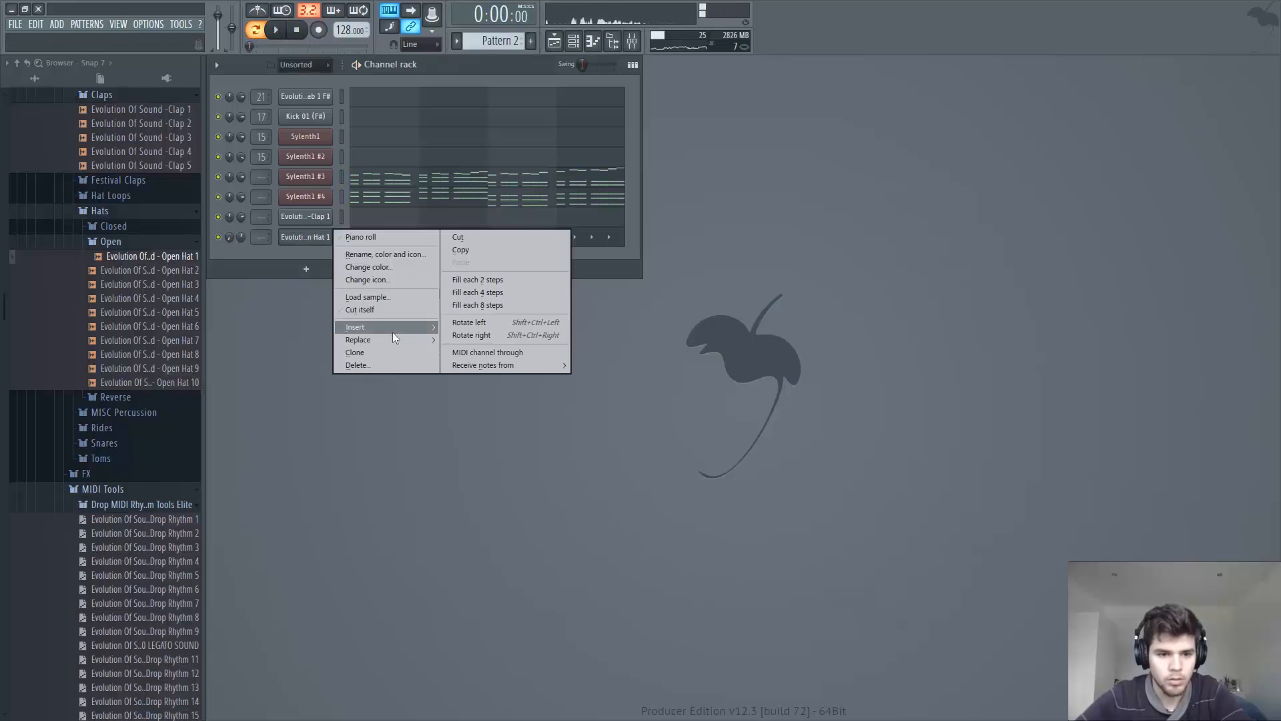
click(382, 344)
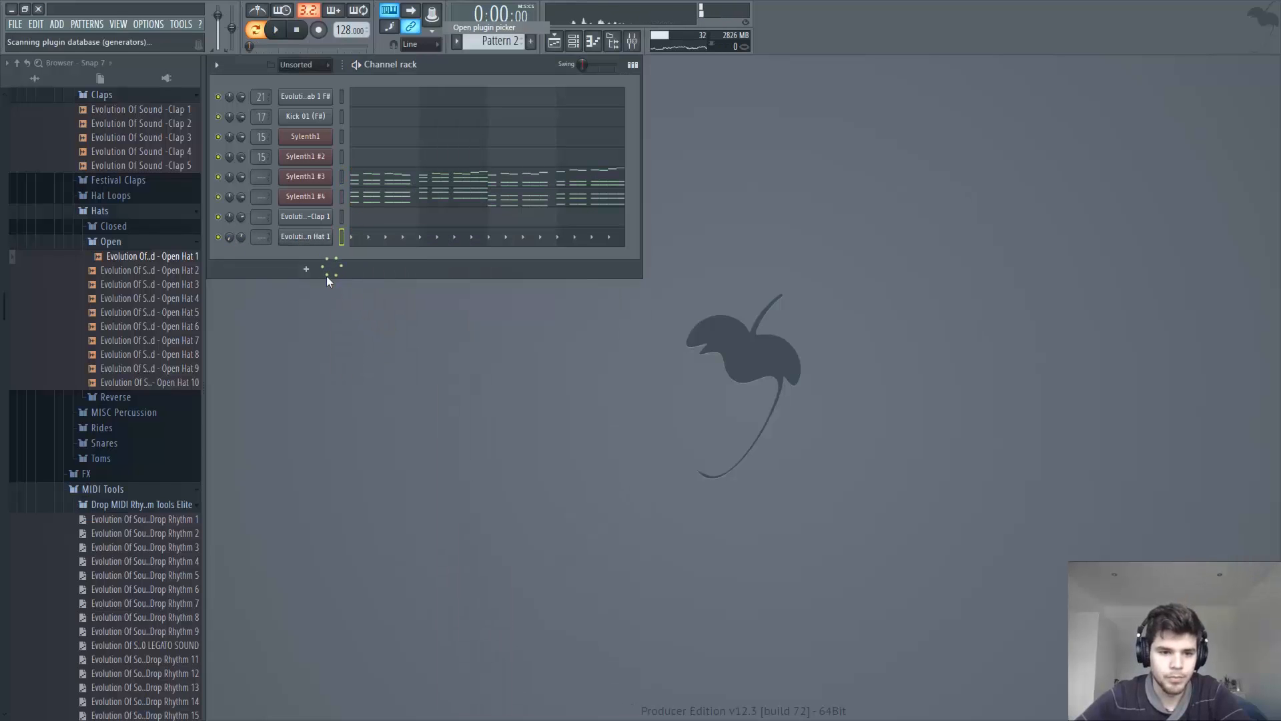
key(Escape)
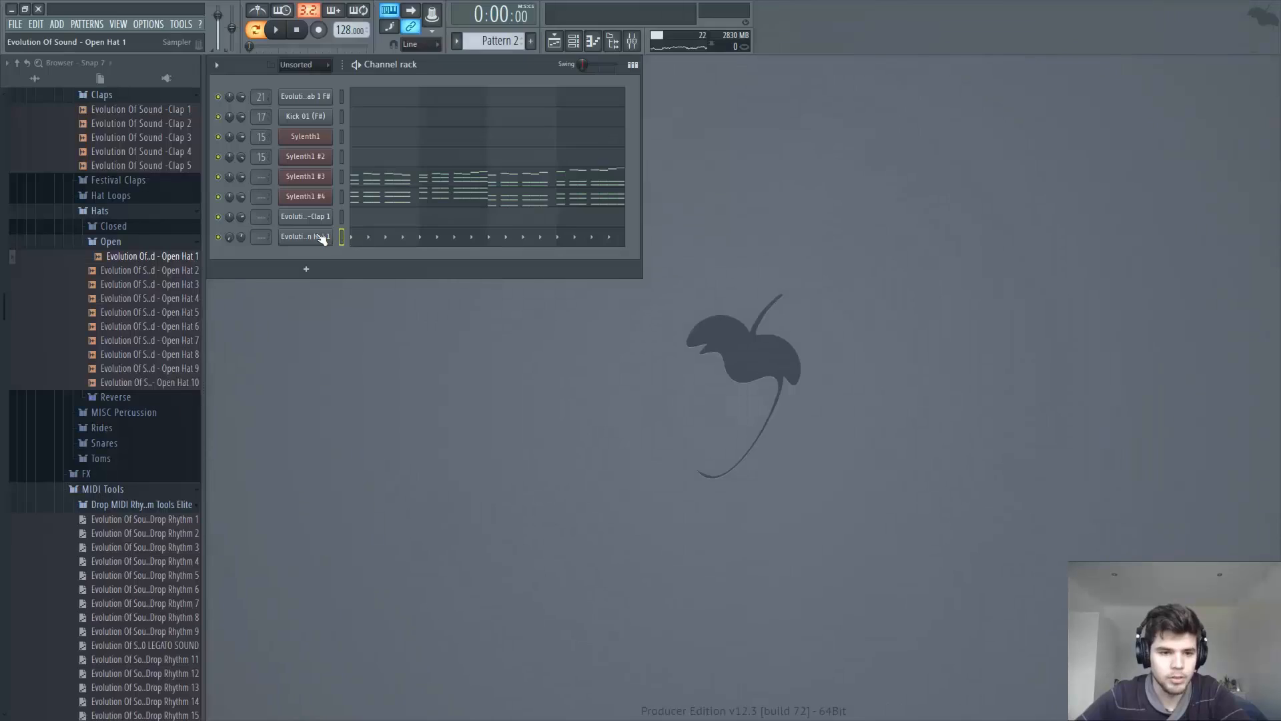
- Clone the Open Hat 1 channel, fill the copy every 4 steps, and play back Pattern 2
right_click(303, 238)
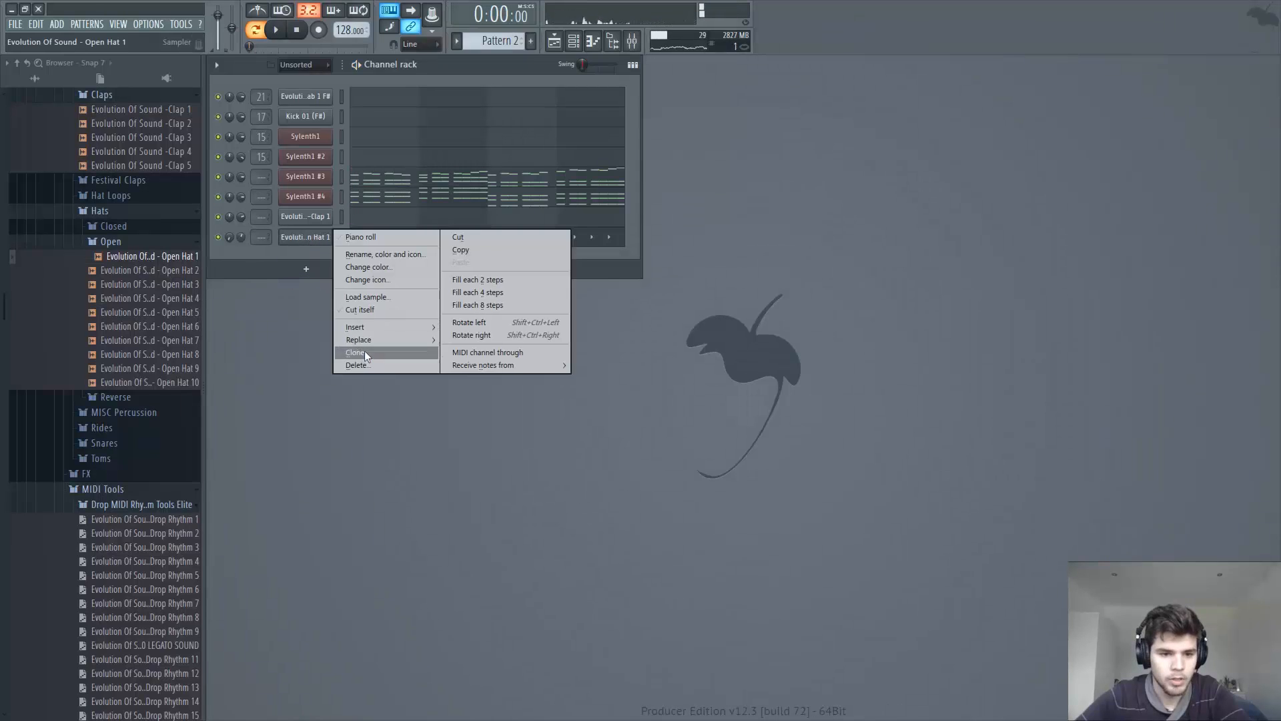
click(364, 350)
right_click(305, 257)
click(473, 314)
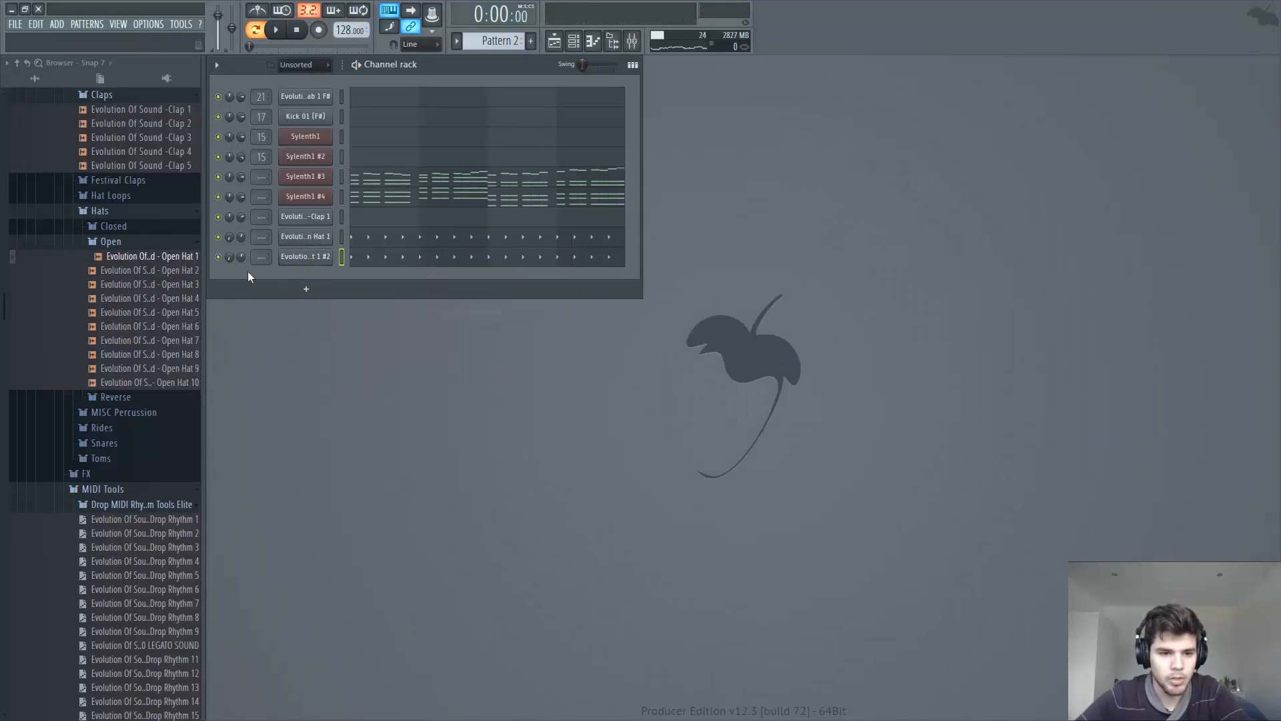
key(space)
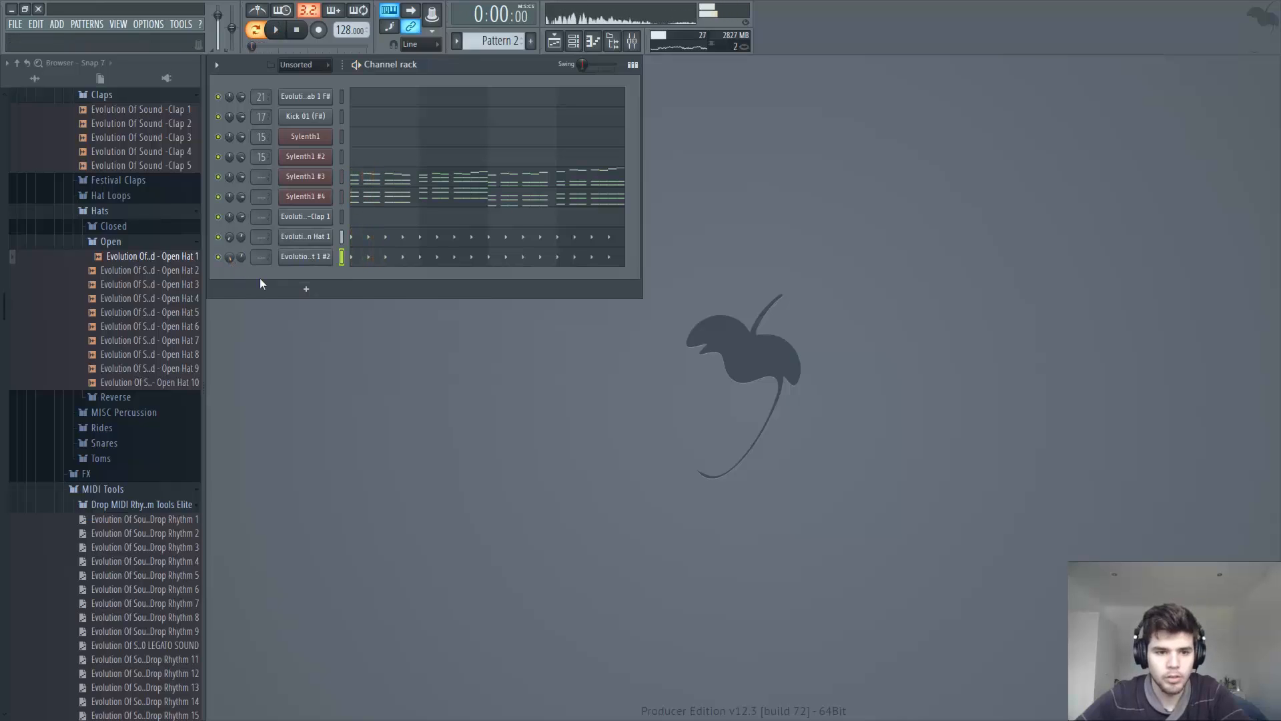
key(space)
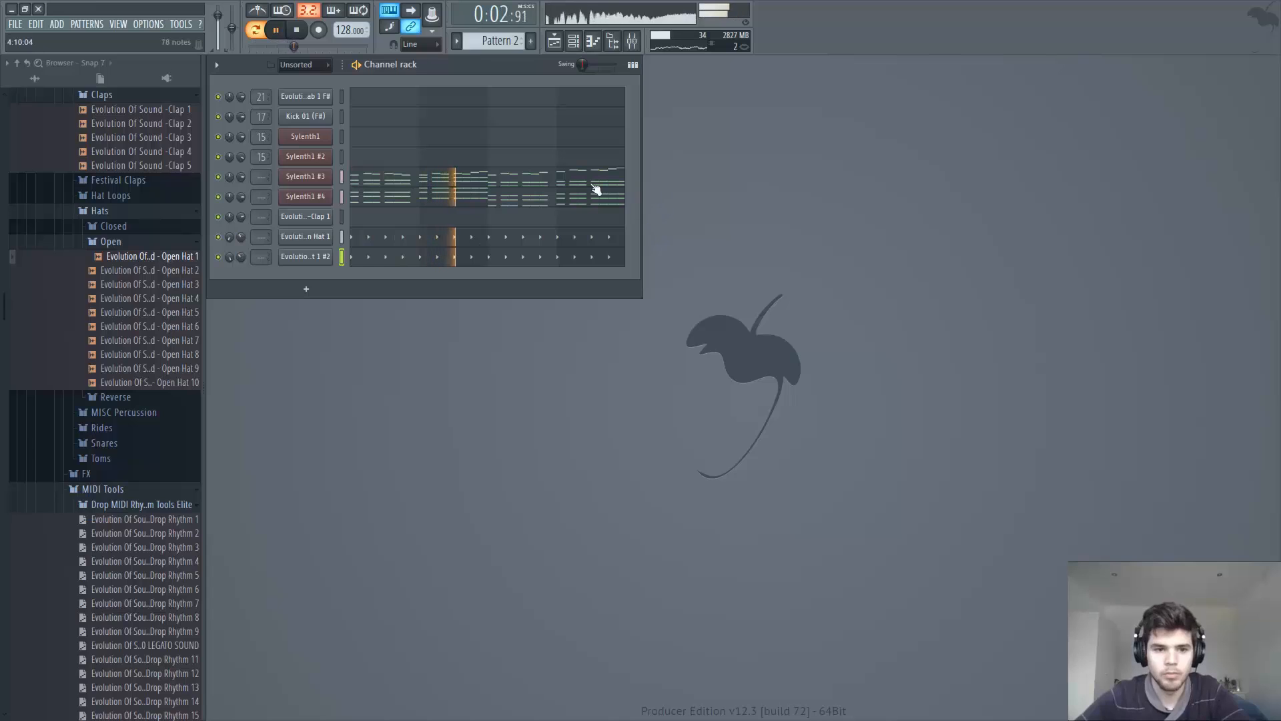
key(space)
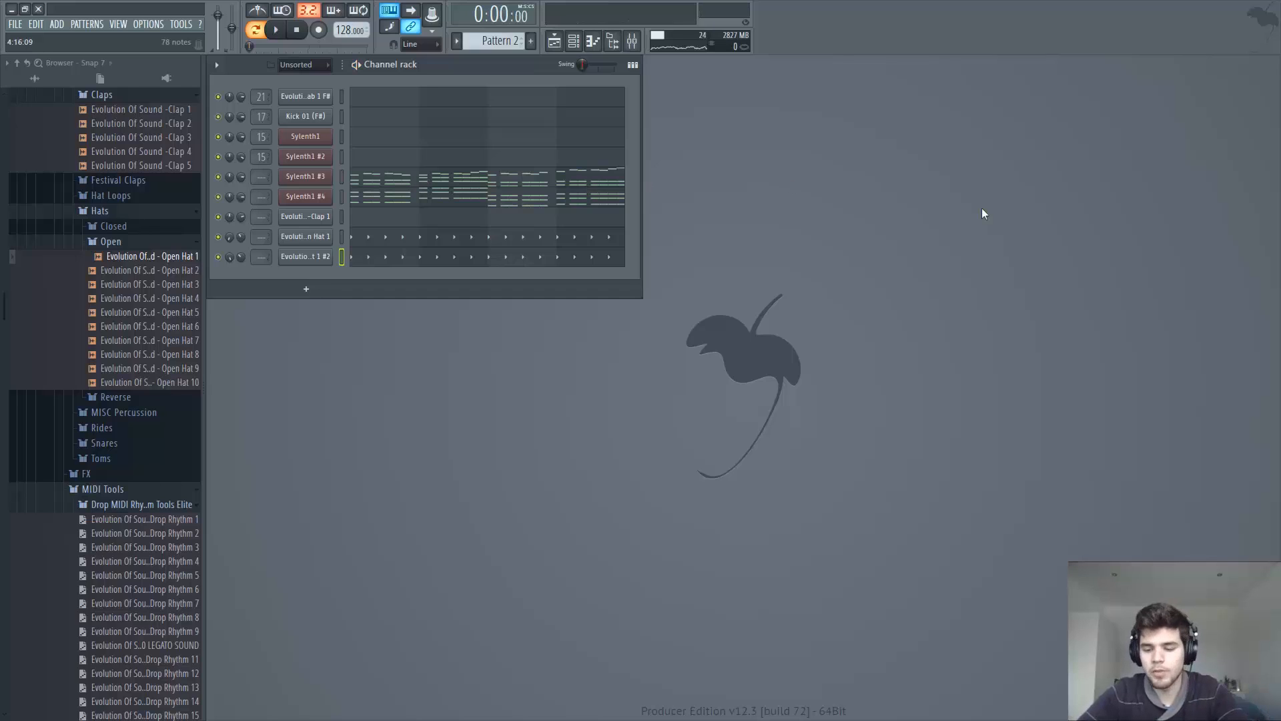
- Switch to Pattern 1 and lower the Clap 1 channel's volume while it plays
key(KP_Subtract)
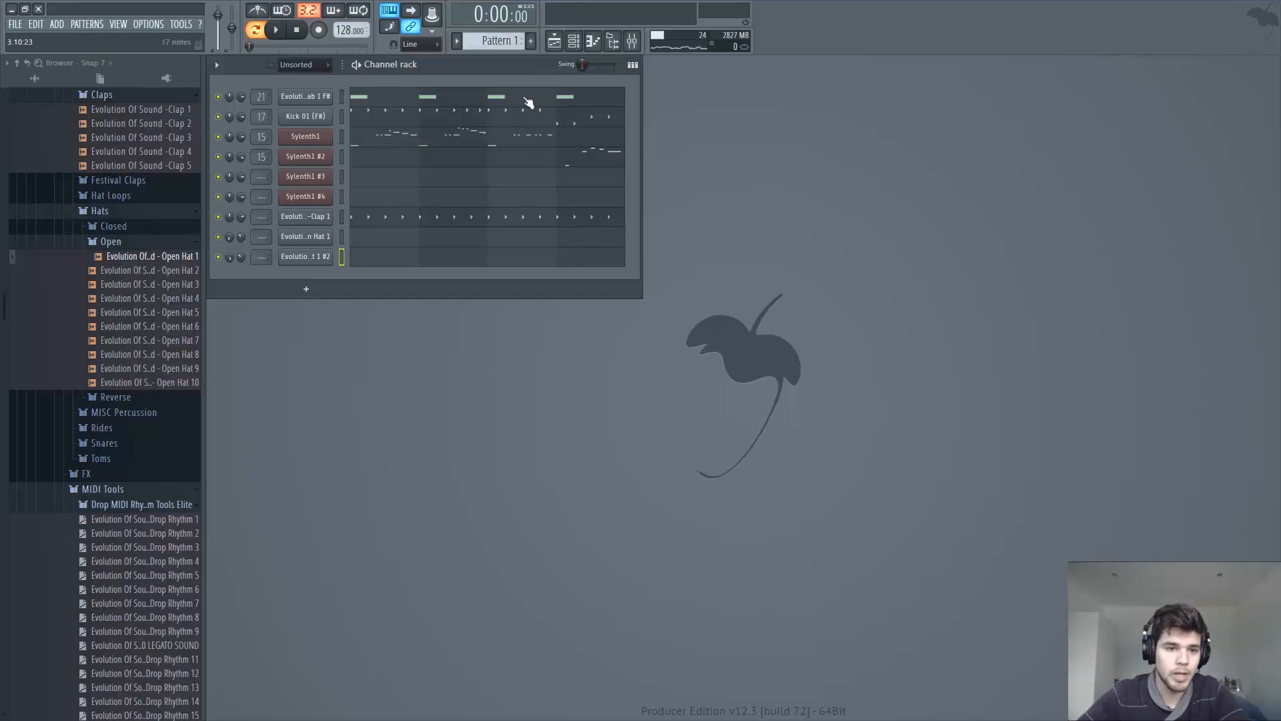
click(275, 32)
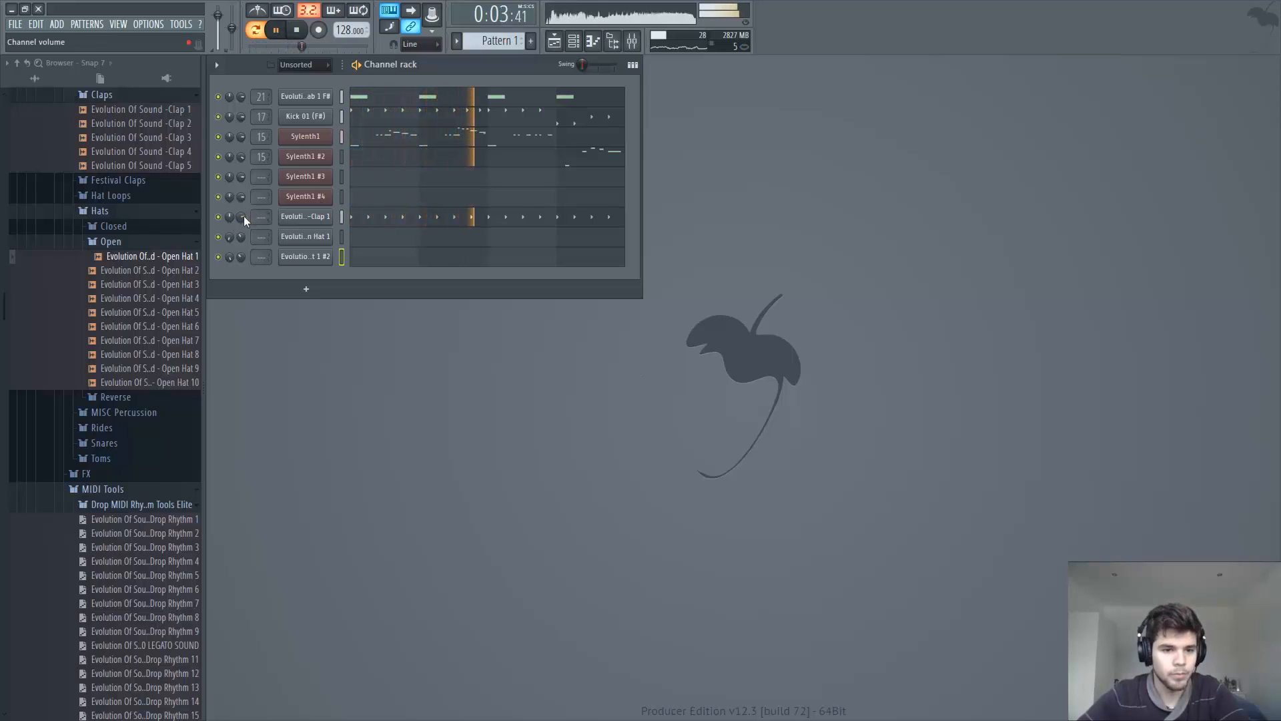
drag(243, 215, 243, 223)
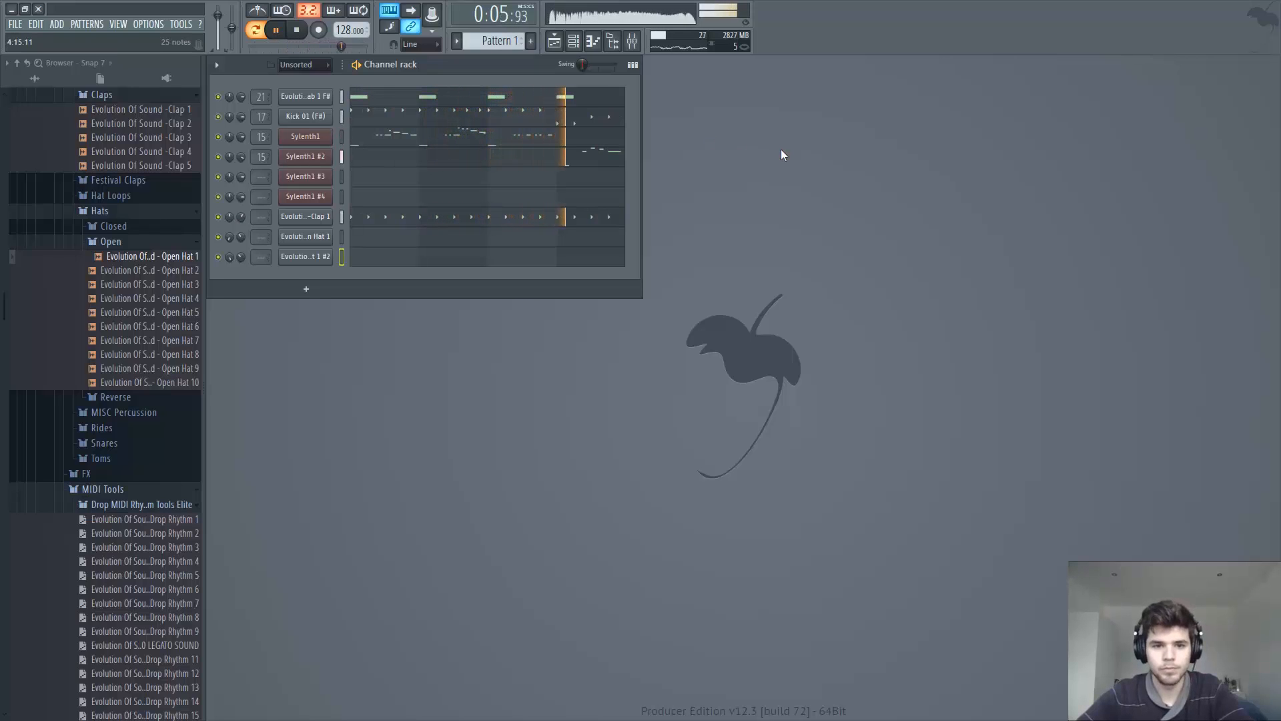
- Stop Pattern 1, switch to Pattern 2, and listen to its playback
key(space)
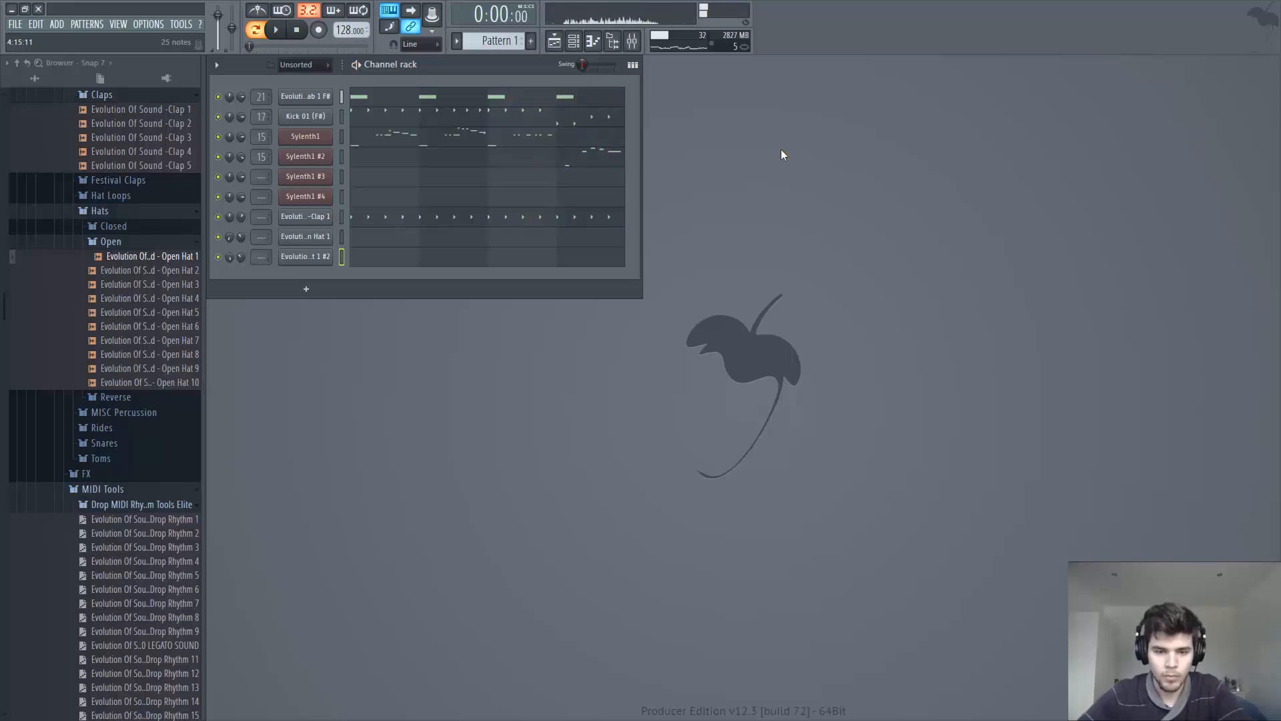
key(KP_Add)
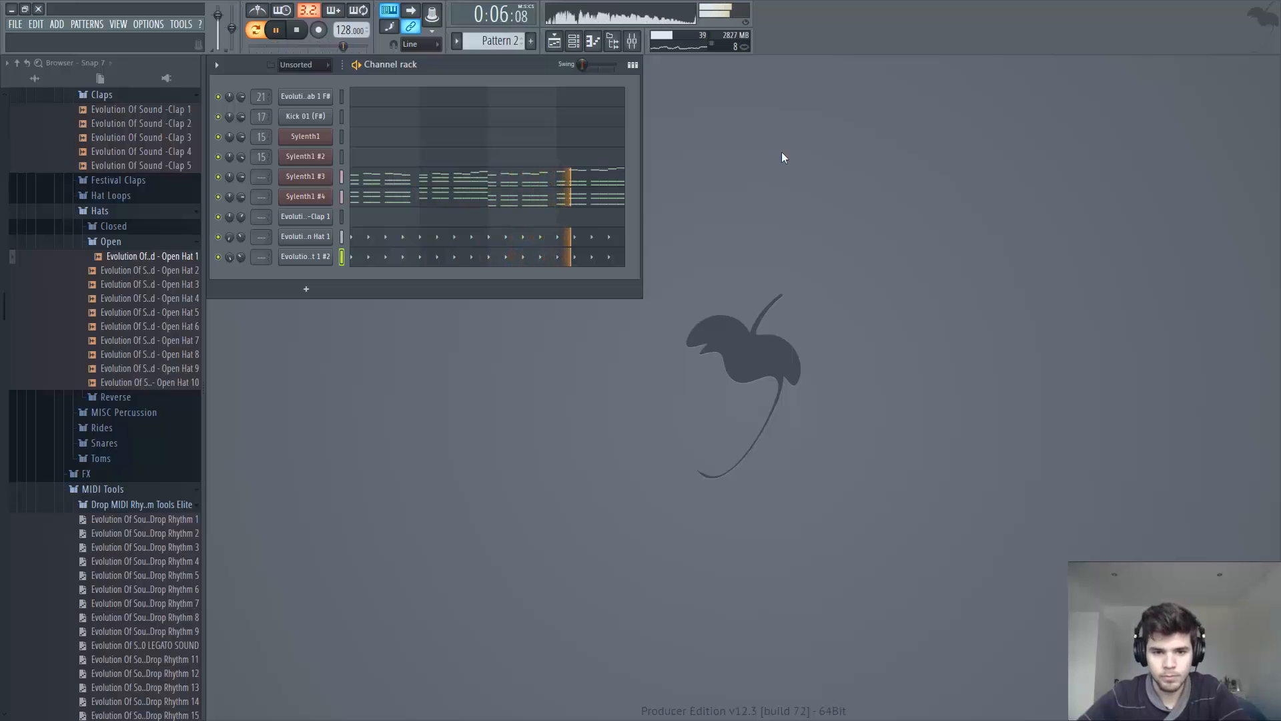
key(space)
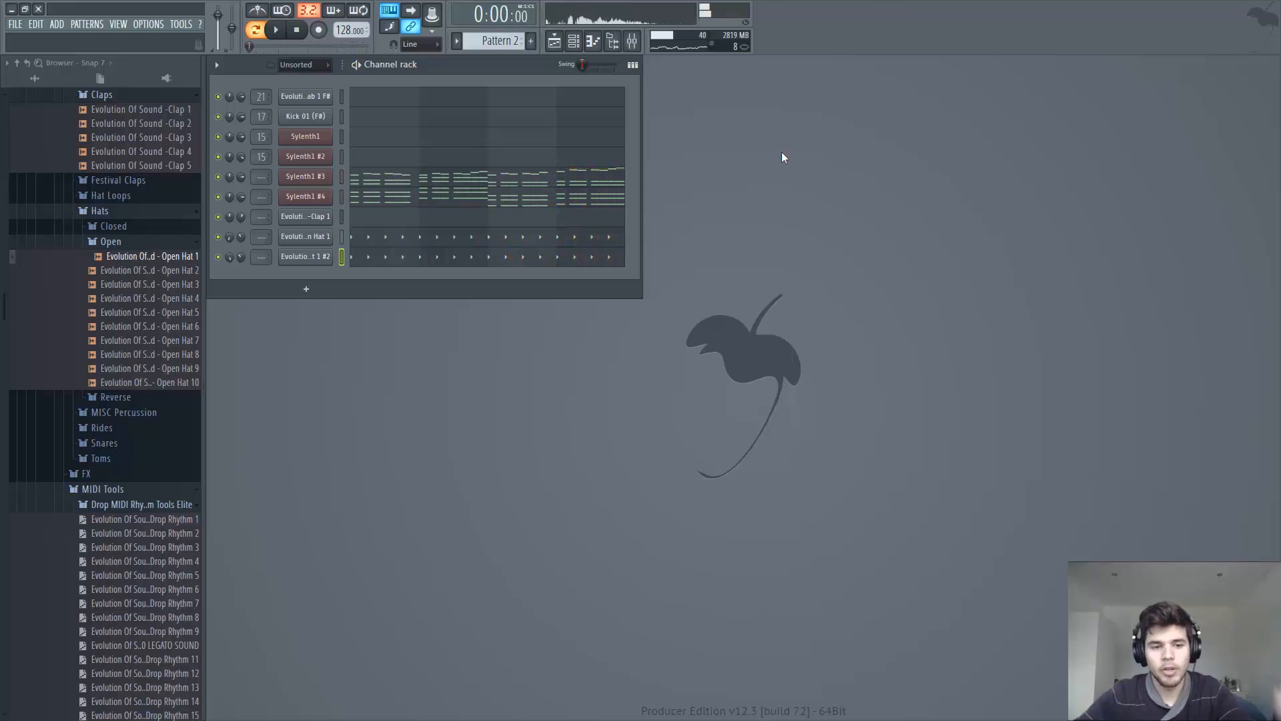